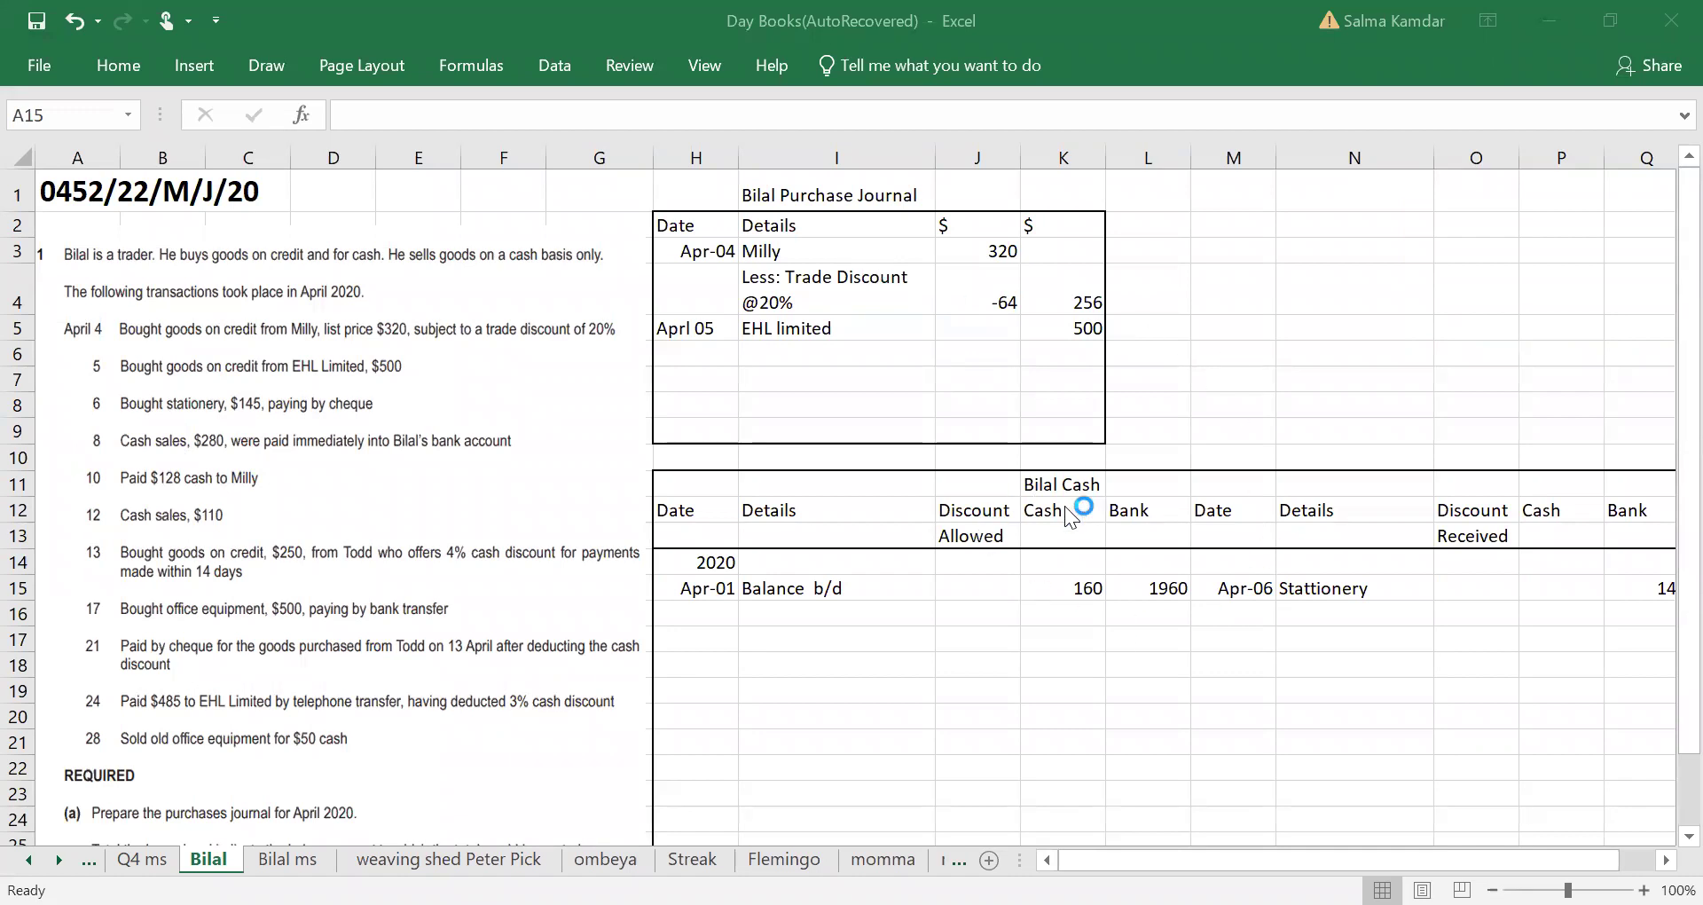
Step: Complete the cash book title in K11 by adding the word "Book" at its end
click(1048, 484)
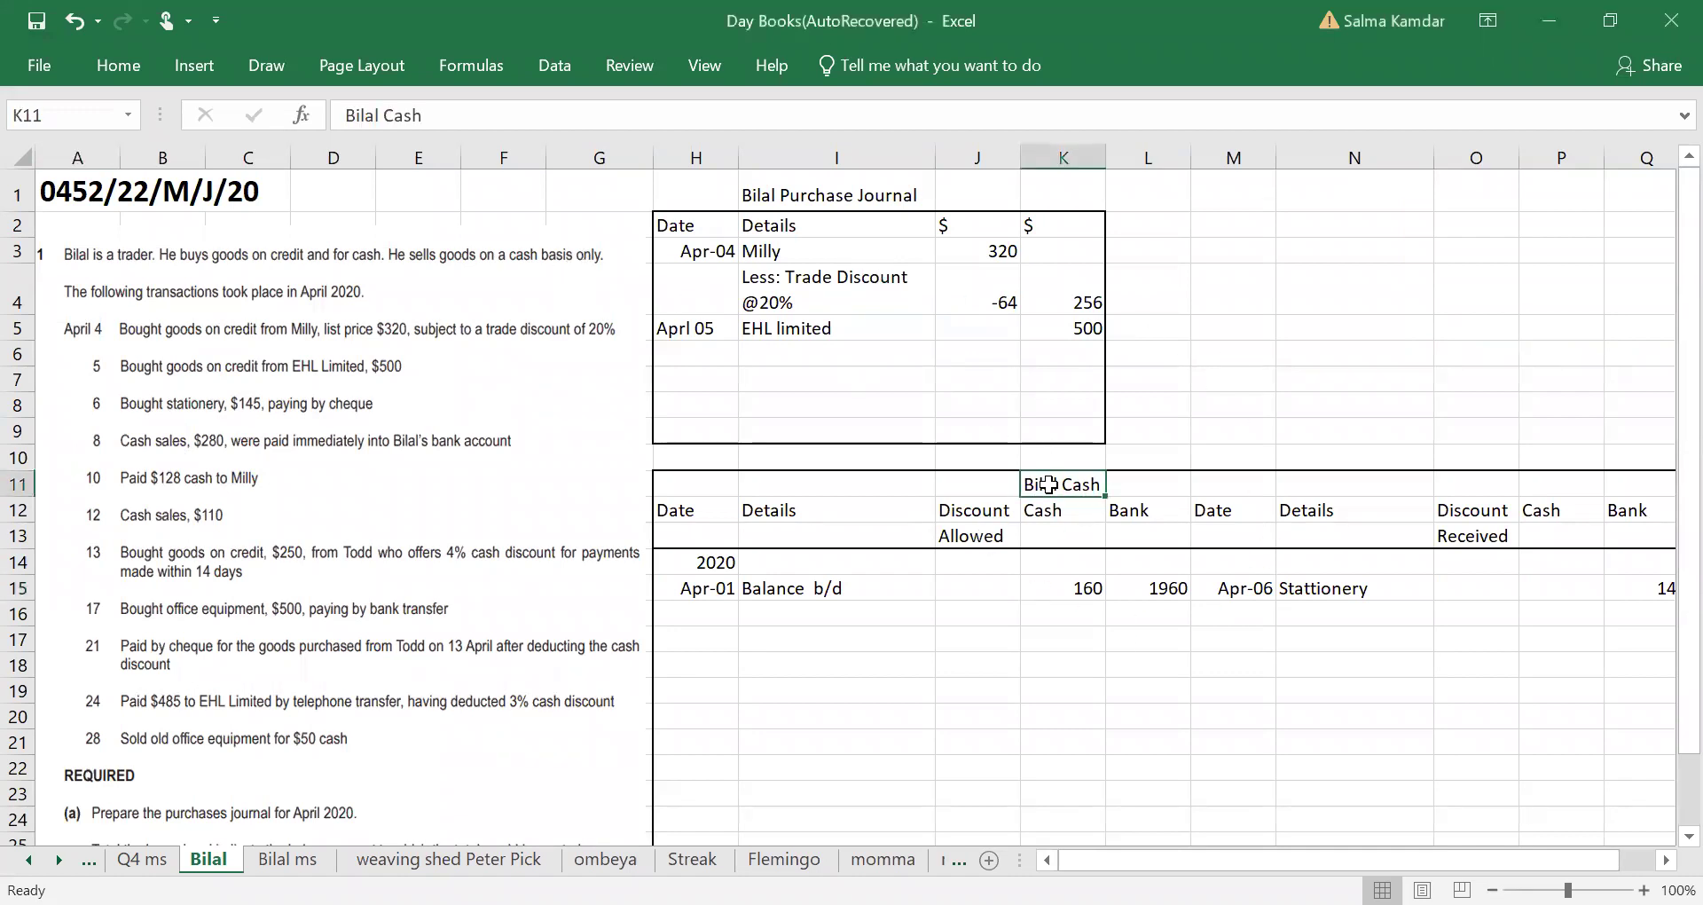
click(501, 121)
text(Book)
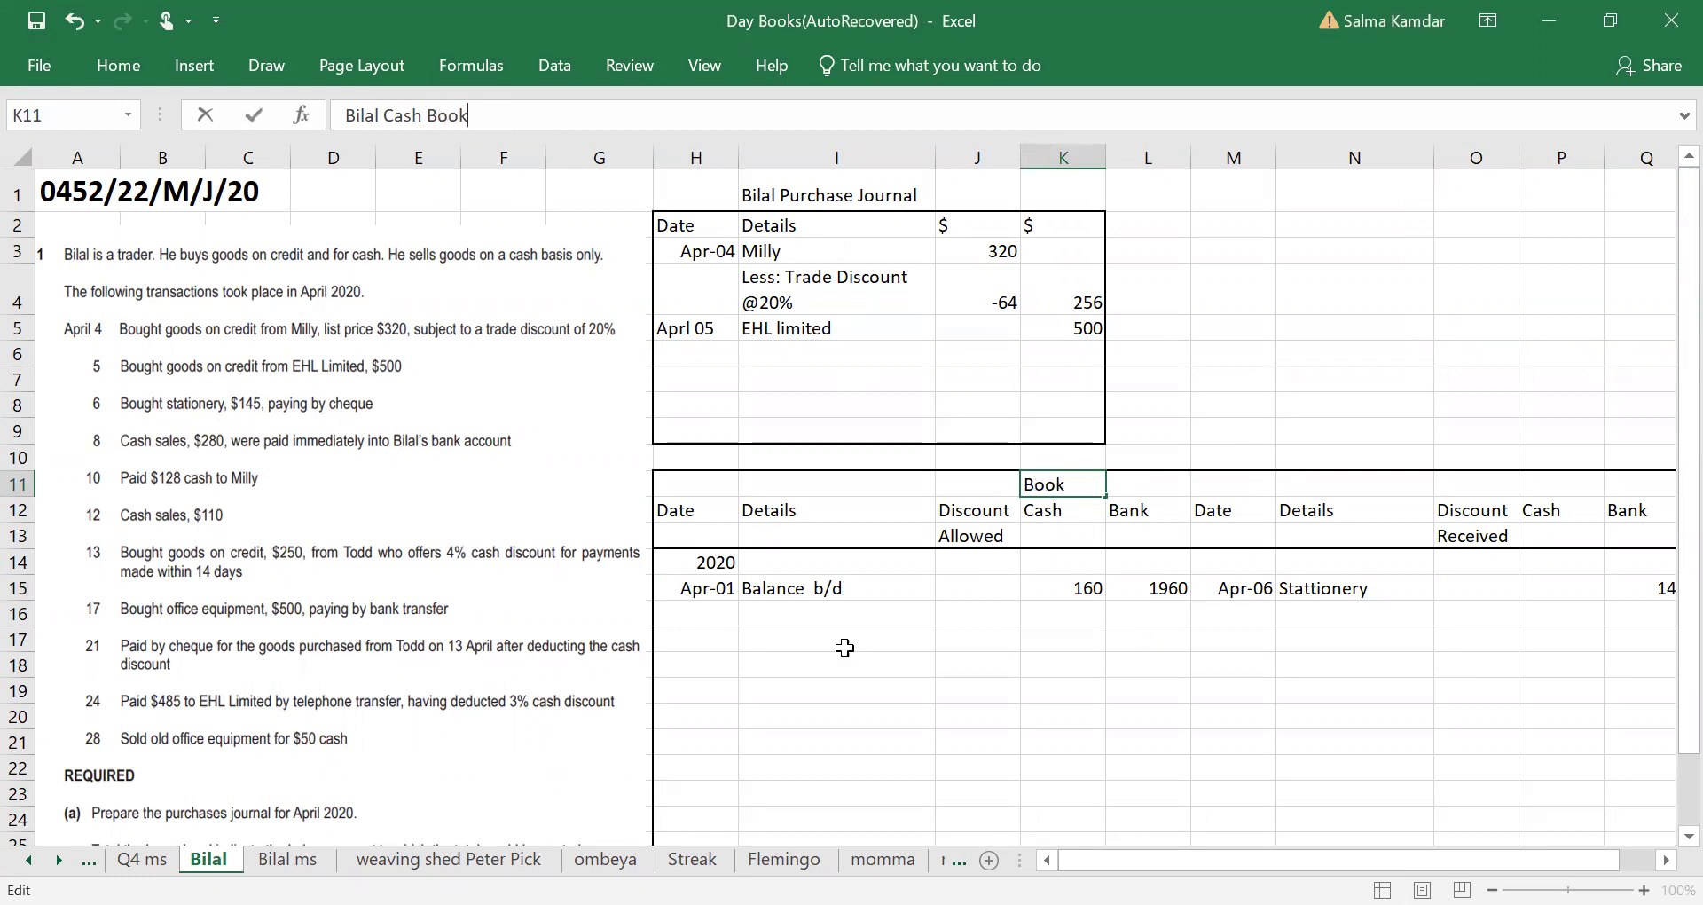
click(922, 717)
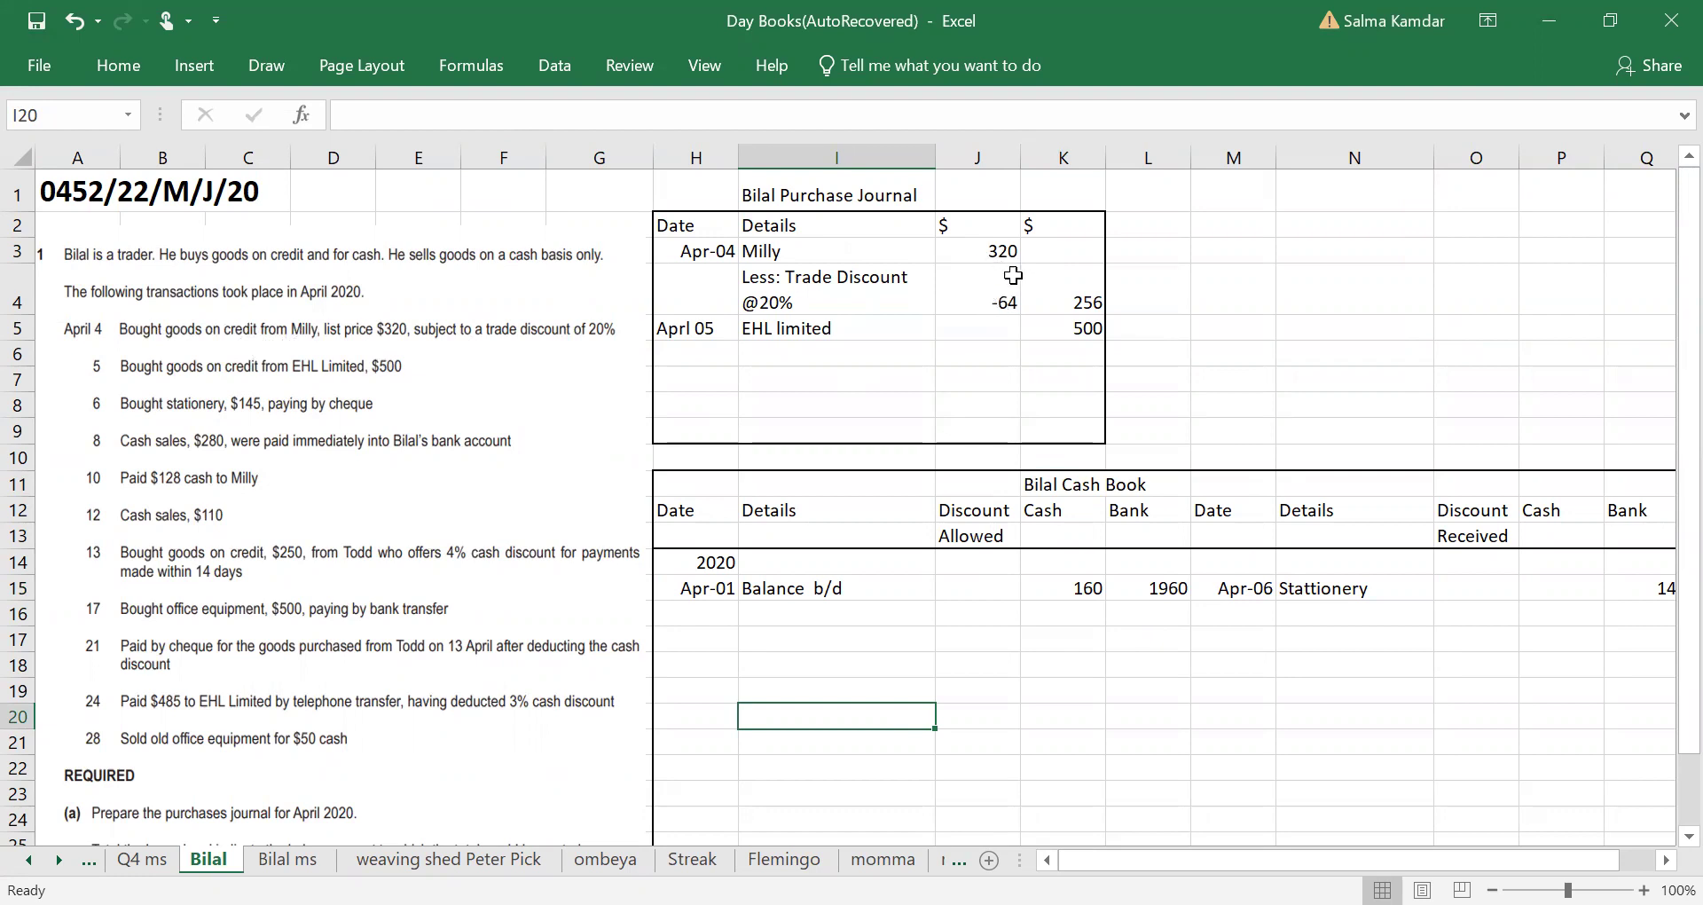
click(1086, 296)
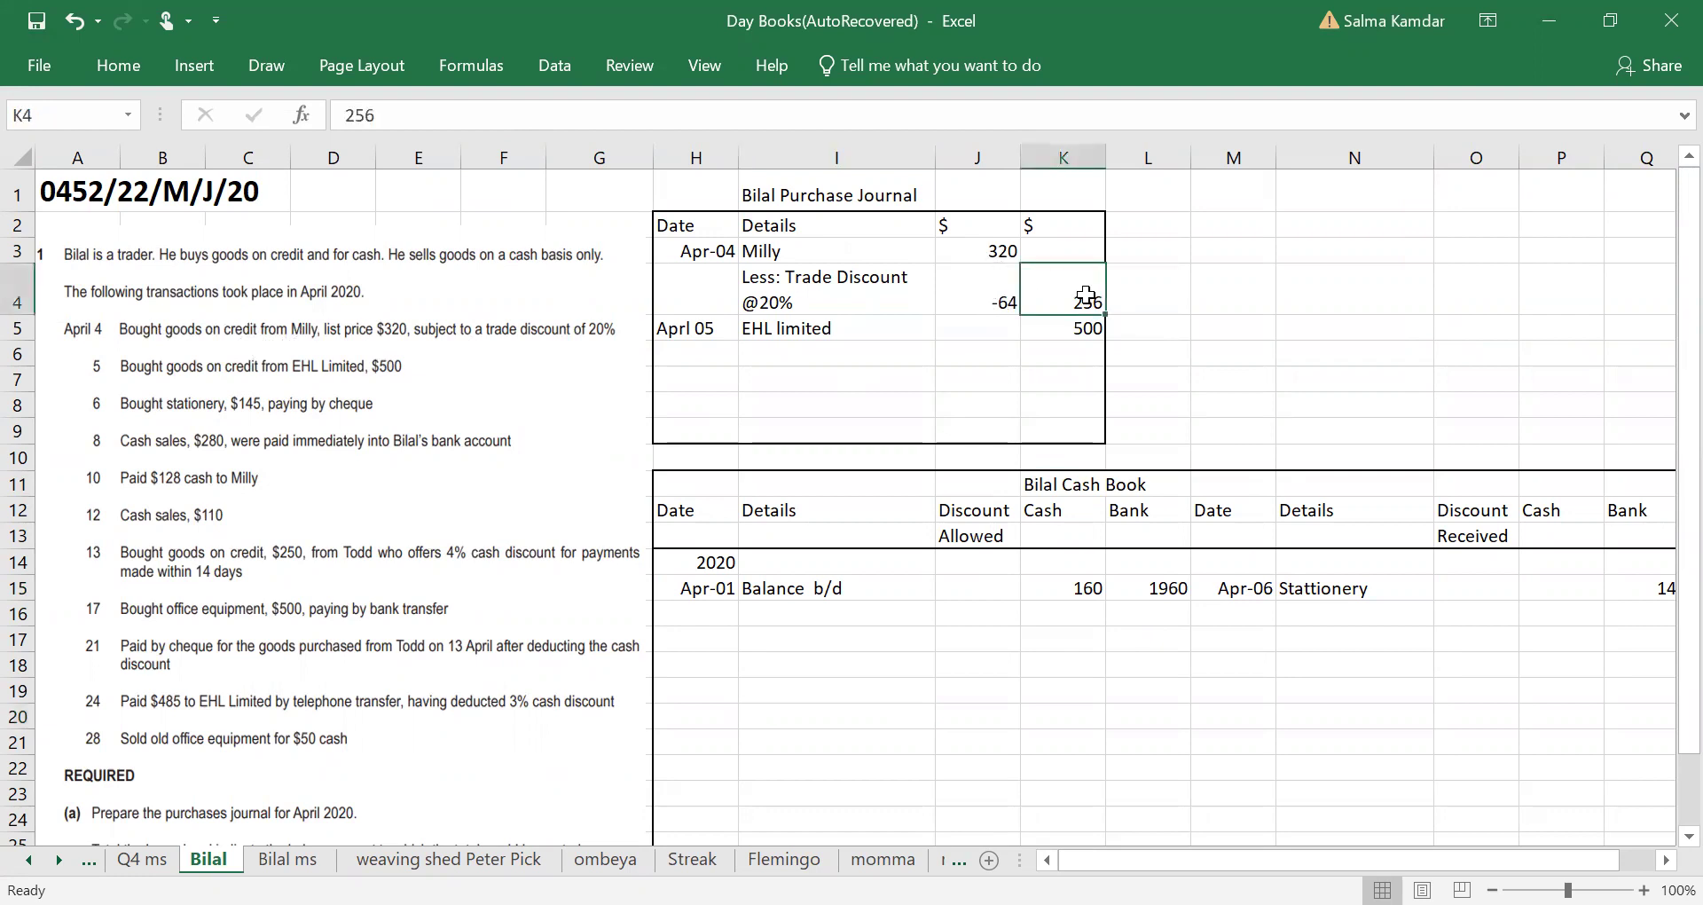
click(188, 376)
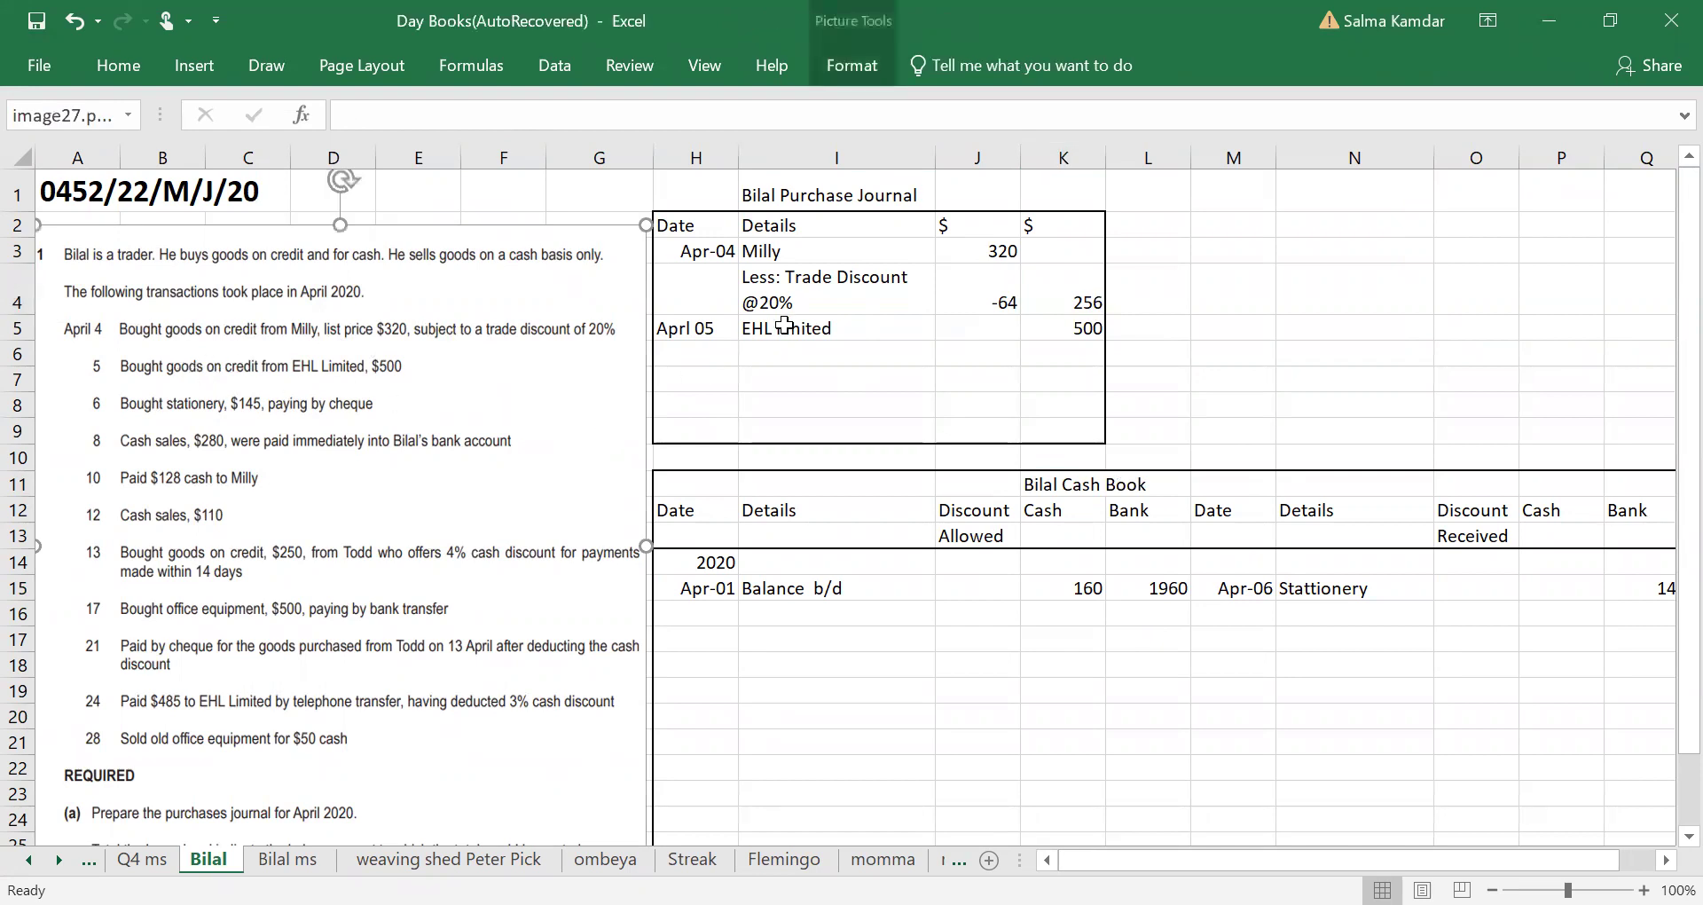
click(1085, 331)
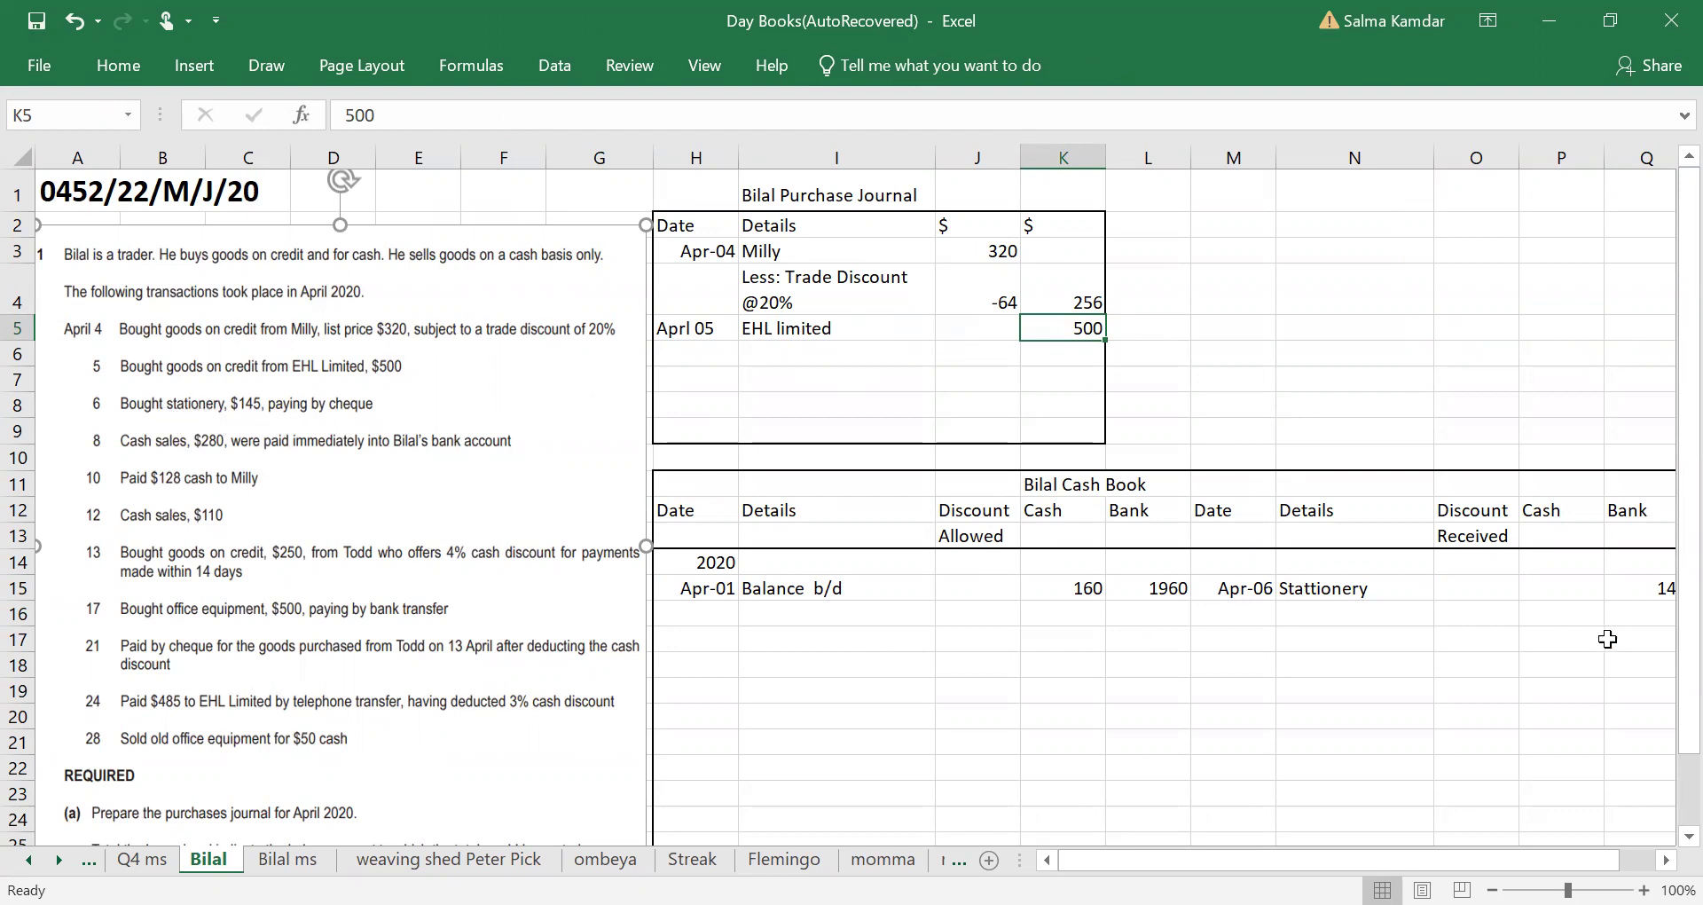
click(1632, 591)
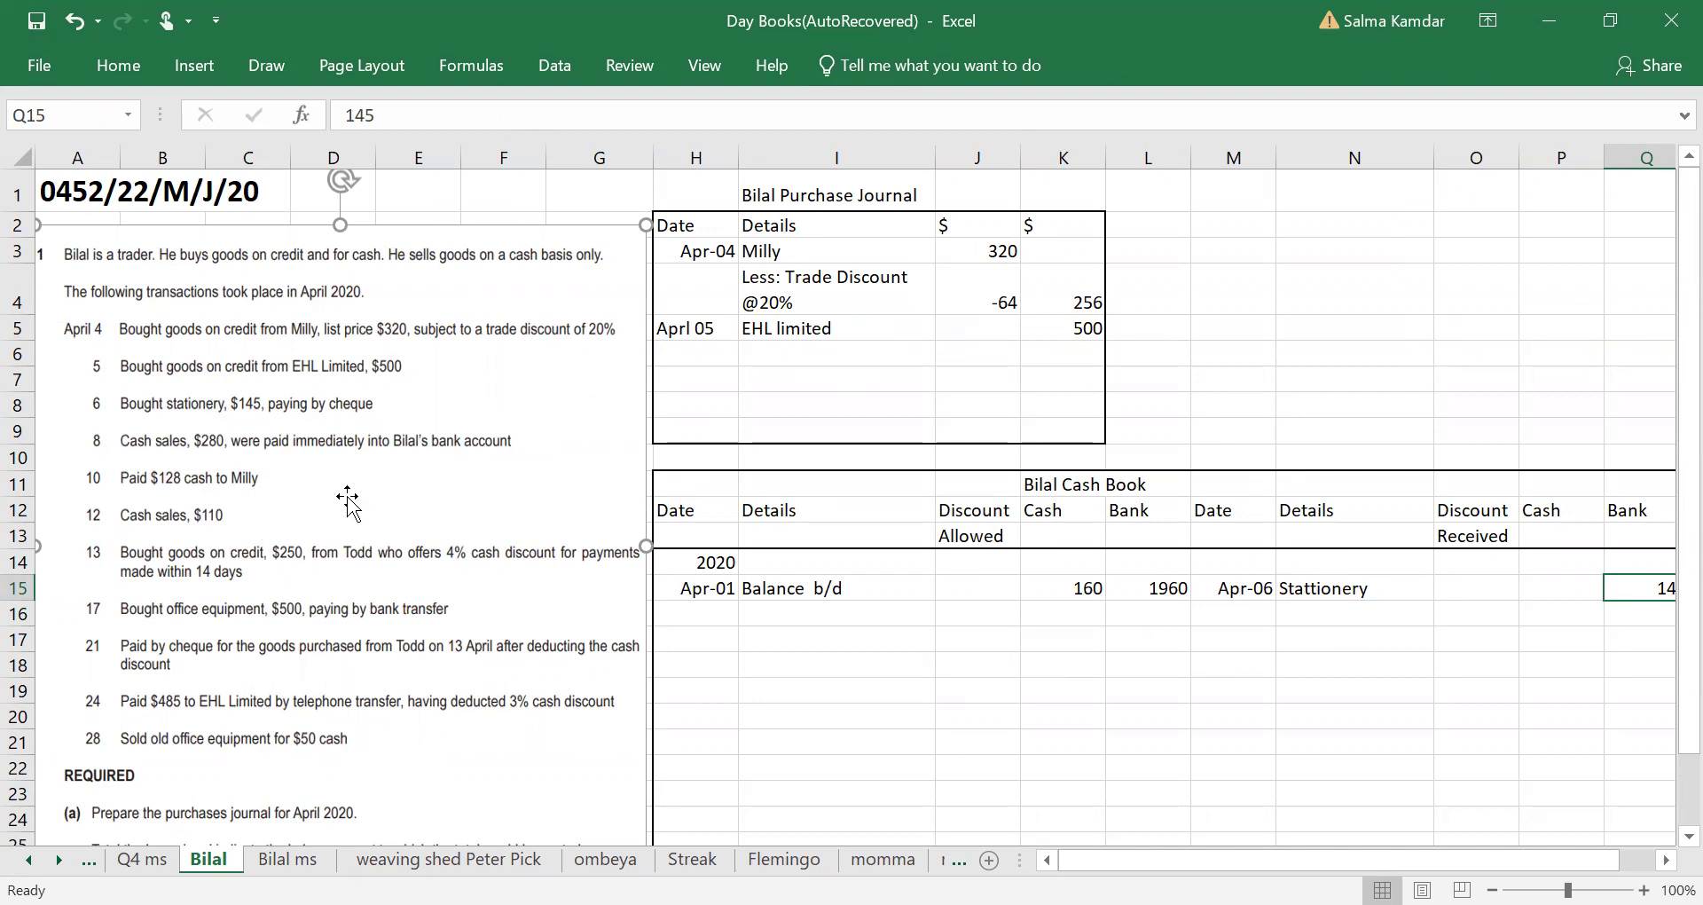
Step: Record the 8 April cash sales in row 16 of the cash book: date Apr 08, details Sales, 280 under Bank
click(717, 614)
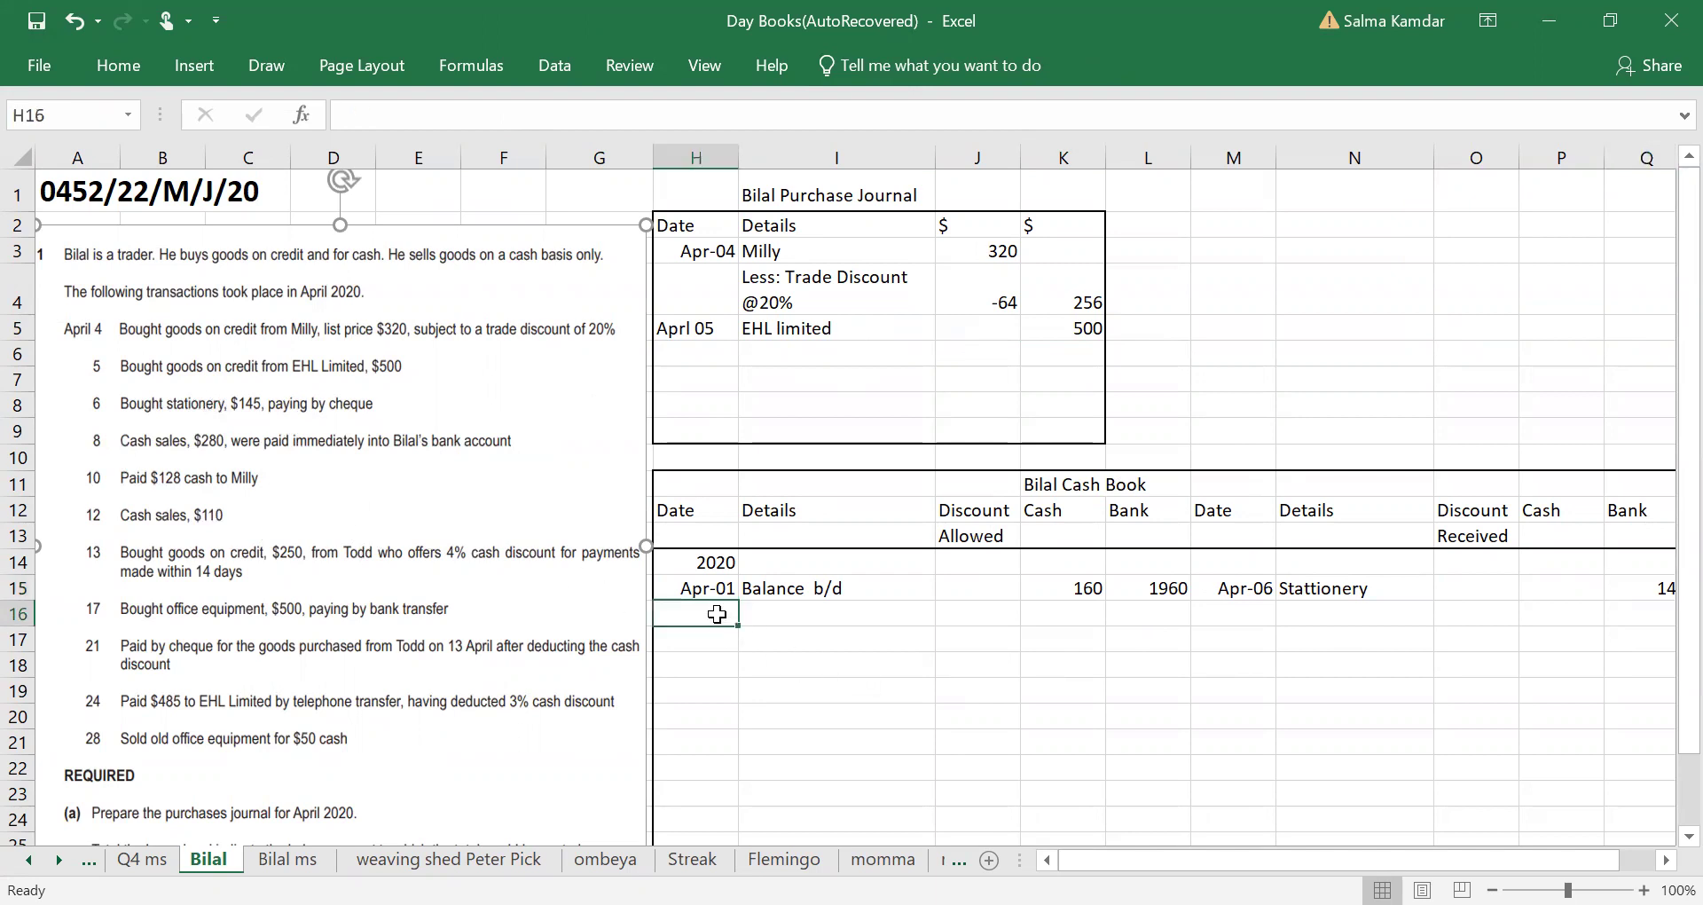
text(Apr )
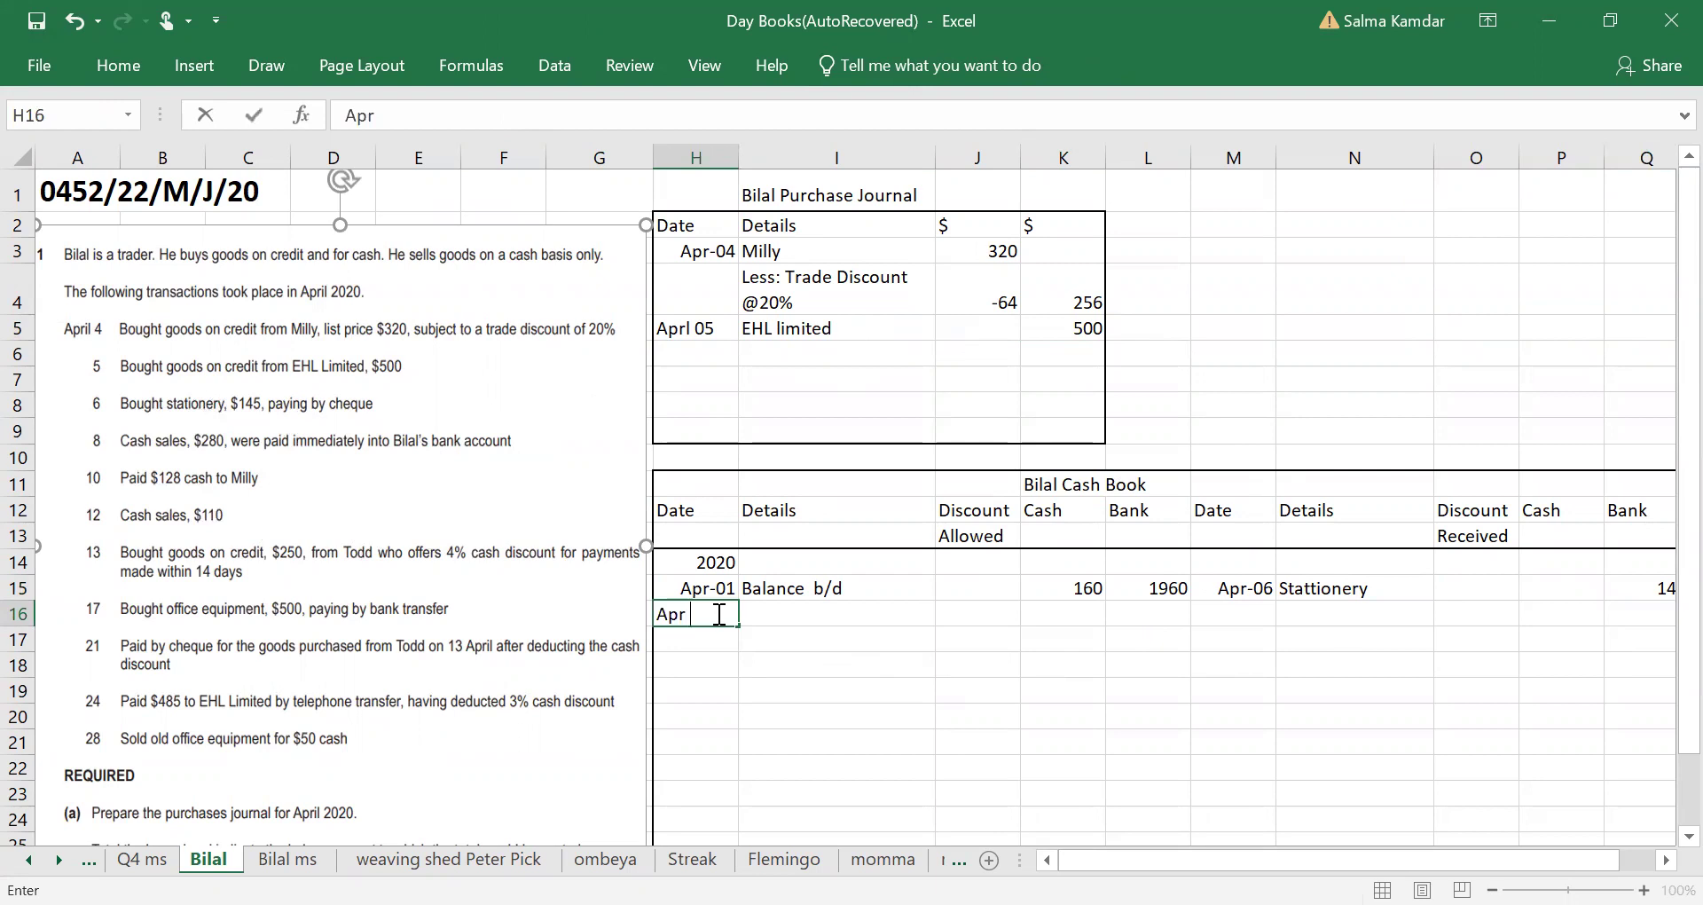
text(08)
key(Tab)
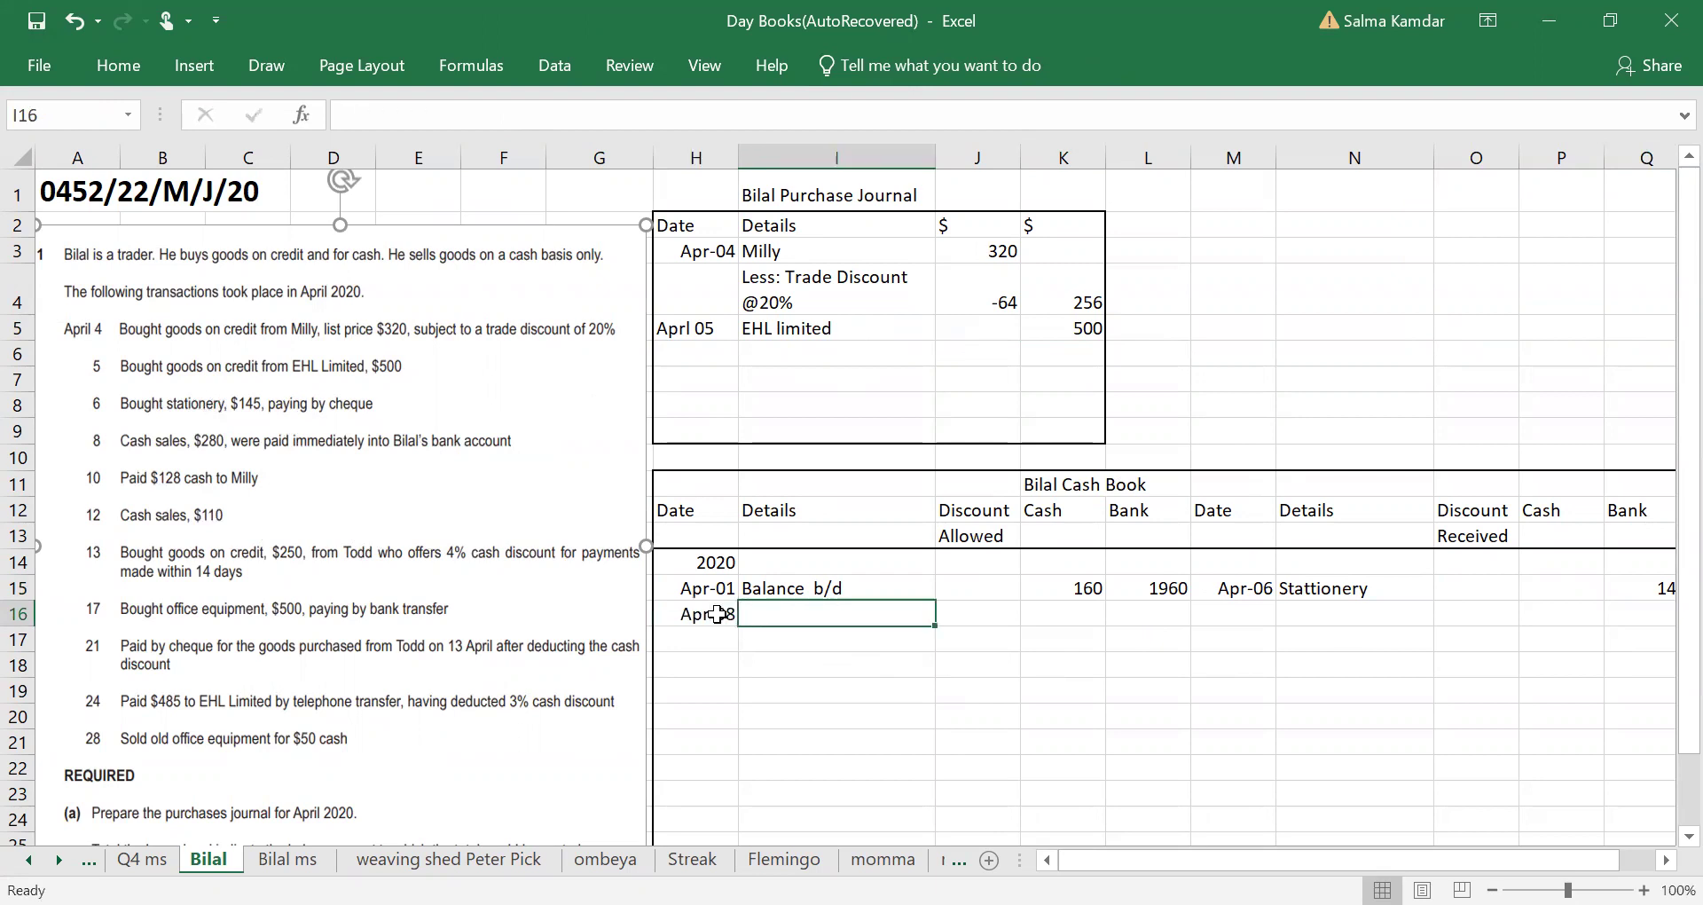
text(Sales)
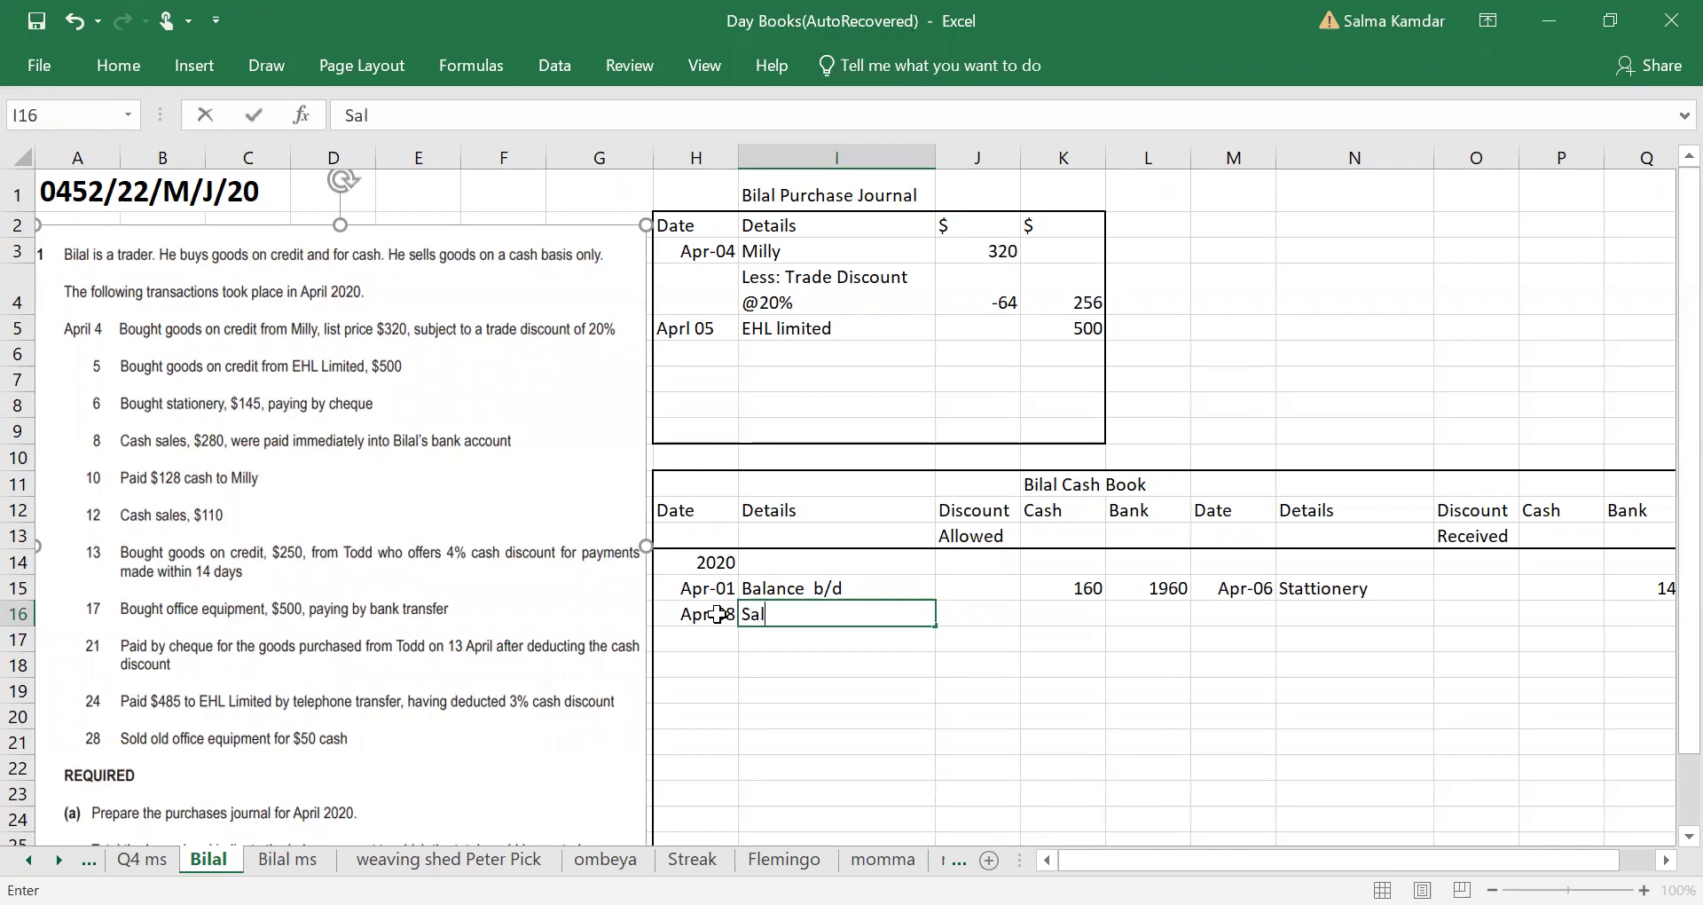
key(Tab)
key(Tab)
key(Tab)
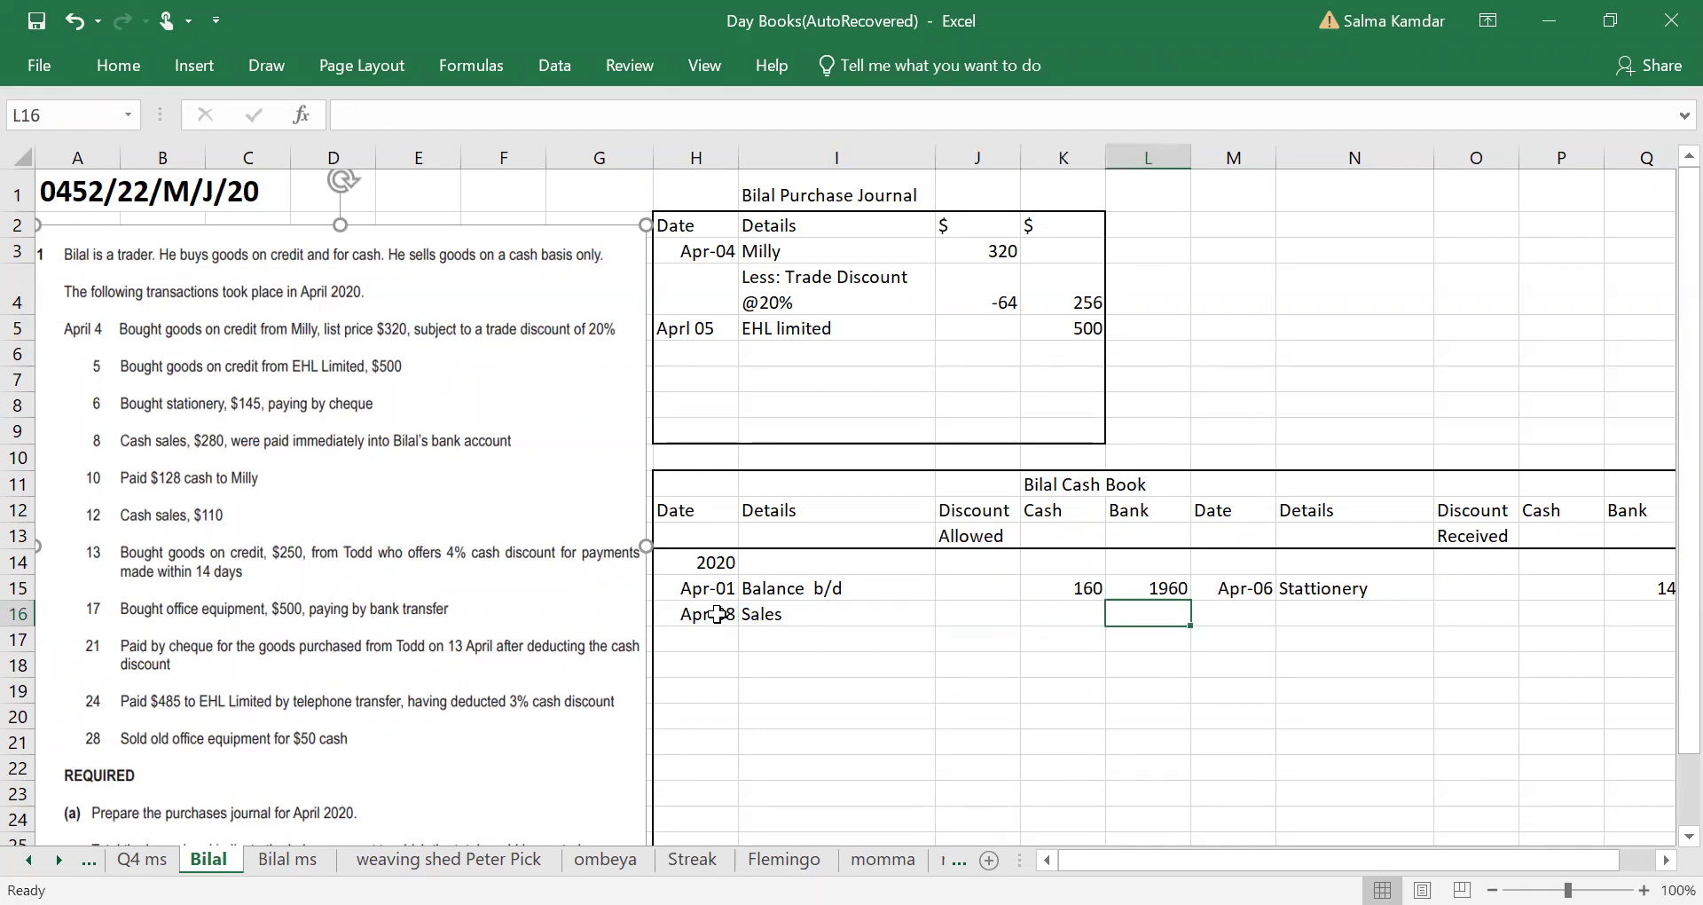
text(280)
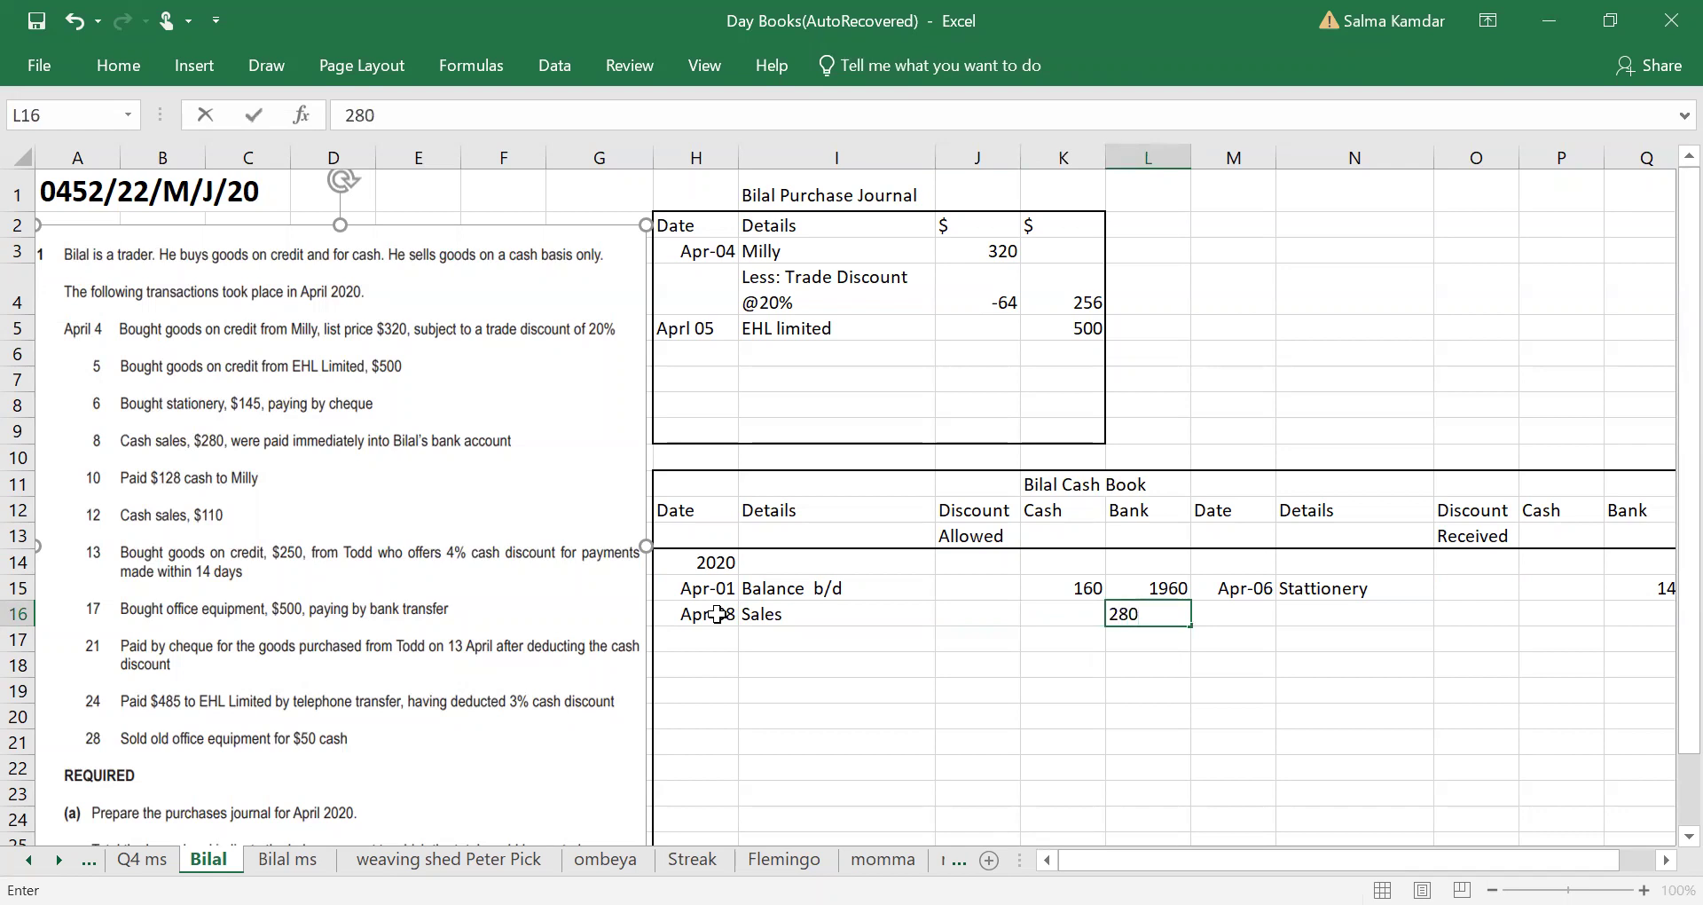
key(Return)
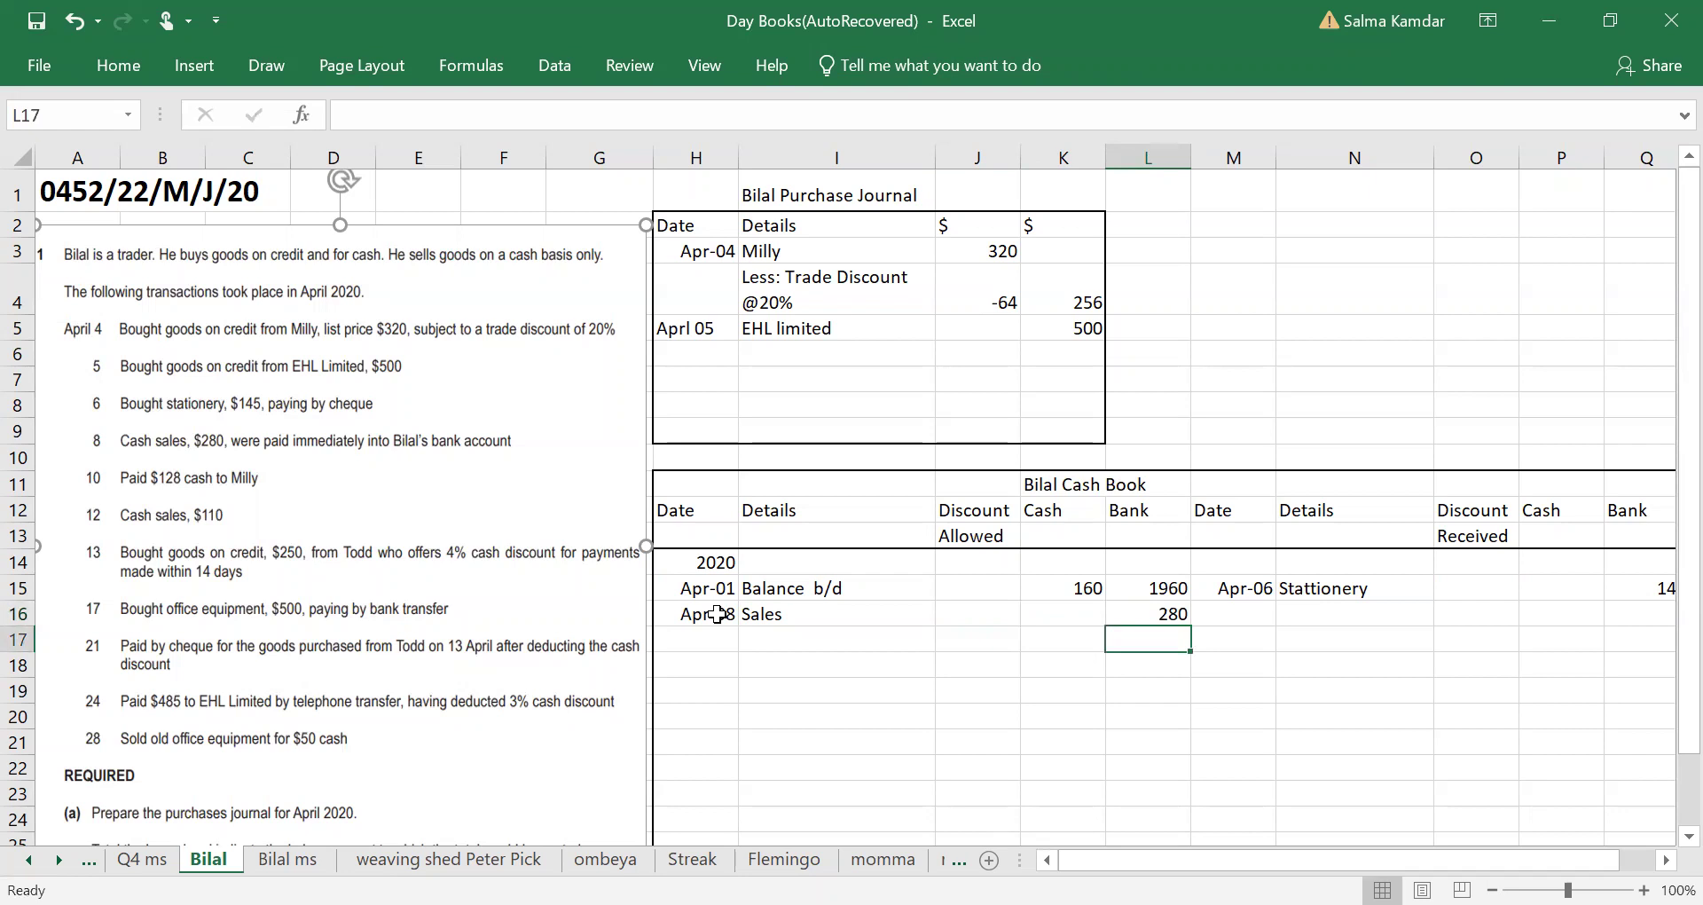
Step: Record the 10 April payment in row 16 of the cash book's credit side: Apr 10, the supplier's name, 128 under Cash
key(Right)
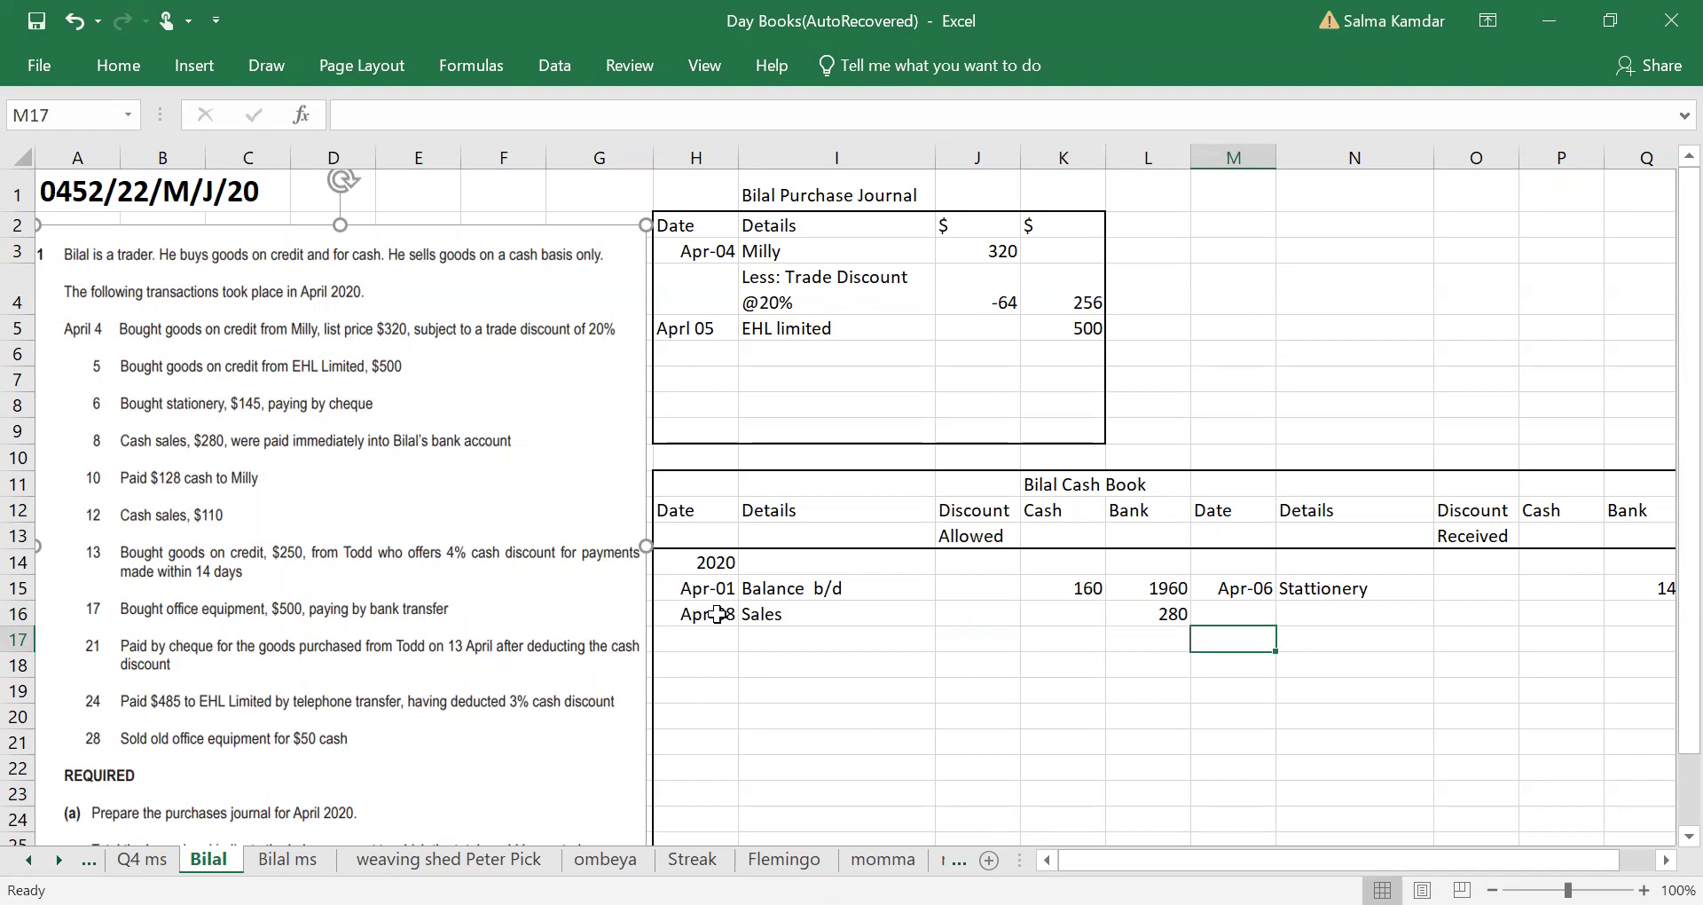
key(Up)
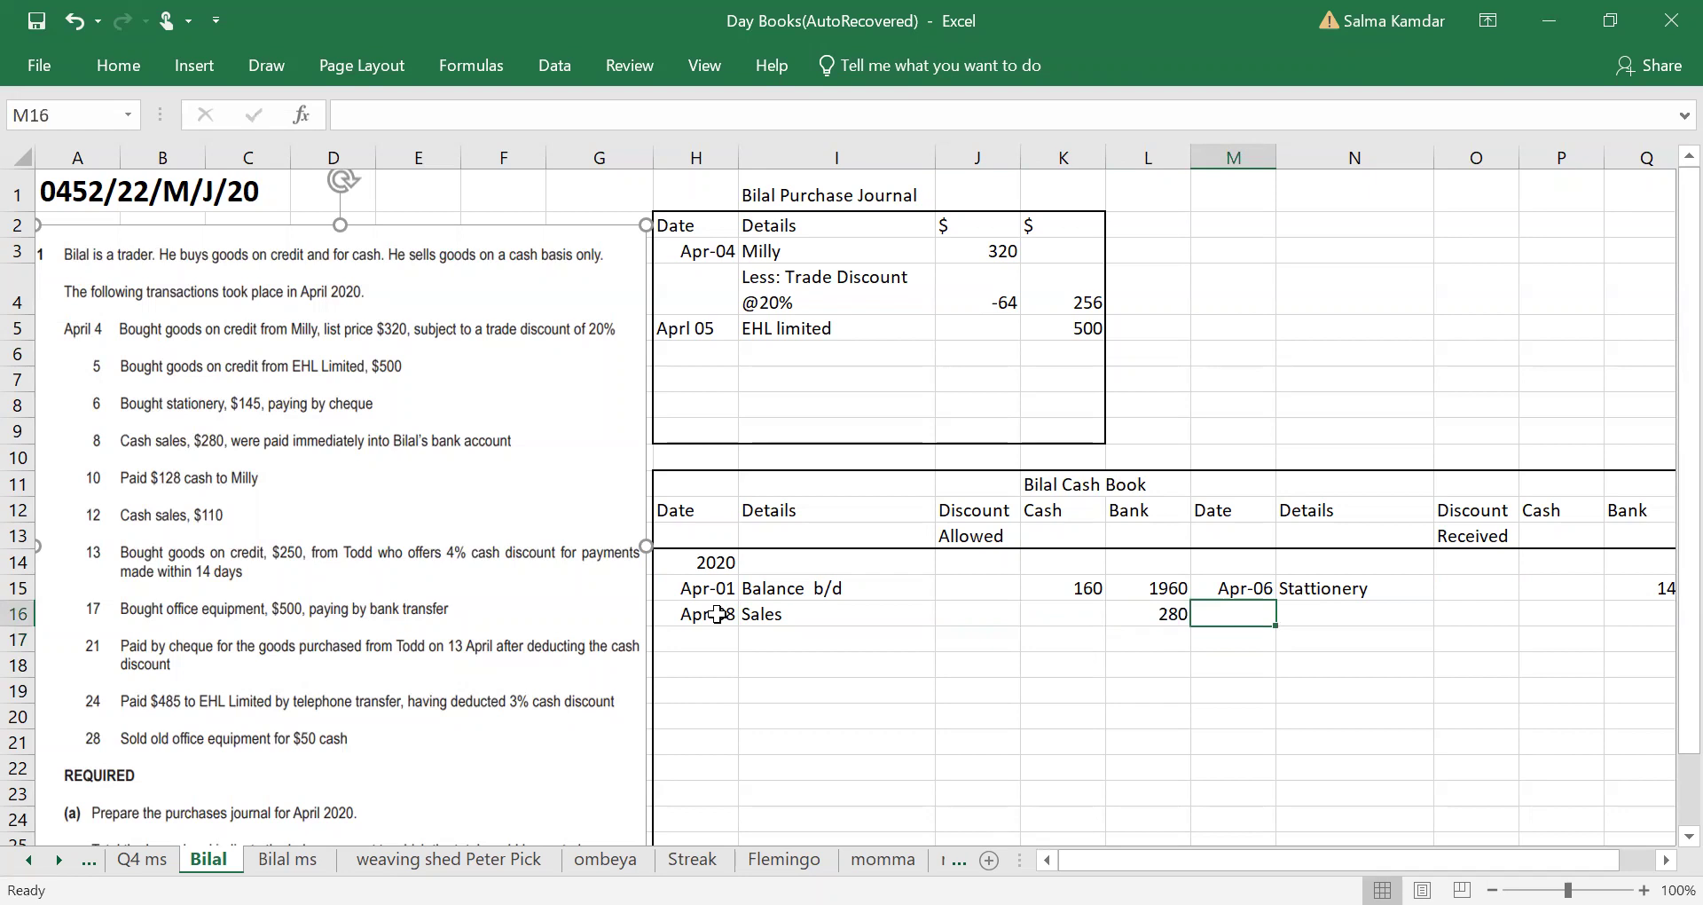
text(Apr 10)
key(Tab)
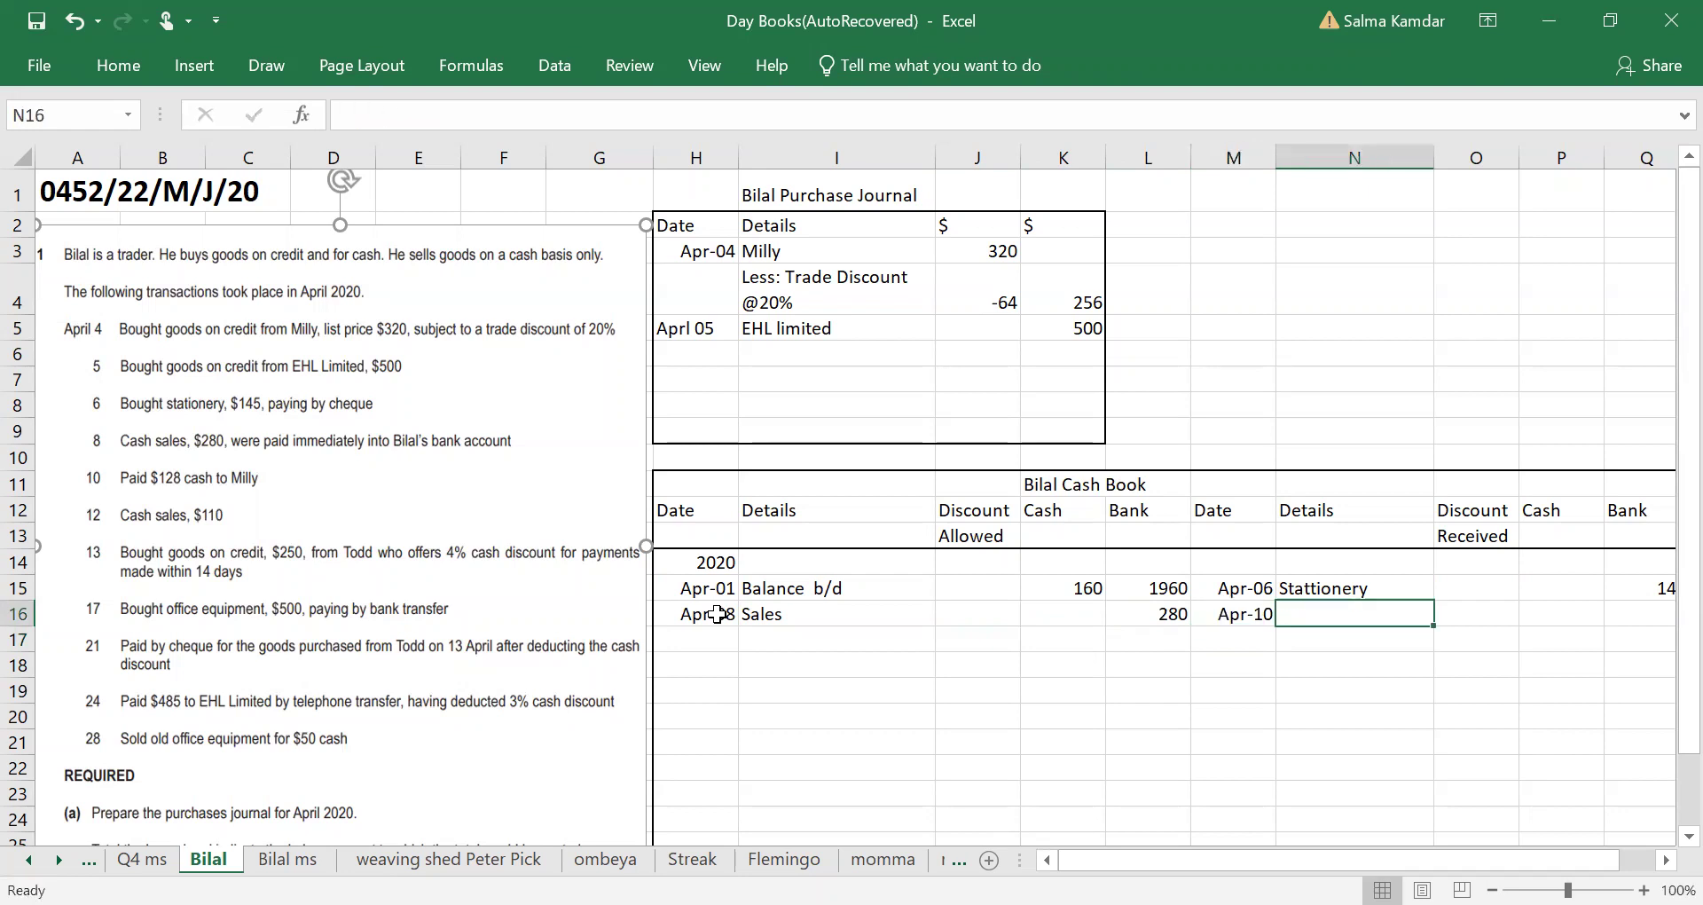
text(Mil)
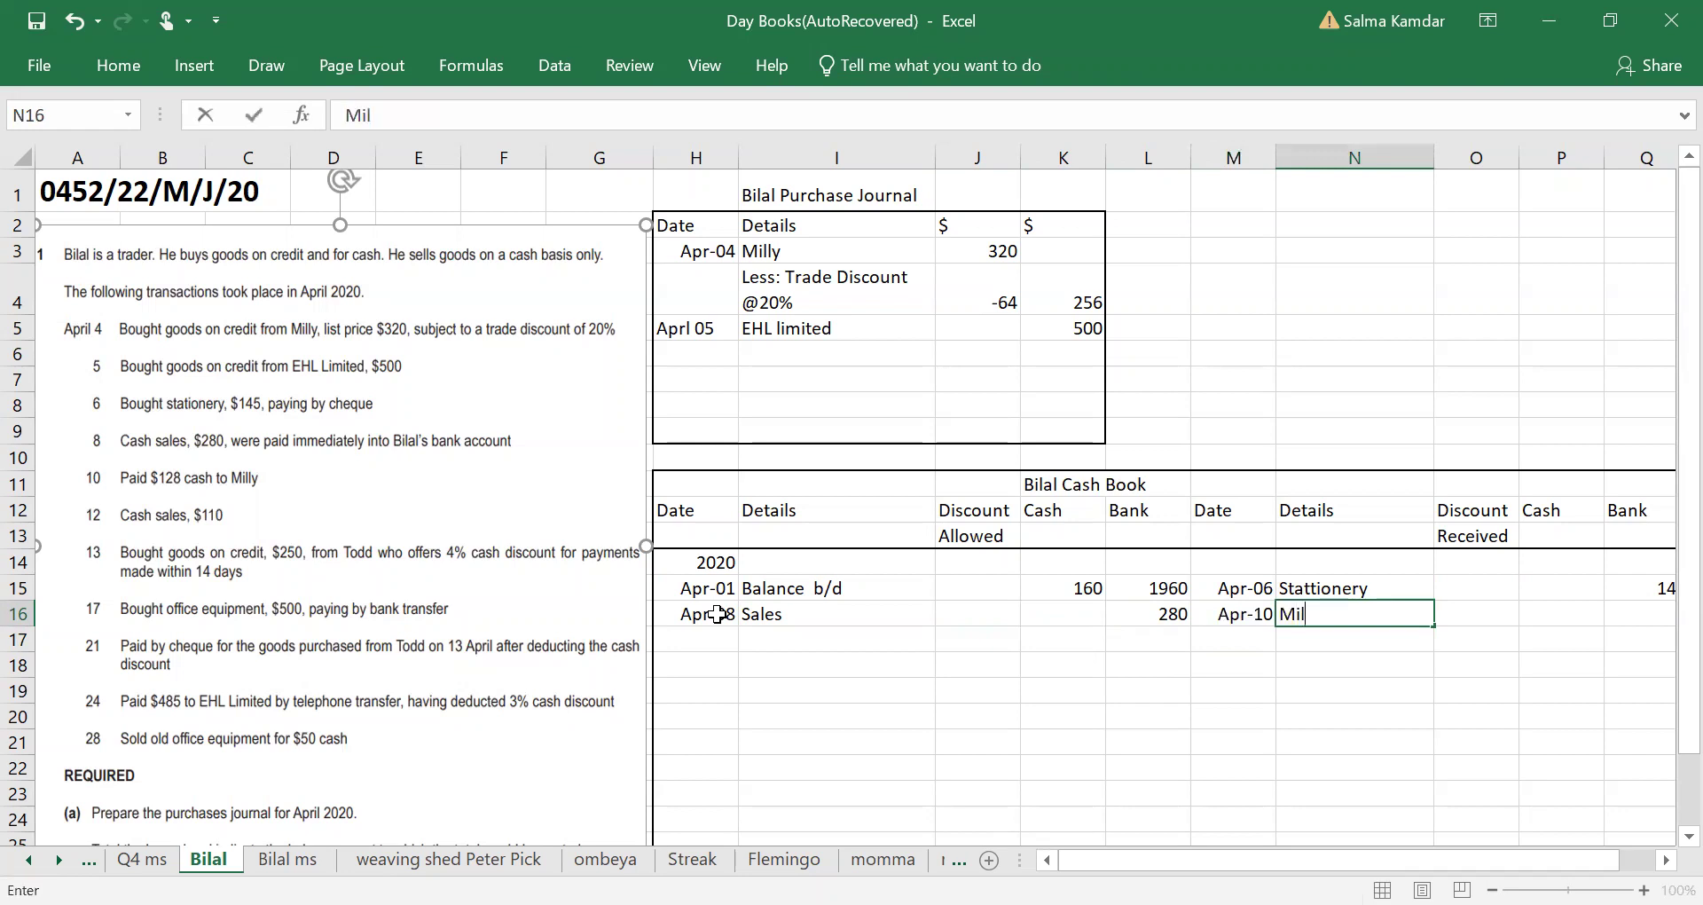
text(ly)
key(Tab)
key(Tab)
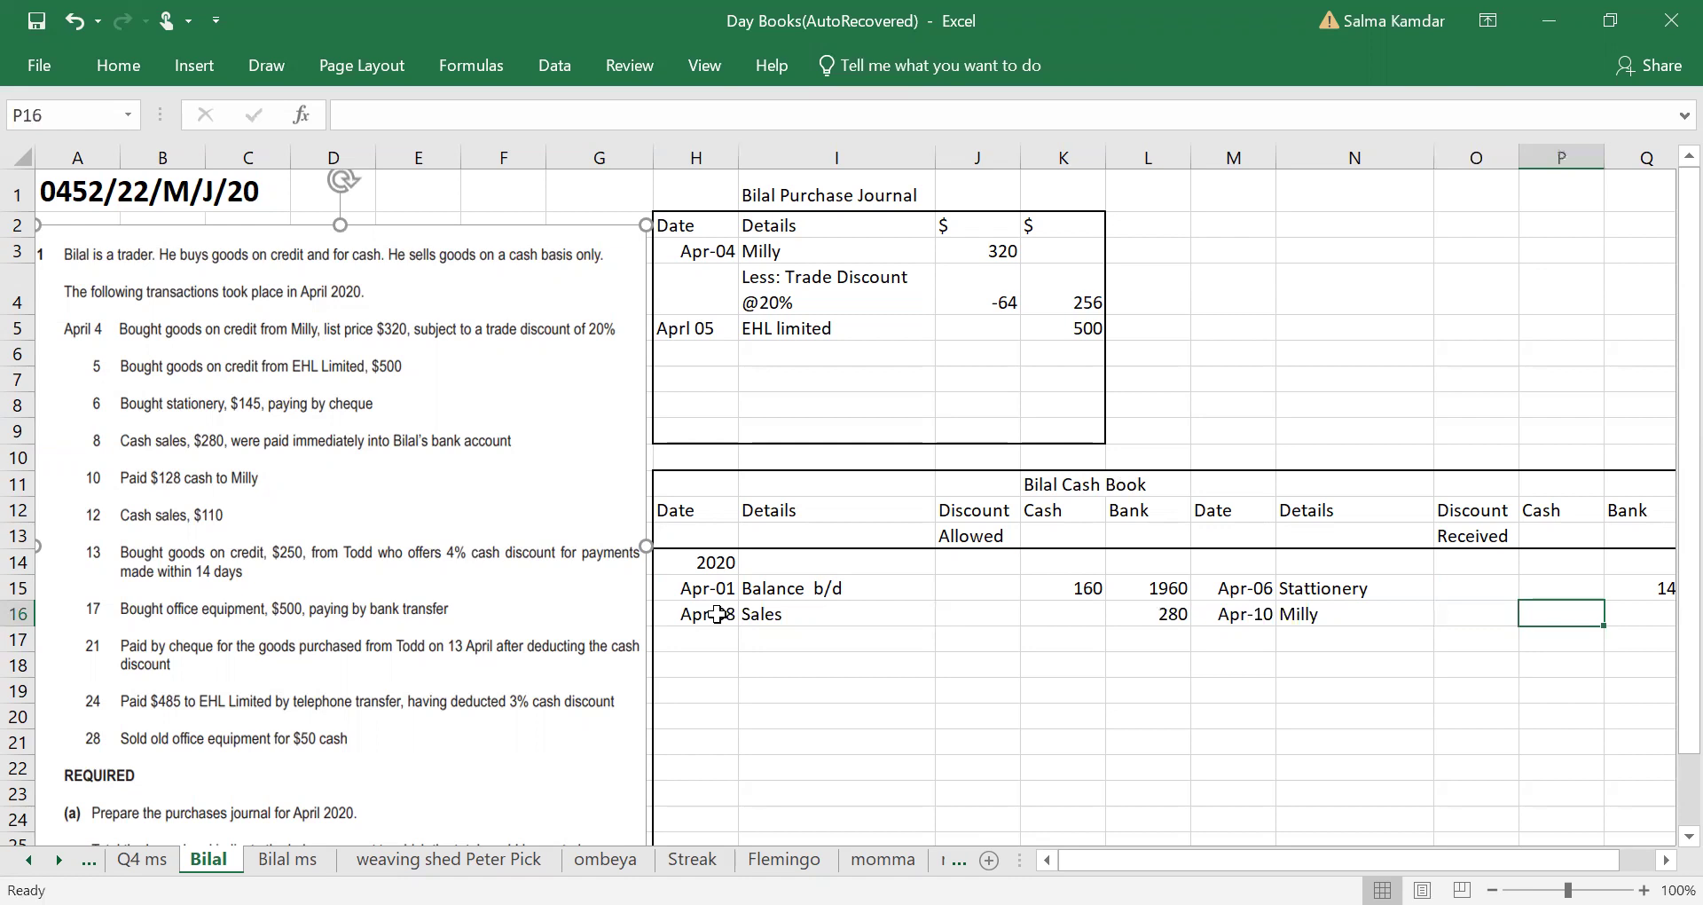
text(128)
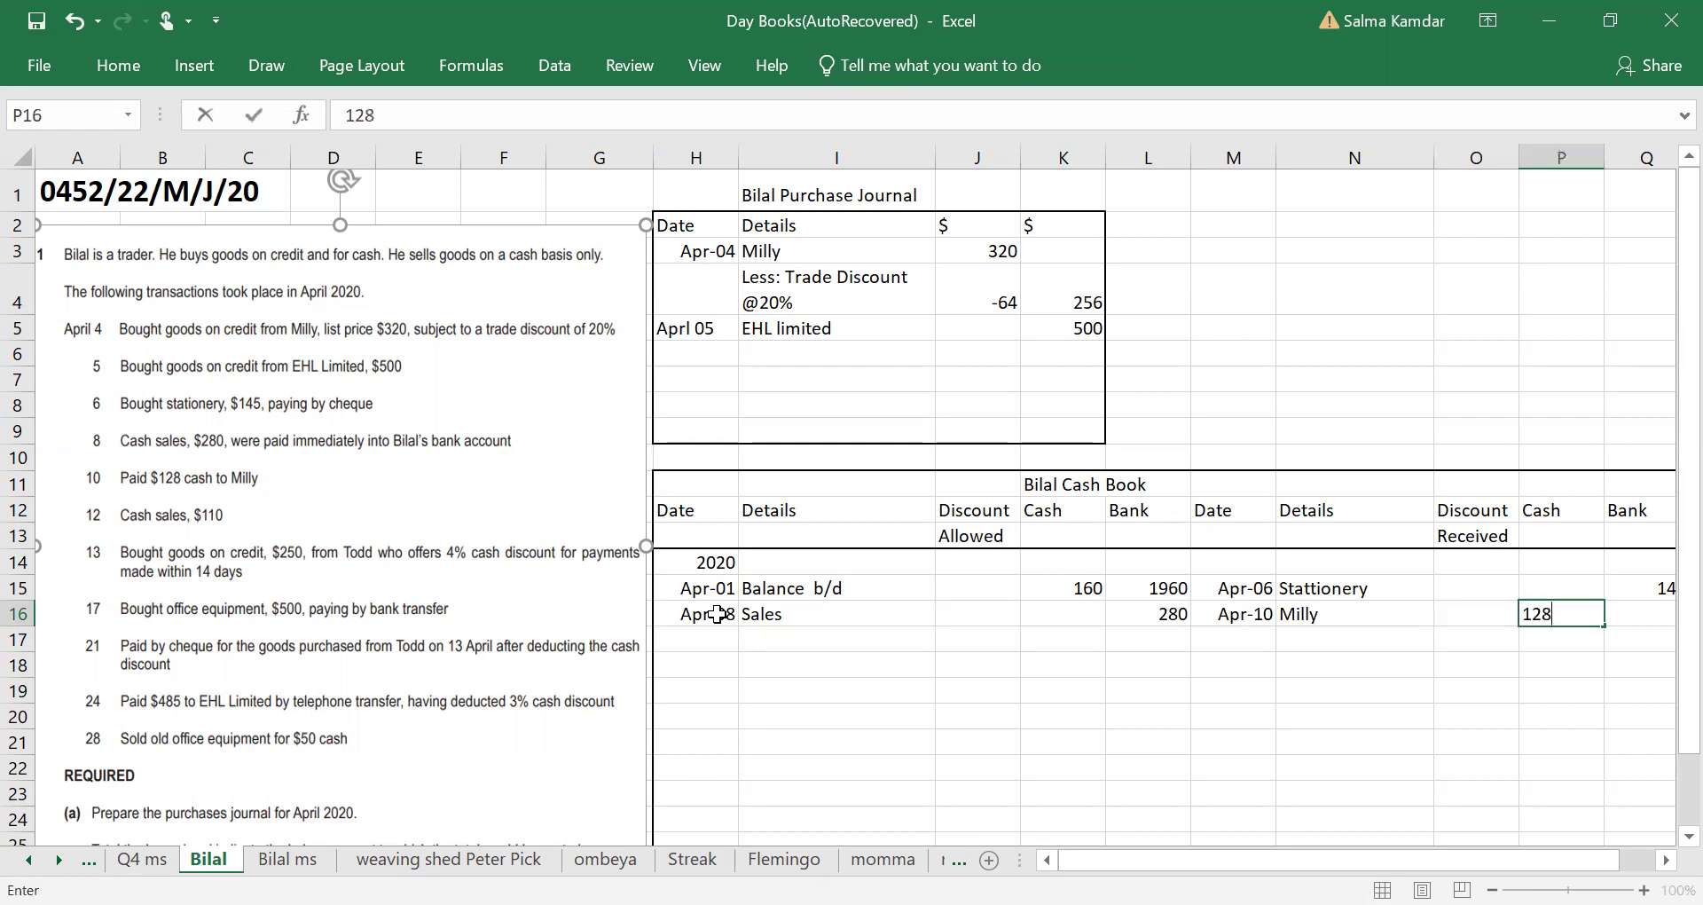
Step: Narrow column I so that the cash book's last Bank column fits fully in view
click(923, 158)
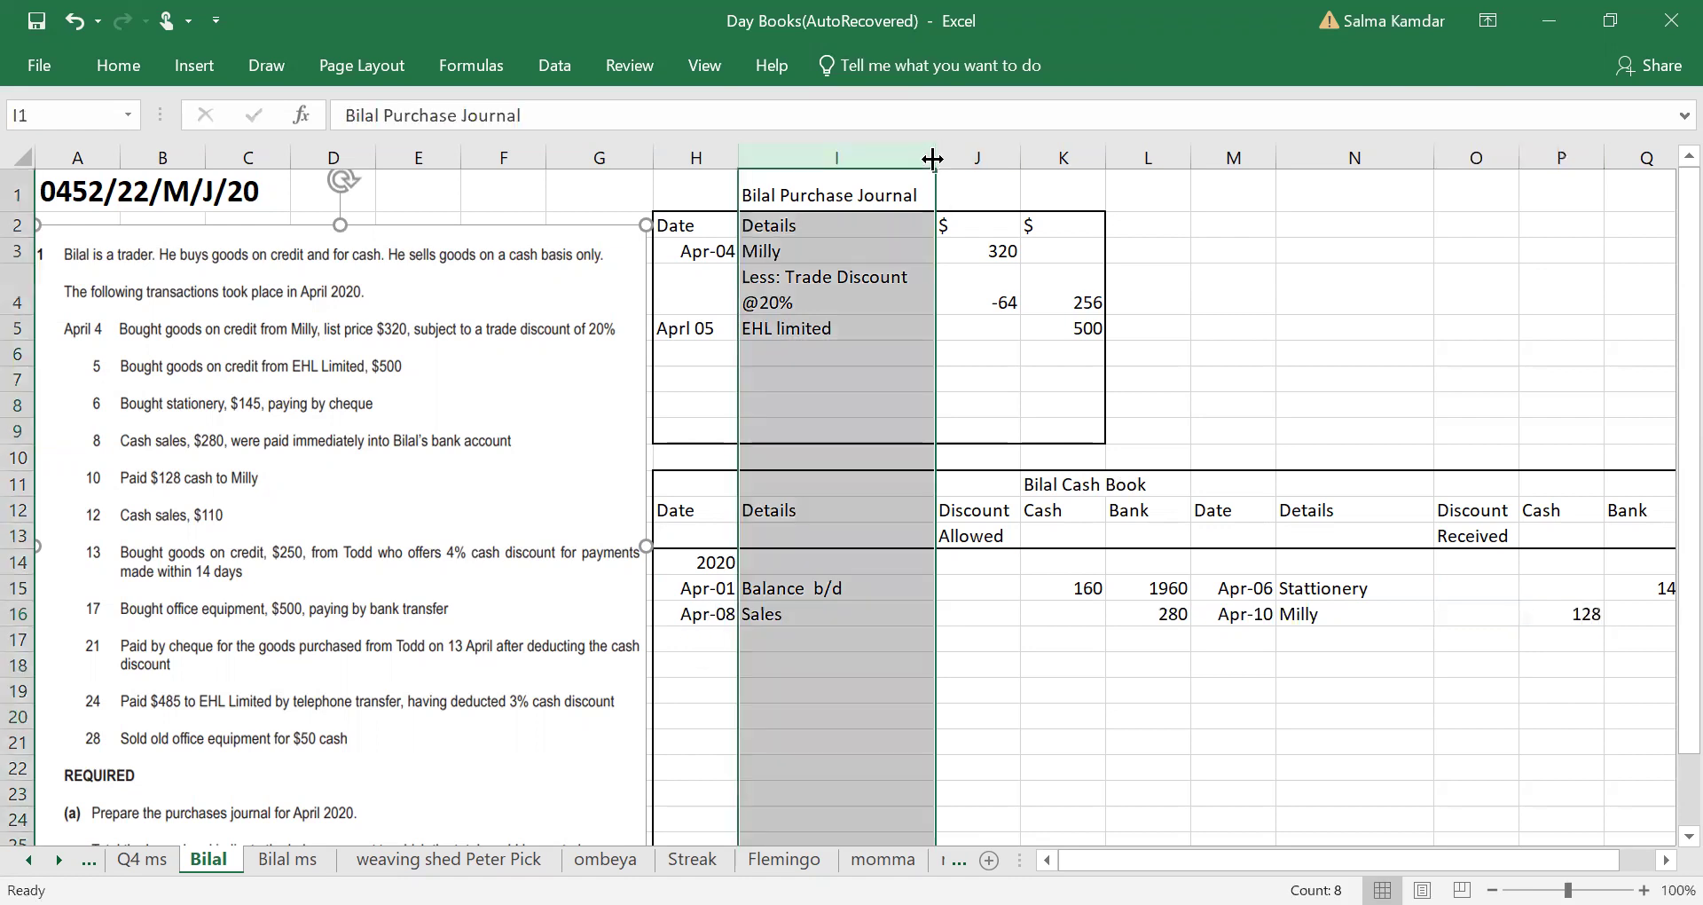
drag(932, 159, 884, 159)
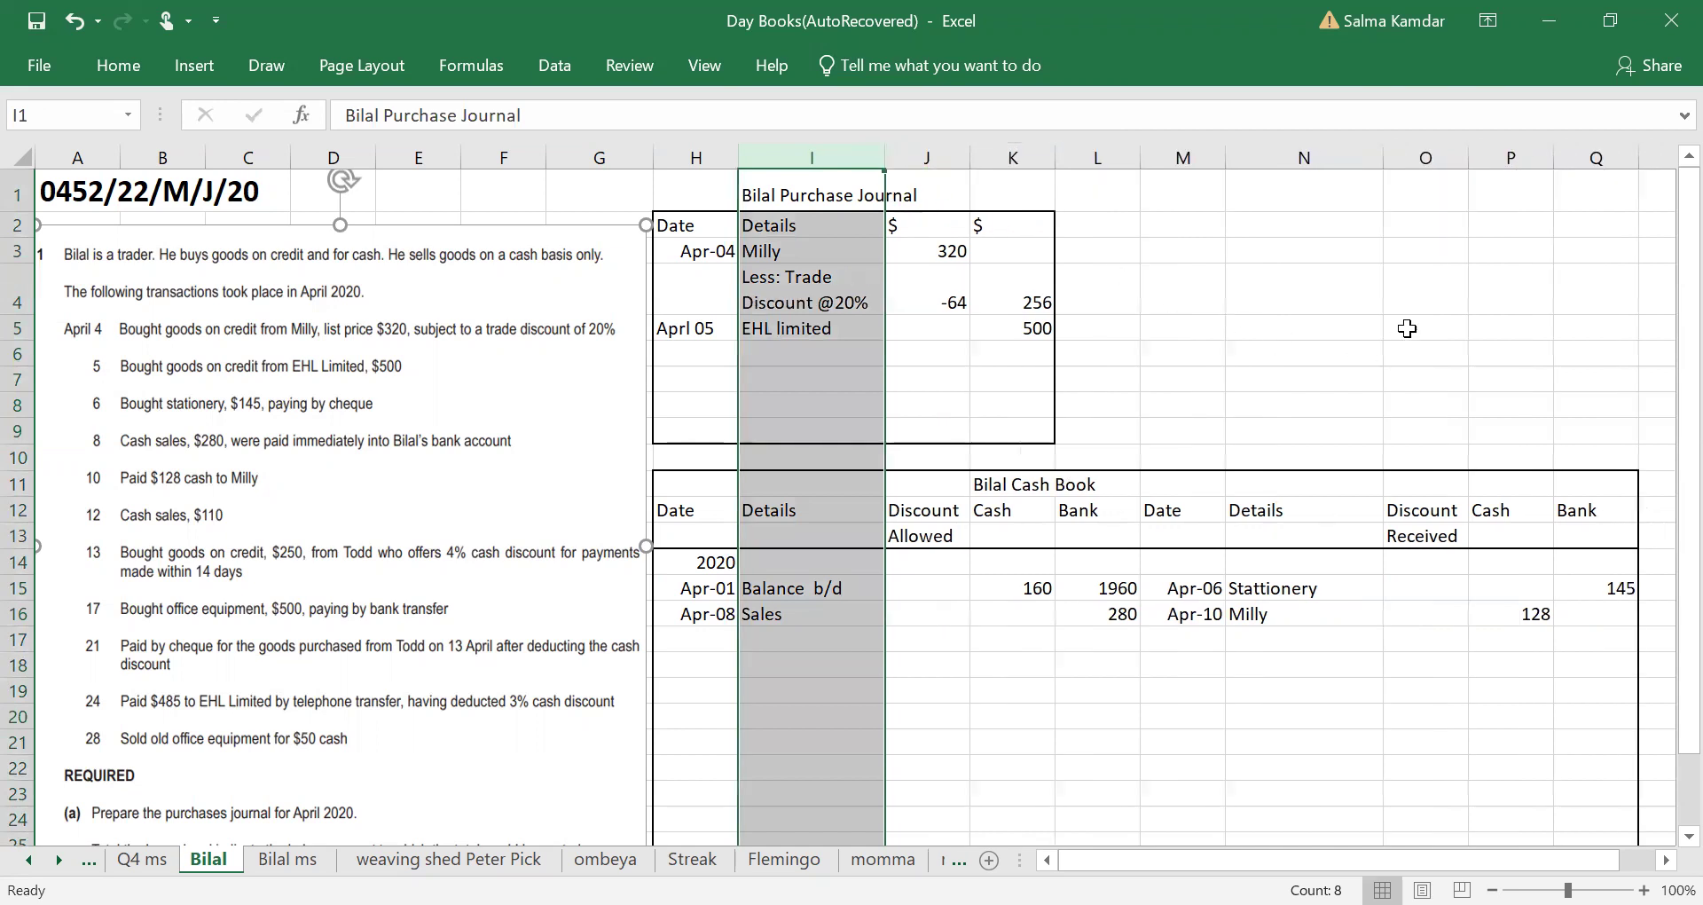
click(1505, 362)
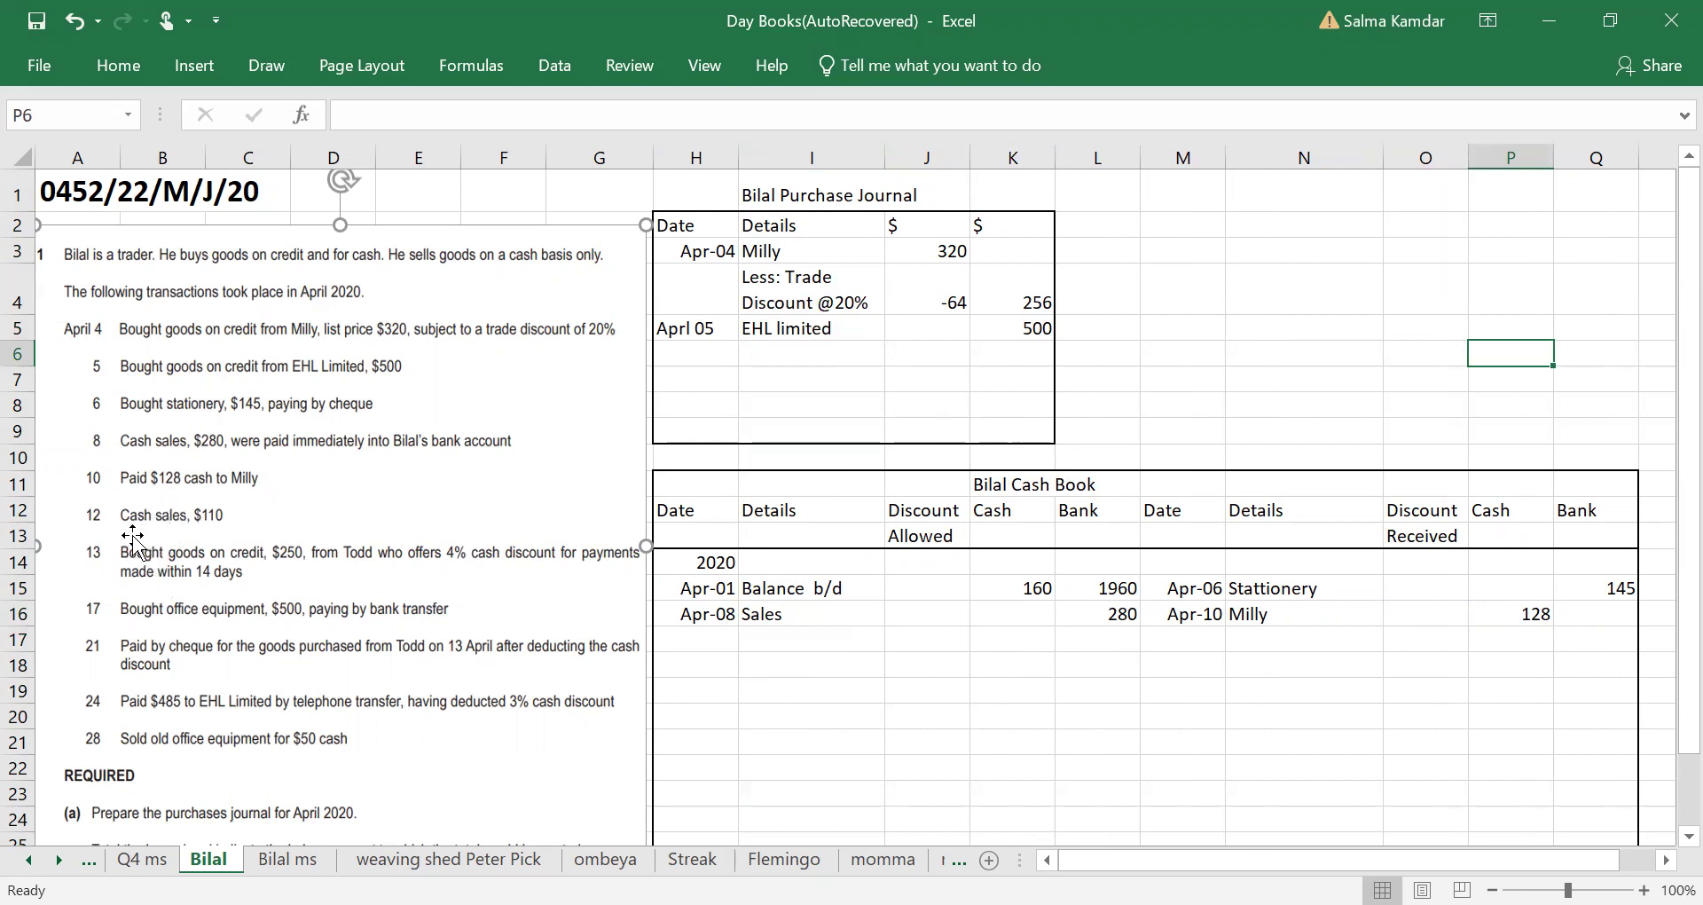
Step: Record the 12 April cash sales in row 17 of the cash book: date Apr 12, details Sales, 110 under Cash
click(706, 637)
text(Apr 12)
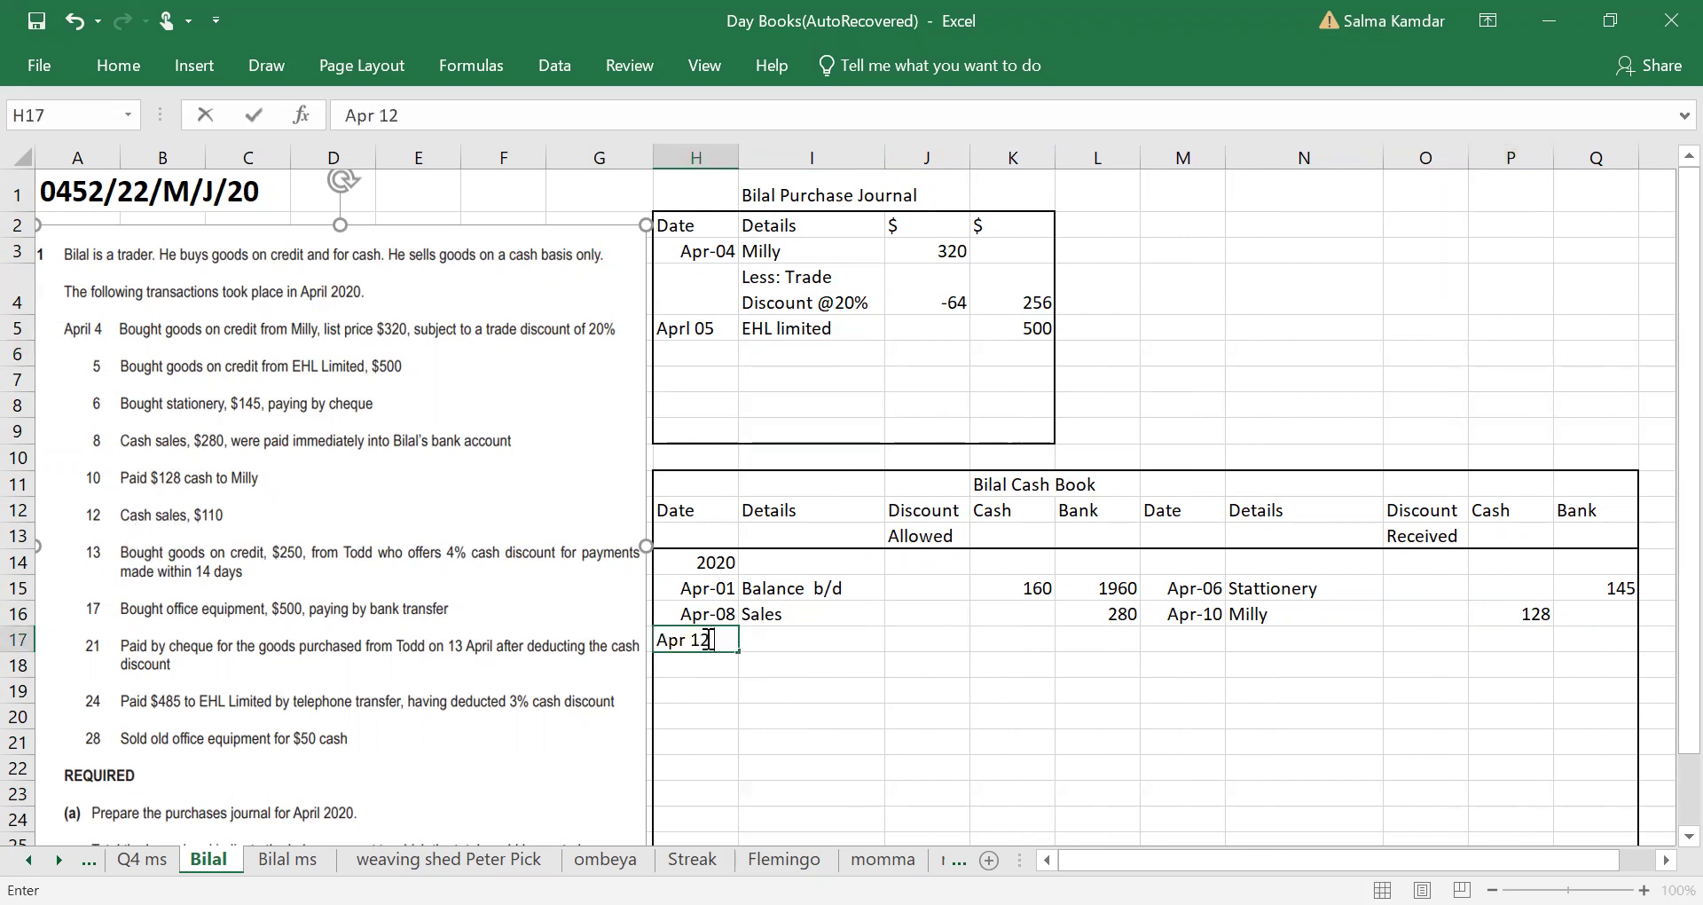
key(Tab)
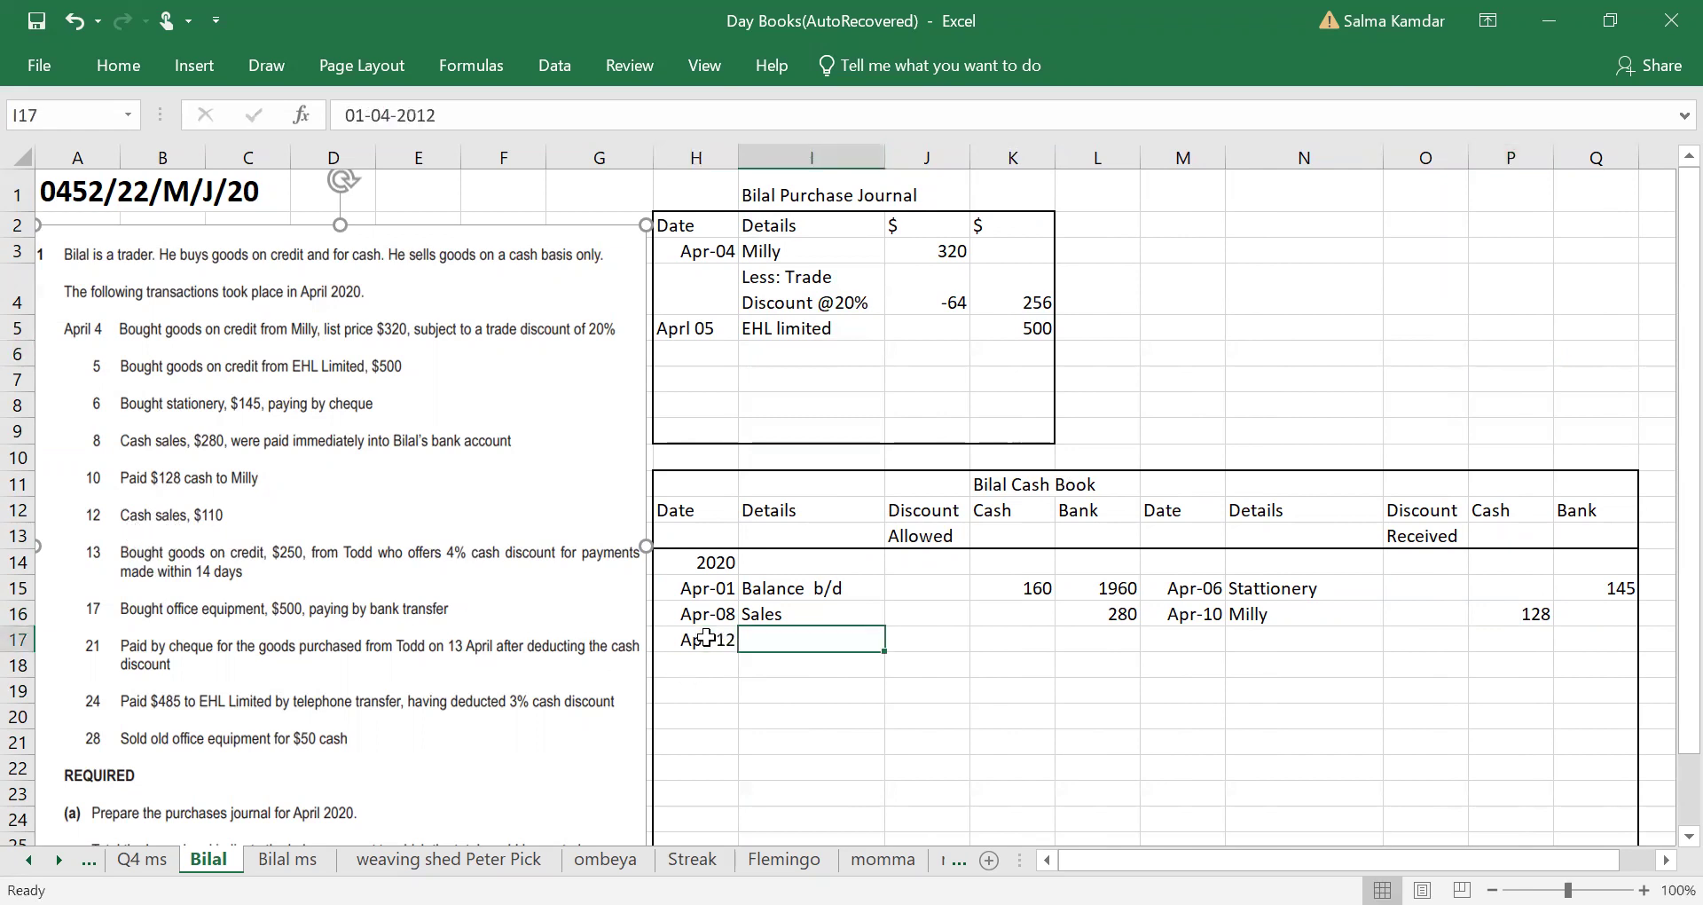
text(Sales)
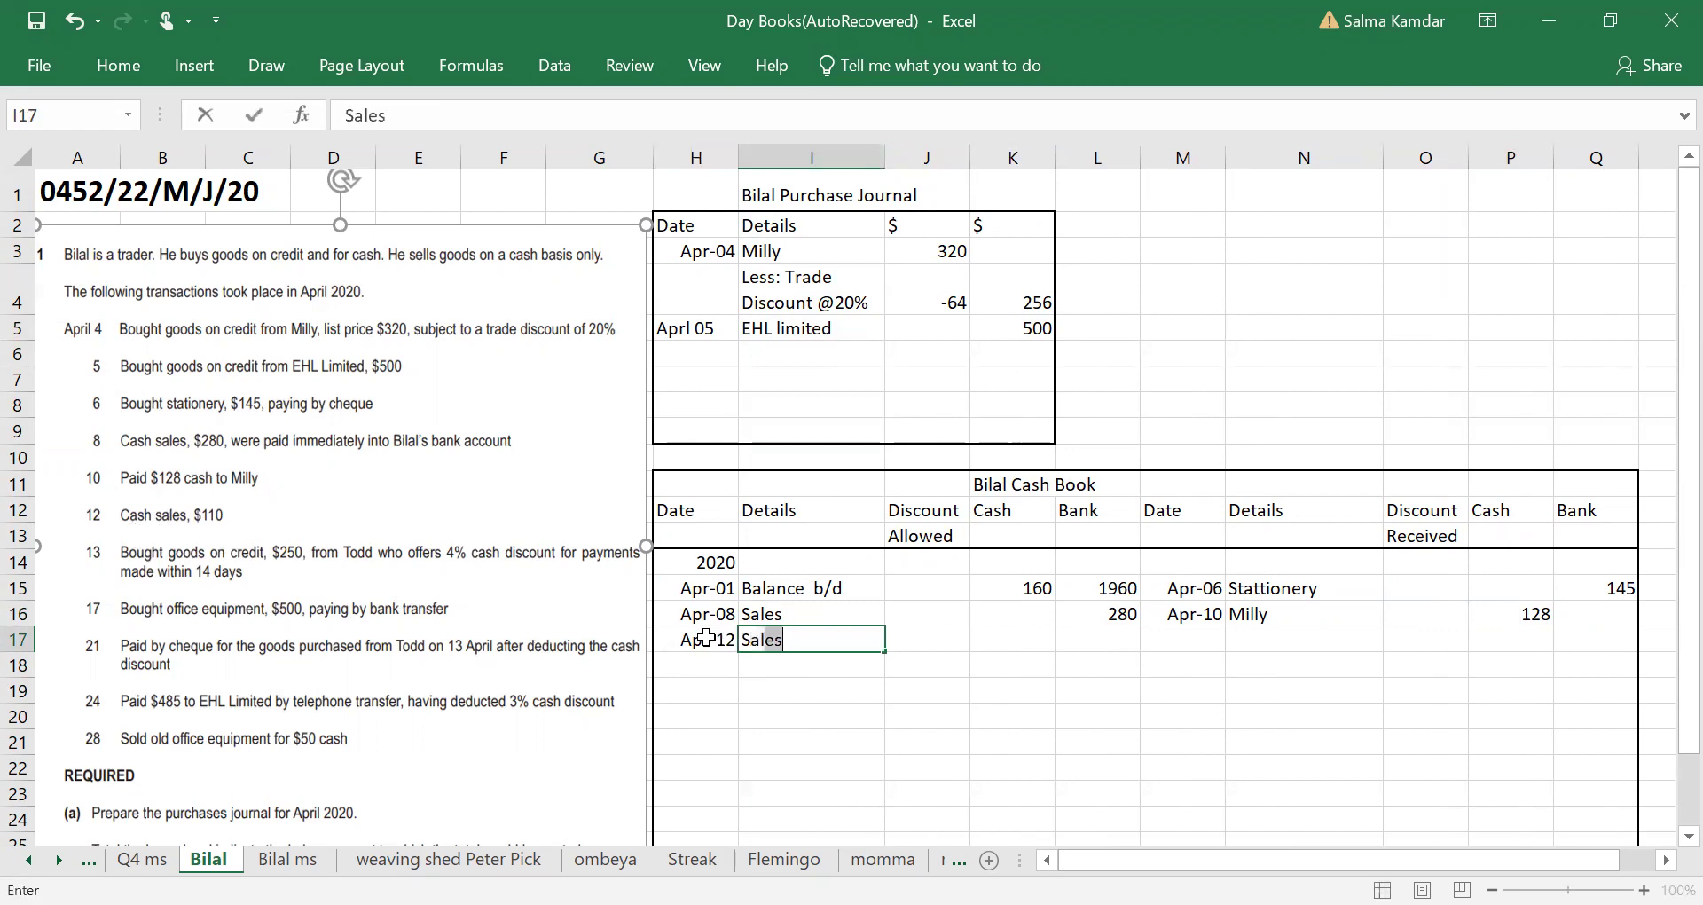
key(Tab)
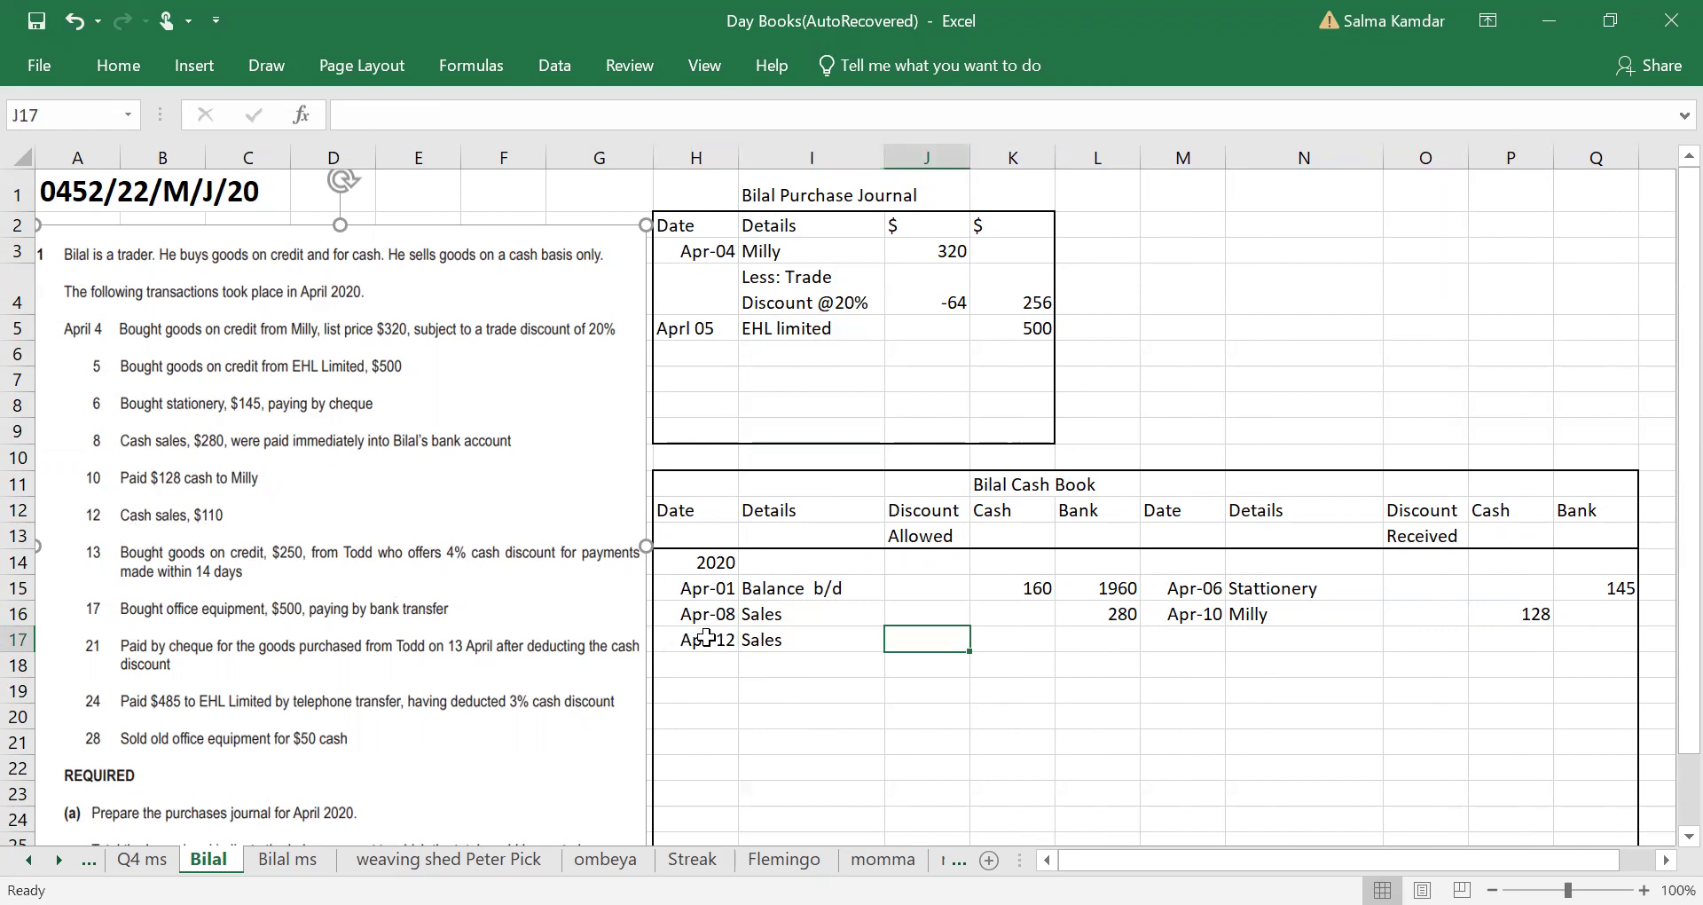
key(Tab)
text(110)
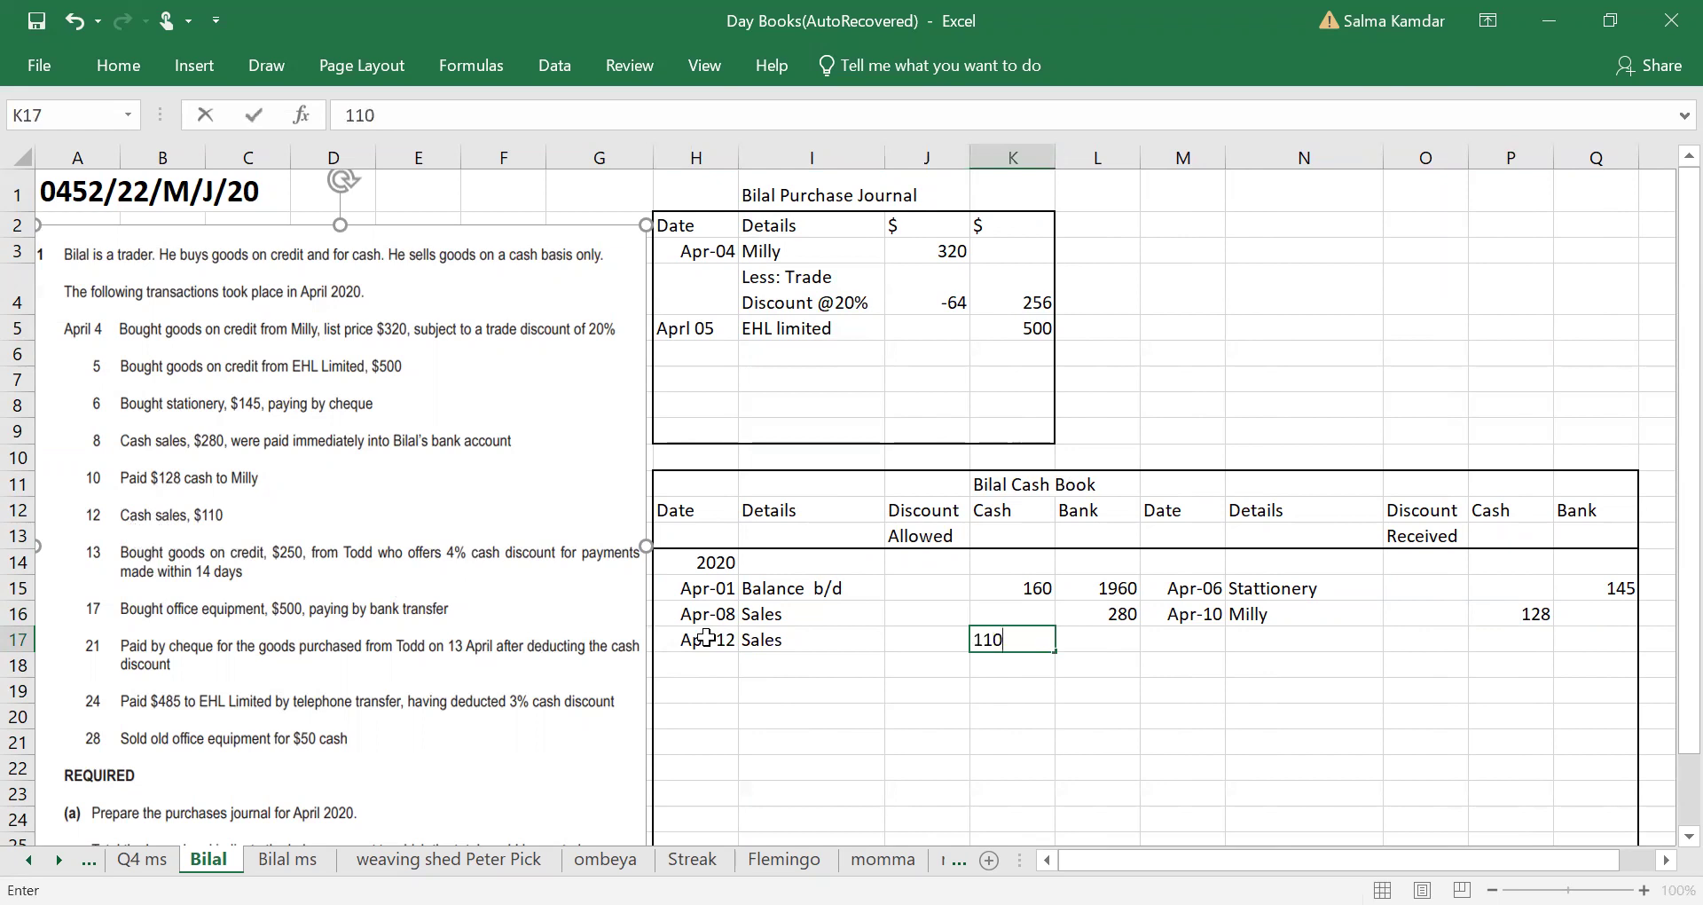
key(Return)
Step: Record the 13 April credit purchase in row 6 of the purchases journal: date Apr 13, the supplier's name, 250 in the second $ column
key(Left)
key(Left)
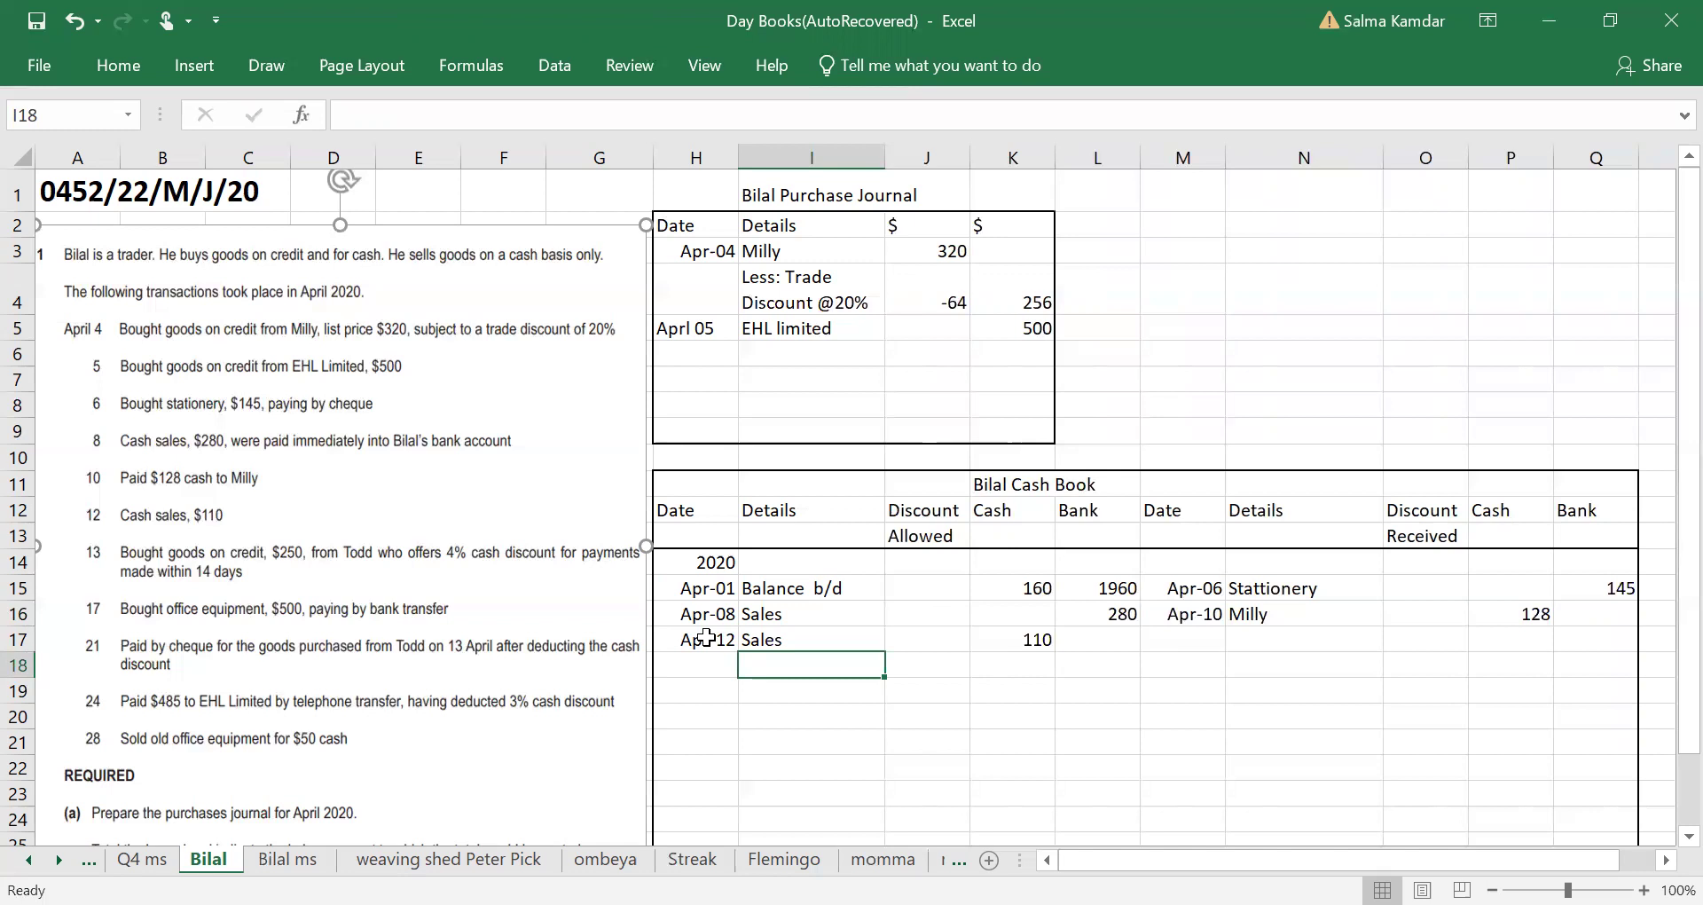
key(Up)
key(Up)
key(Up)
key(Up)
key(Up)
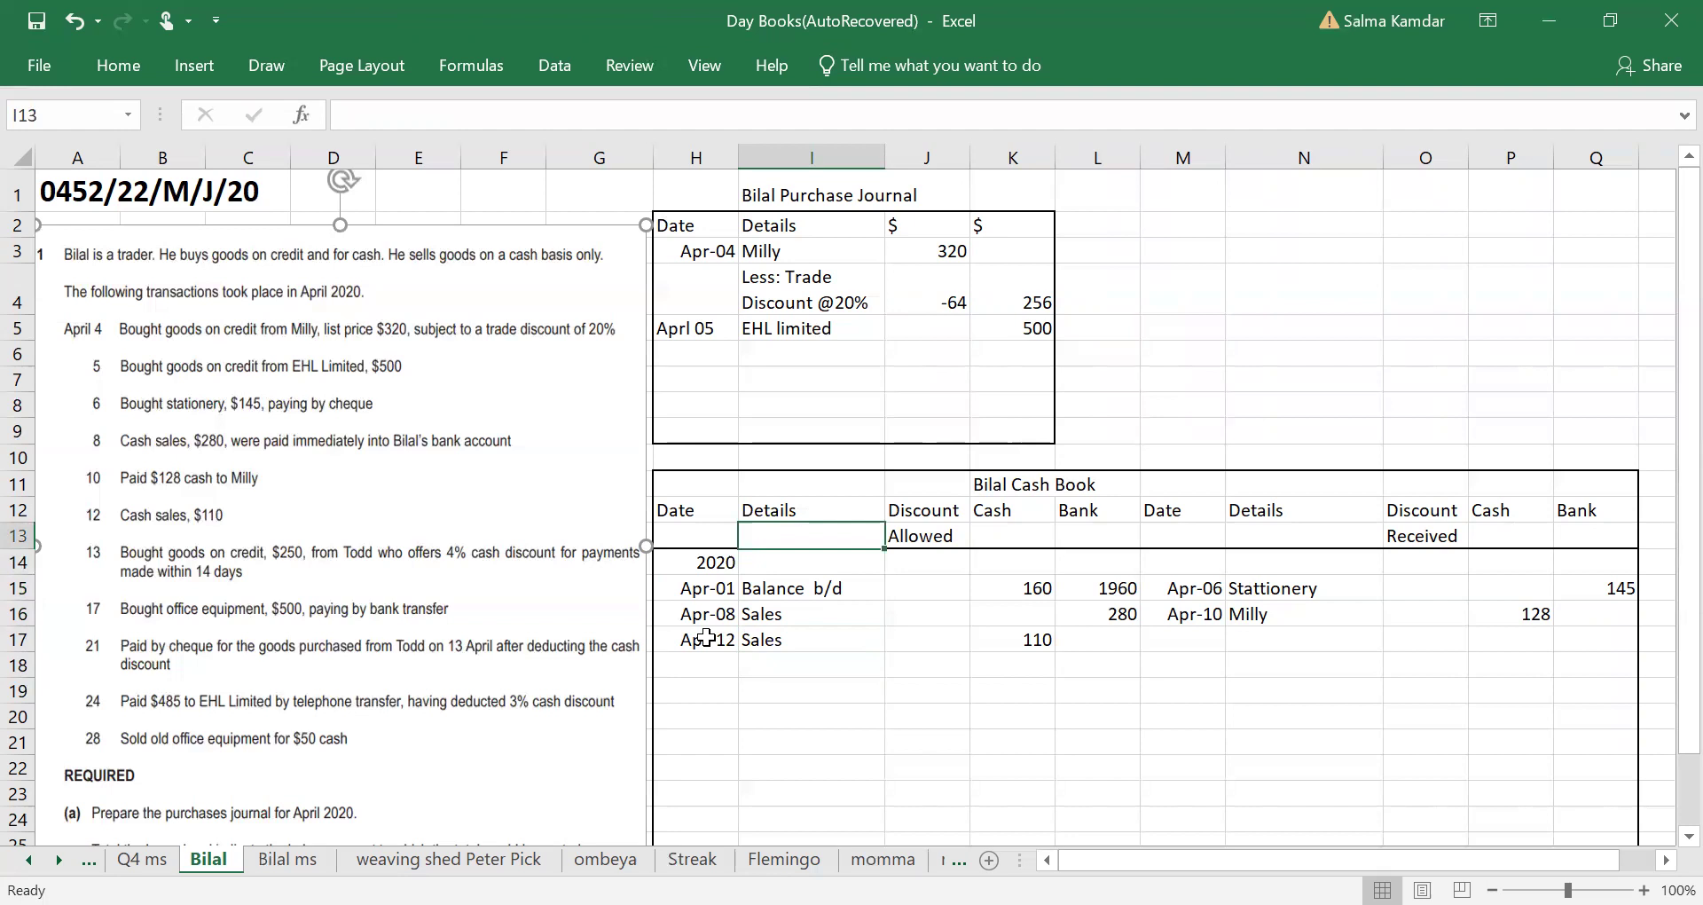
key(Up)
key(Up)
key(Up)
key(Up)
key(Up)
key(Up)
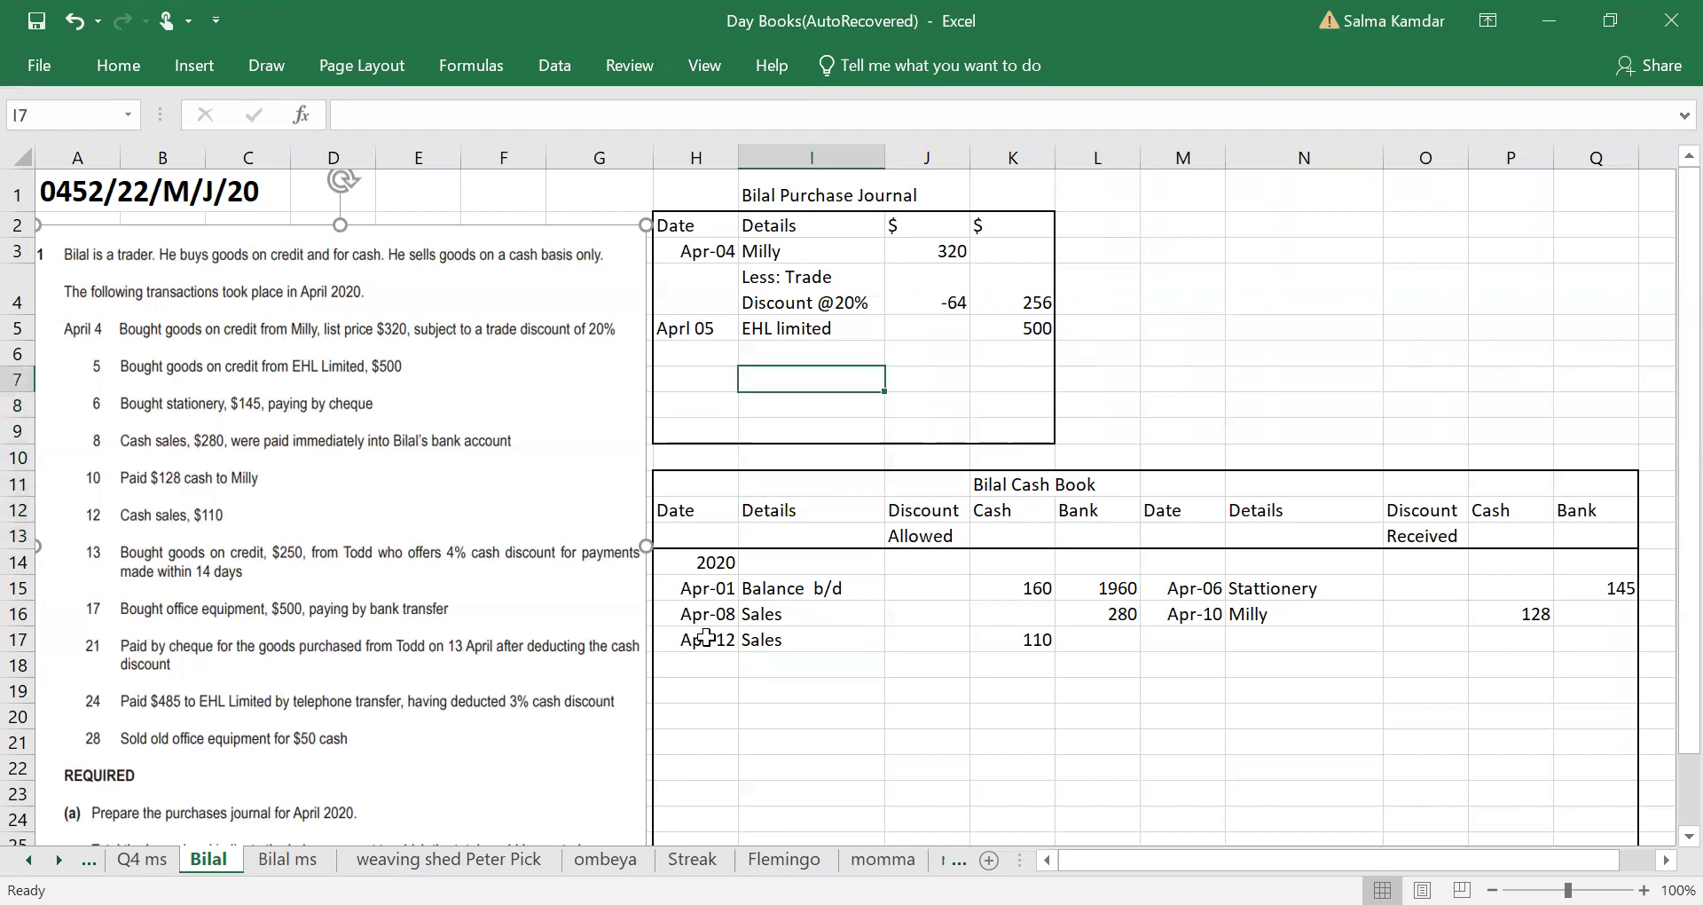
key(Up)
key(Left)
text(Apr)
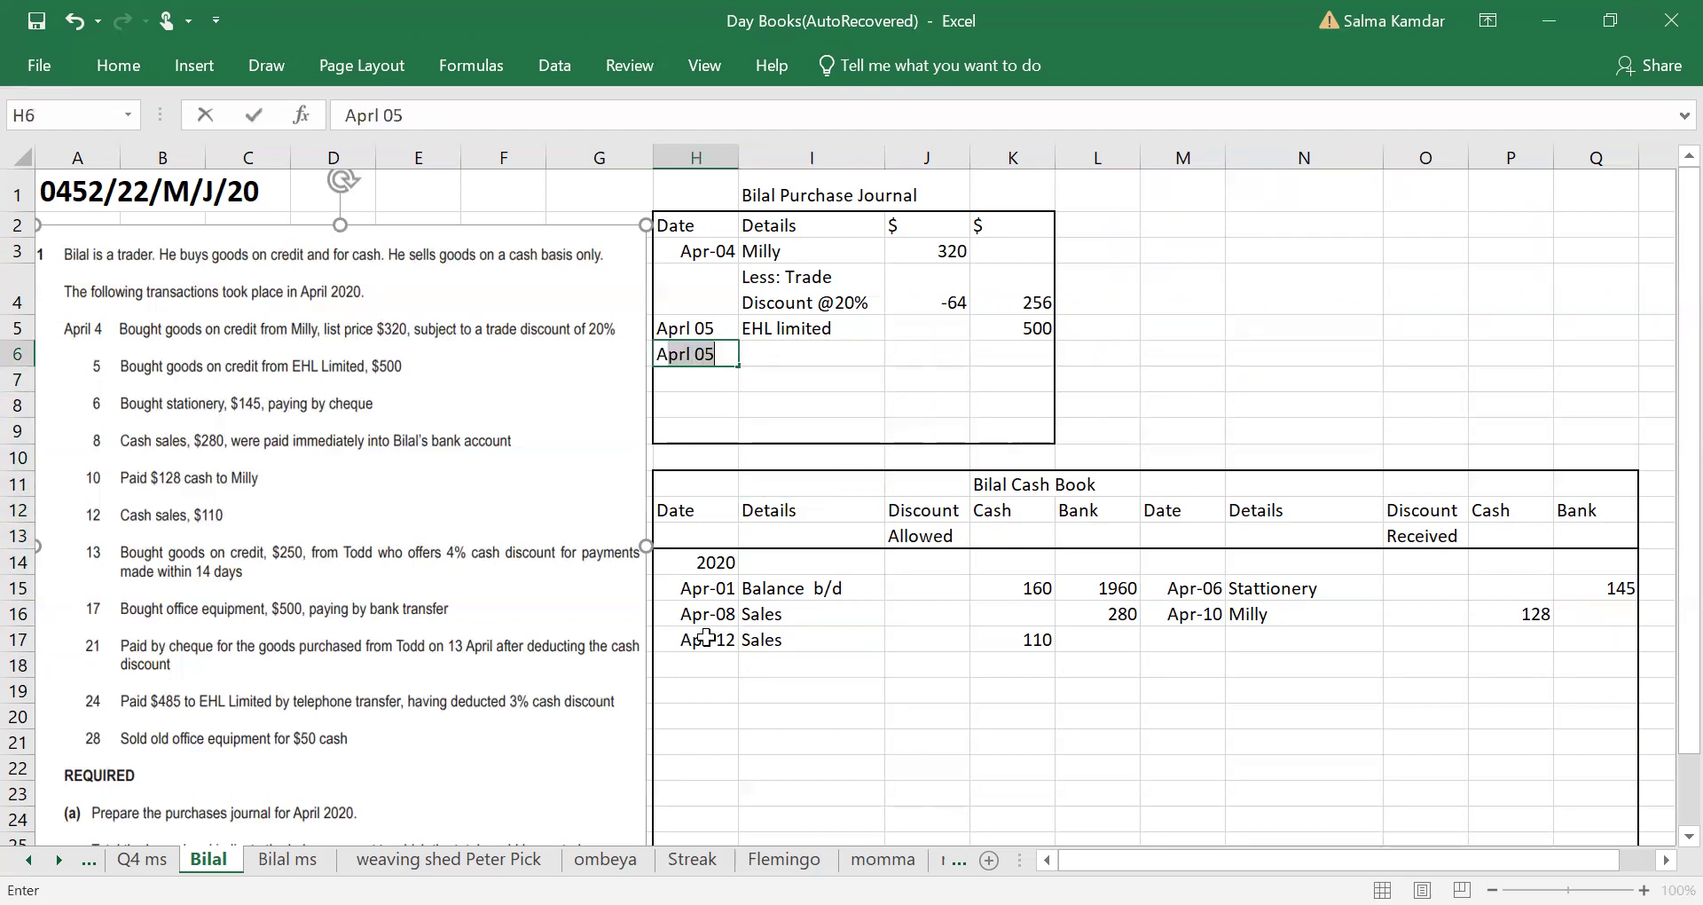
key(BackSpace)
text(13)
key(Tab)
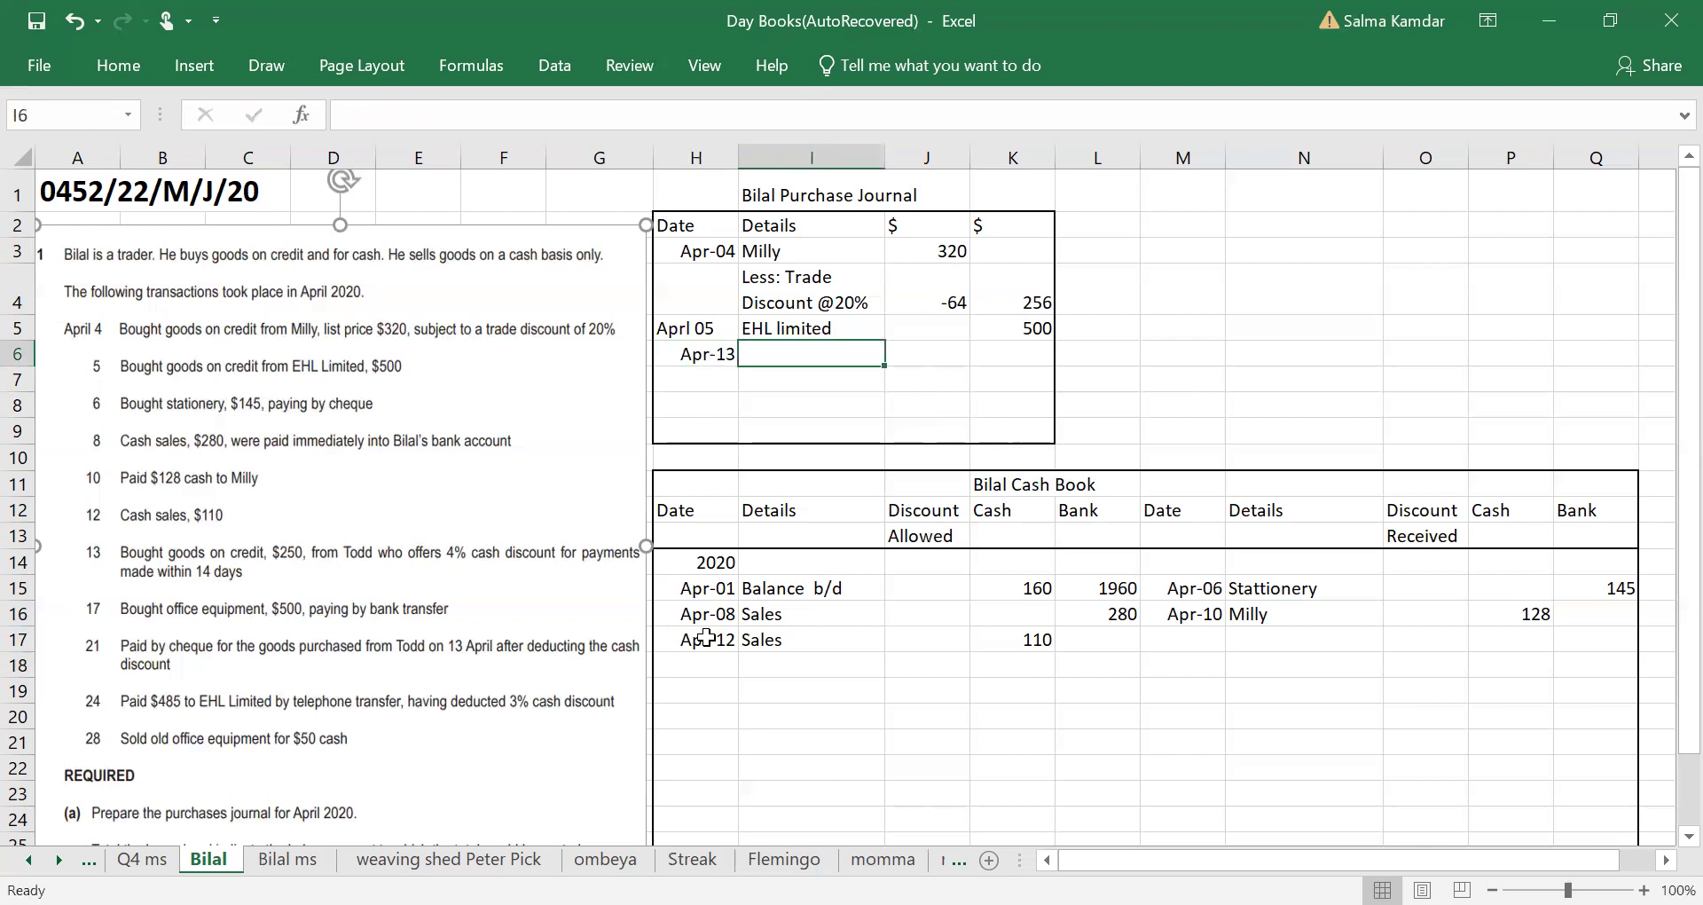
text(Todd)
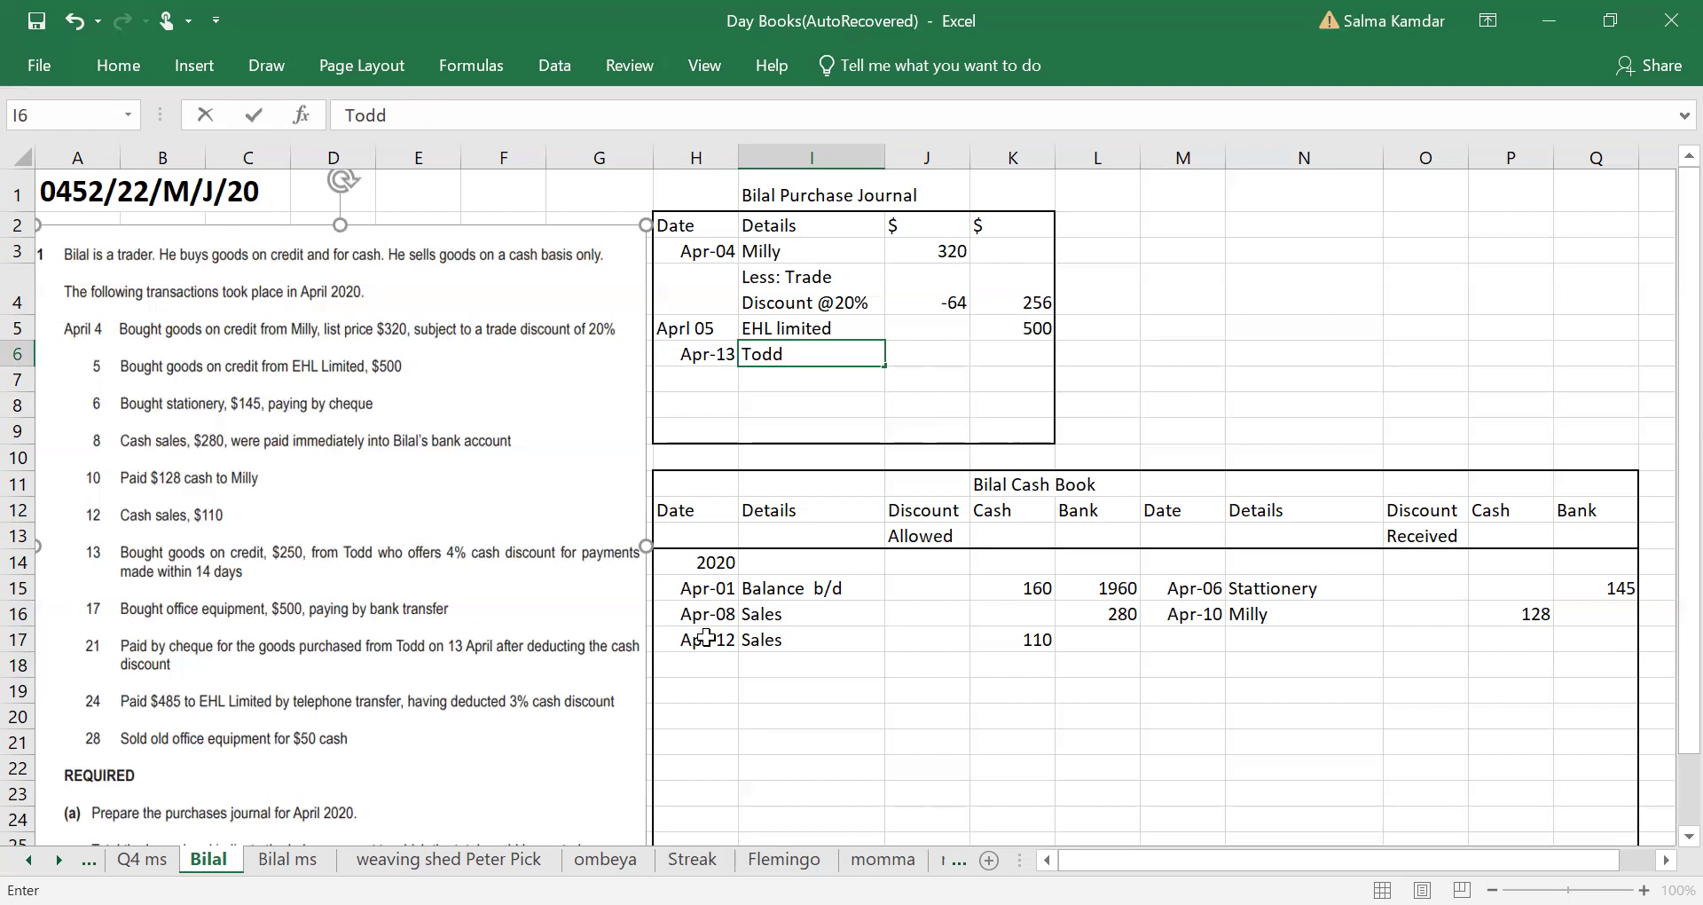
key(Tab)
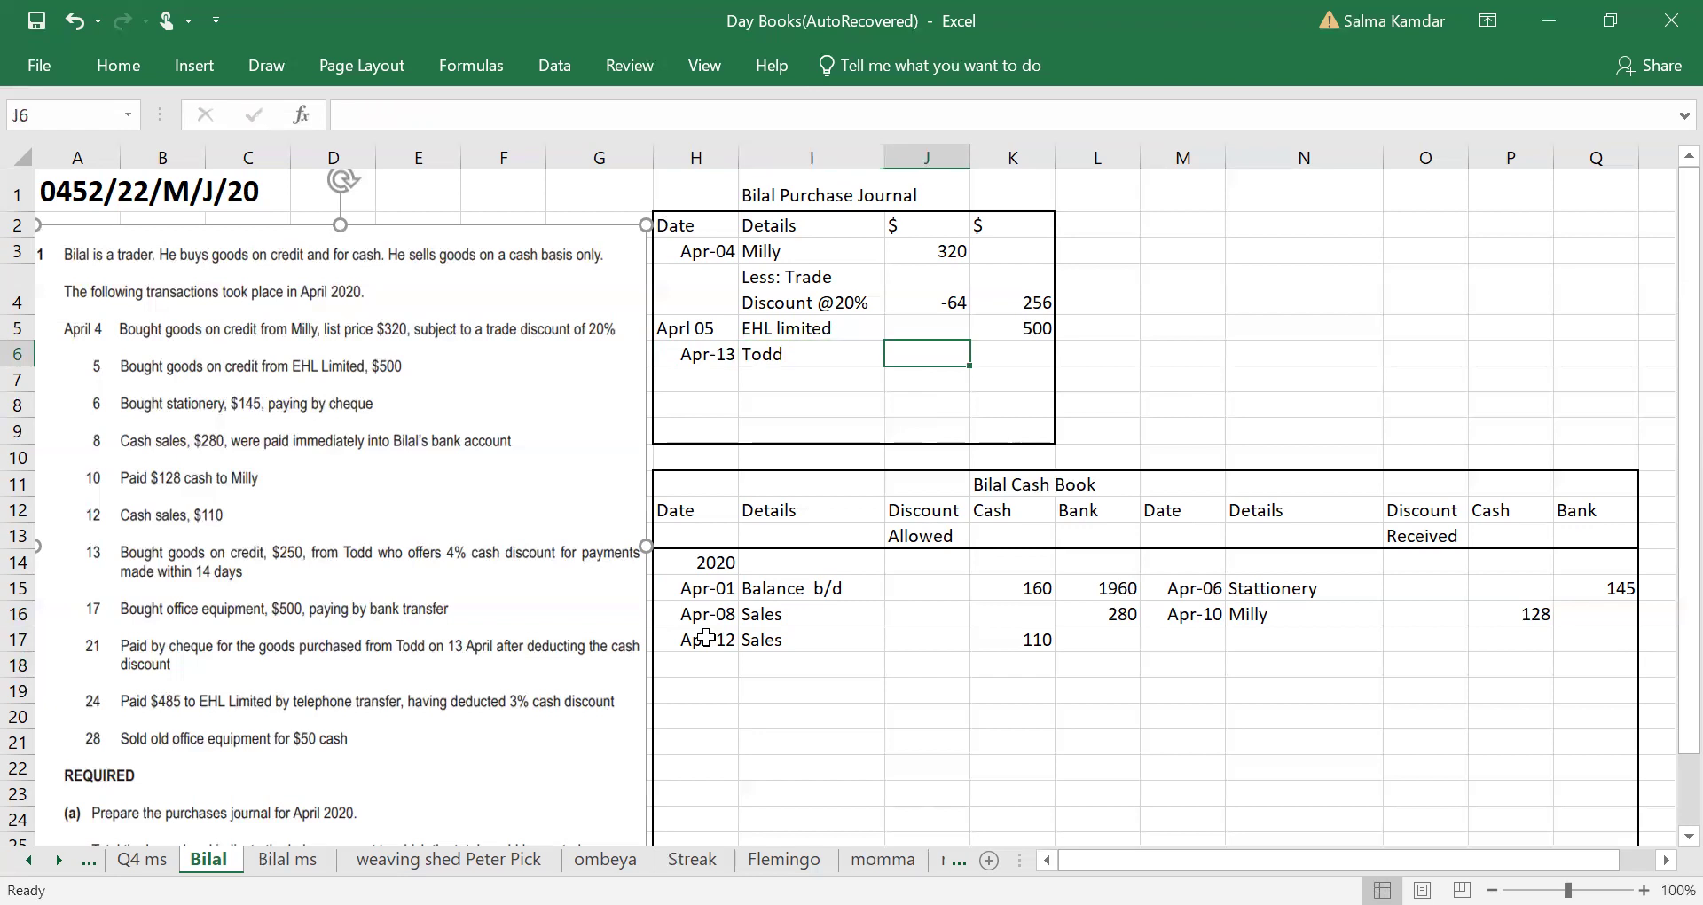
key(Tab)
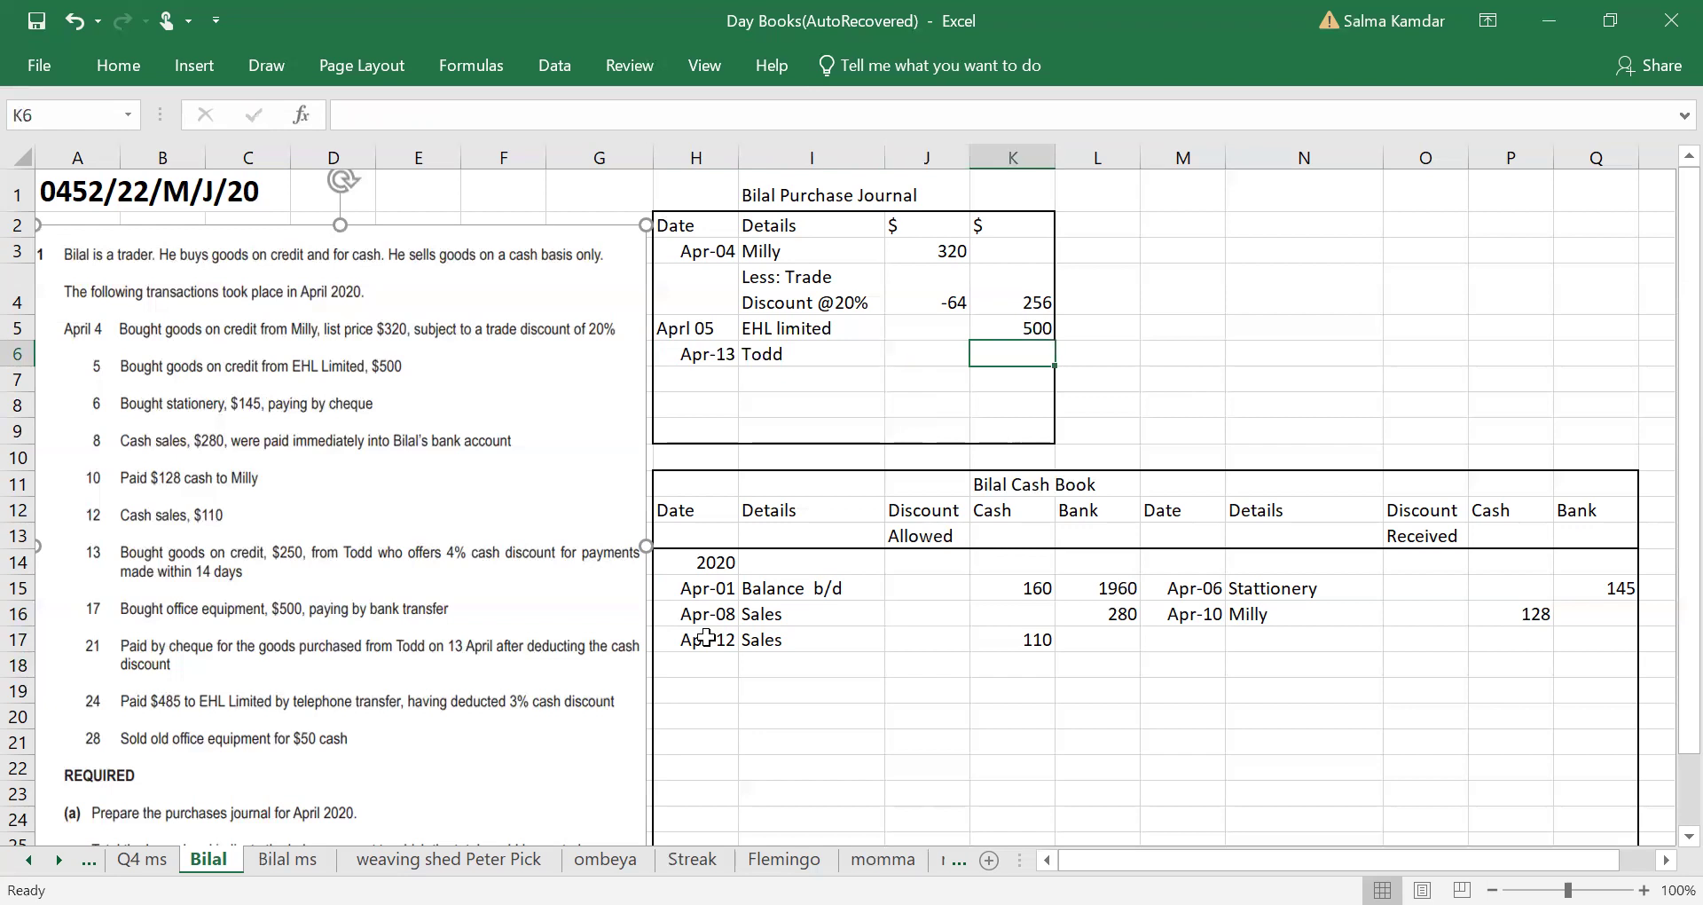
text(250)
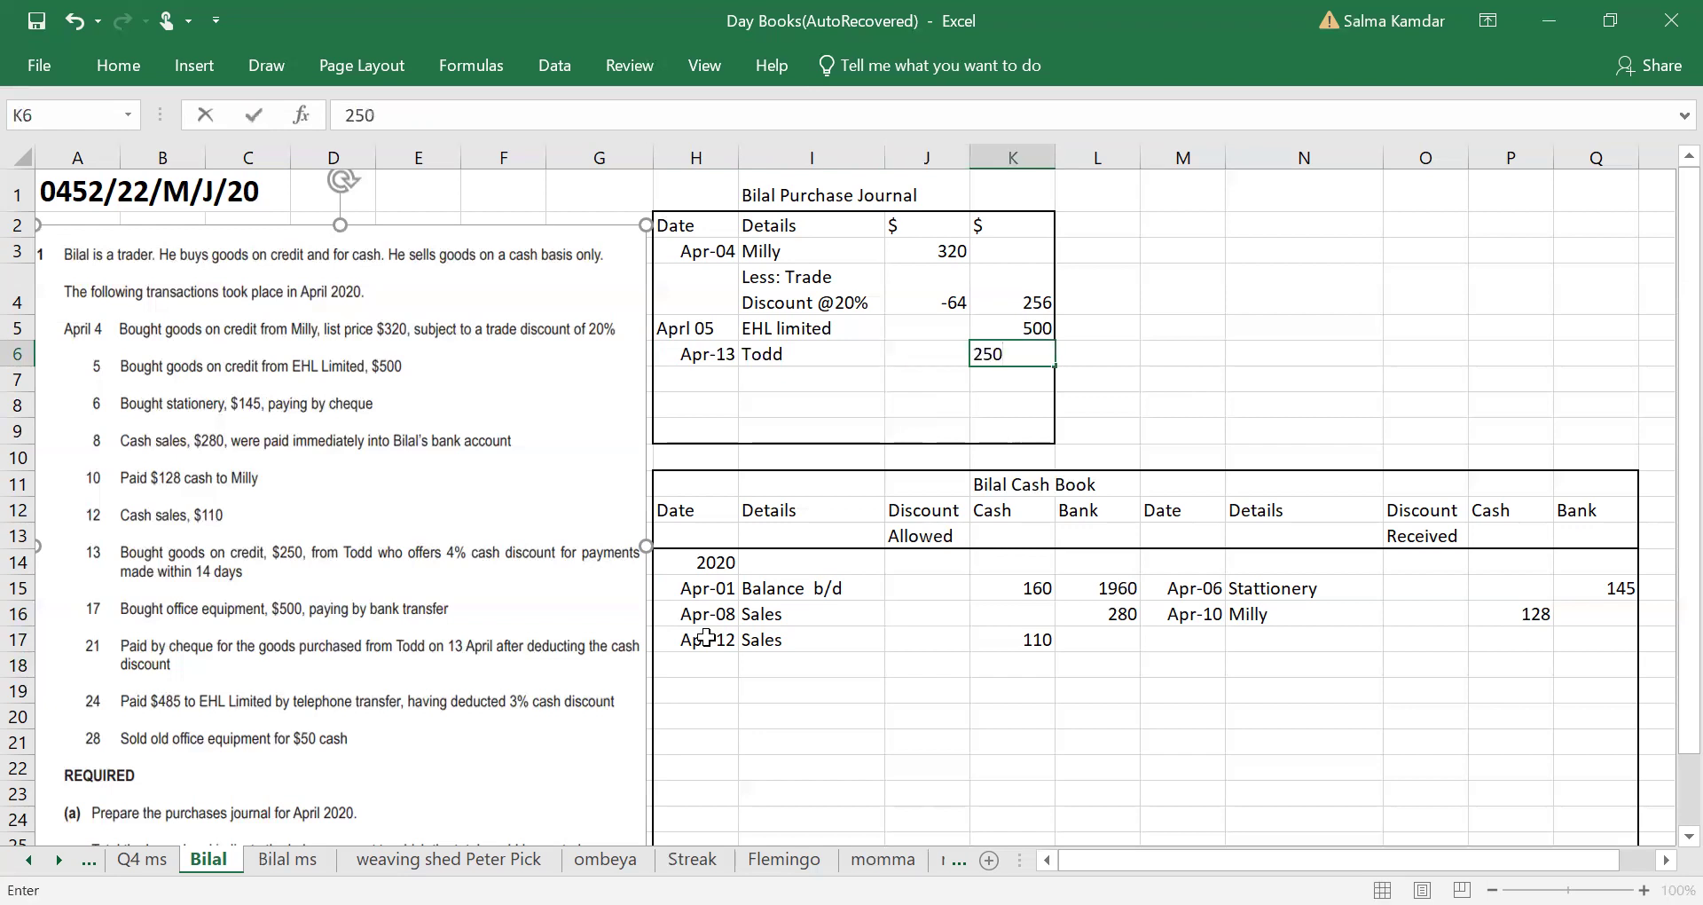
key(Return)
Step: Record the 17 April bank transfer in row 17 of the cash book's credit side: Apr 17, Office Equipment, 500 under Bank
key(Return)
key(Return)
key(Return)
key(Return)
key(Return)
key(Return)
key(Return)
key(Return)
key(Return)
key(Left)
key(Left)
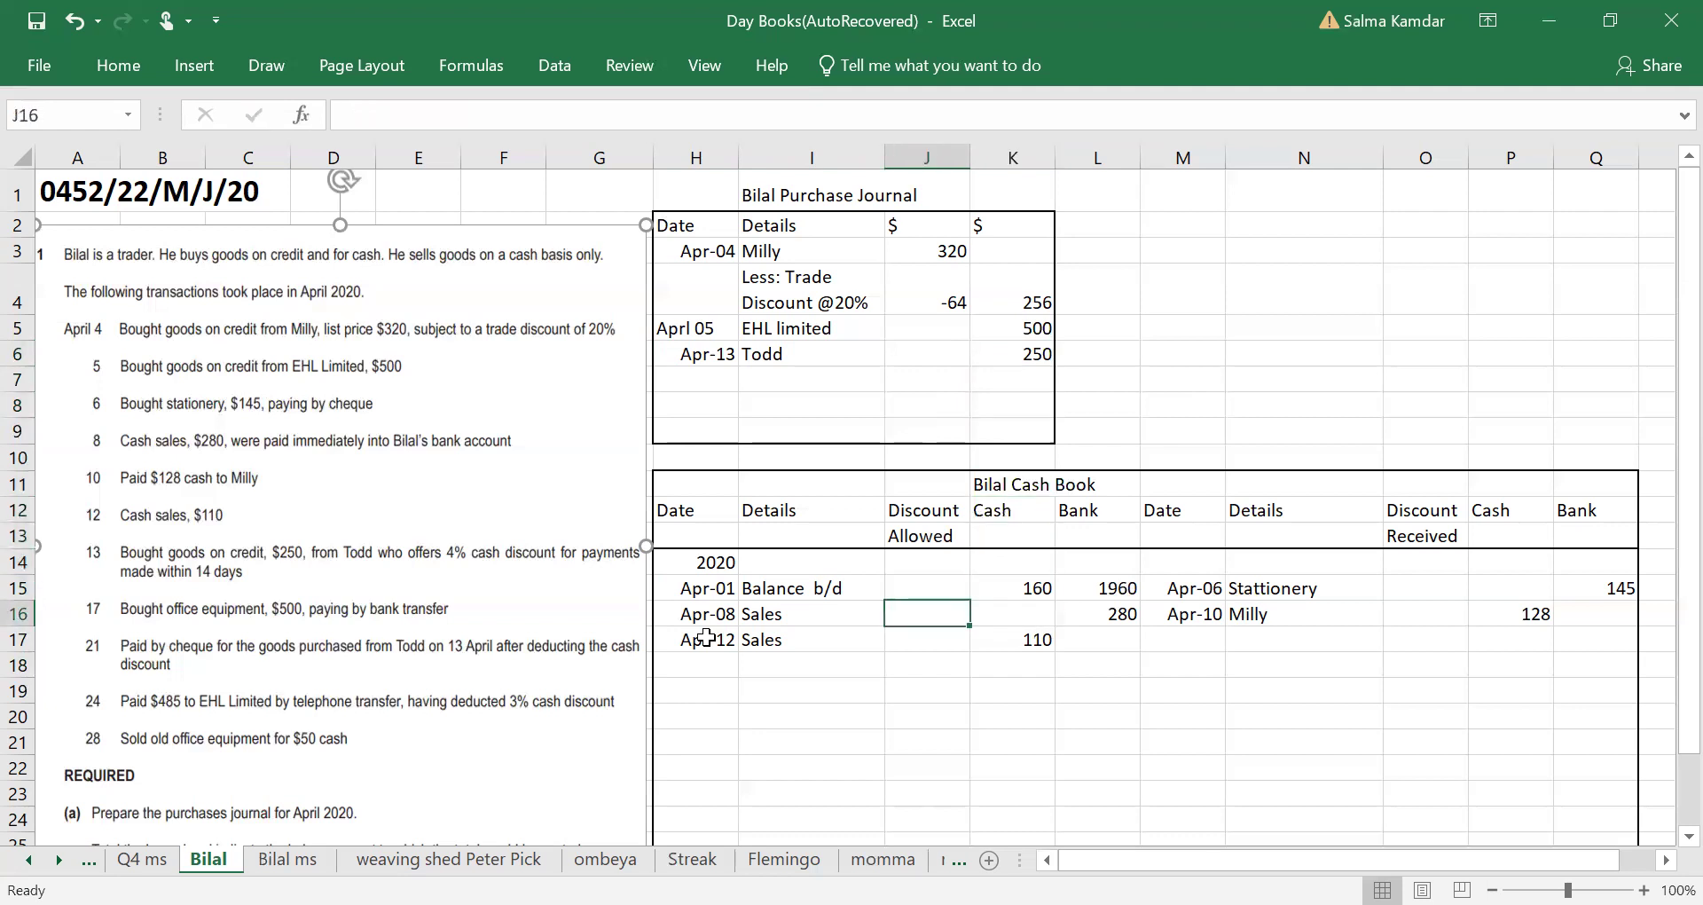
key(Down)
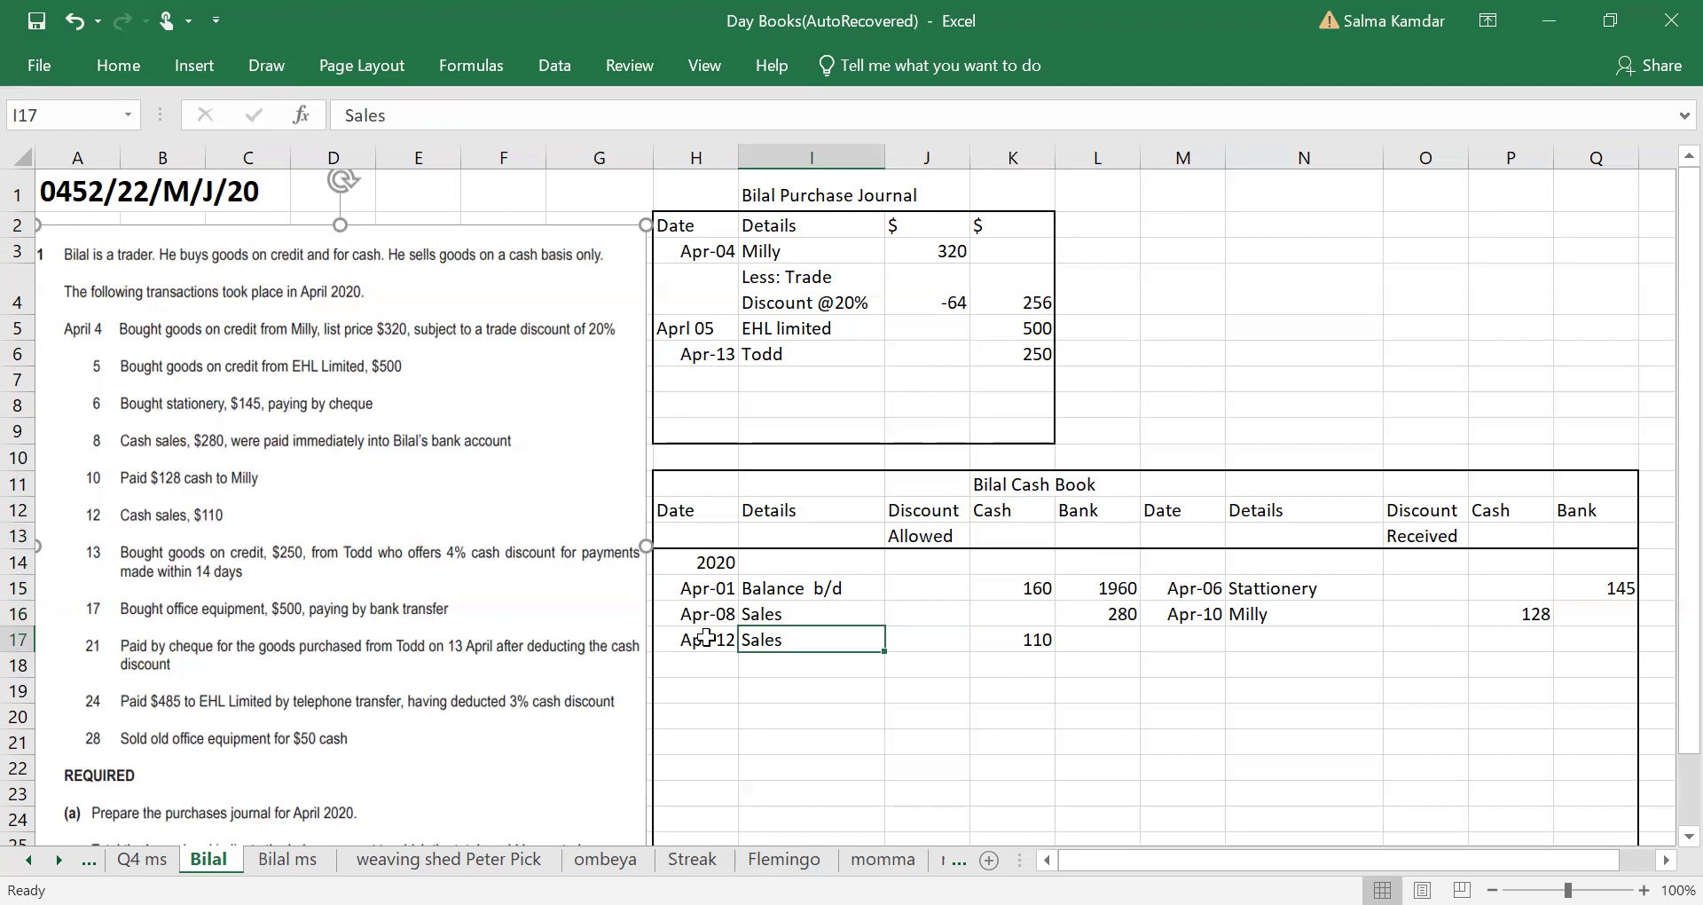
key(Down)
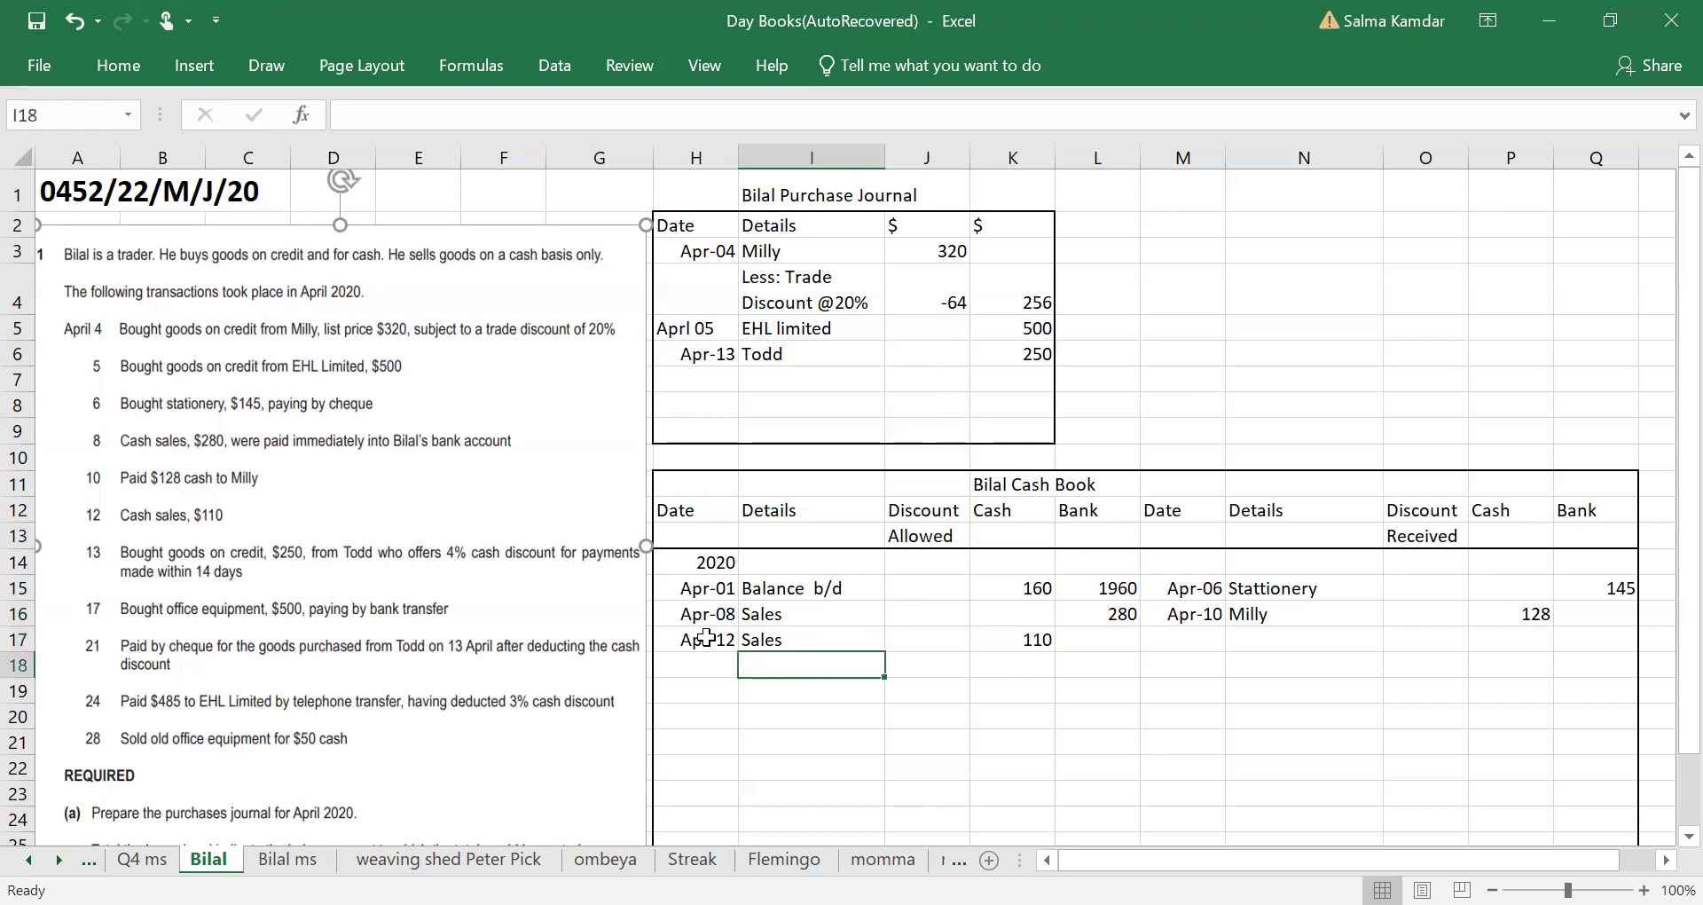
key(Left)
key(Right)
key(Right)
key(Right)
key(Right)
key(Right)
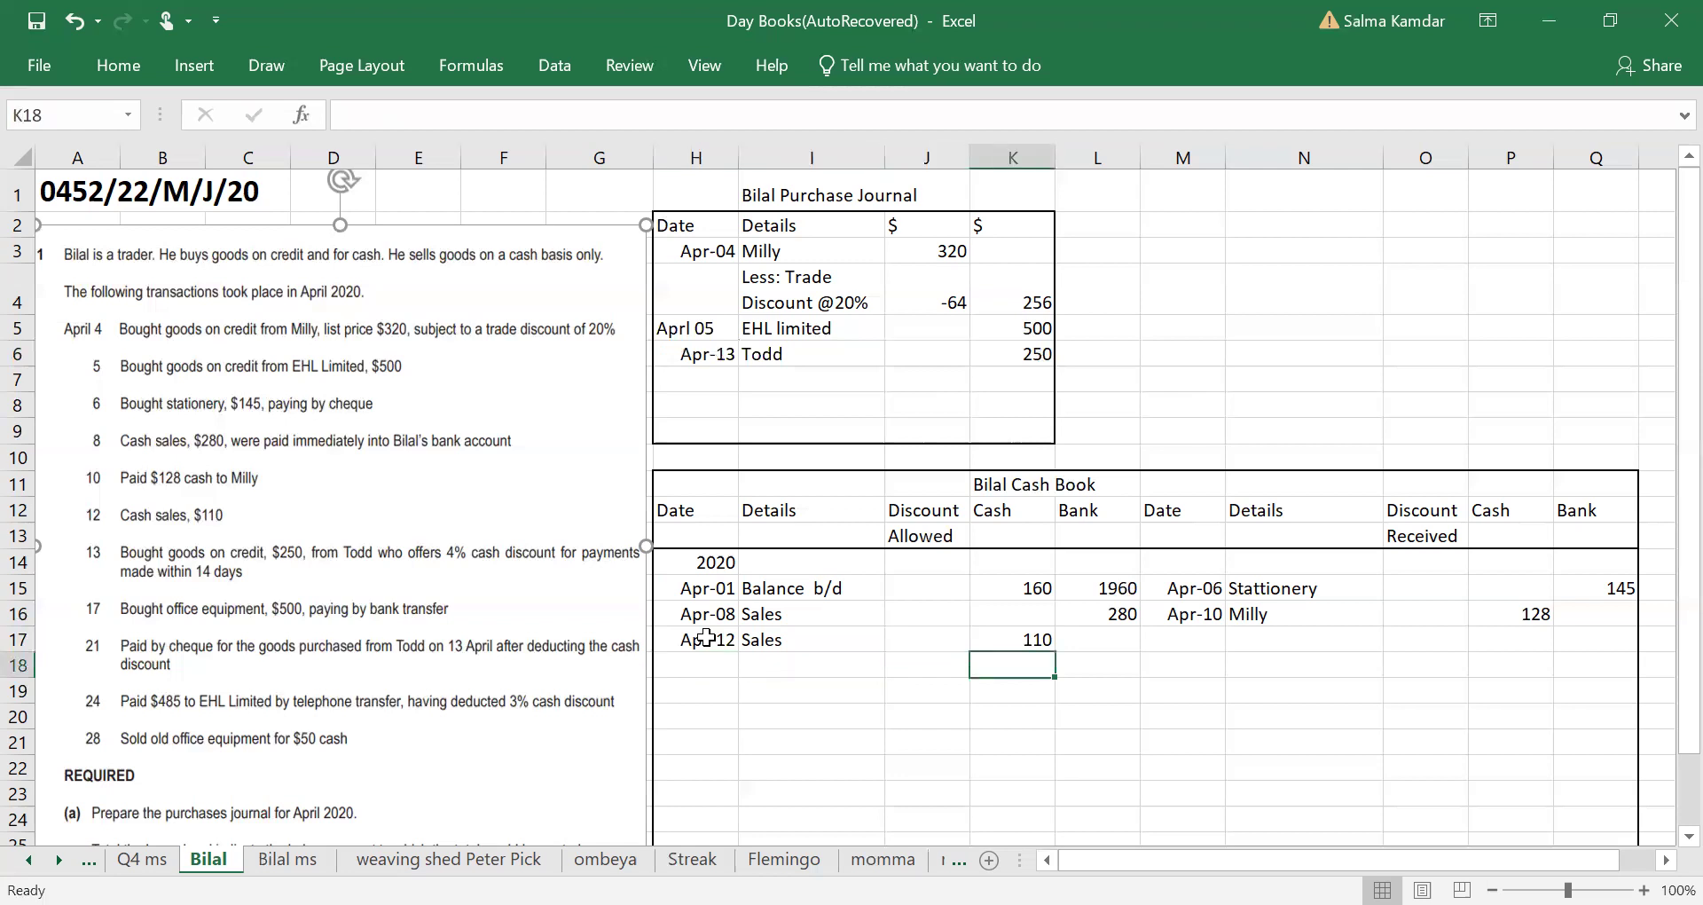
key(Up)
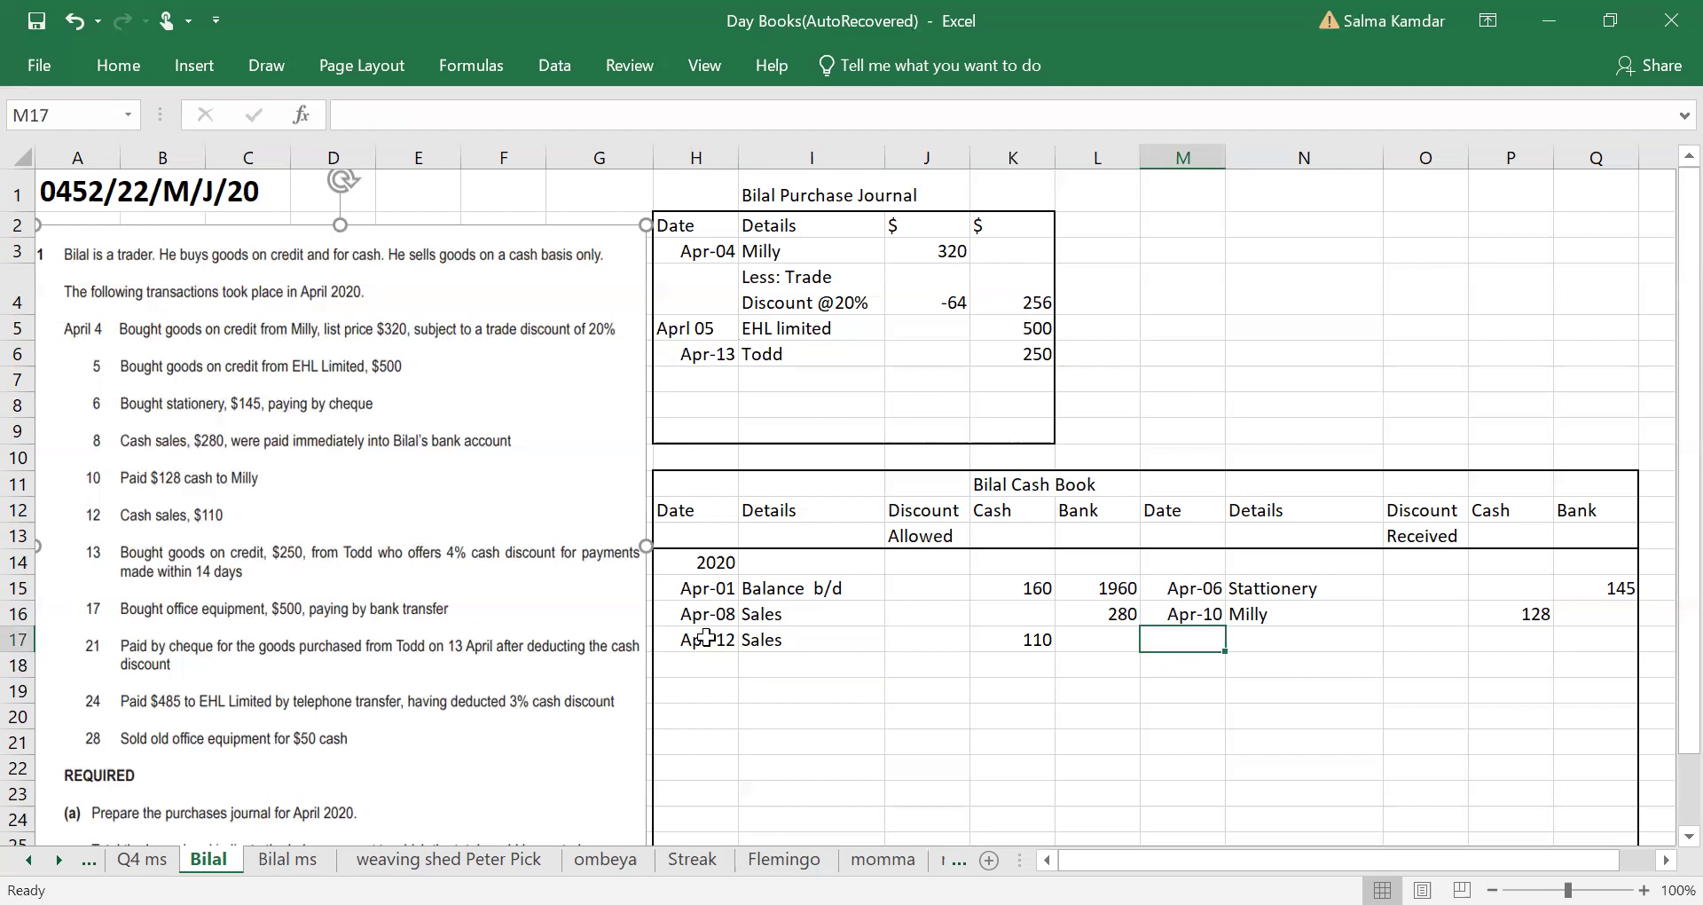
text(Apr 17)
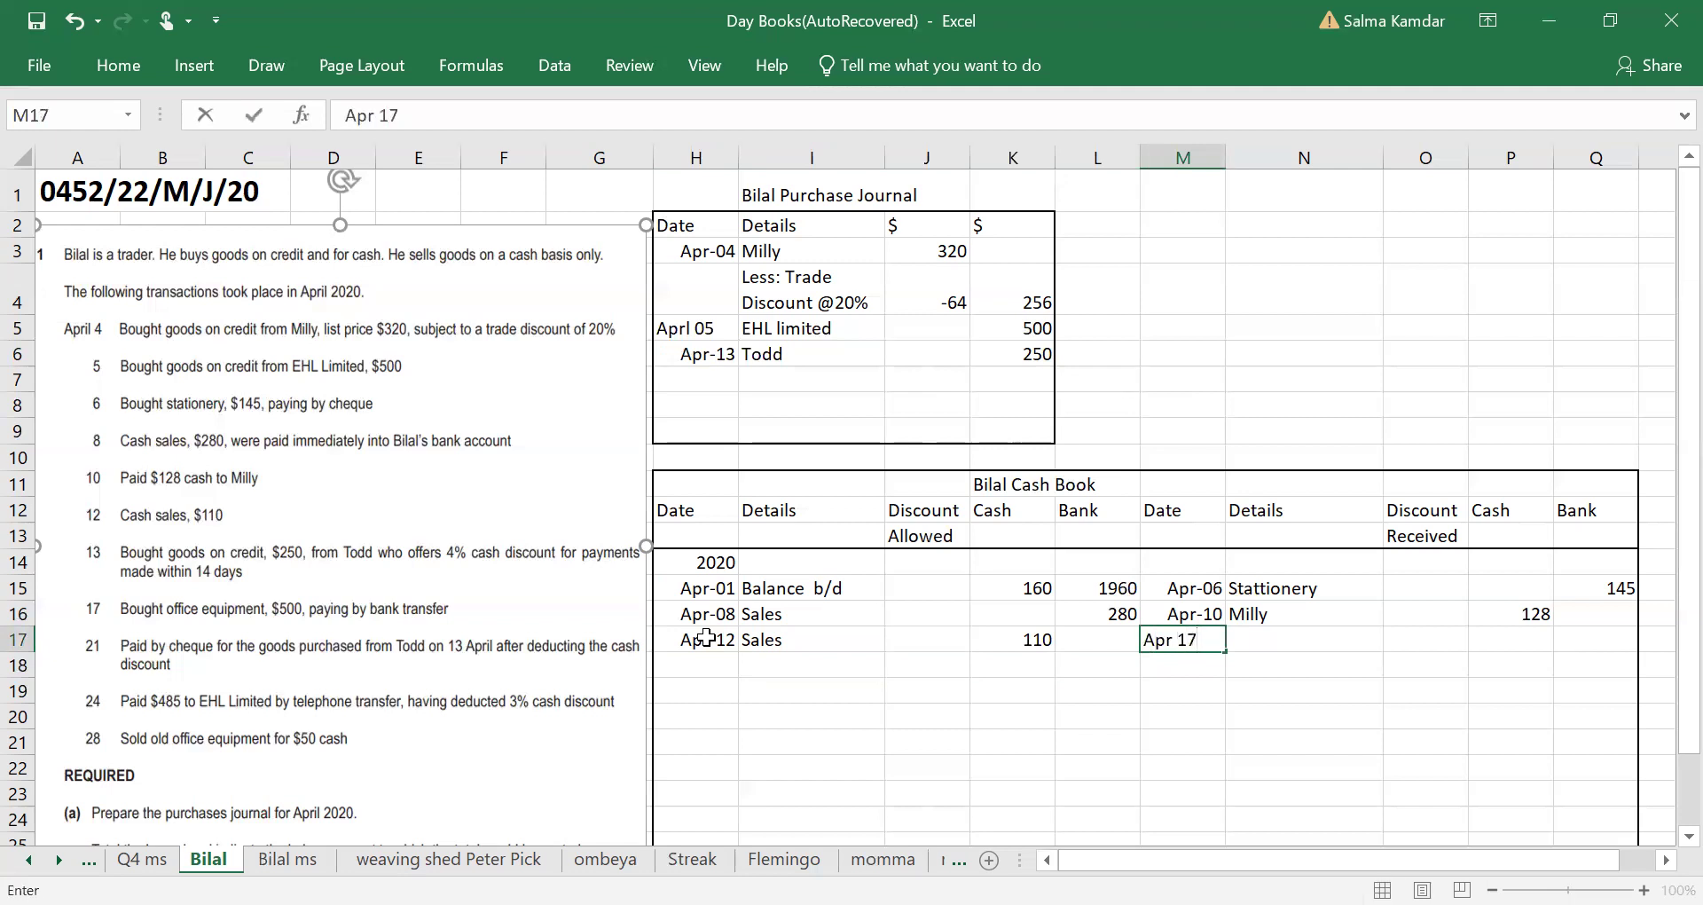
key(Tab)
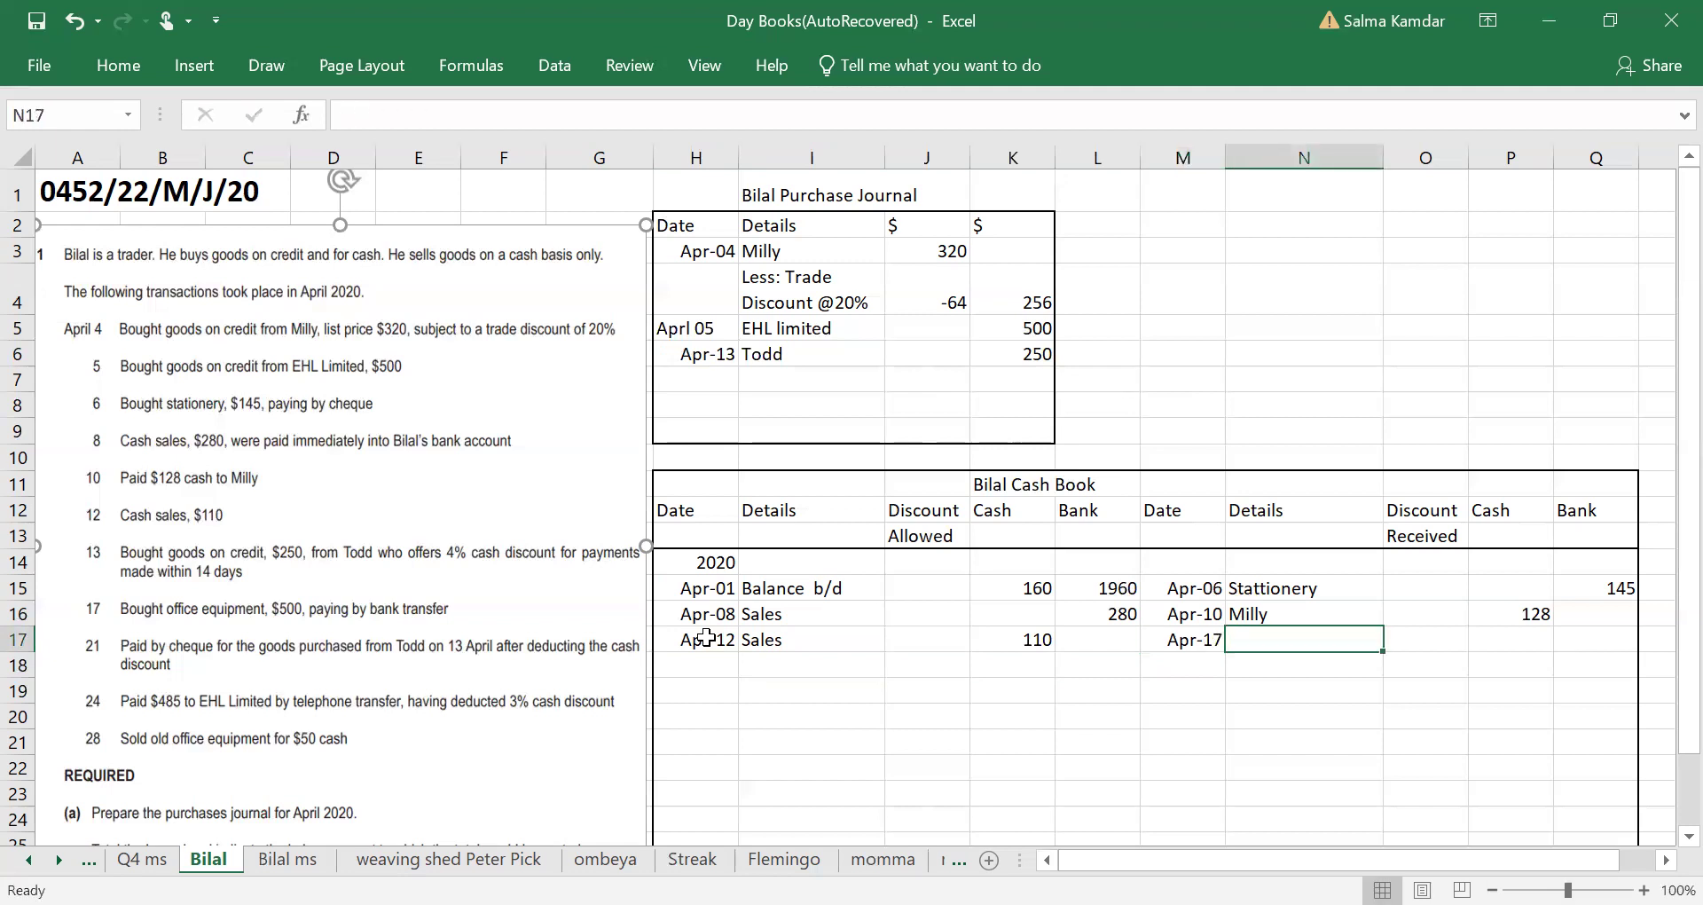
text(Office Equipment)
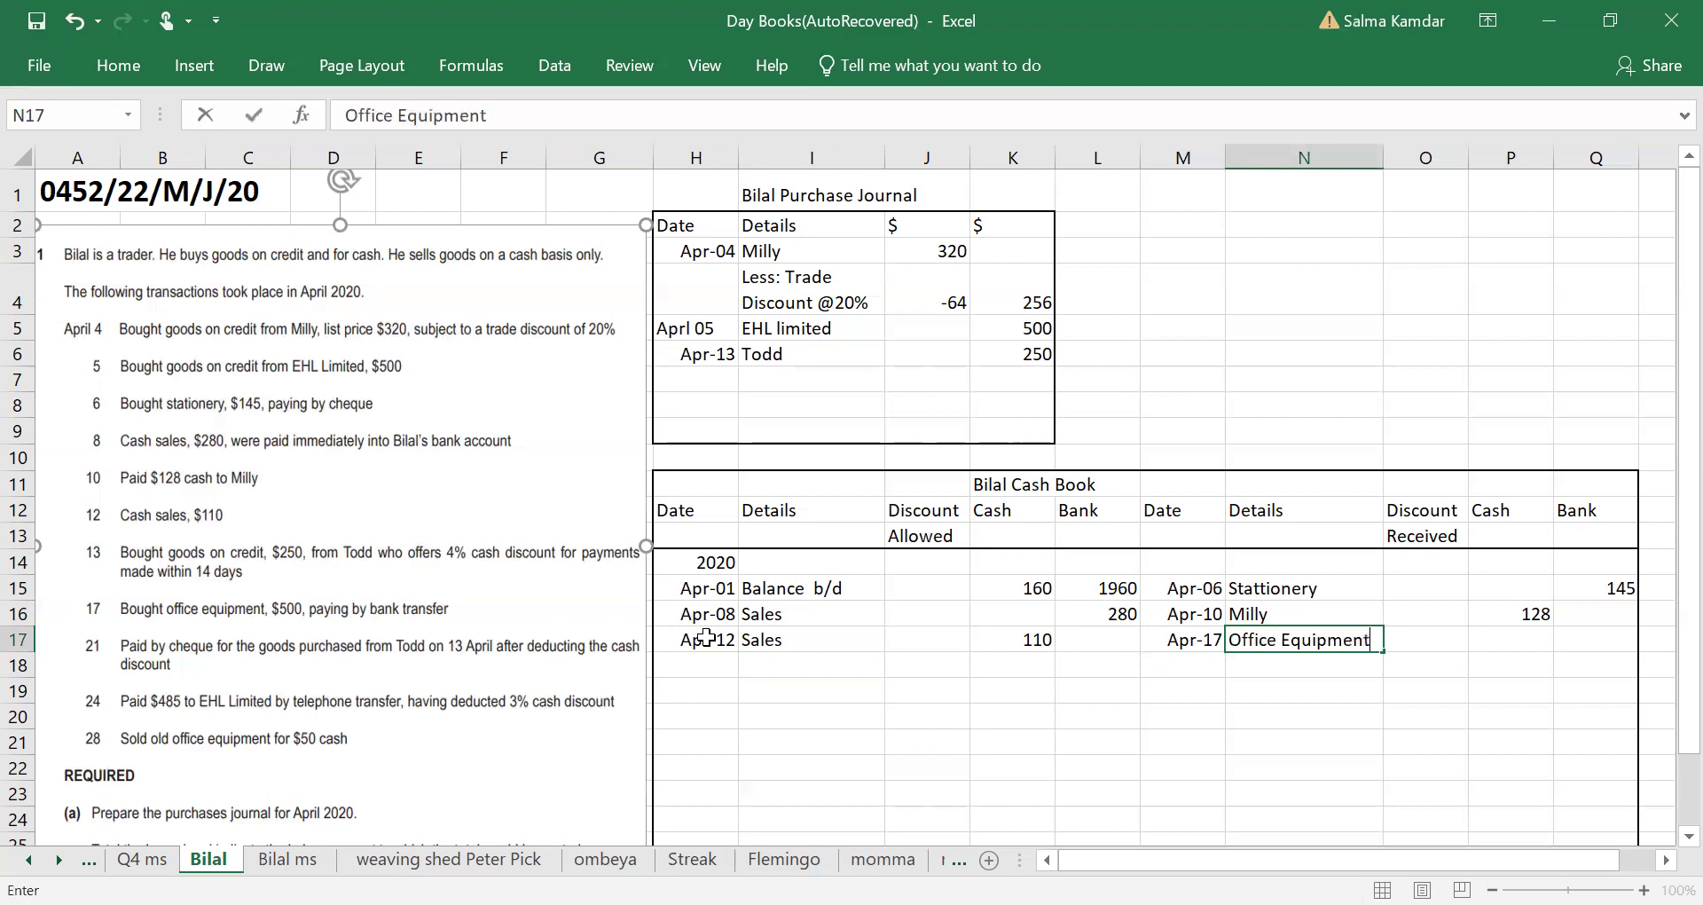
key(Right)
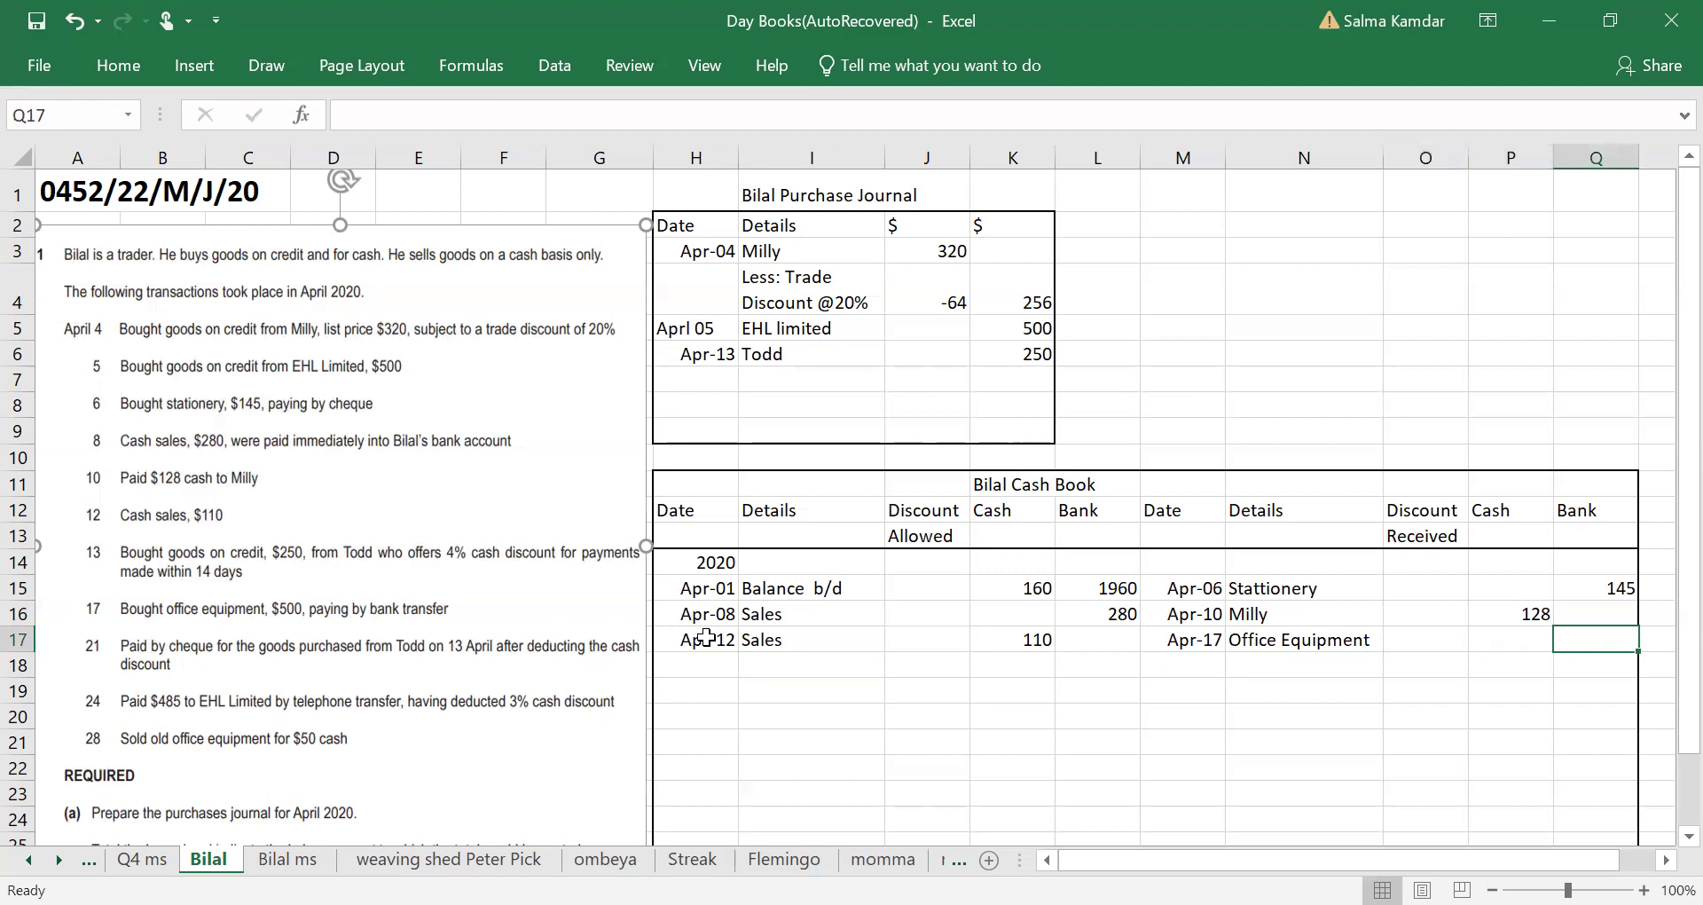
text(500)
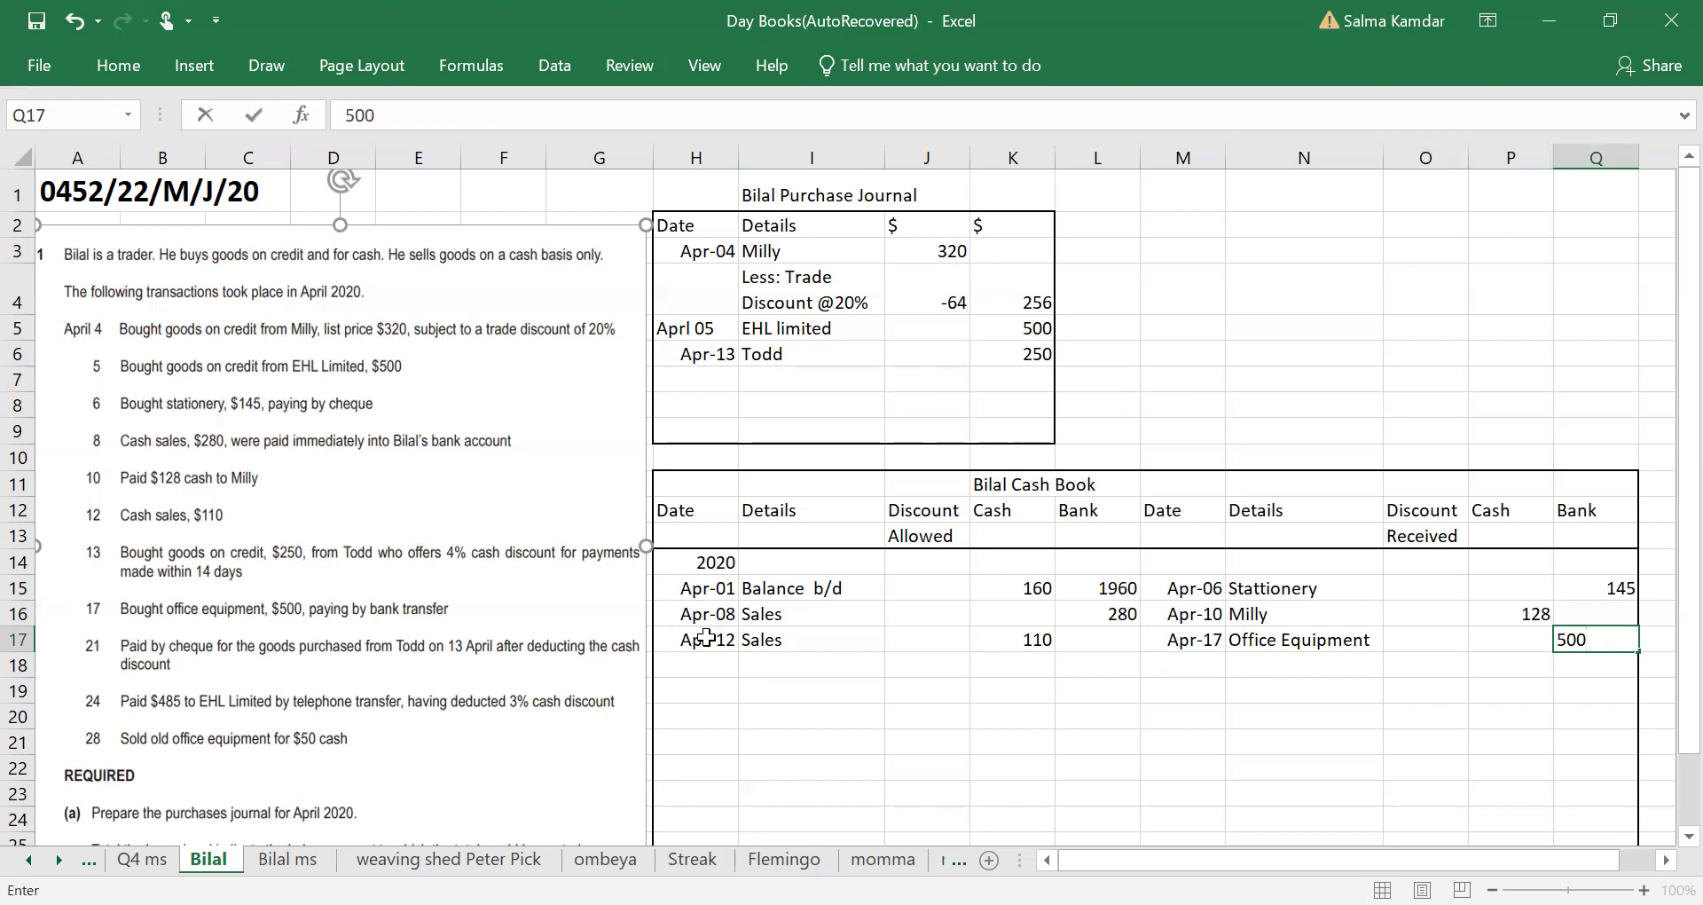
key(Return)
Step: Enter the date Apr 21 and the supplier's name for the cheque payment in row 18 of the cash book's credit side
key(Left)
key(Left)
key(Left)
key(Left)
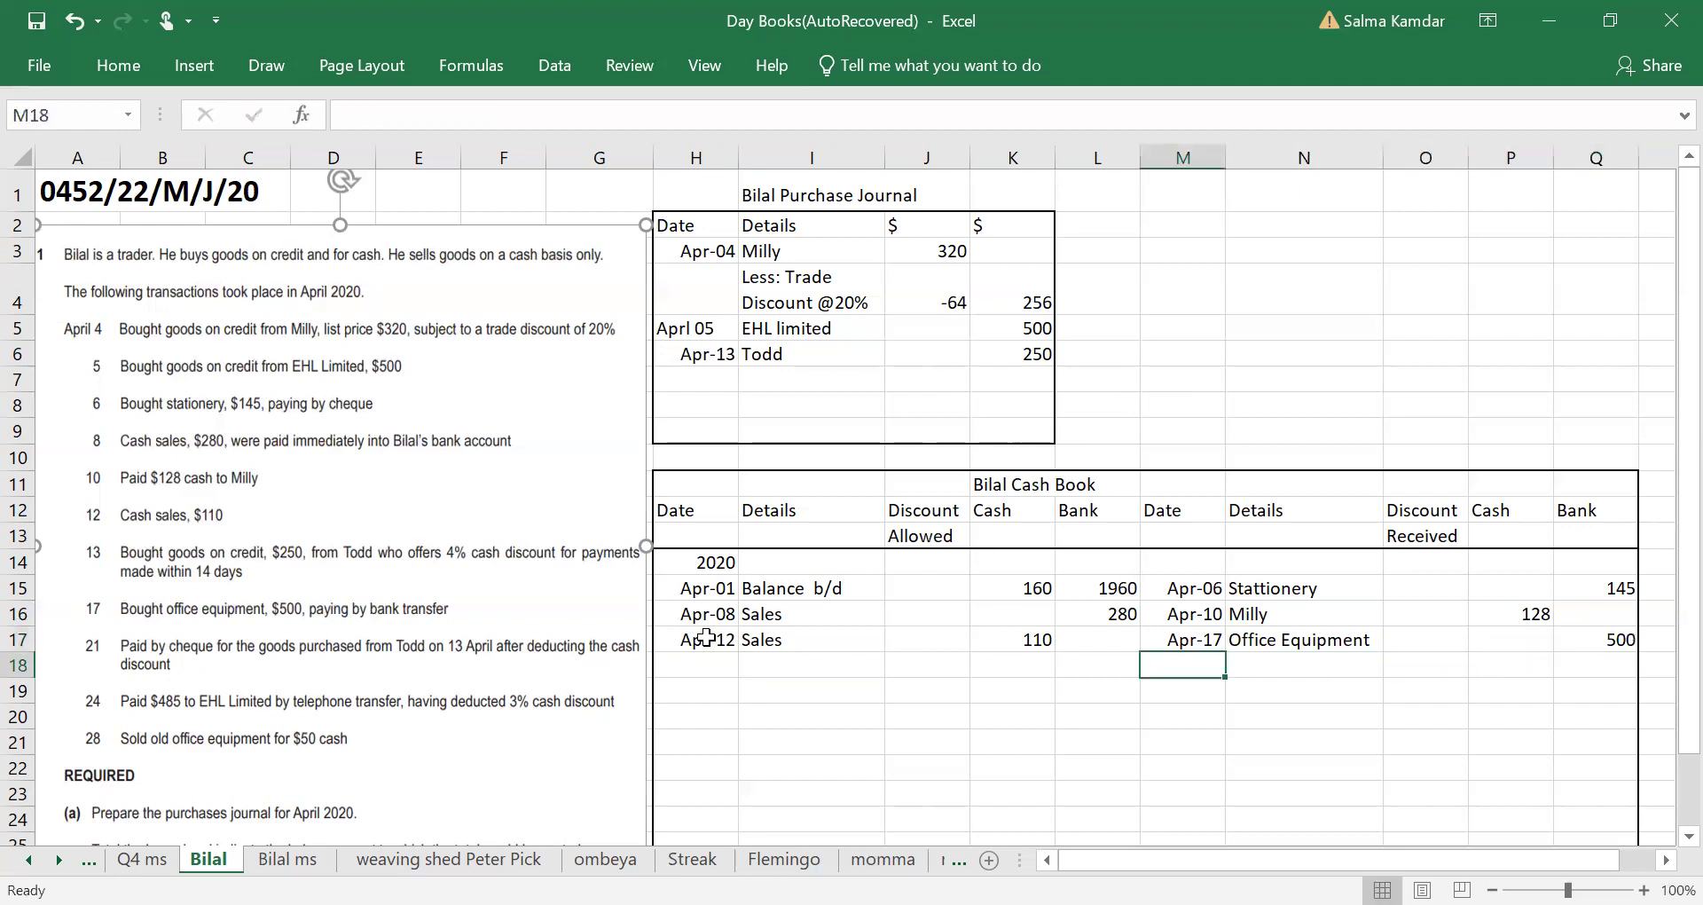
text(Apr 21)
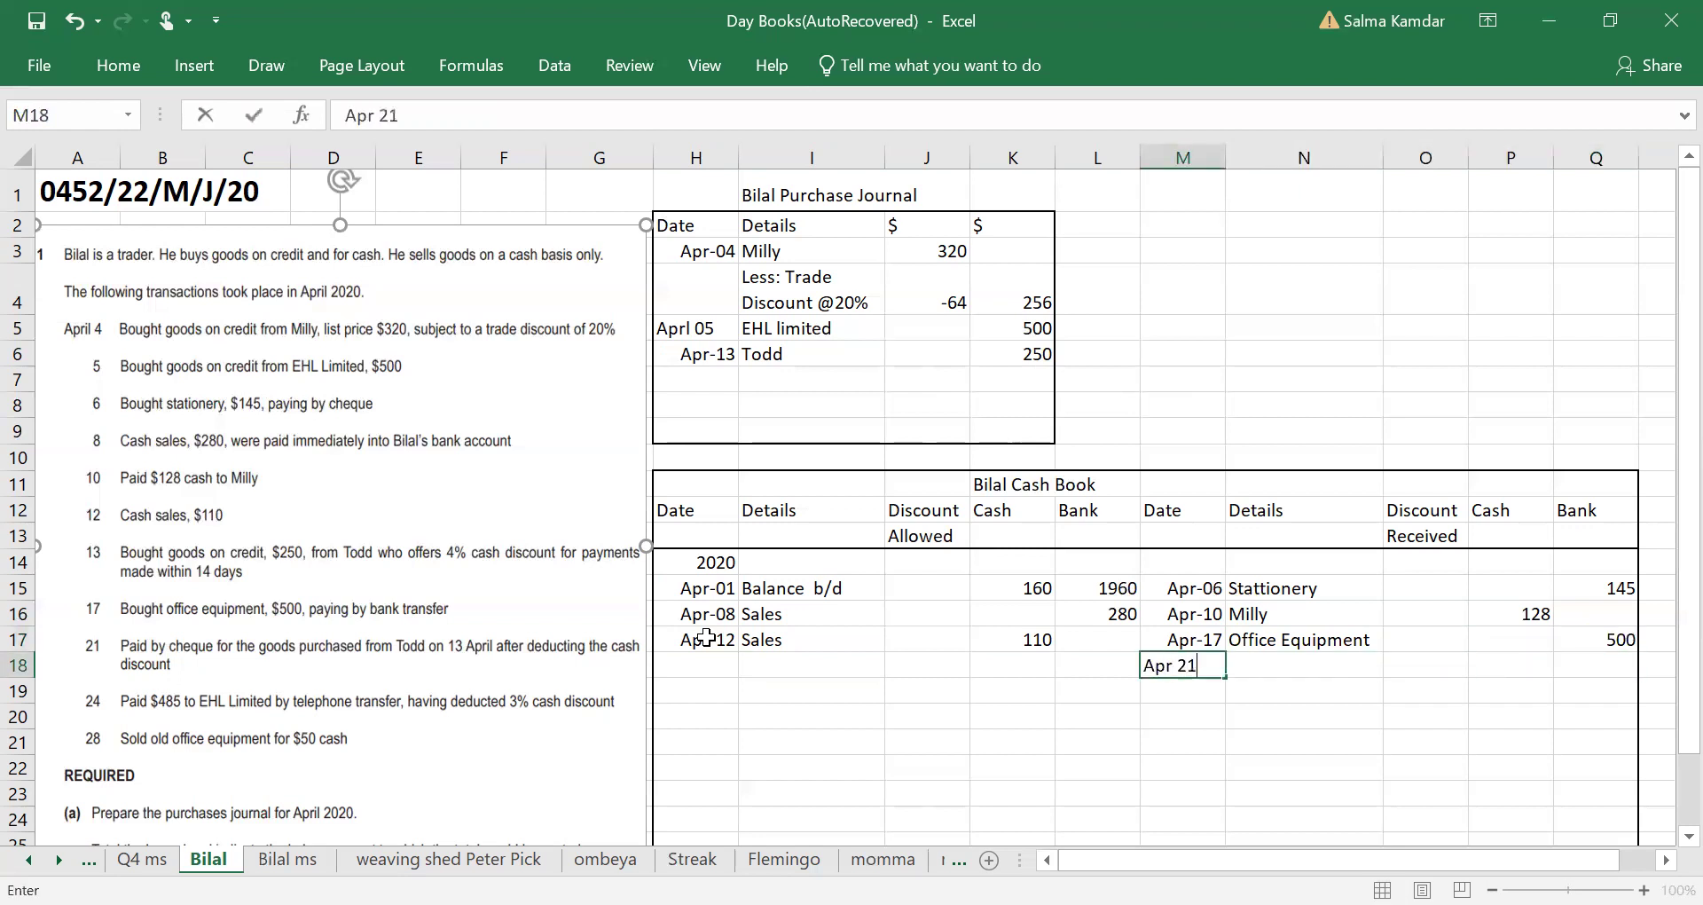
key(Tab)
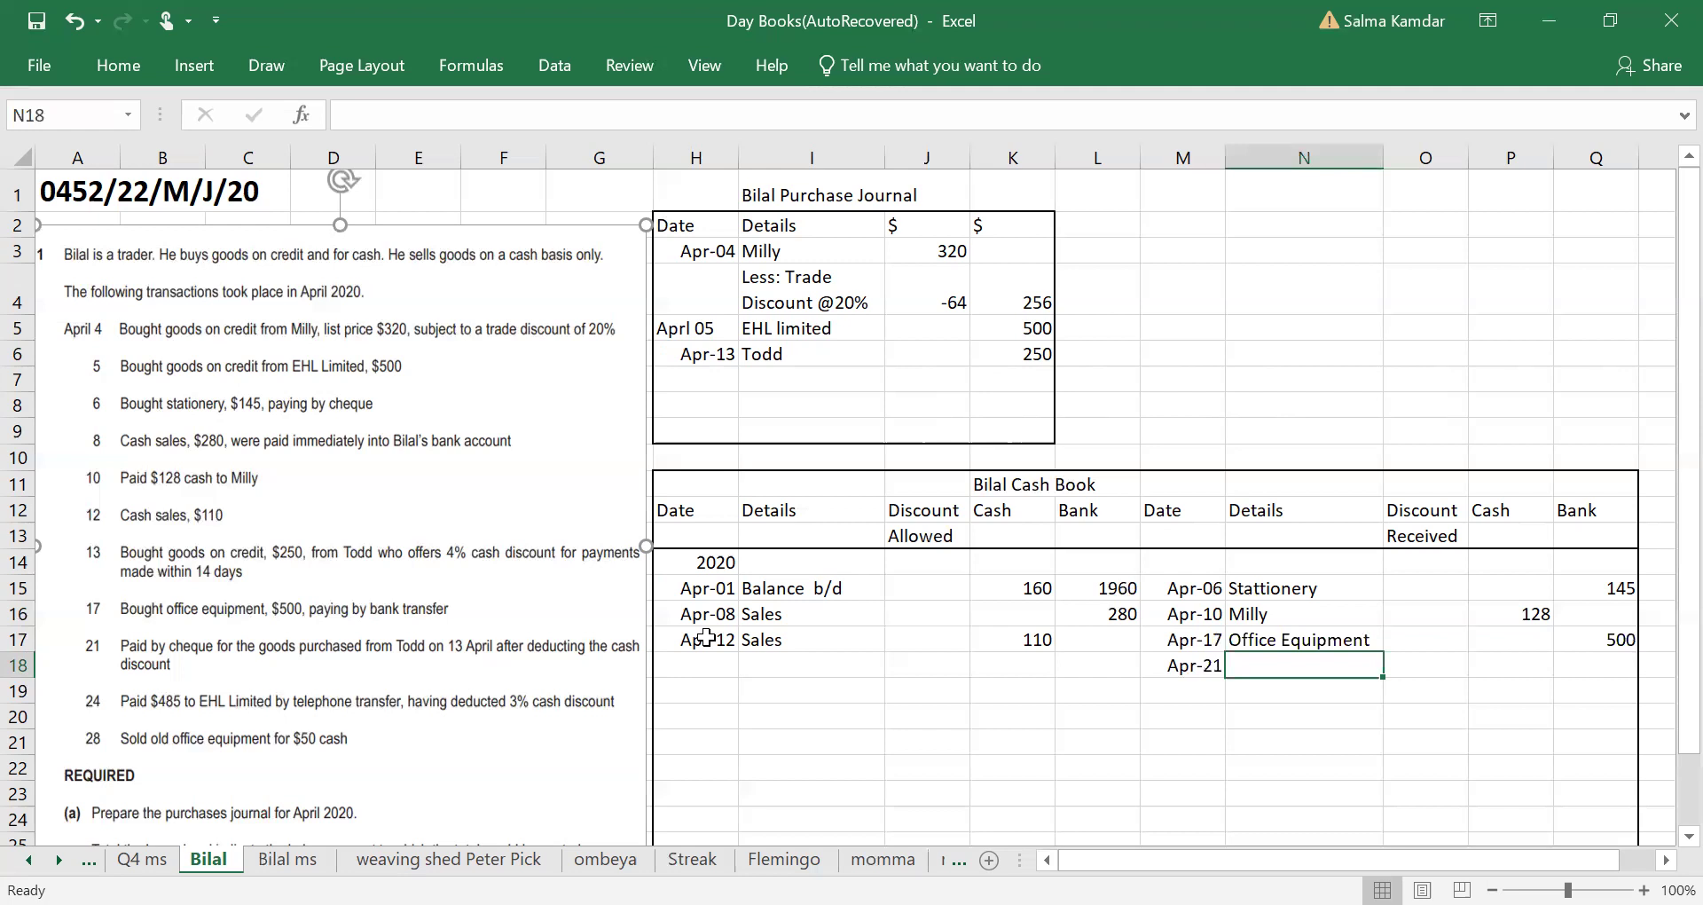
click(1603, 671)
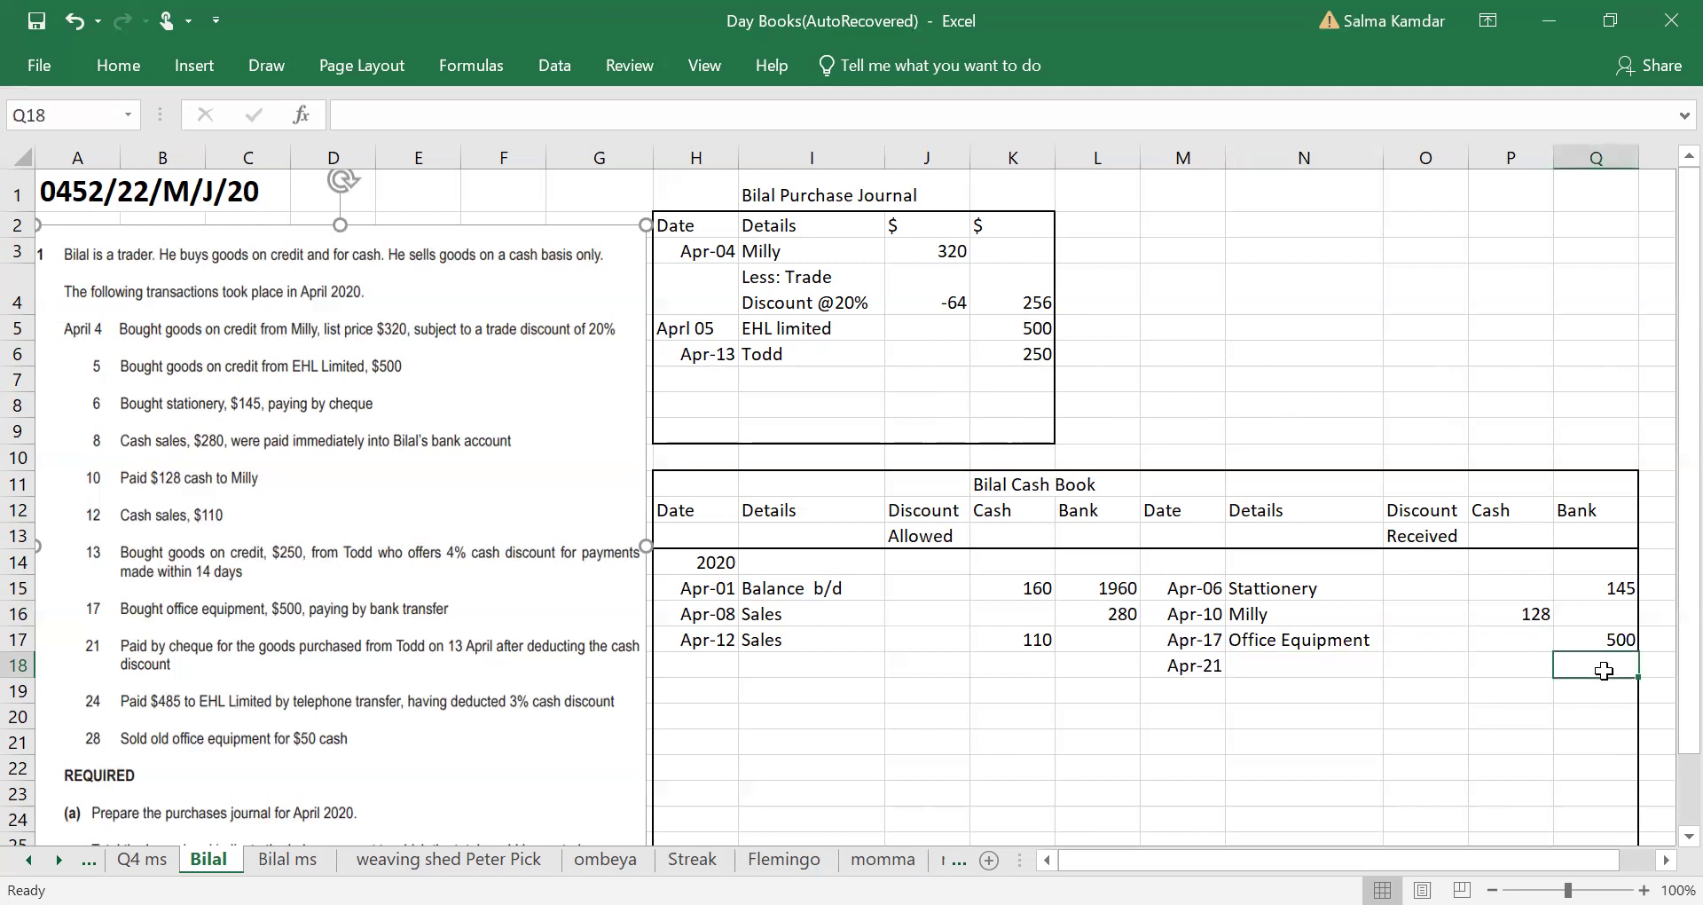
click(1246, 665)
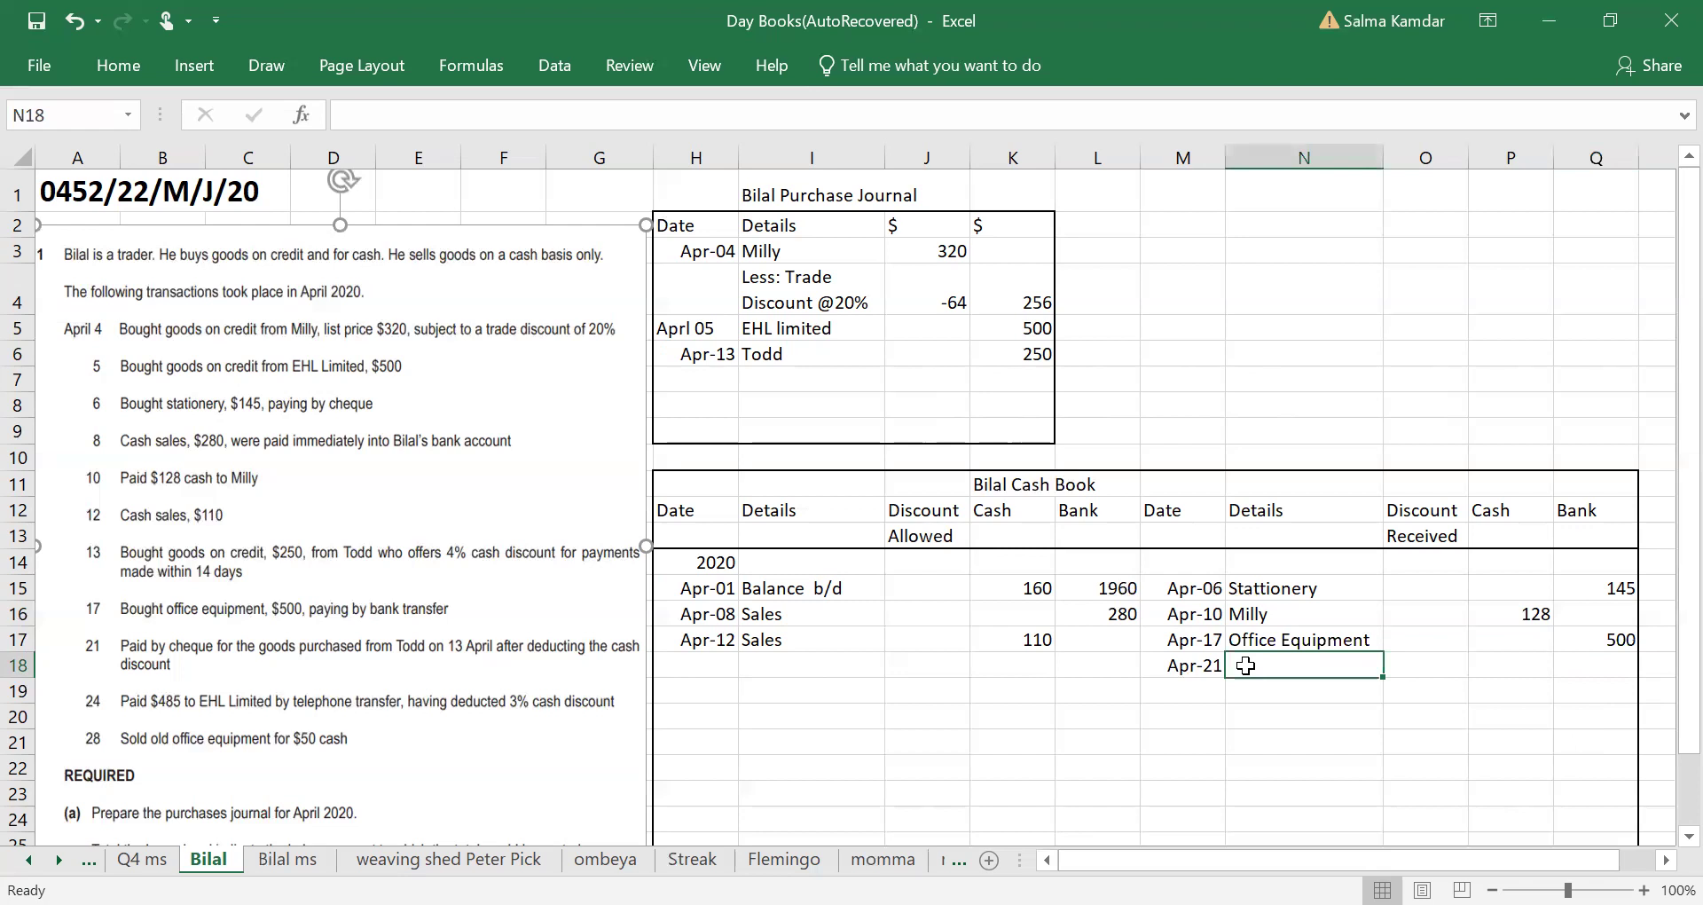
text(Todd)
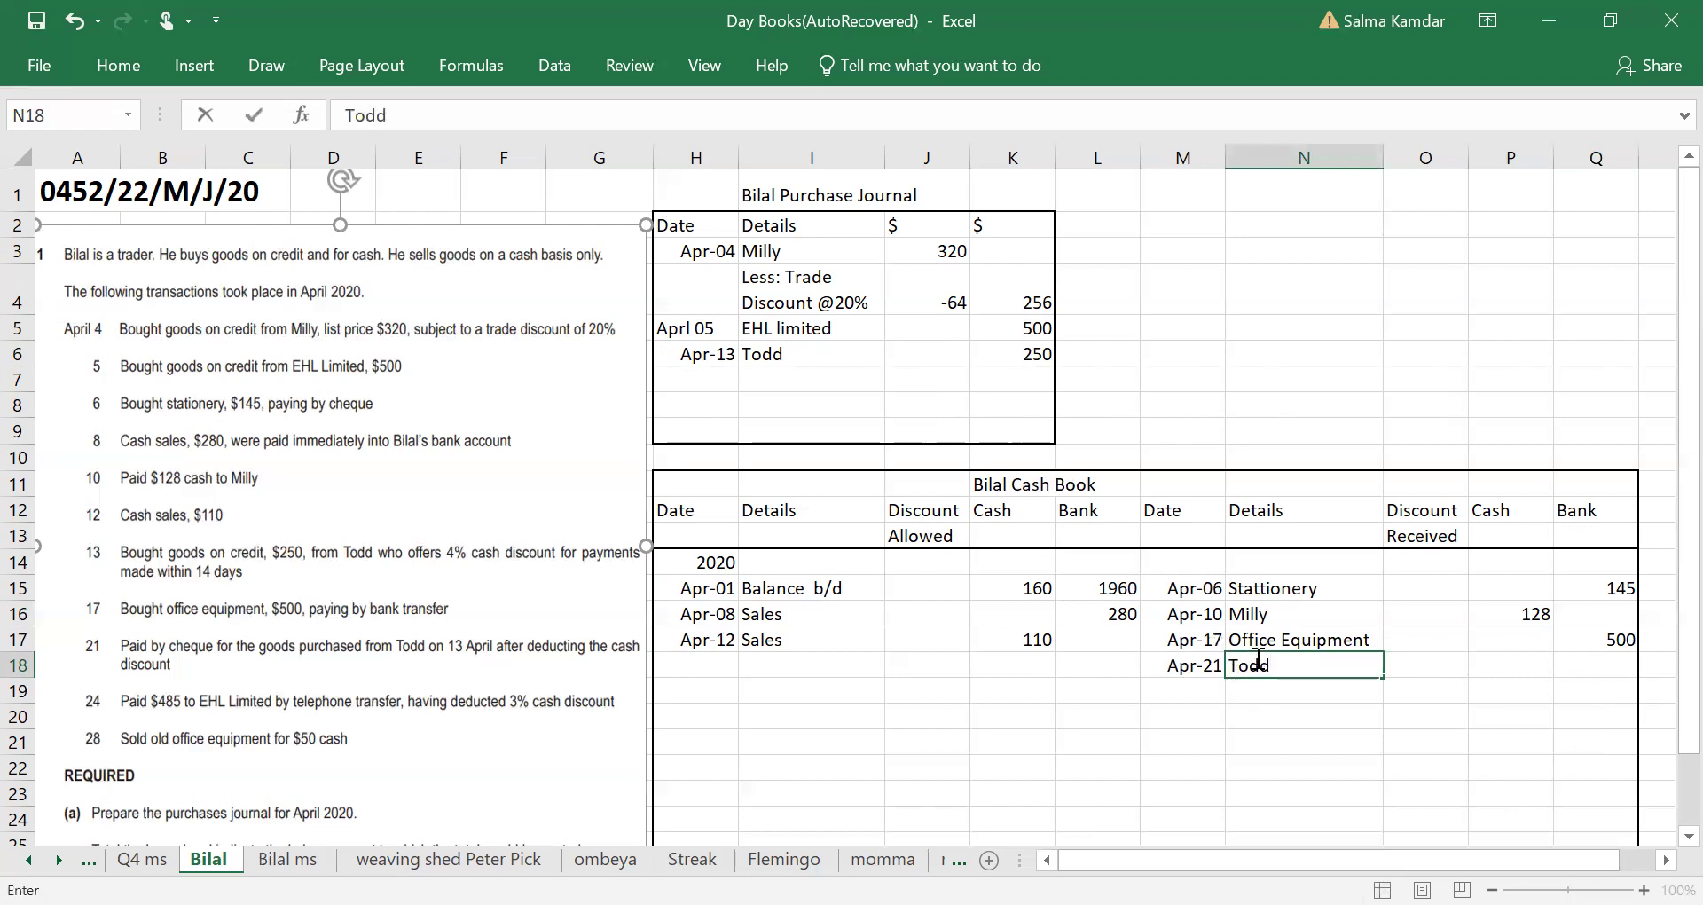
Step: Enter the 13 April purchase amount, 250, in cell M4 beside the purchases journal as a working figure
click(1025, 355)
click(1192, 270)
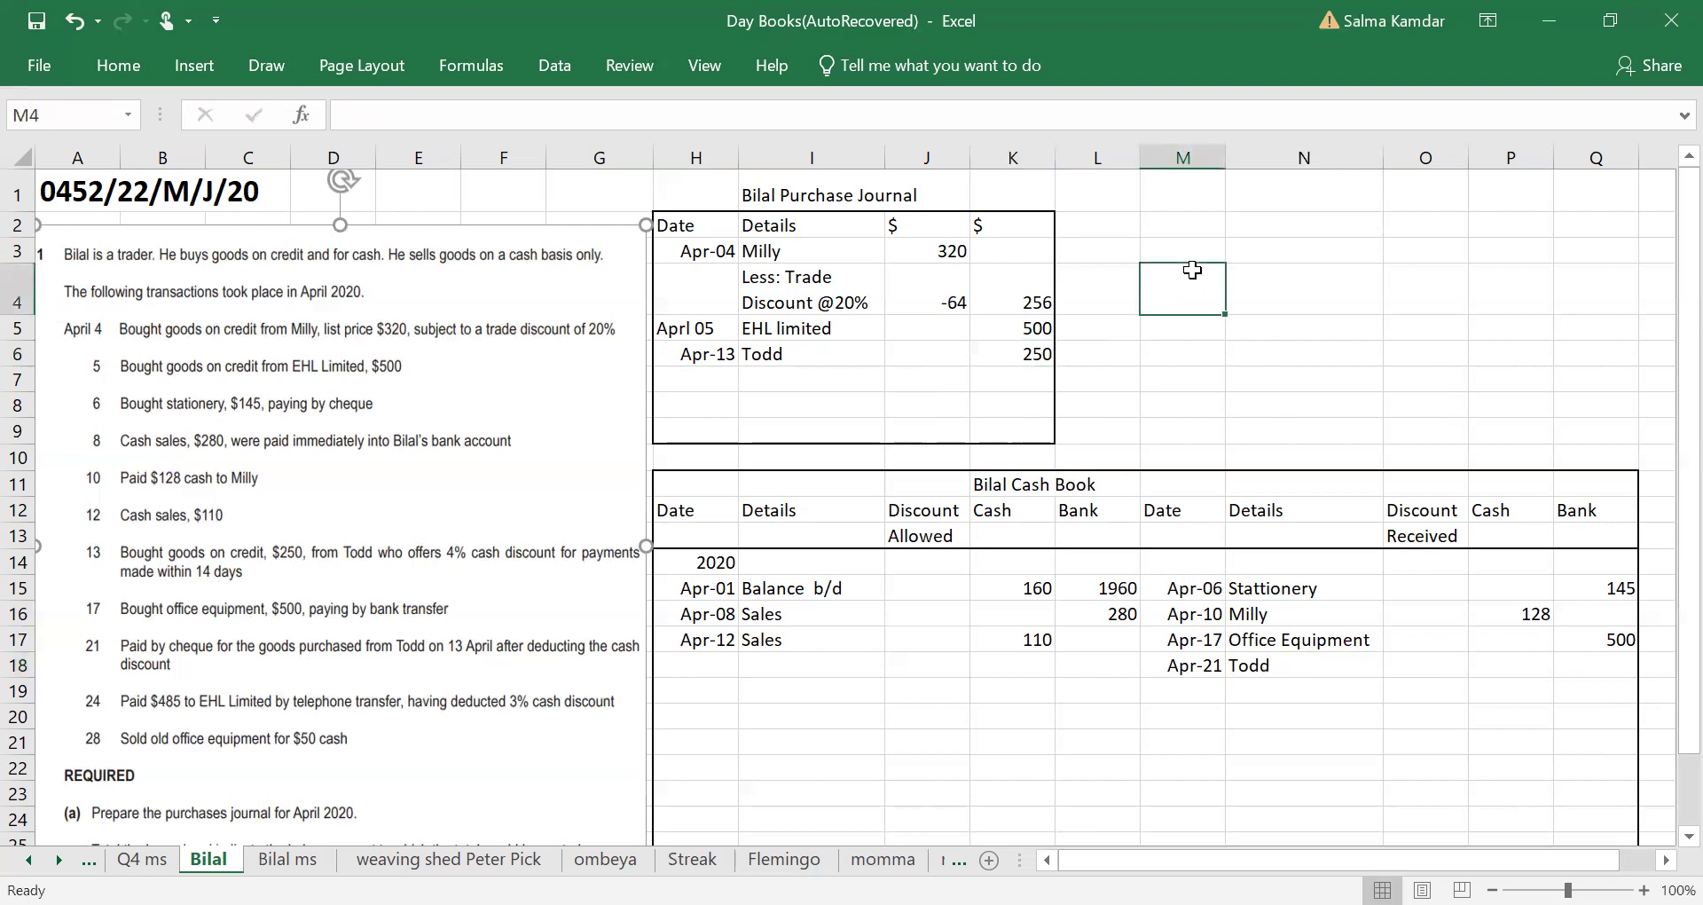
text(250)
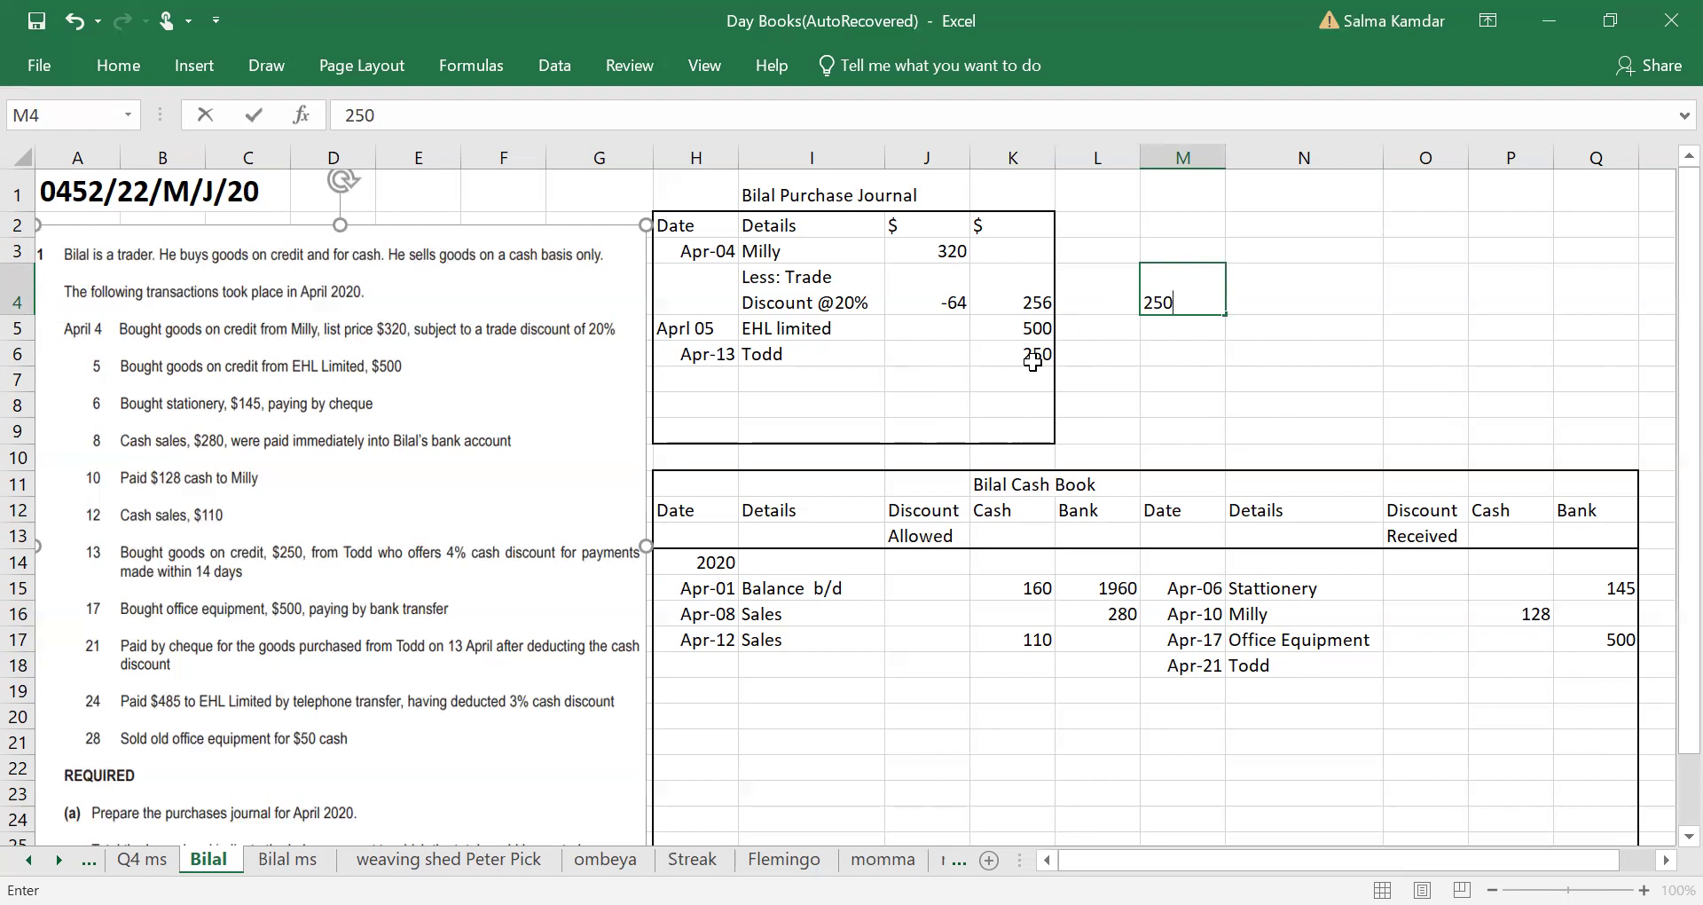
click(1195, 300)
click(1205, 346)
click(1198, 329)
click(1256, 337)
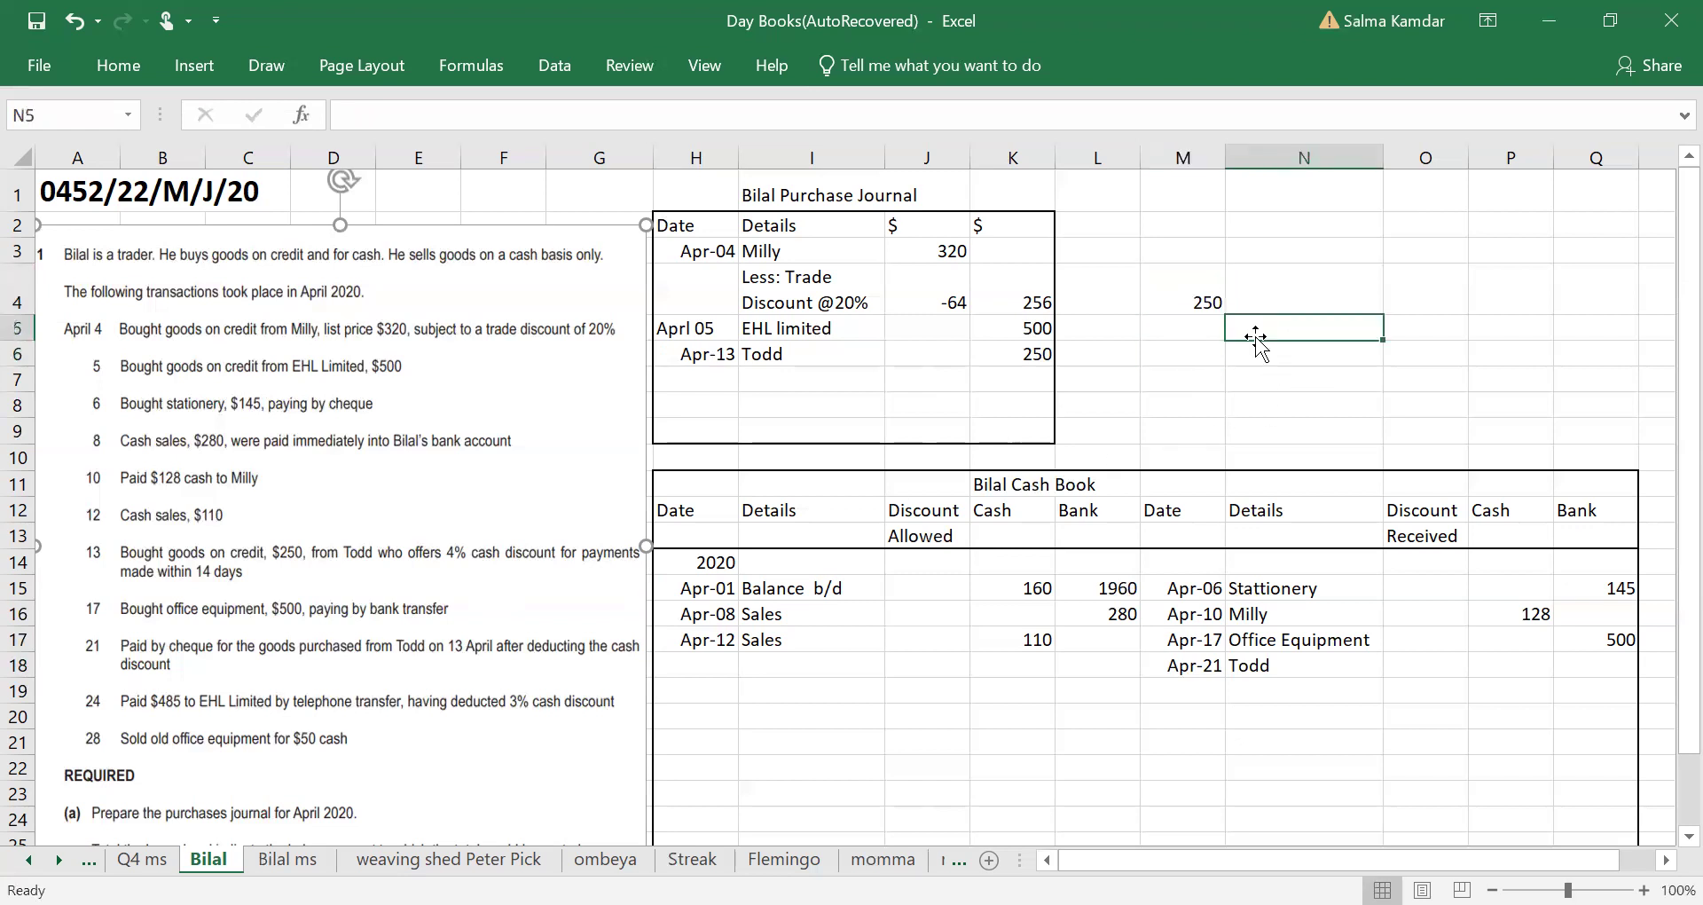
Step: Add the cash discount working below the 250: the note "DR (250 *4 % )" in N5 and 10 in M5
text(DR)
key(Left)
key(Right)
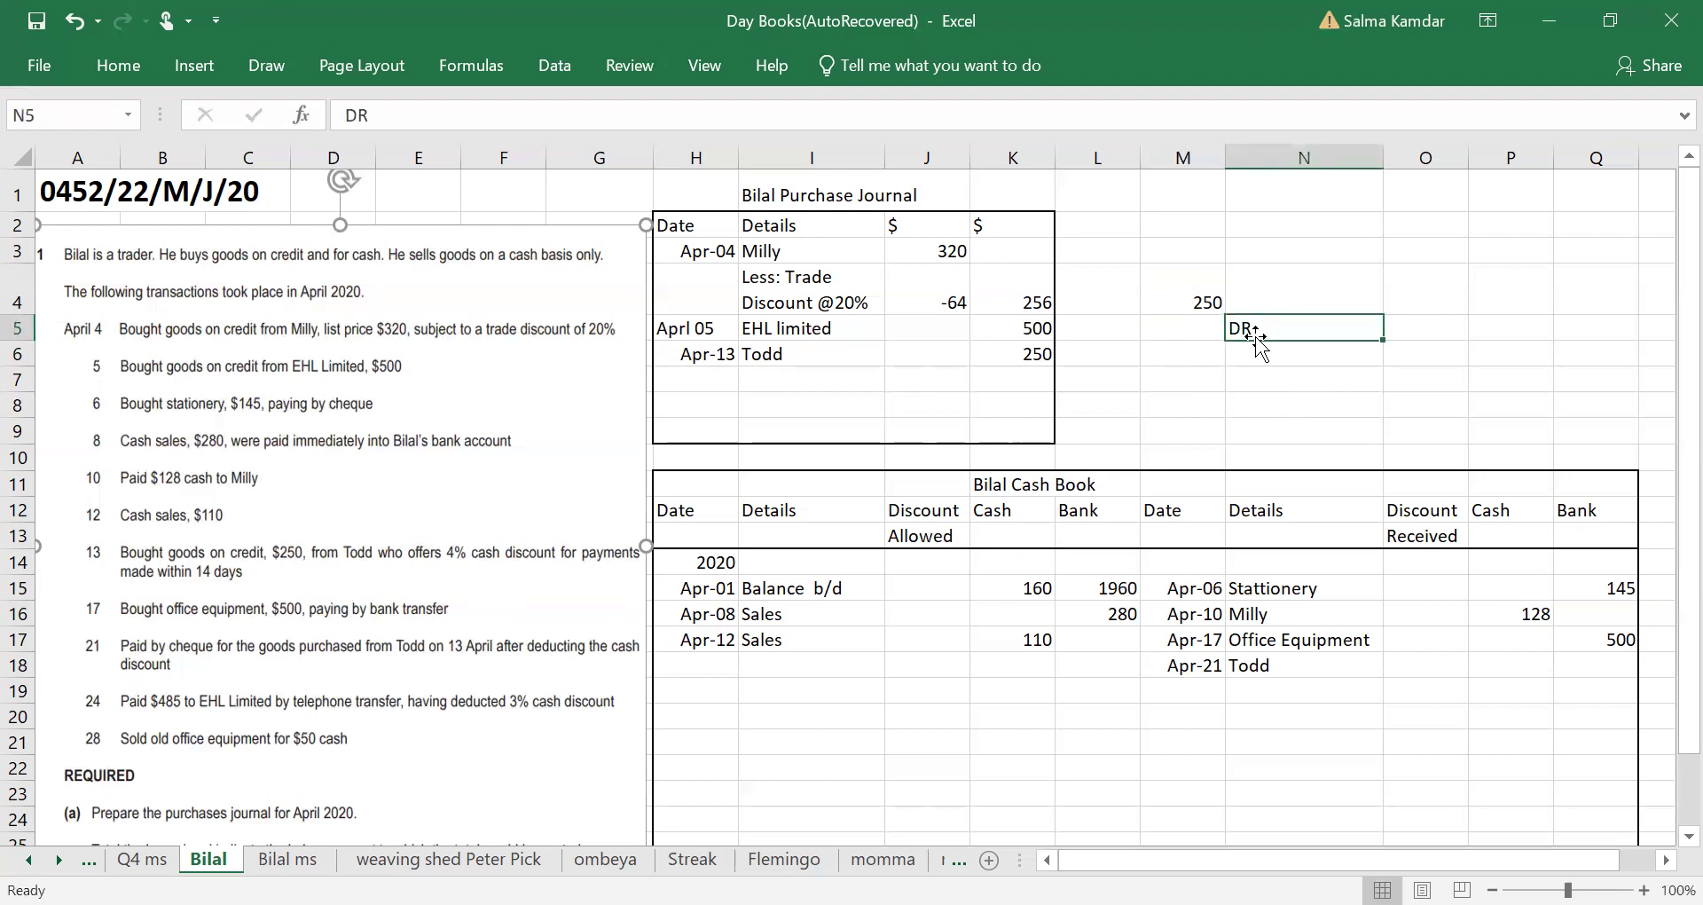
click(596, 117)
text(()
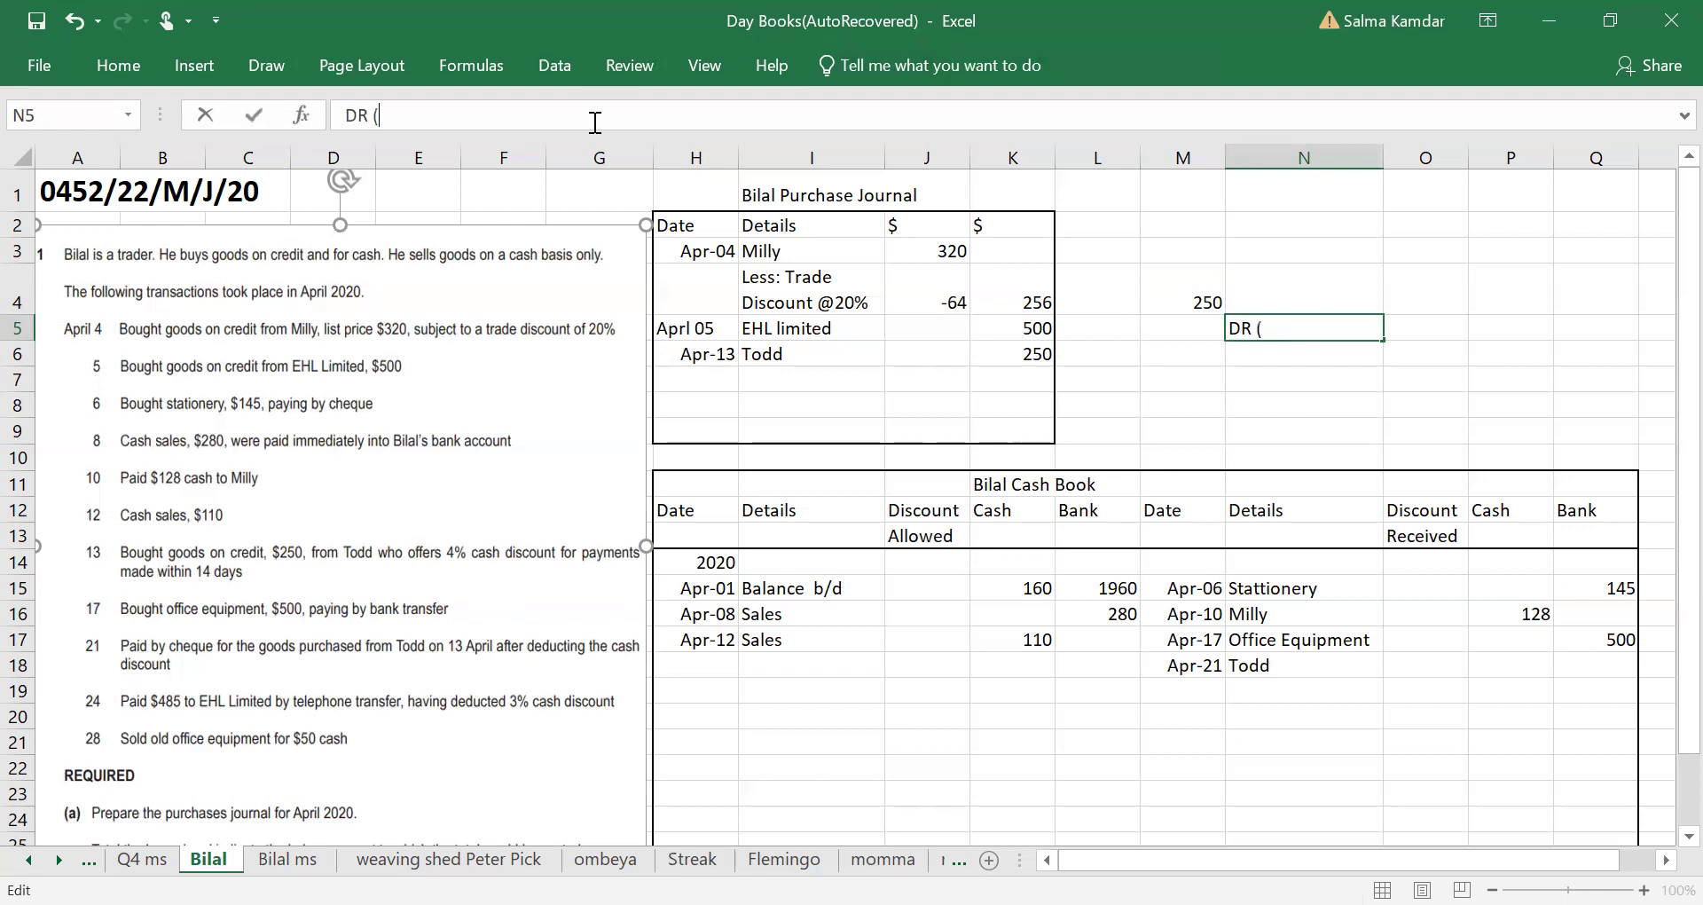
text(250 *4 % ))
click(1184, 329)
text(10)
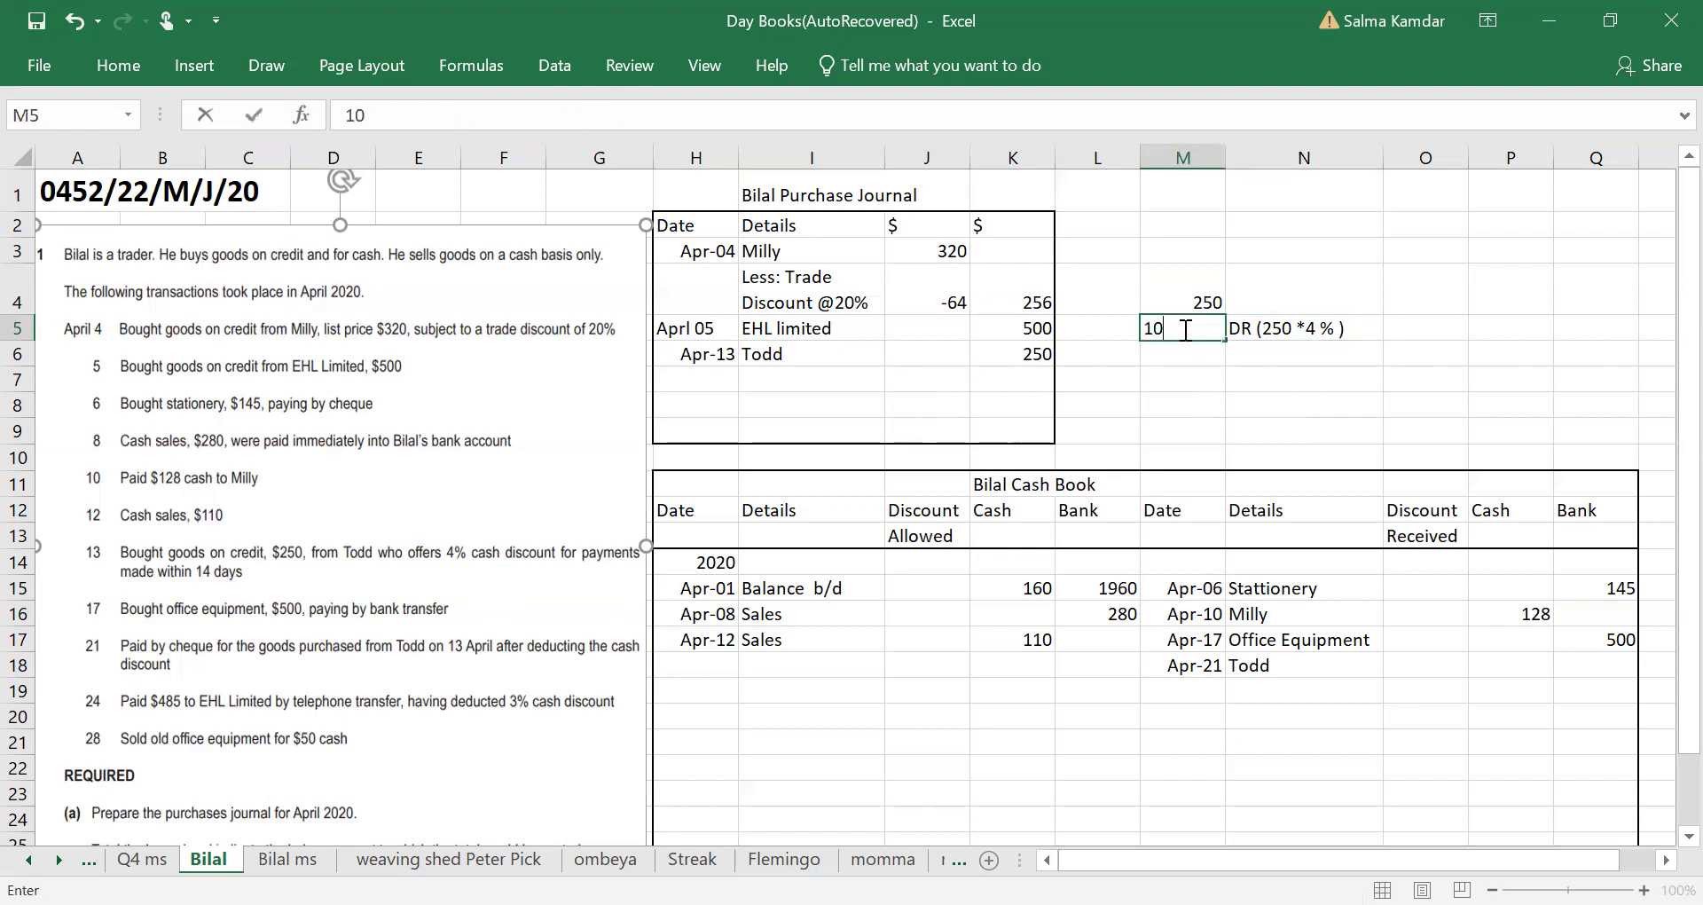
Step: Enter 10 under Discount Received for the 21 April payment in row 18 of the cash book
click(1458, 657)
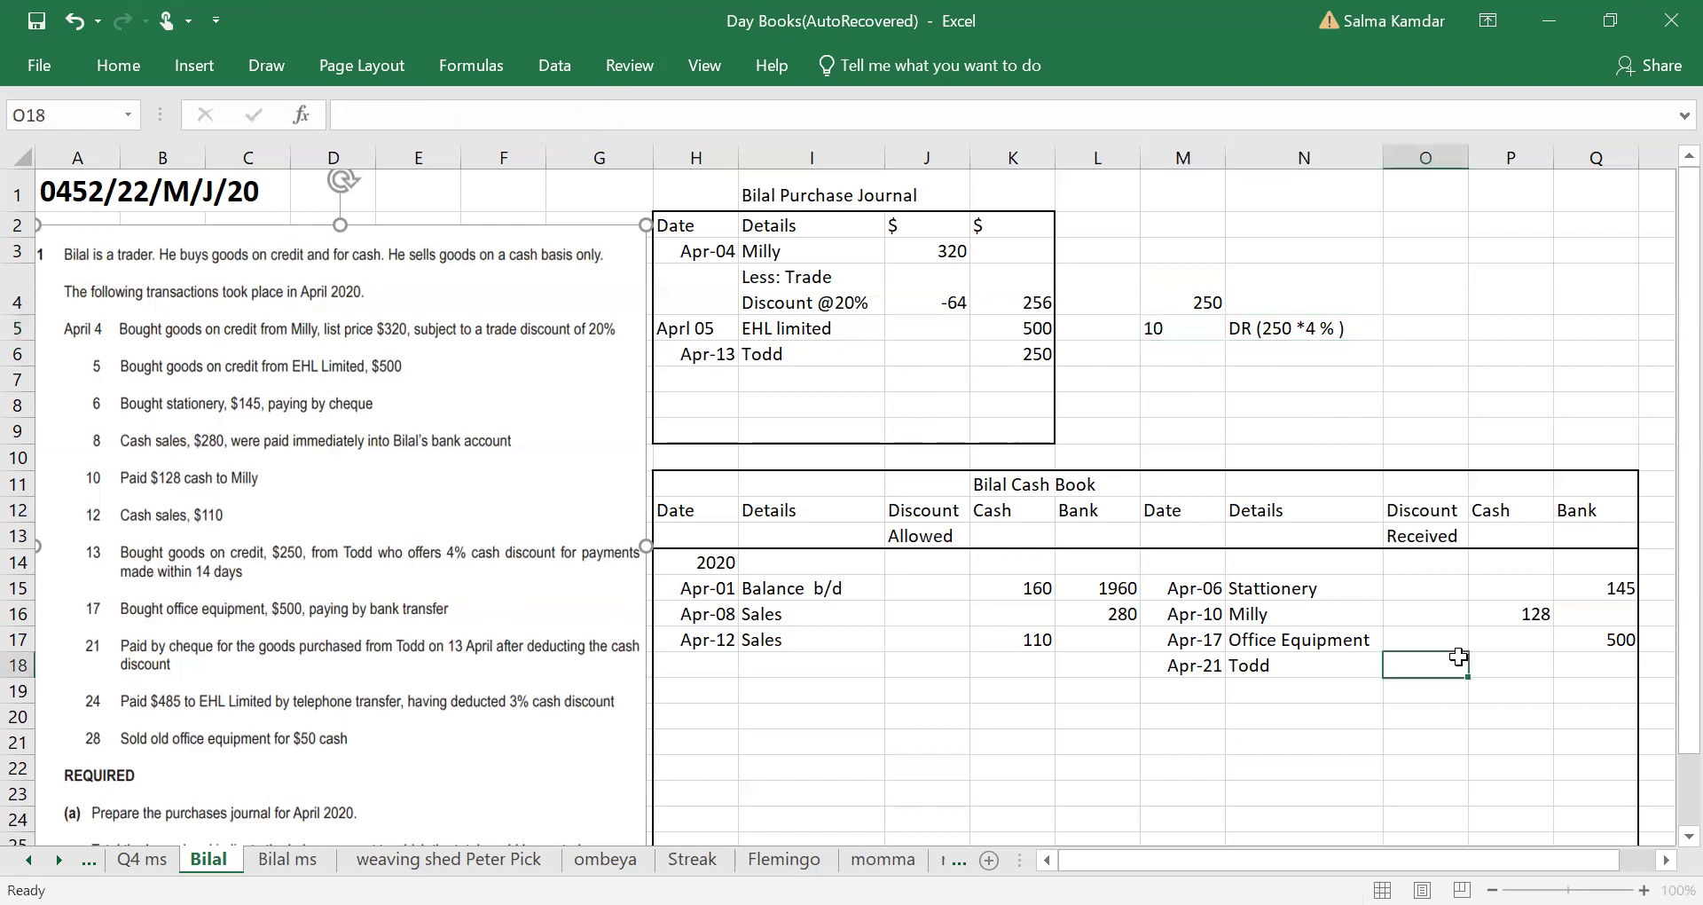
text(10)
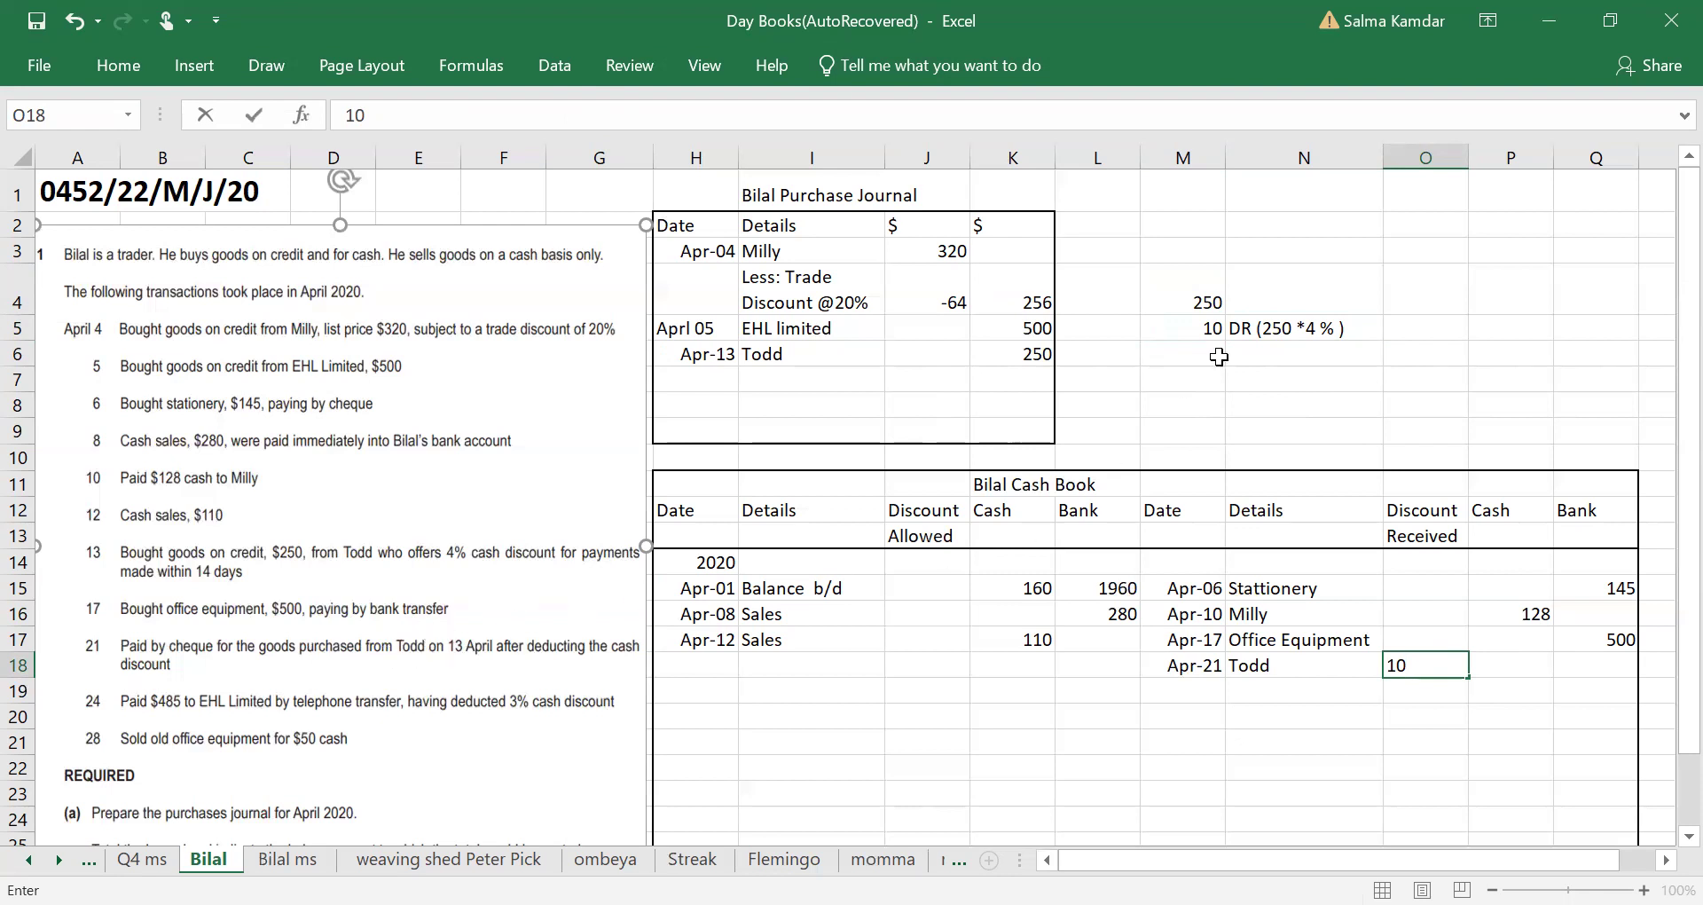
click(1229, 300)
click(1214, 302)
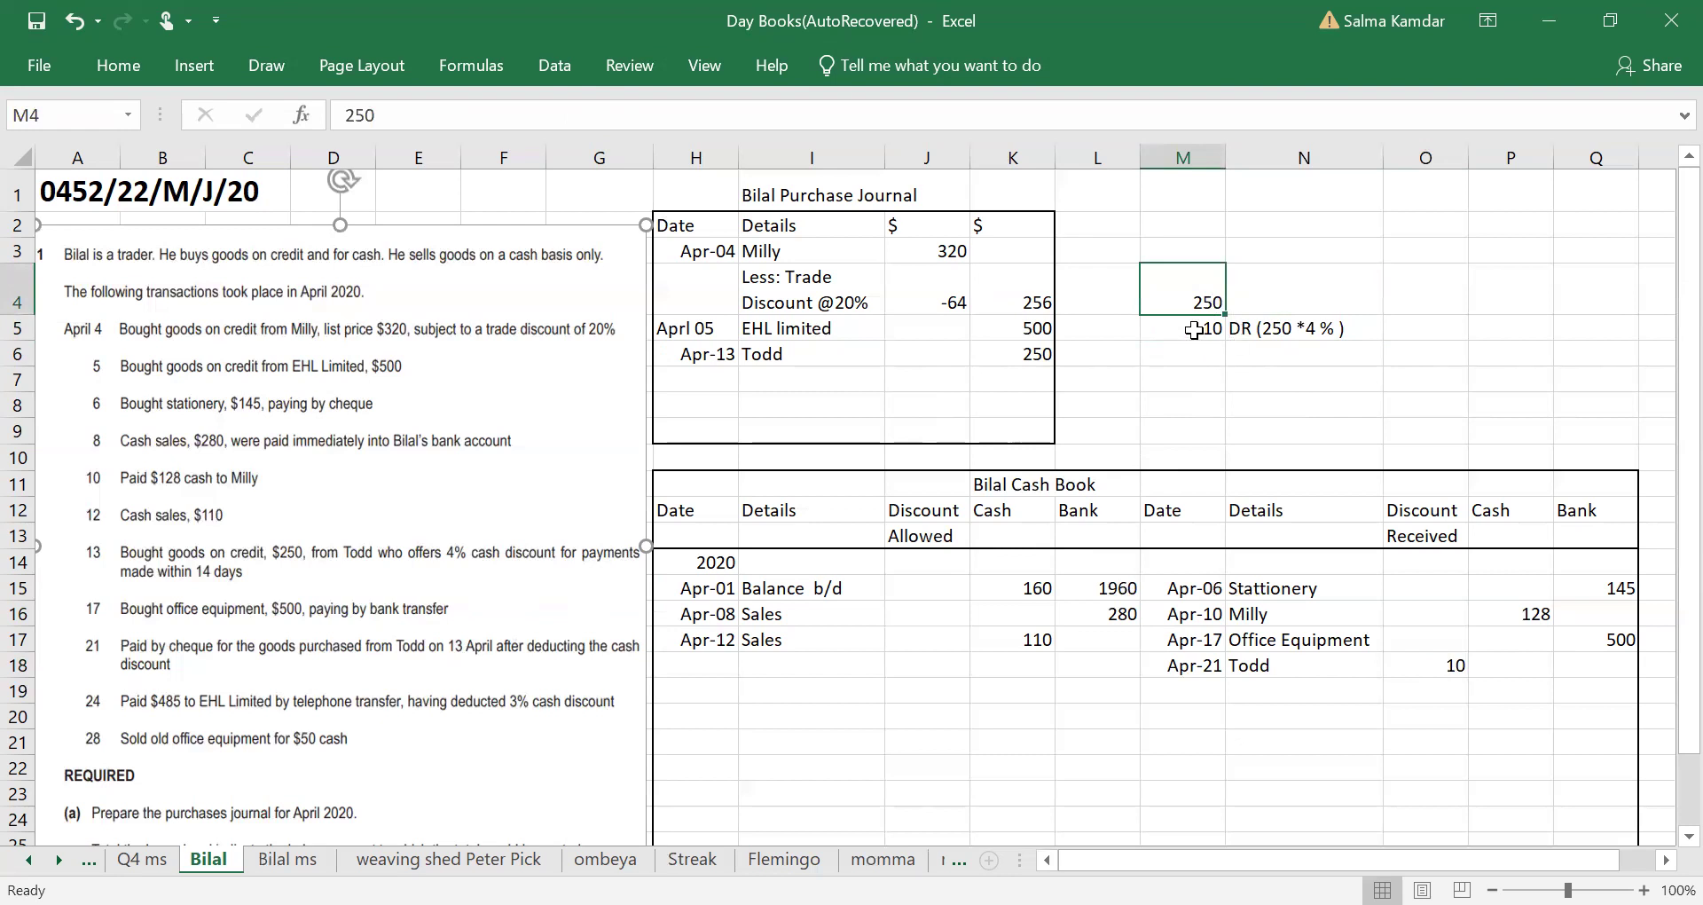
click(1194, 330)
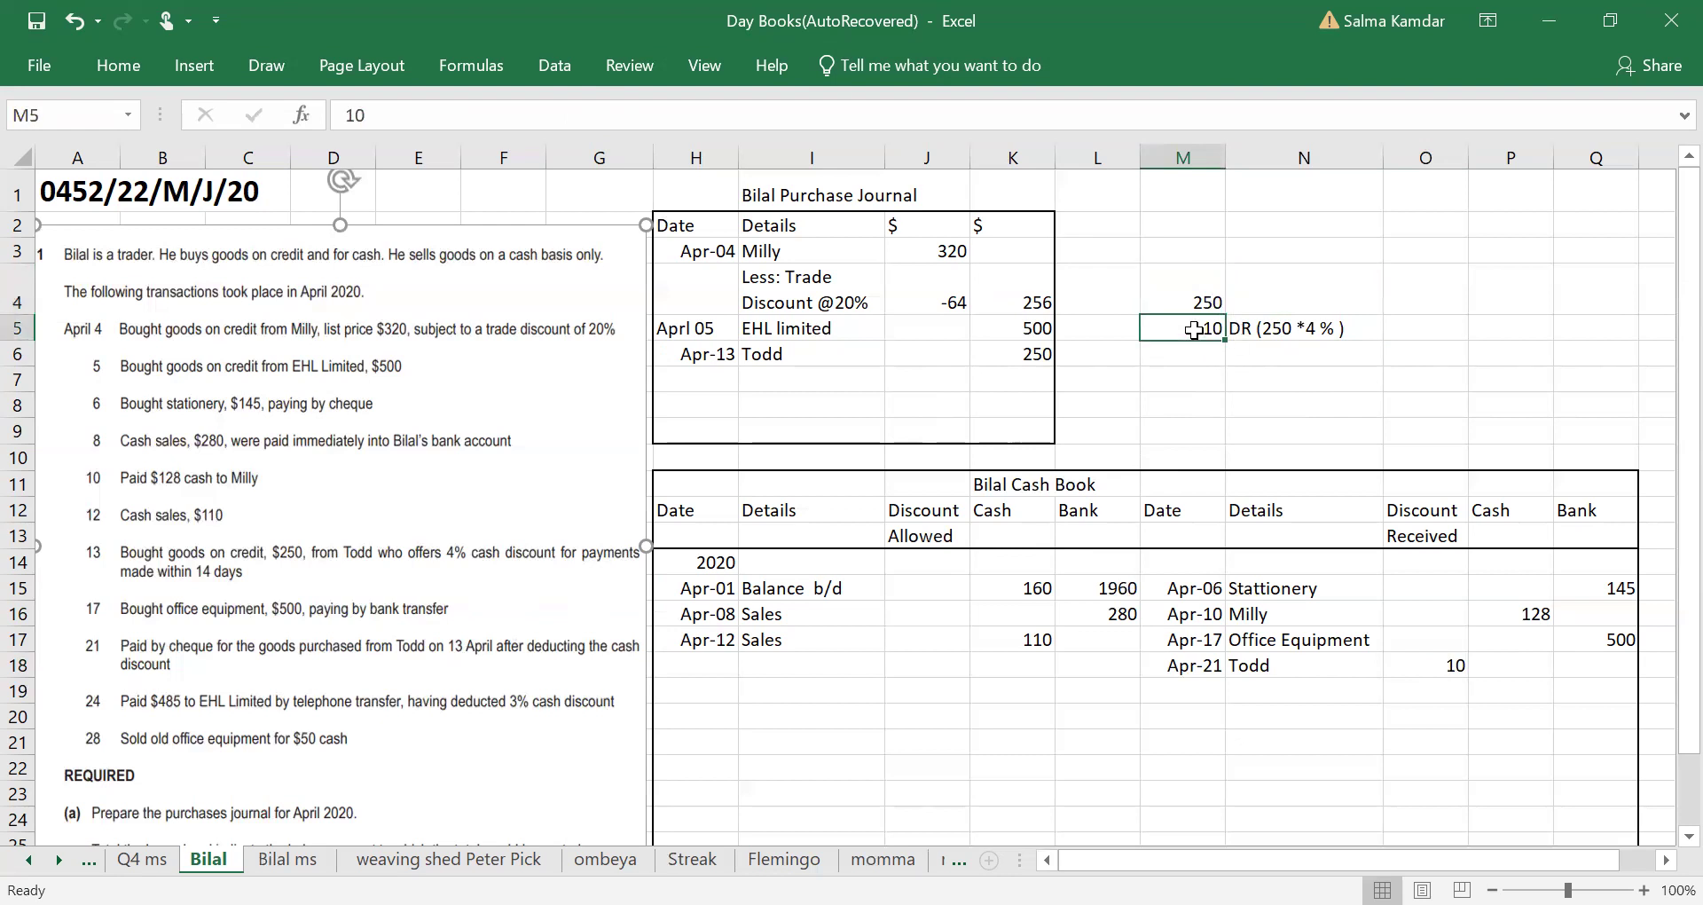
Step: Enter 240 under Bank for the 21 April payment in row 18 and clear the discount working from M4:N5
double_click(1583, 667)
text(240)
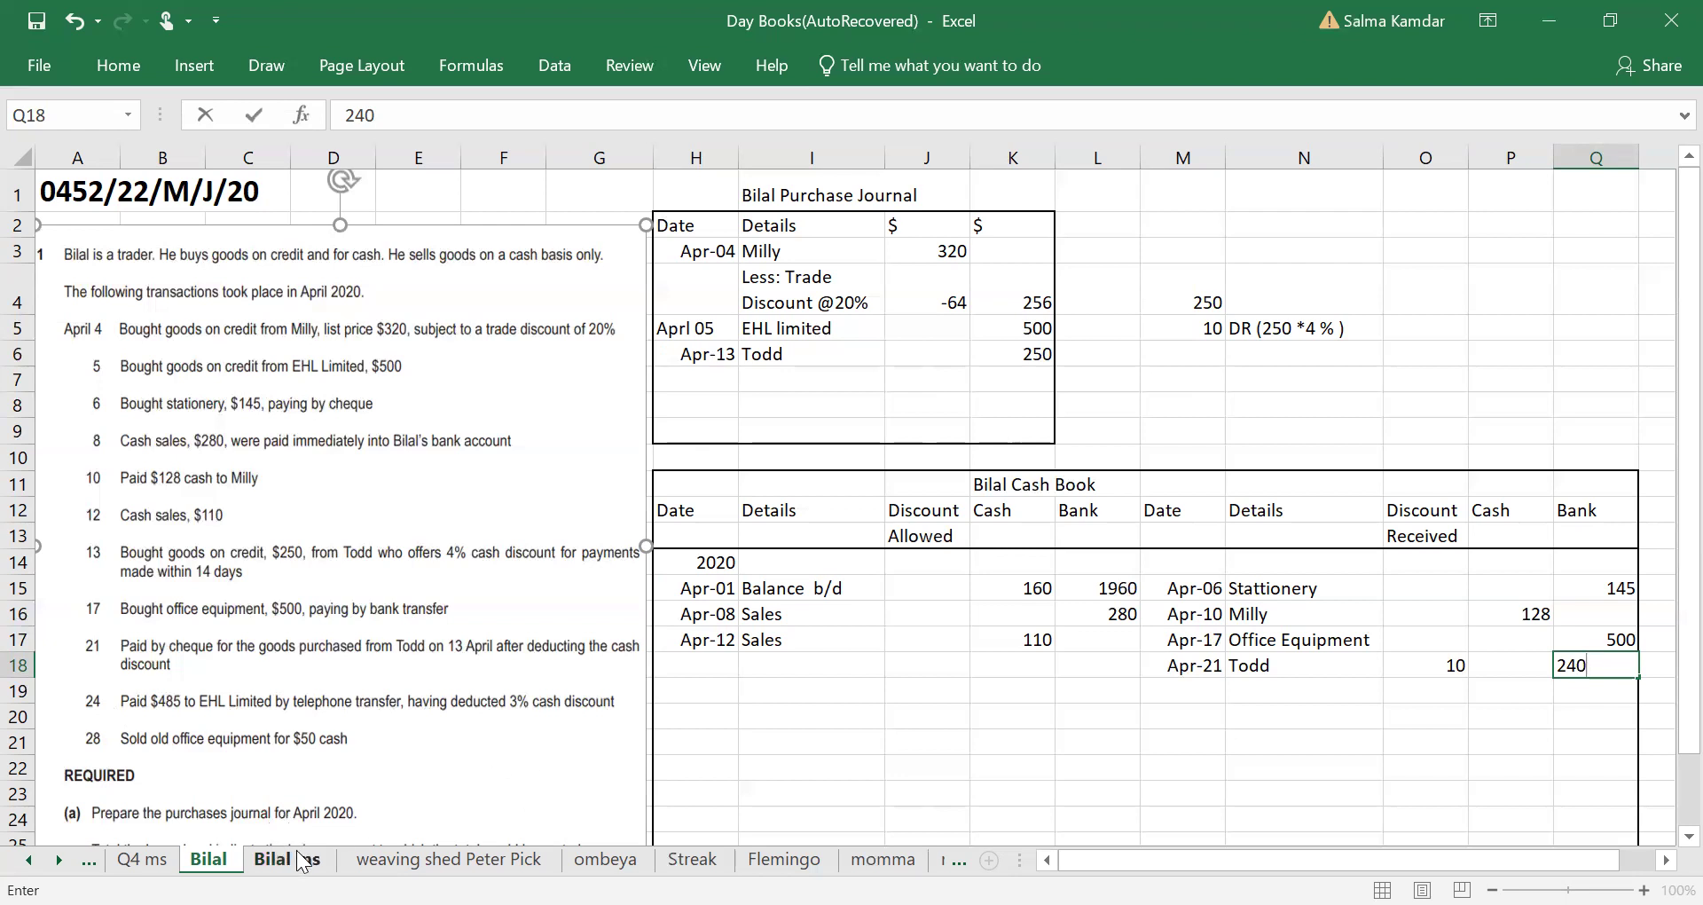
drag(1188, 297, 1307, 335)
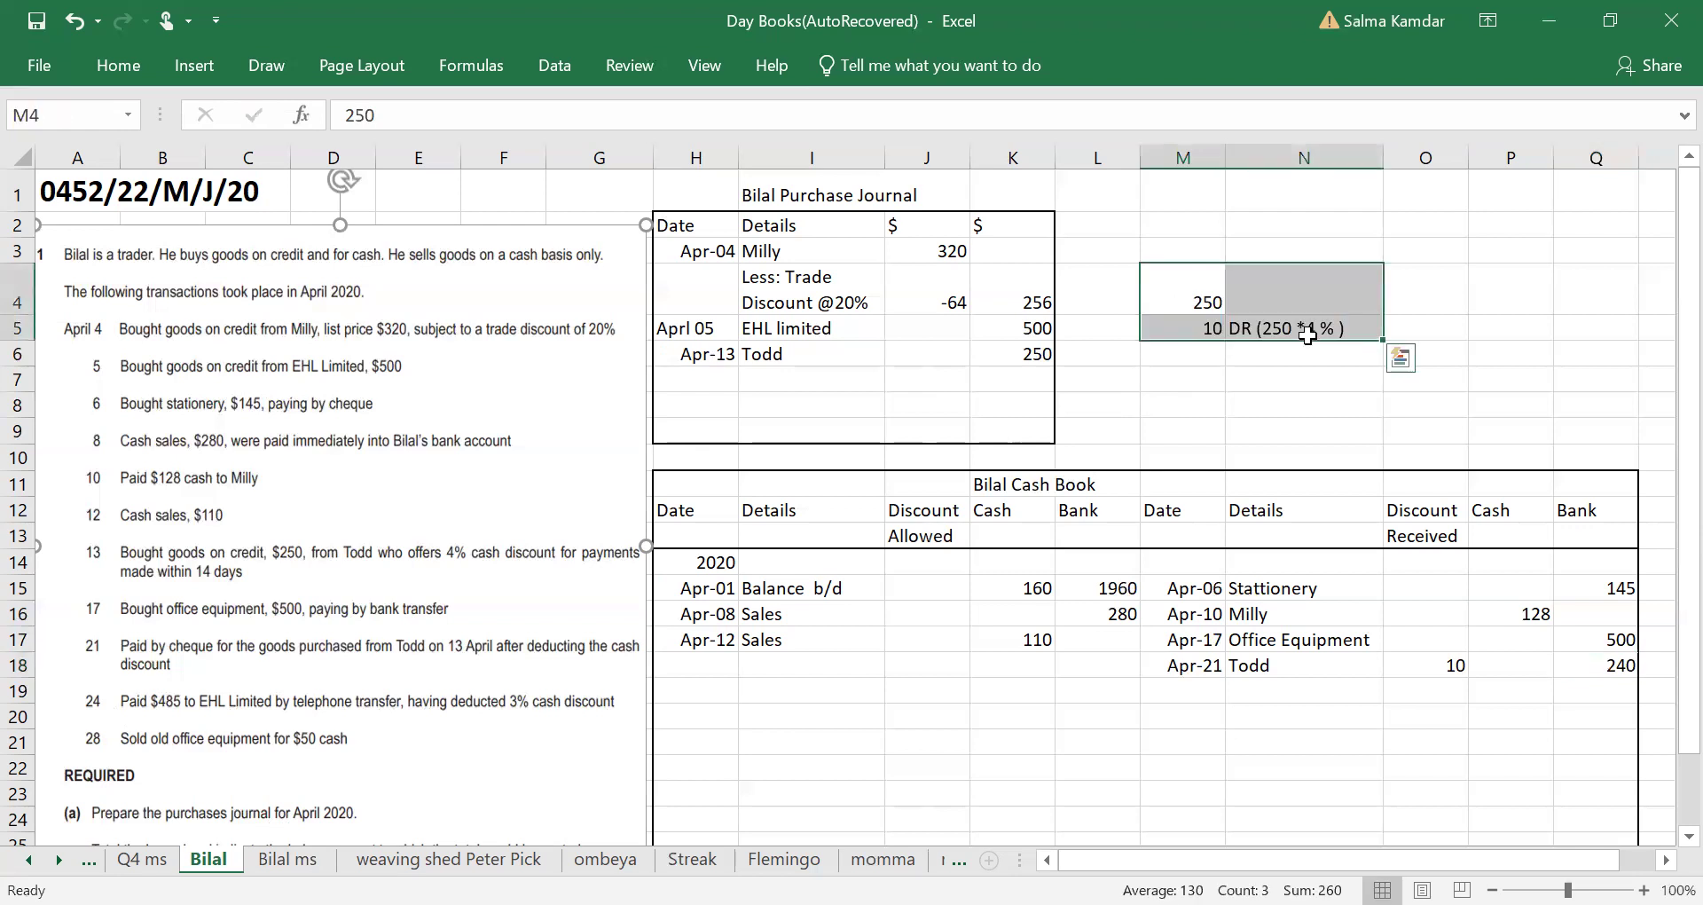
key(Delete)
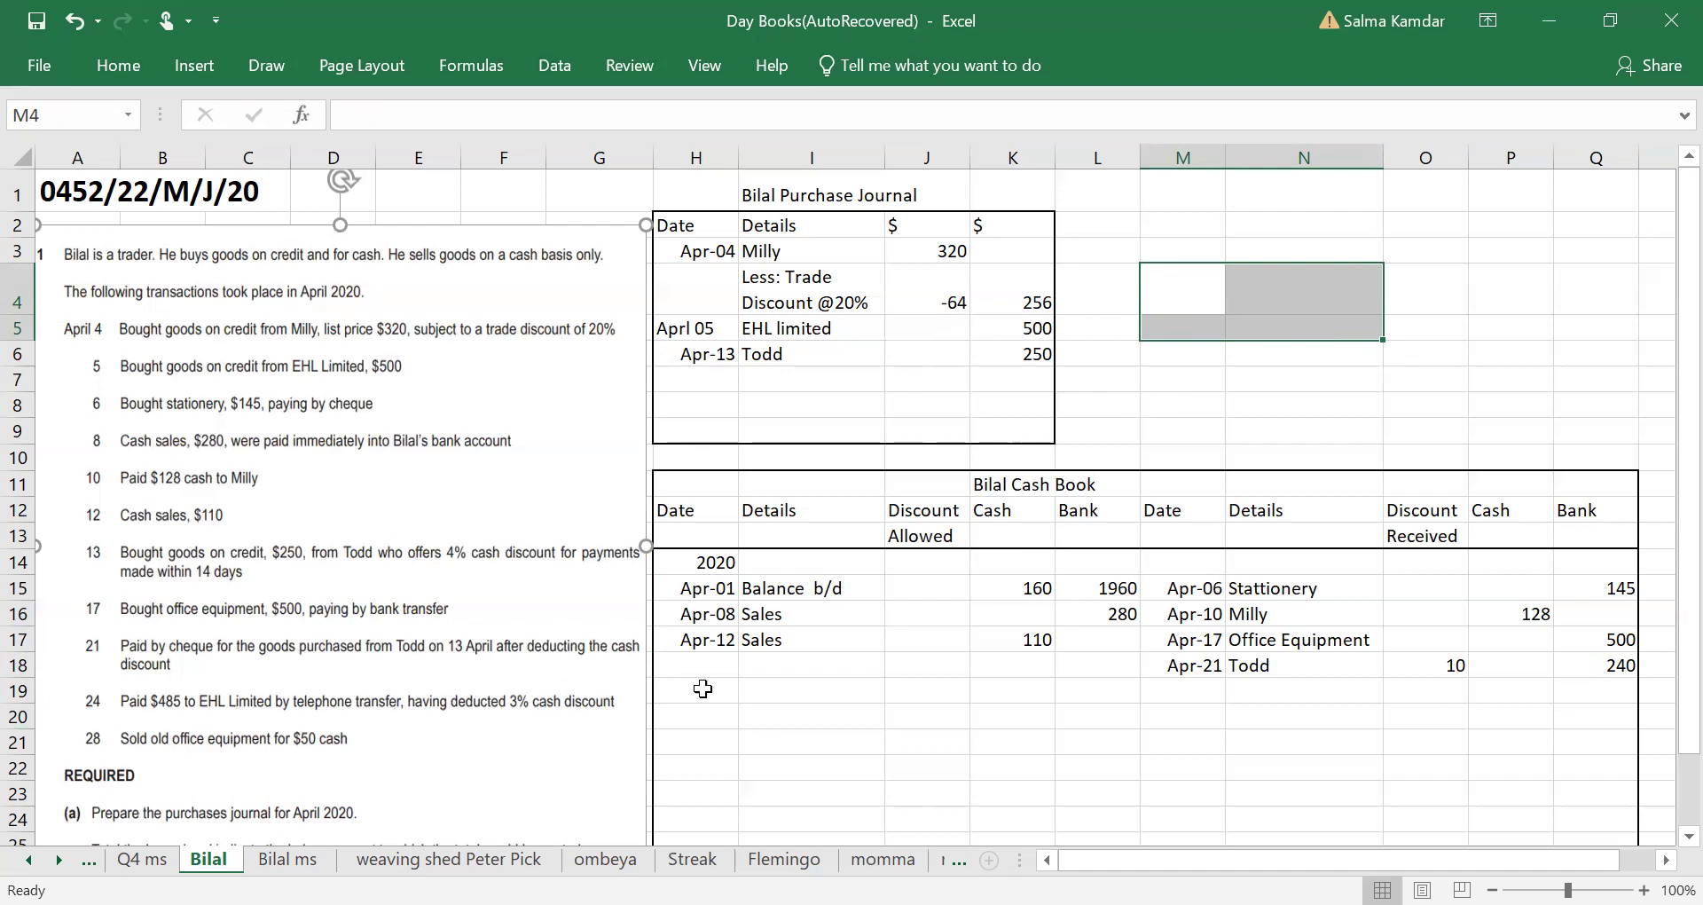
Step: Enter the date Apr 24 in row 19 of the cash book's credit side
click(1194, 688)
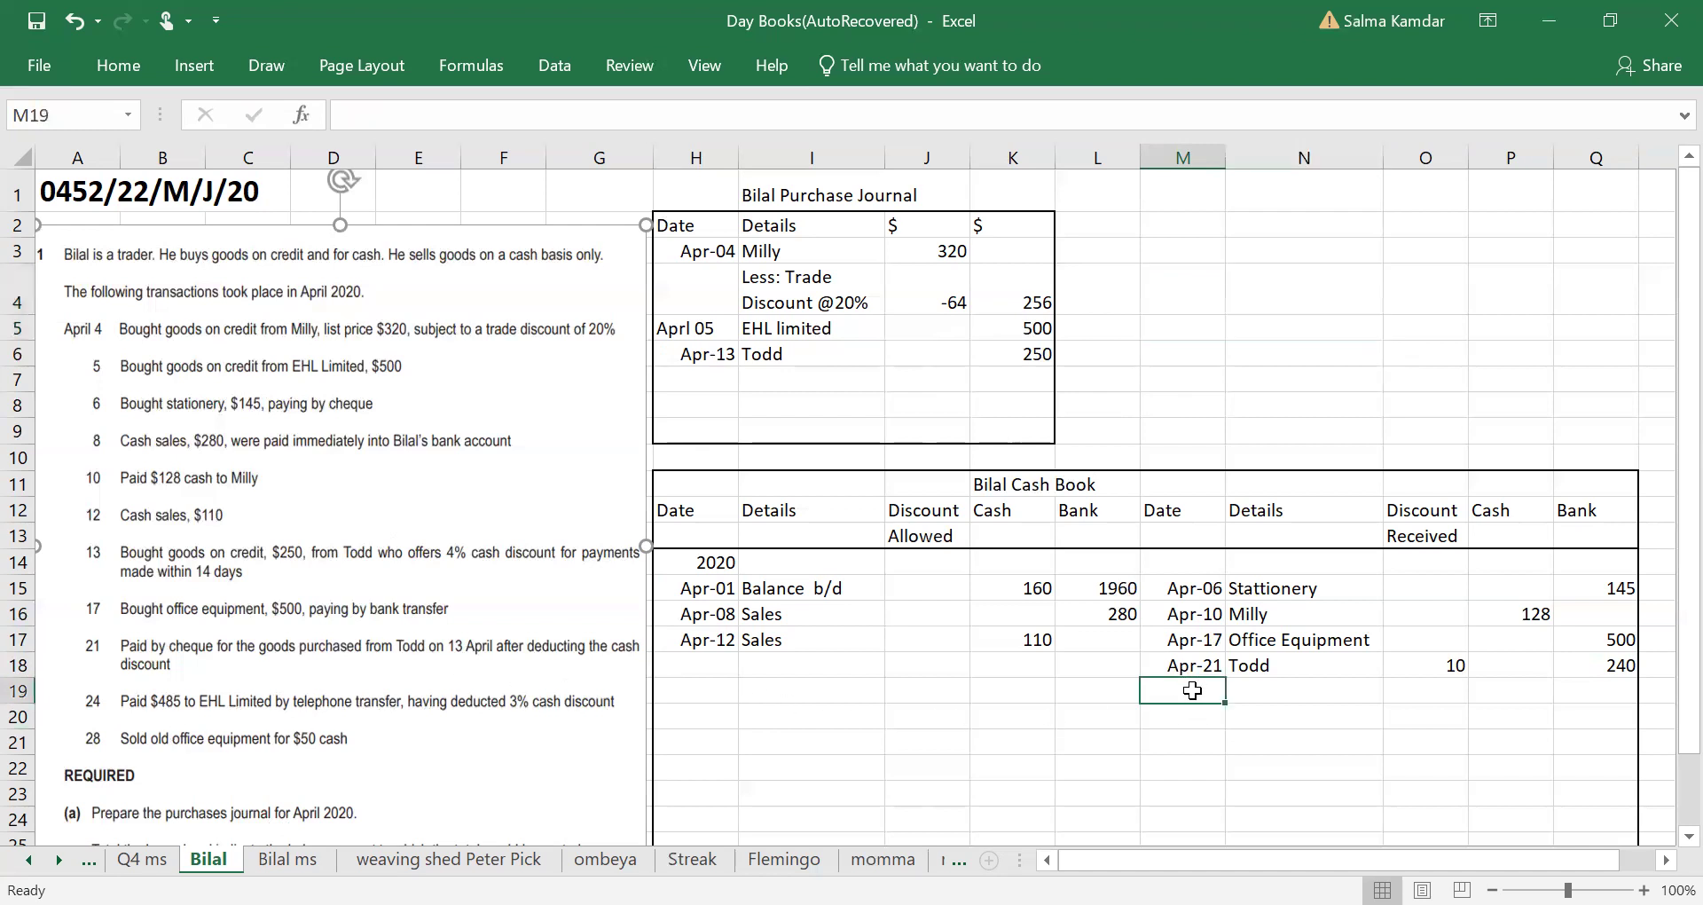
text(APR 24)
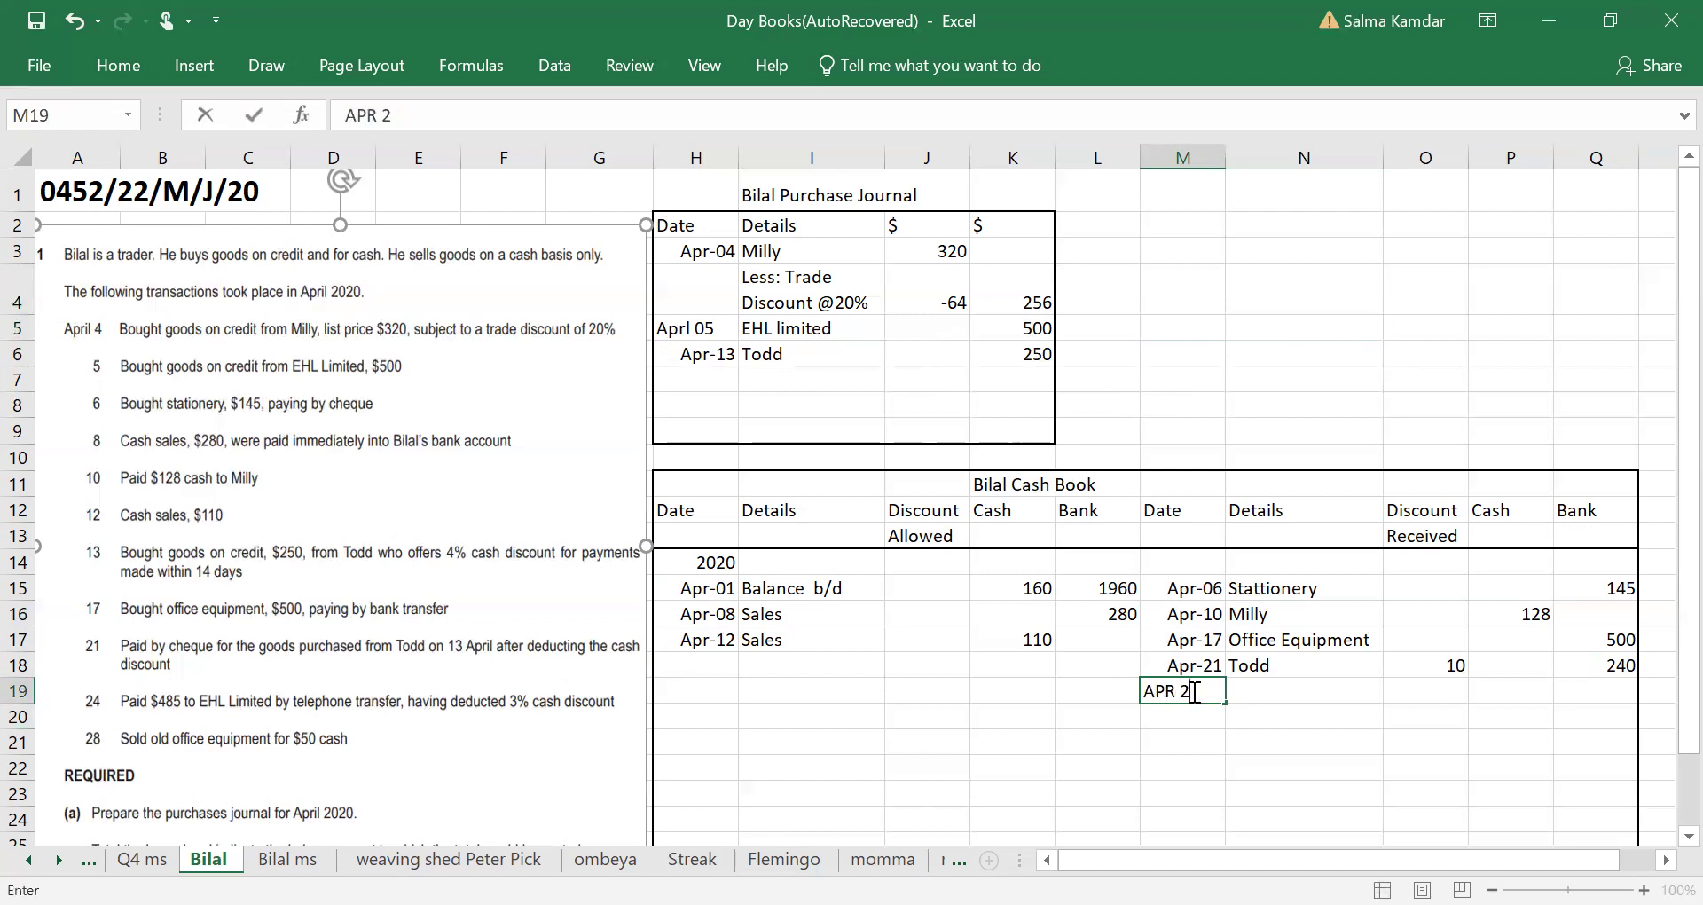
key(BackSpace)
key(BackSpace)
key(BackSpace)
key(BackSpace)
text(Apr 4)
key(BackSpace)
text(24)
Step: Enter 485 in the Bank column for the 24 April payment in row 19
click(1584, 702)
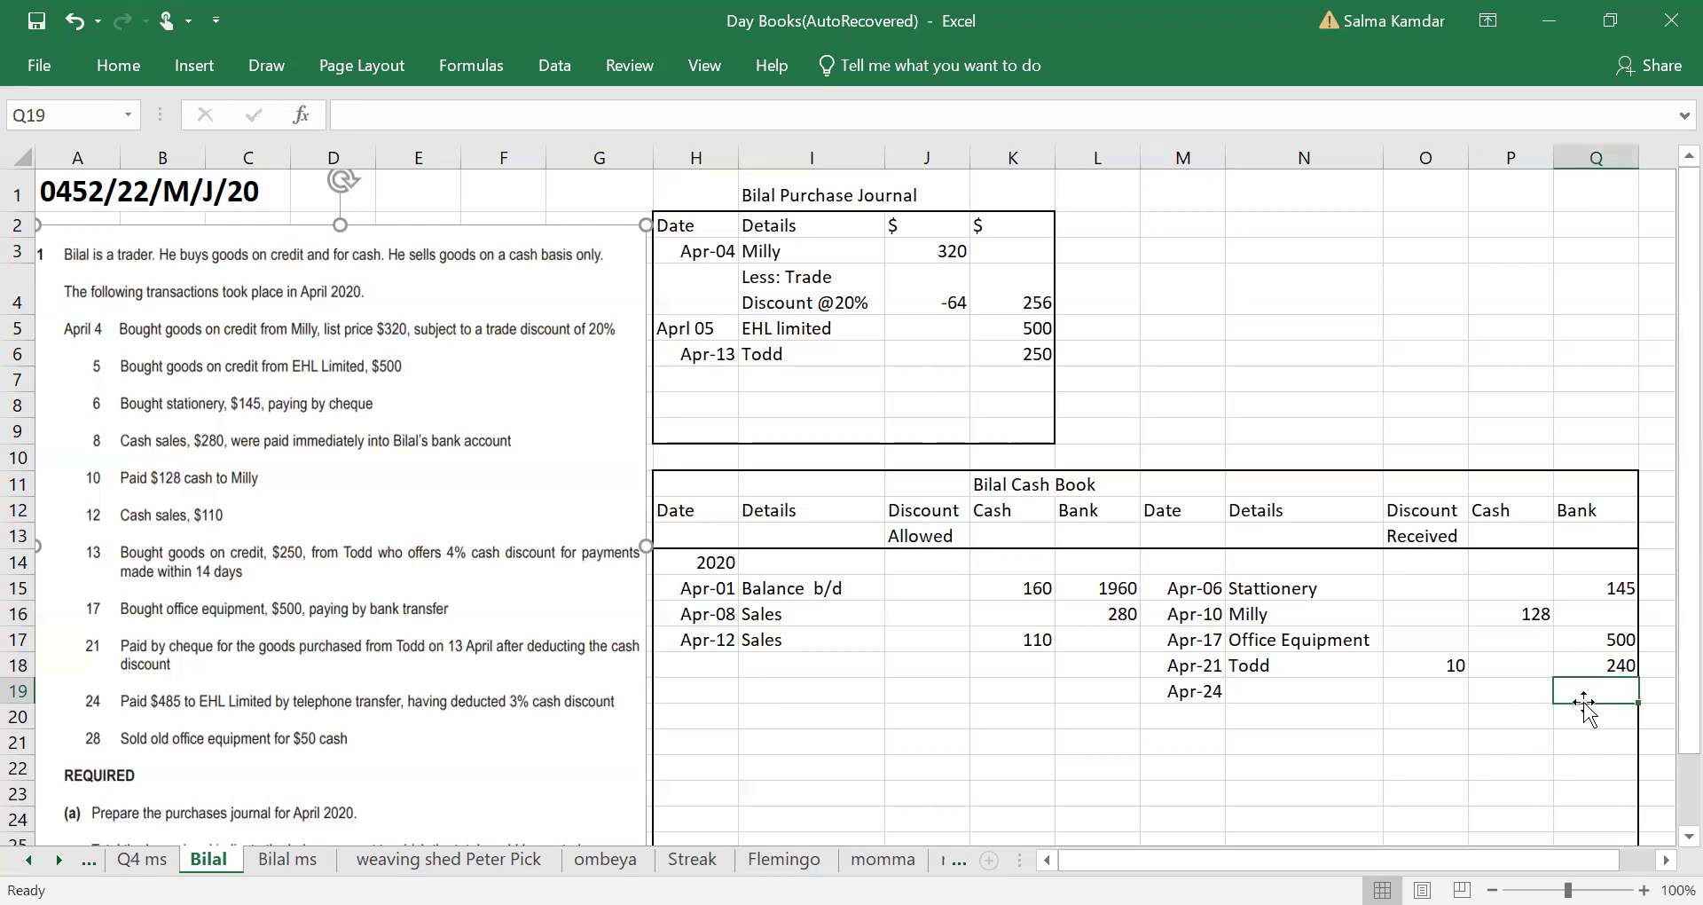
text(48)
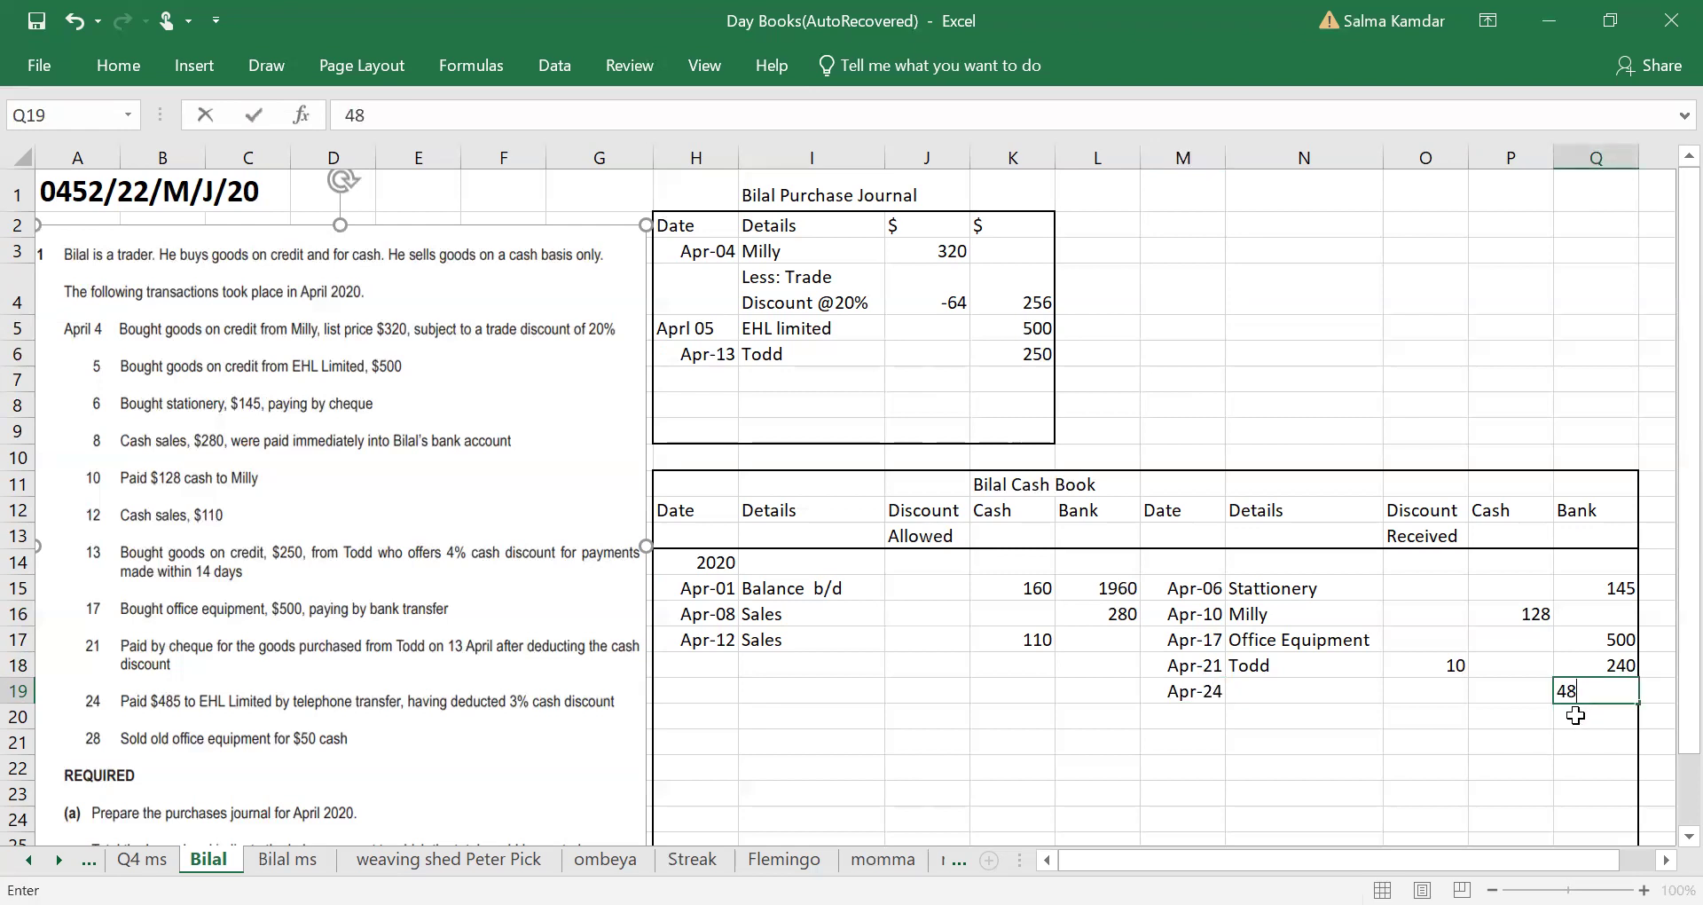
text(5)
click(1569, 759)
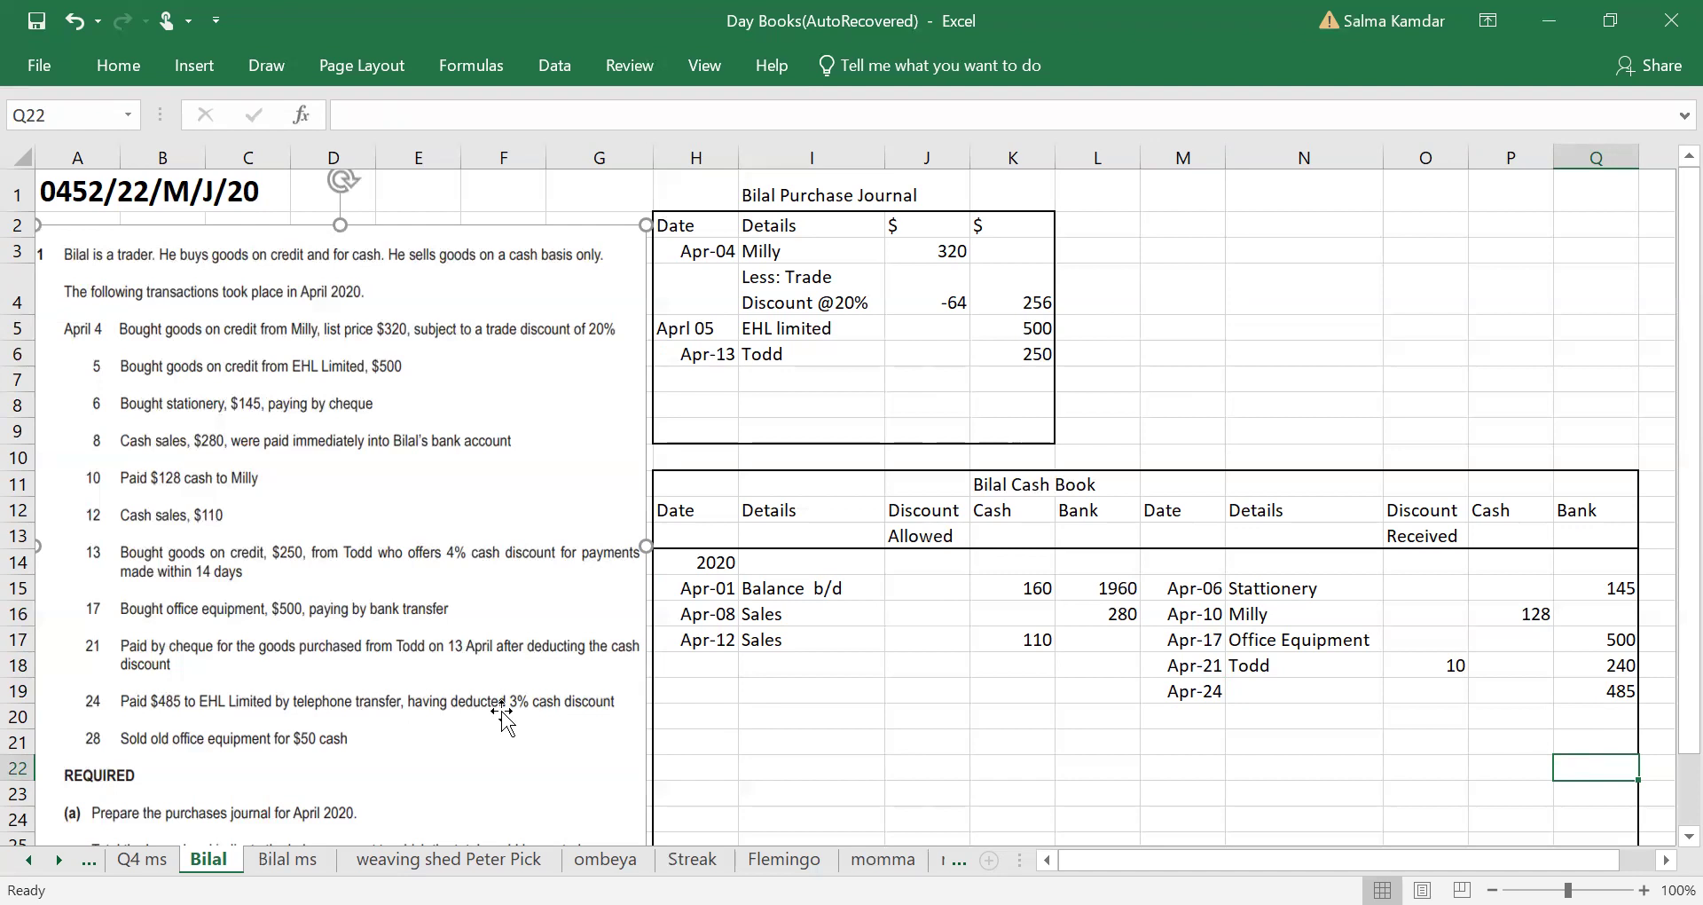
Step: Highlight the 24 April payment entry, cells M19:Q19, with yellow fill
click(1221, 691)
drag(1224, 691, 1596, 691)
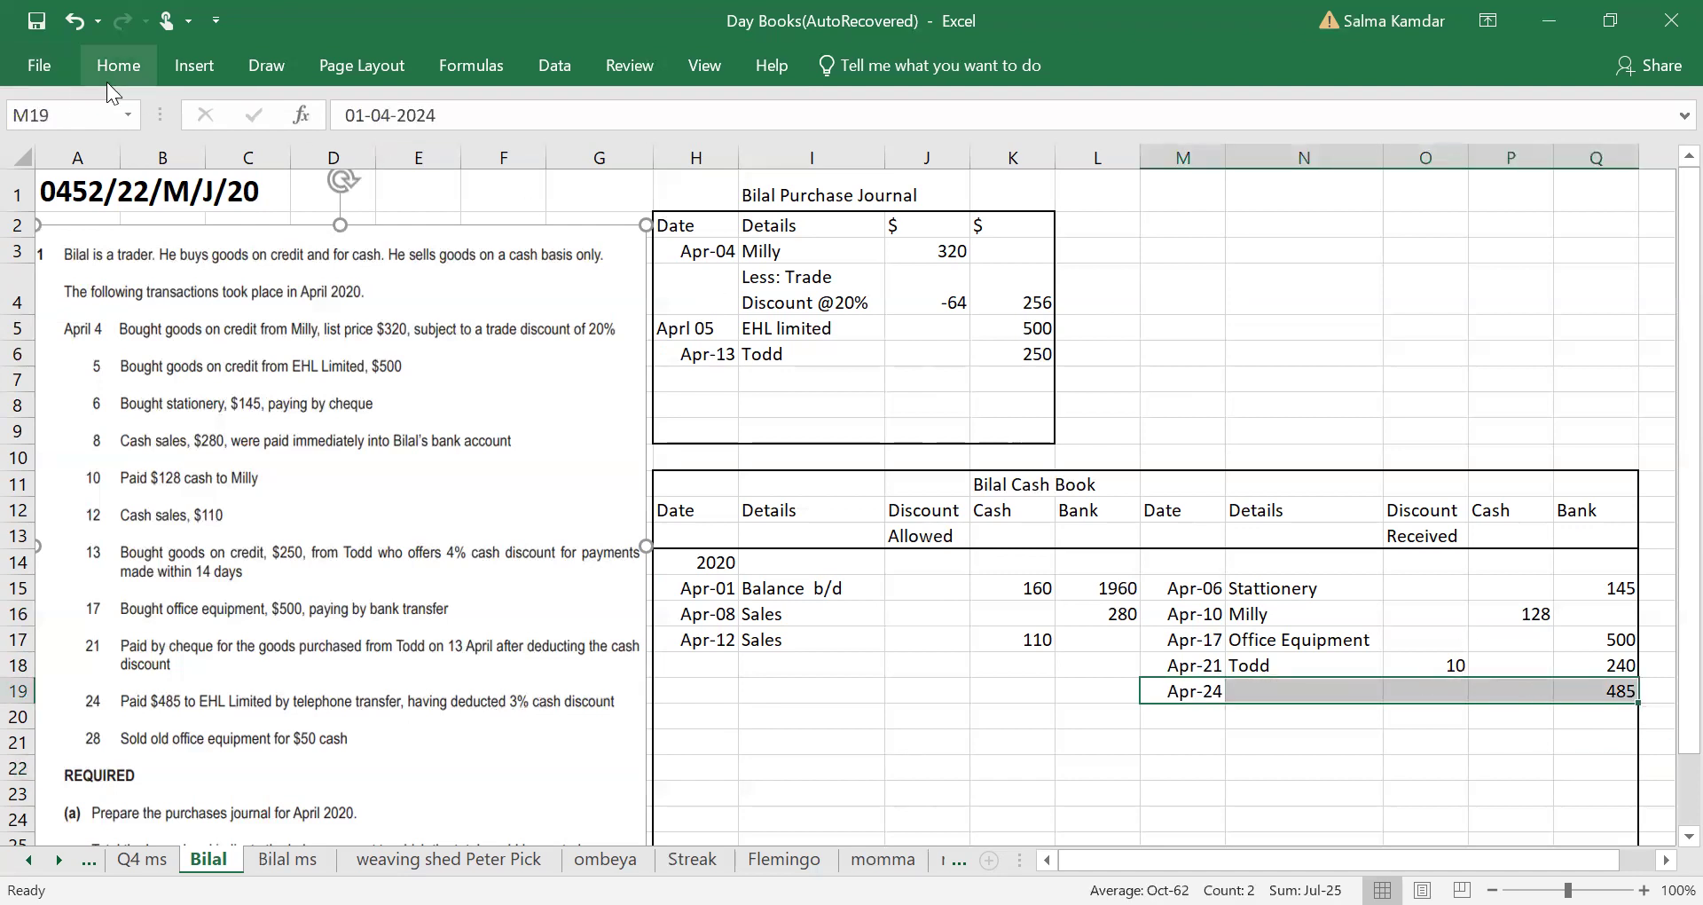
click(118, 65)
click(358, 152)
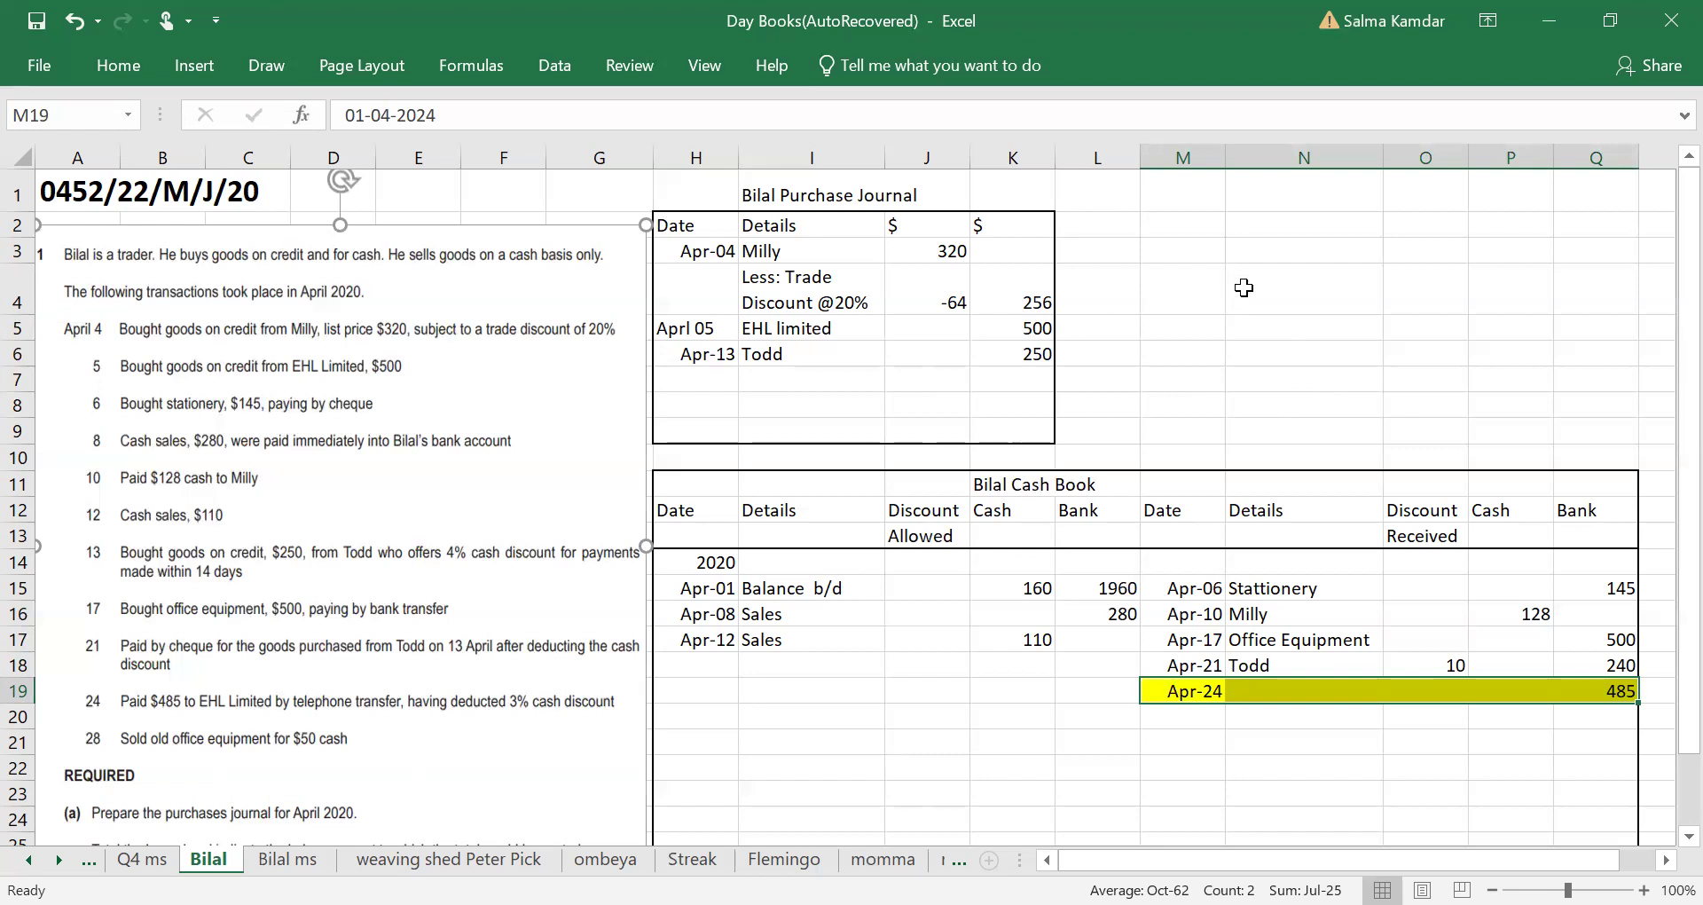
Step: Set up the 3% cash discount working beside the purchases journal: 100 in M3, -3 in M4 and 97 in M5
click(1215, 252)
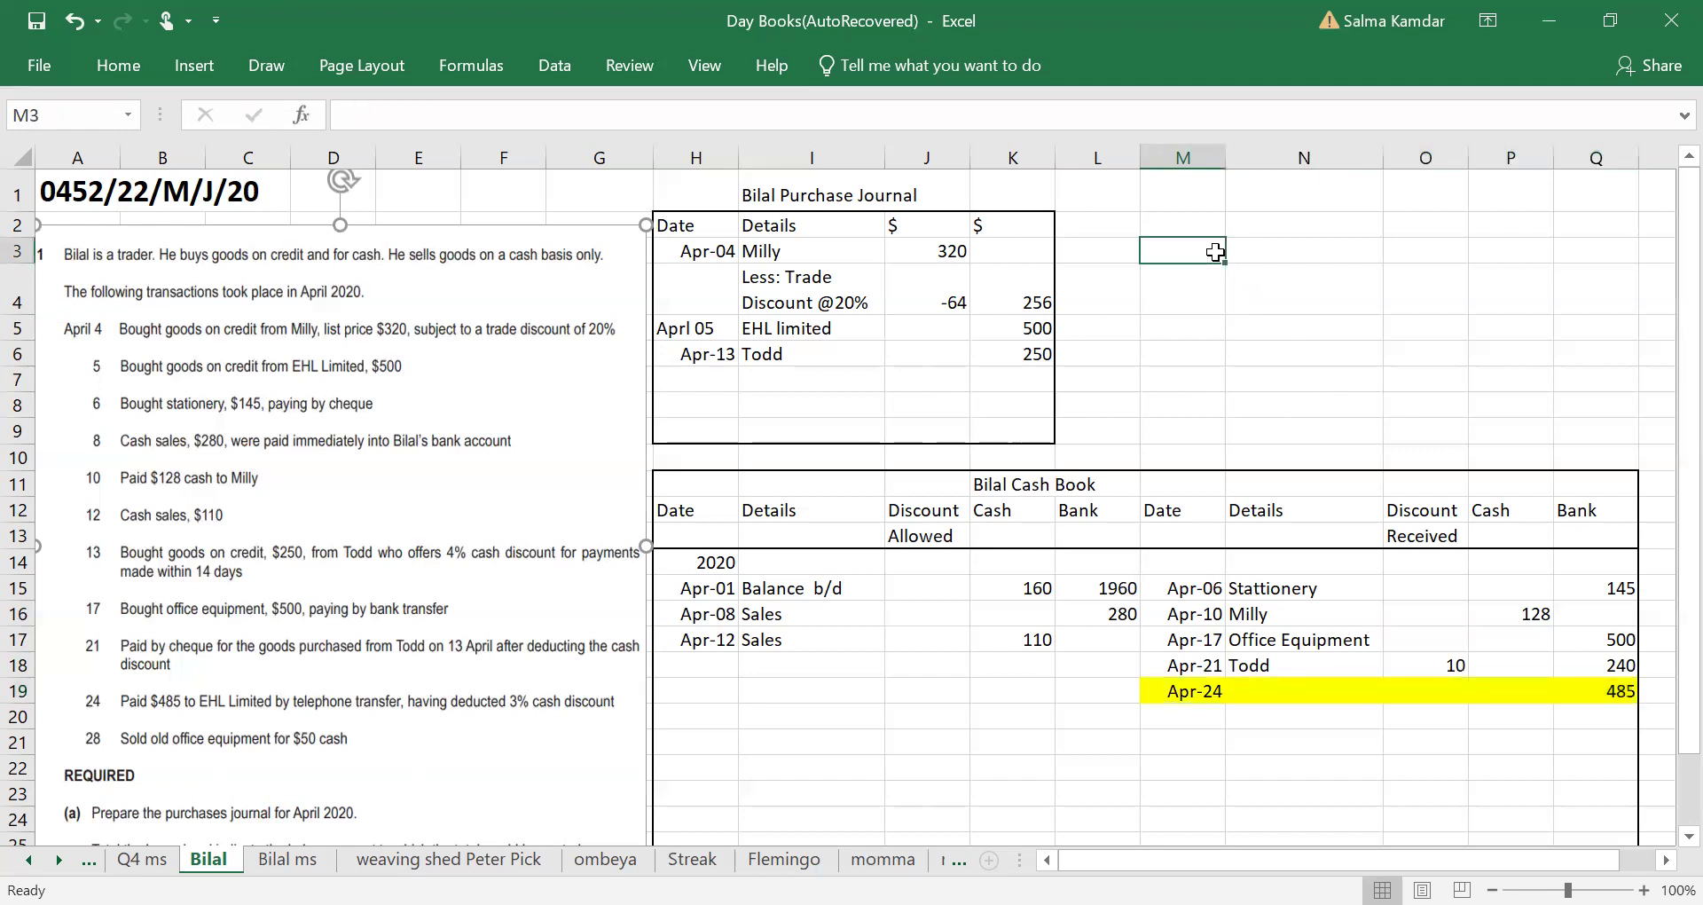
text(100)
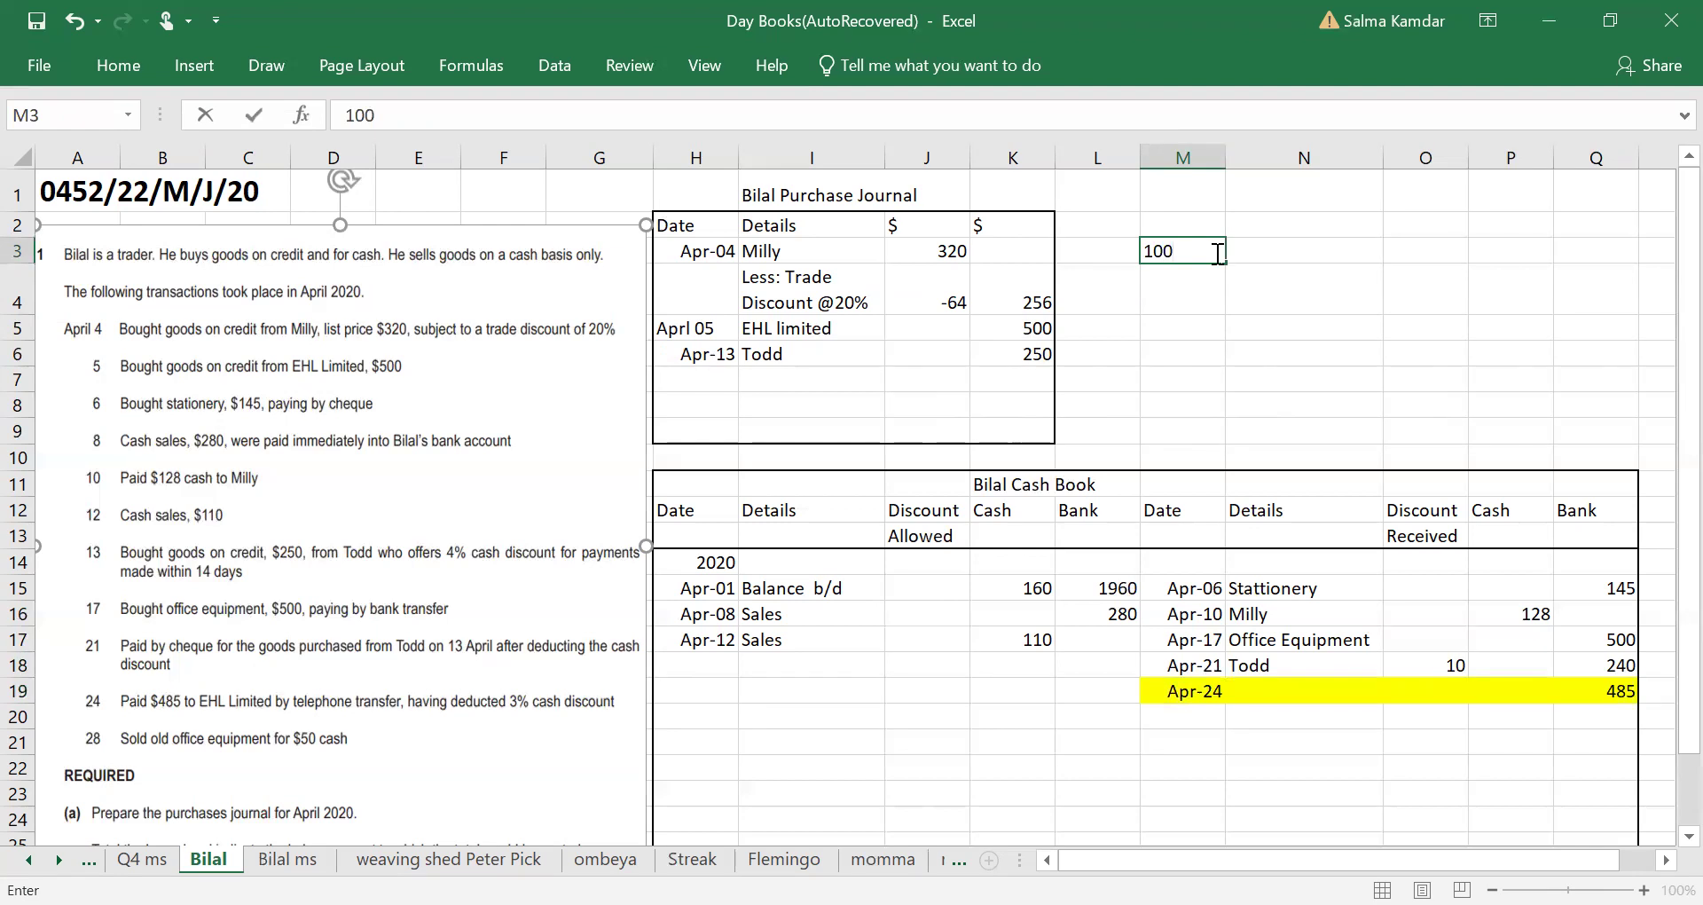
key(Return)
text(()
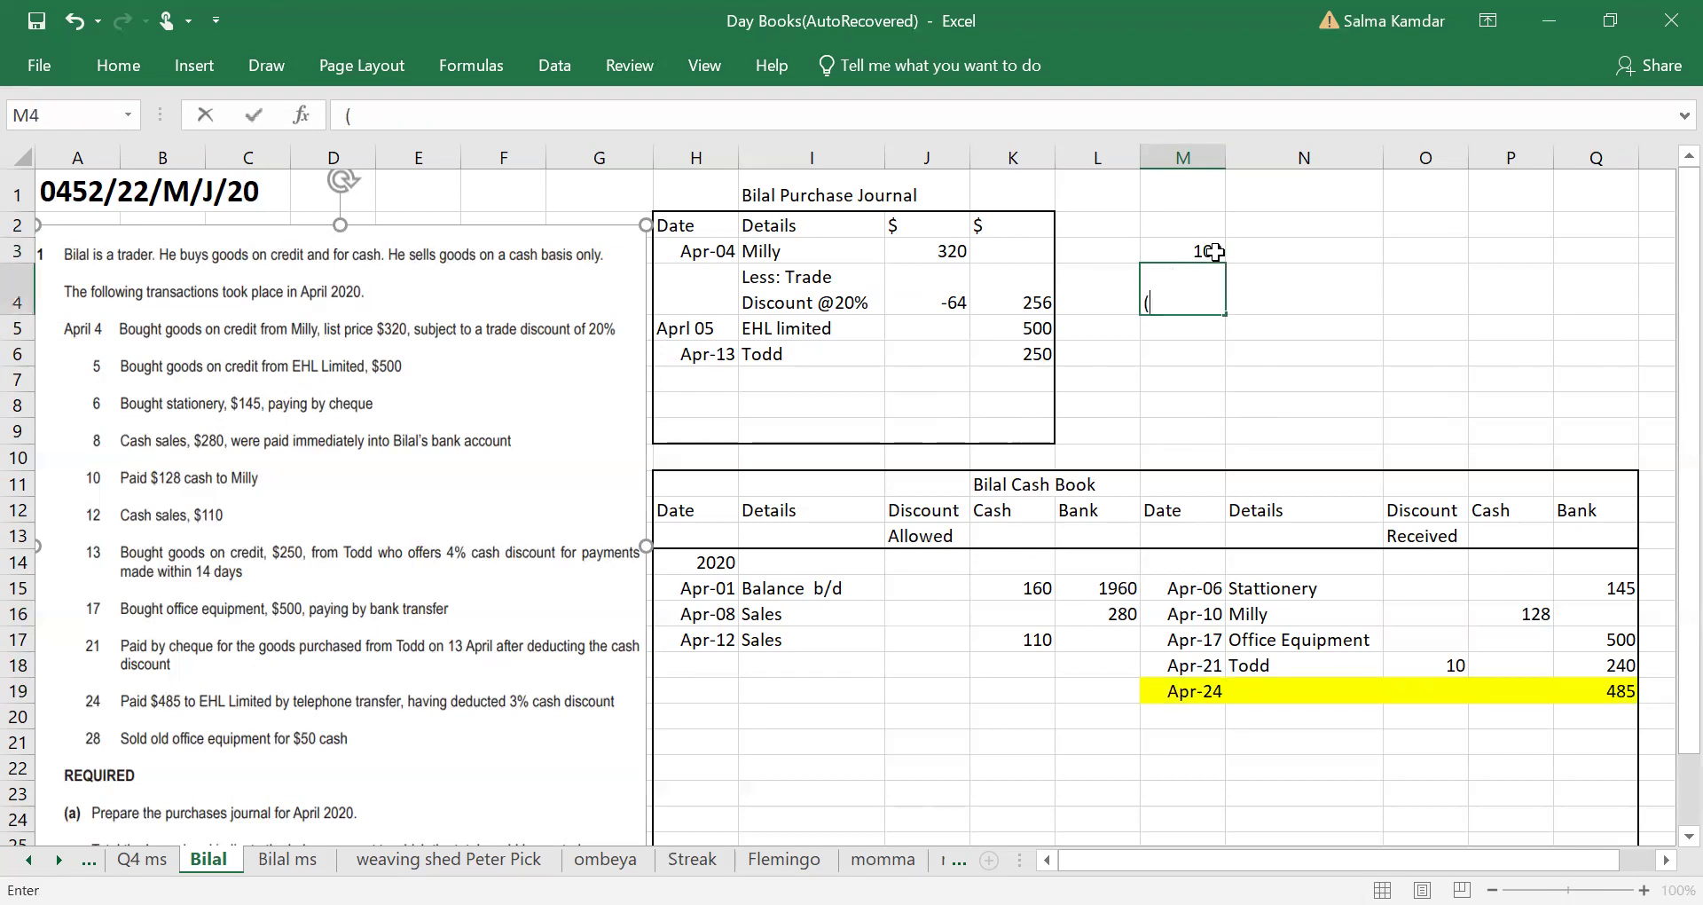
text(3)
key(Return)
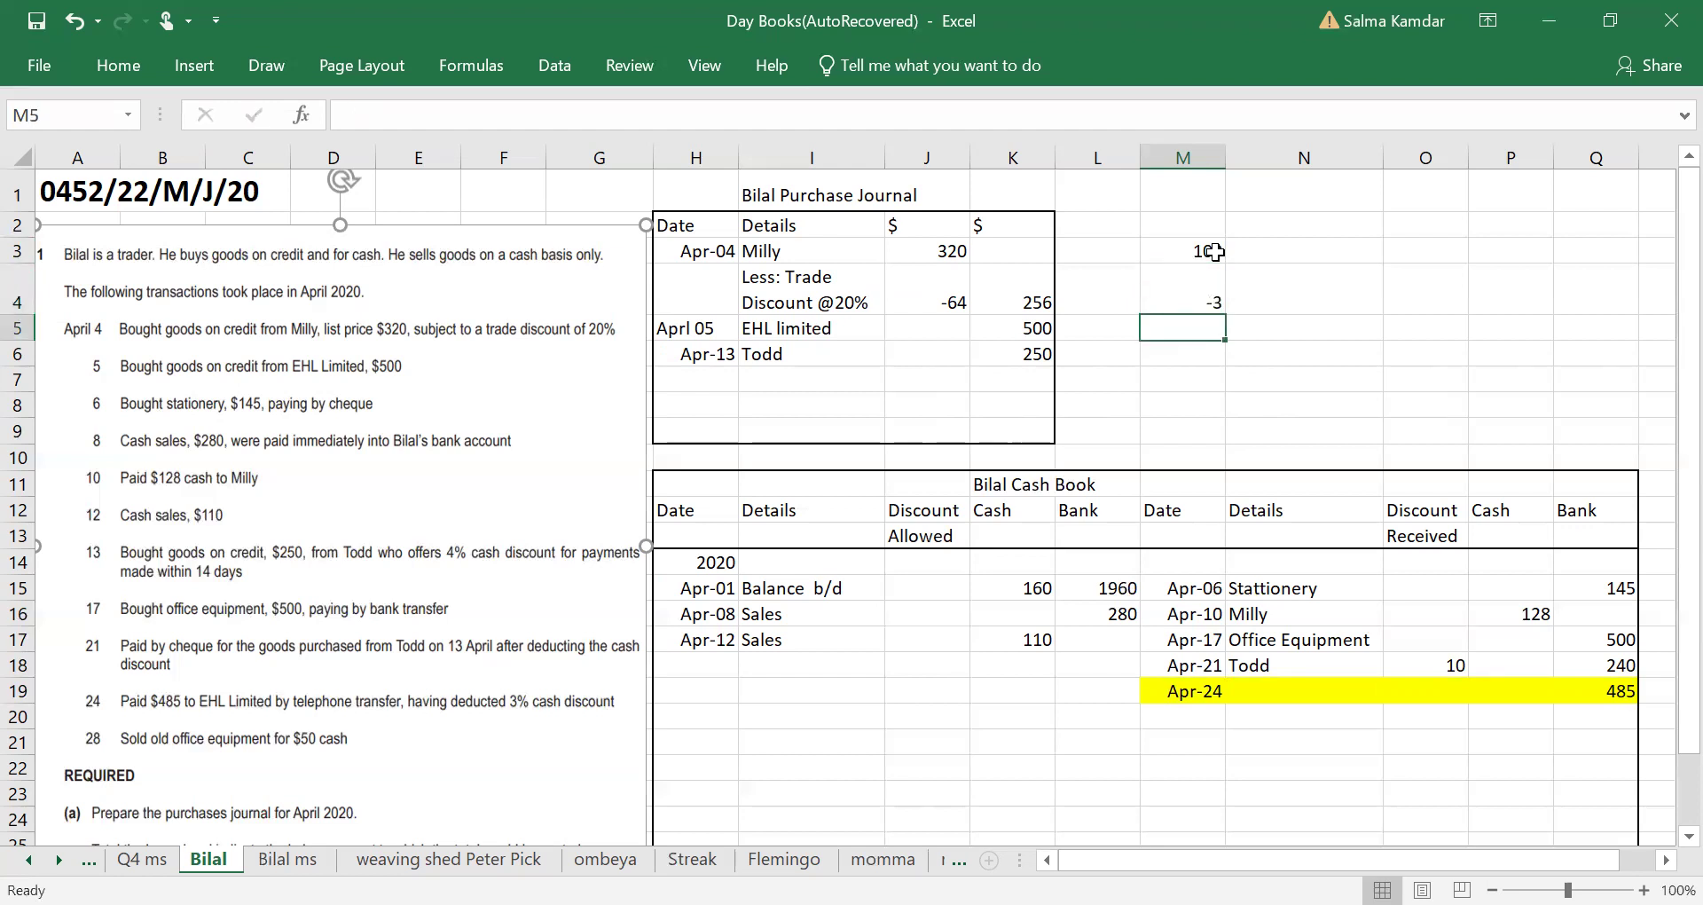
text(97)
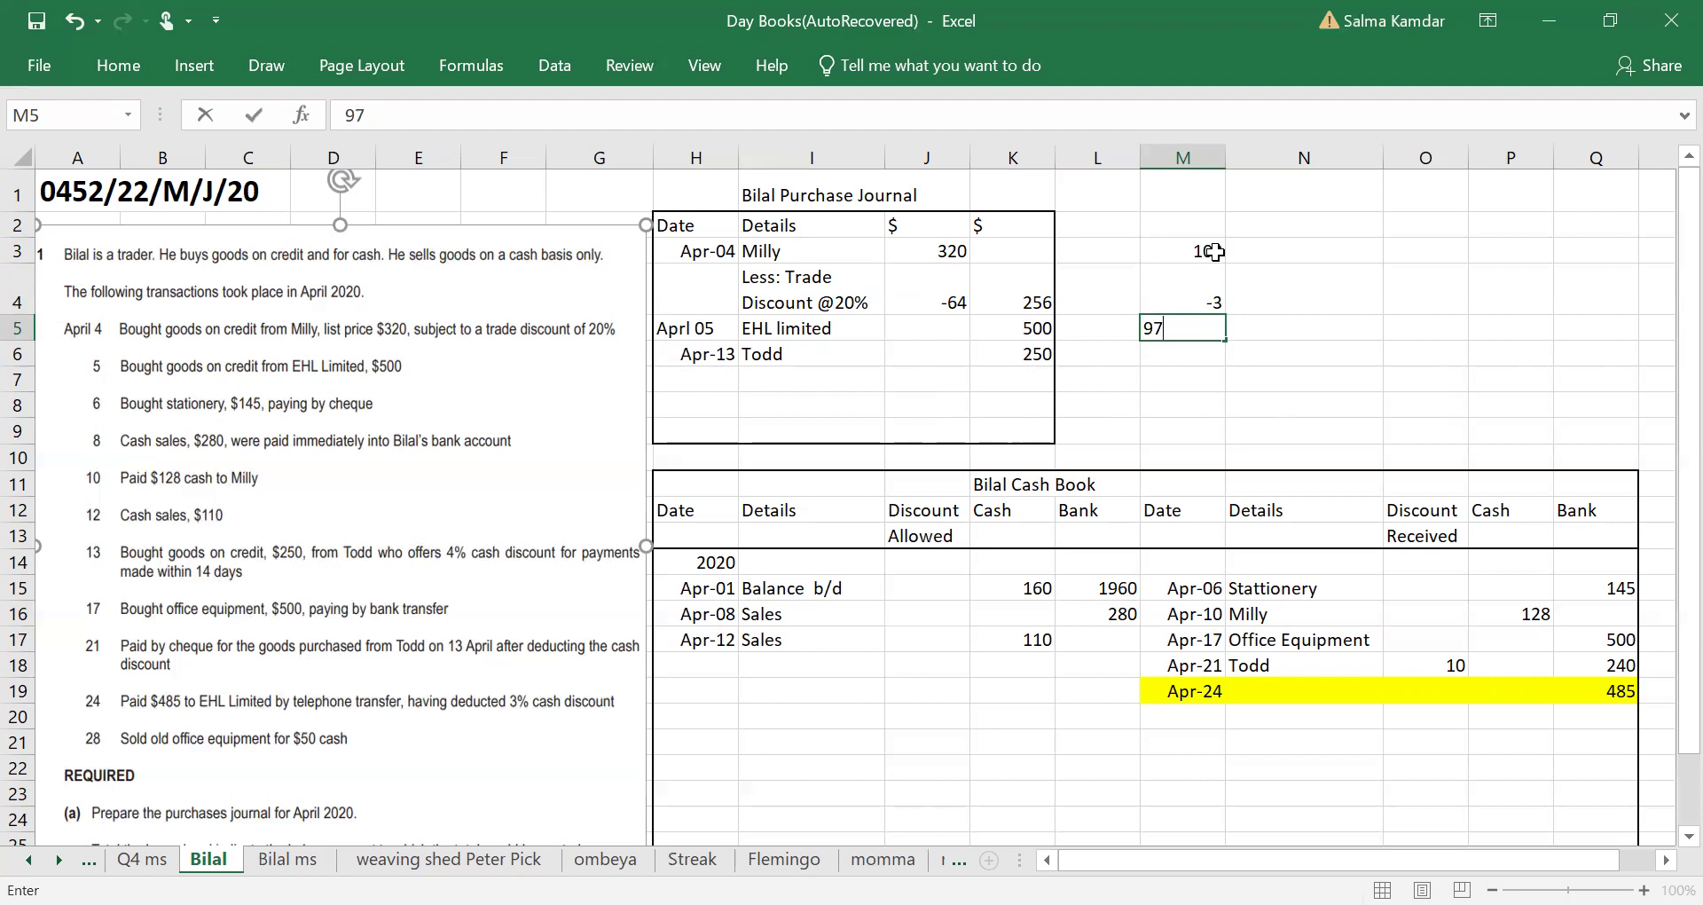
key(Return)
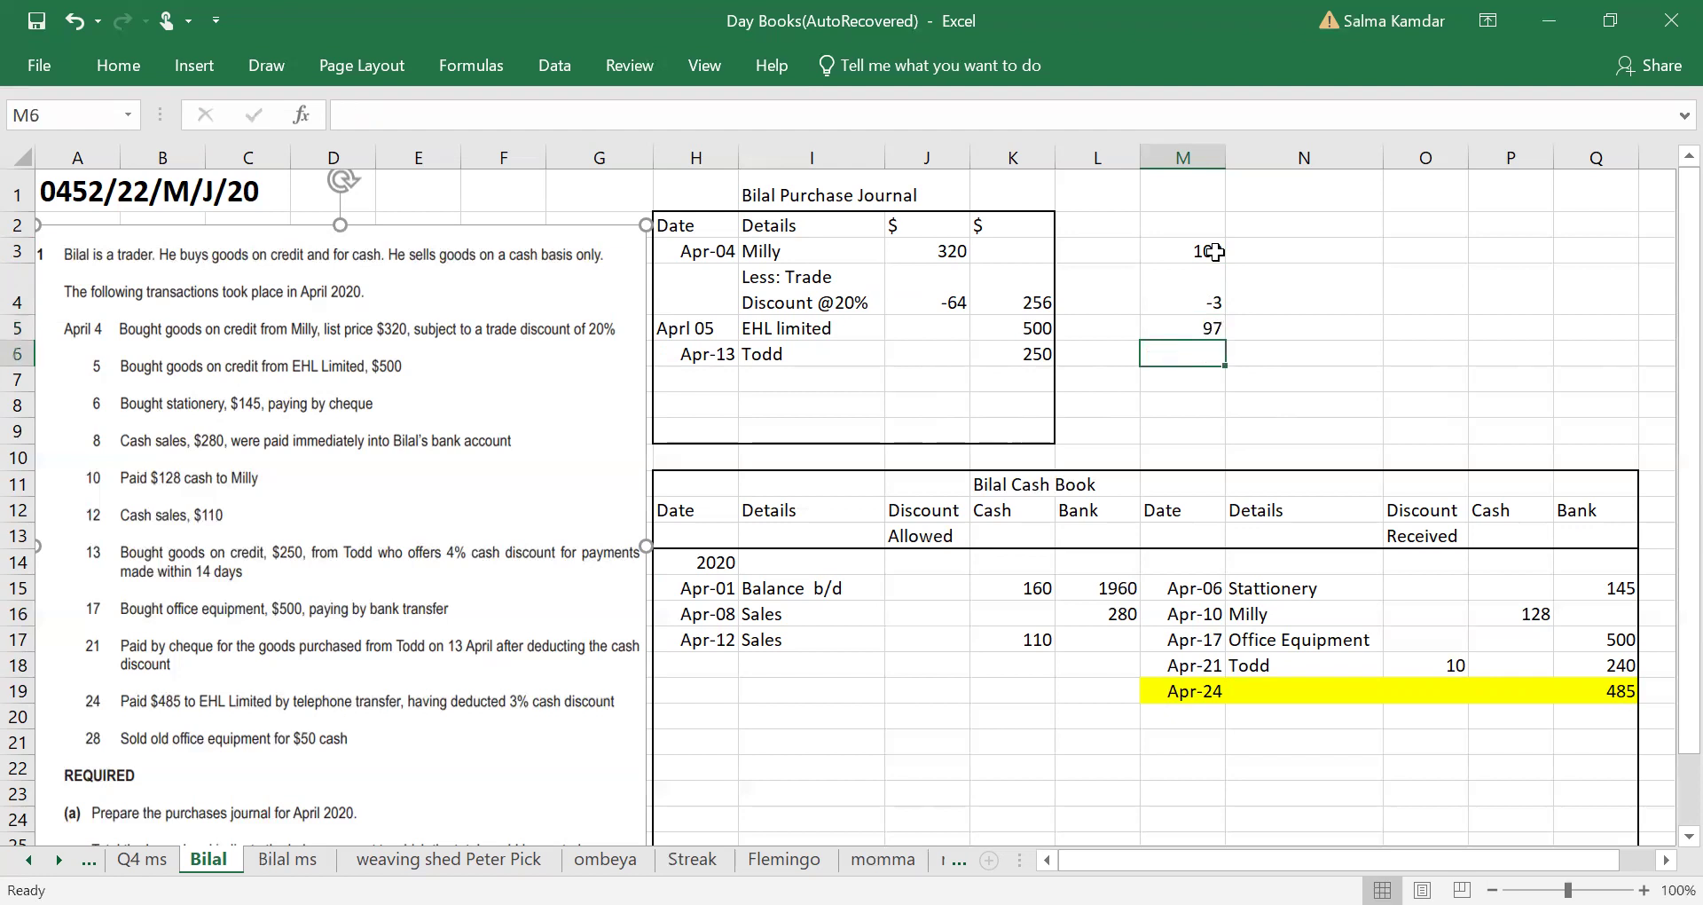
click(1473, 374)
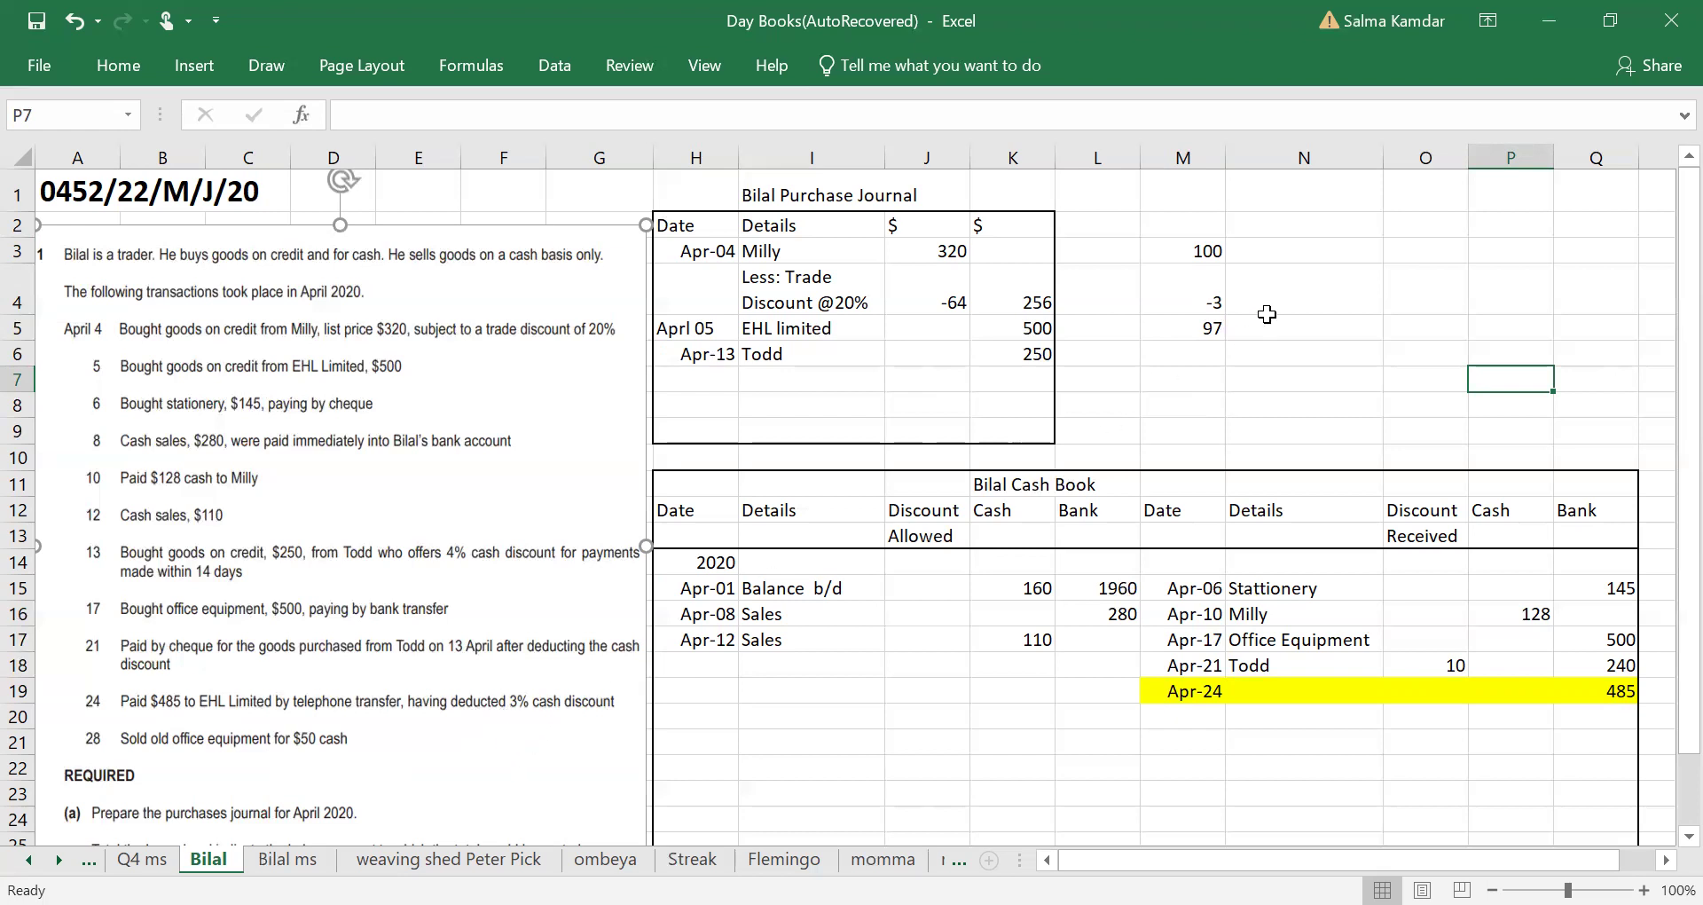
click(1166, 330)
click(1190, 254)
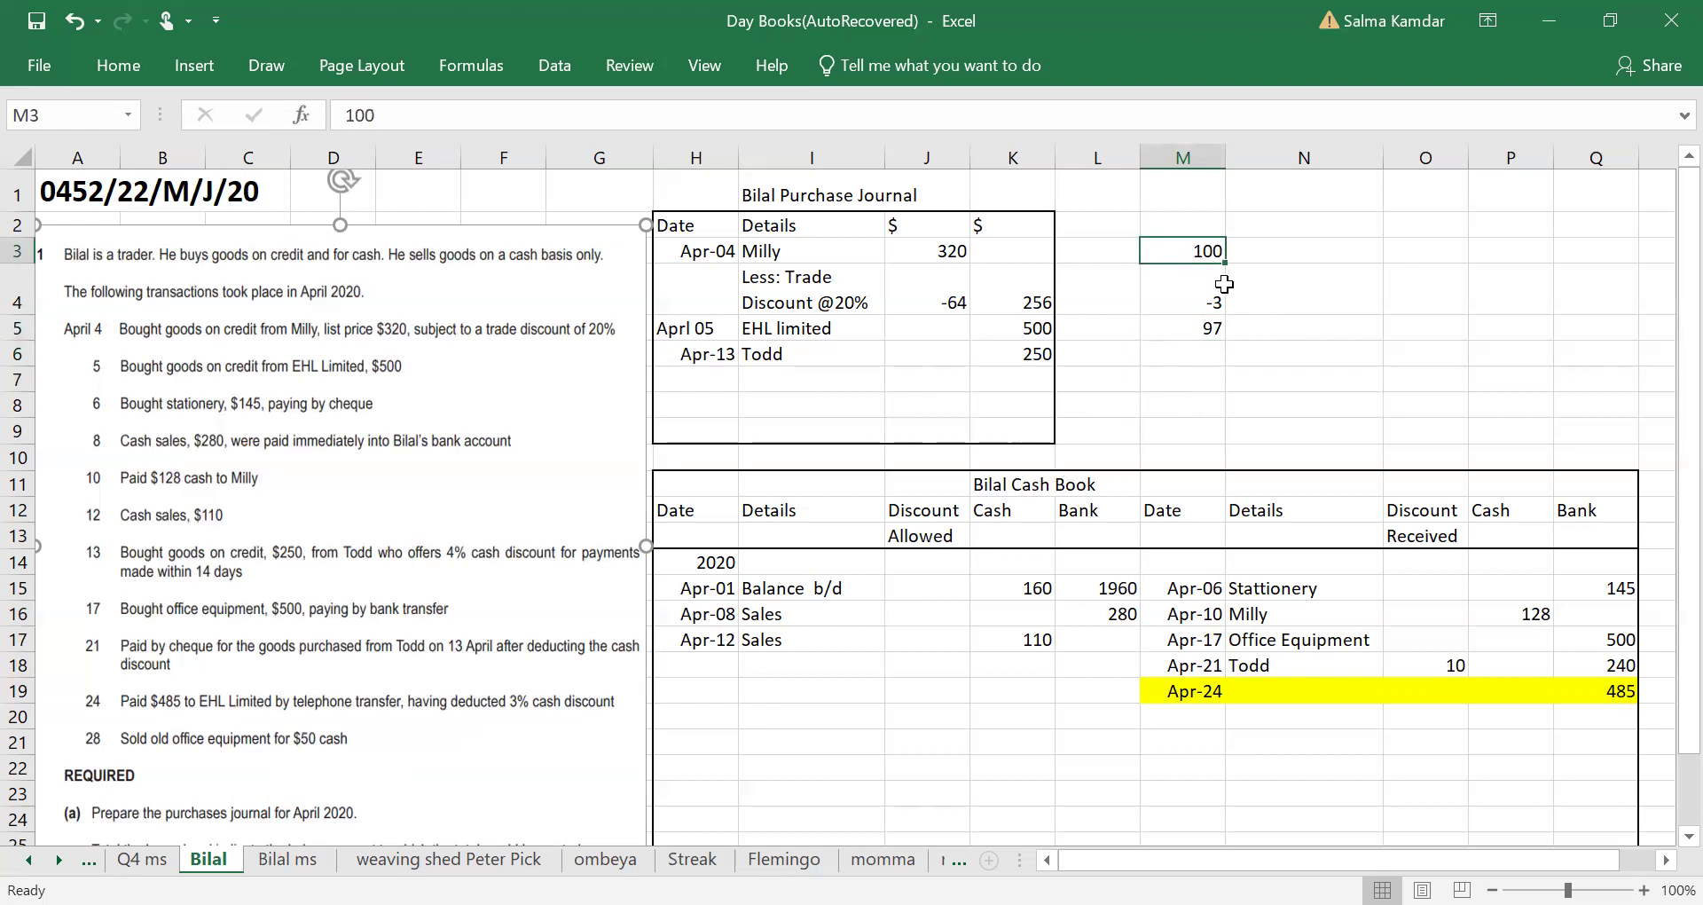
click(1206, 332)
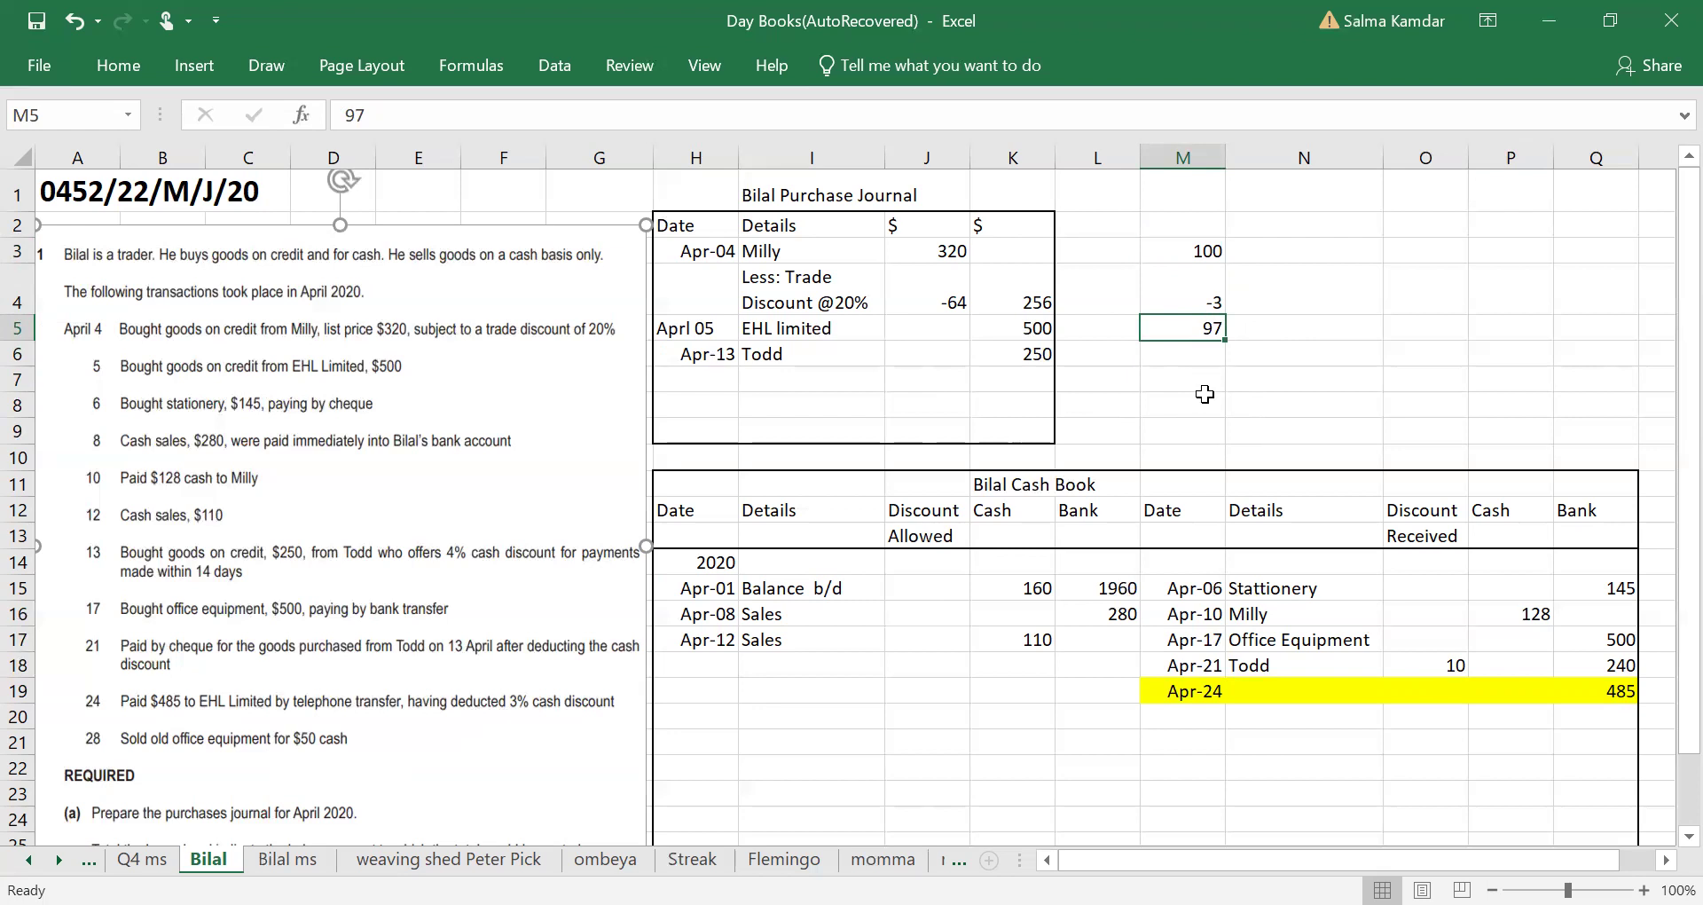
Step: Enter the amount paid, 485, in O5 and highlight M5:O5 with yellow fill to match it with the 97
click(1394, 328)
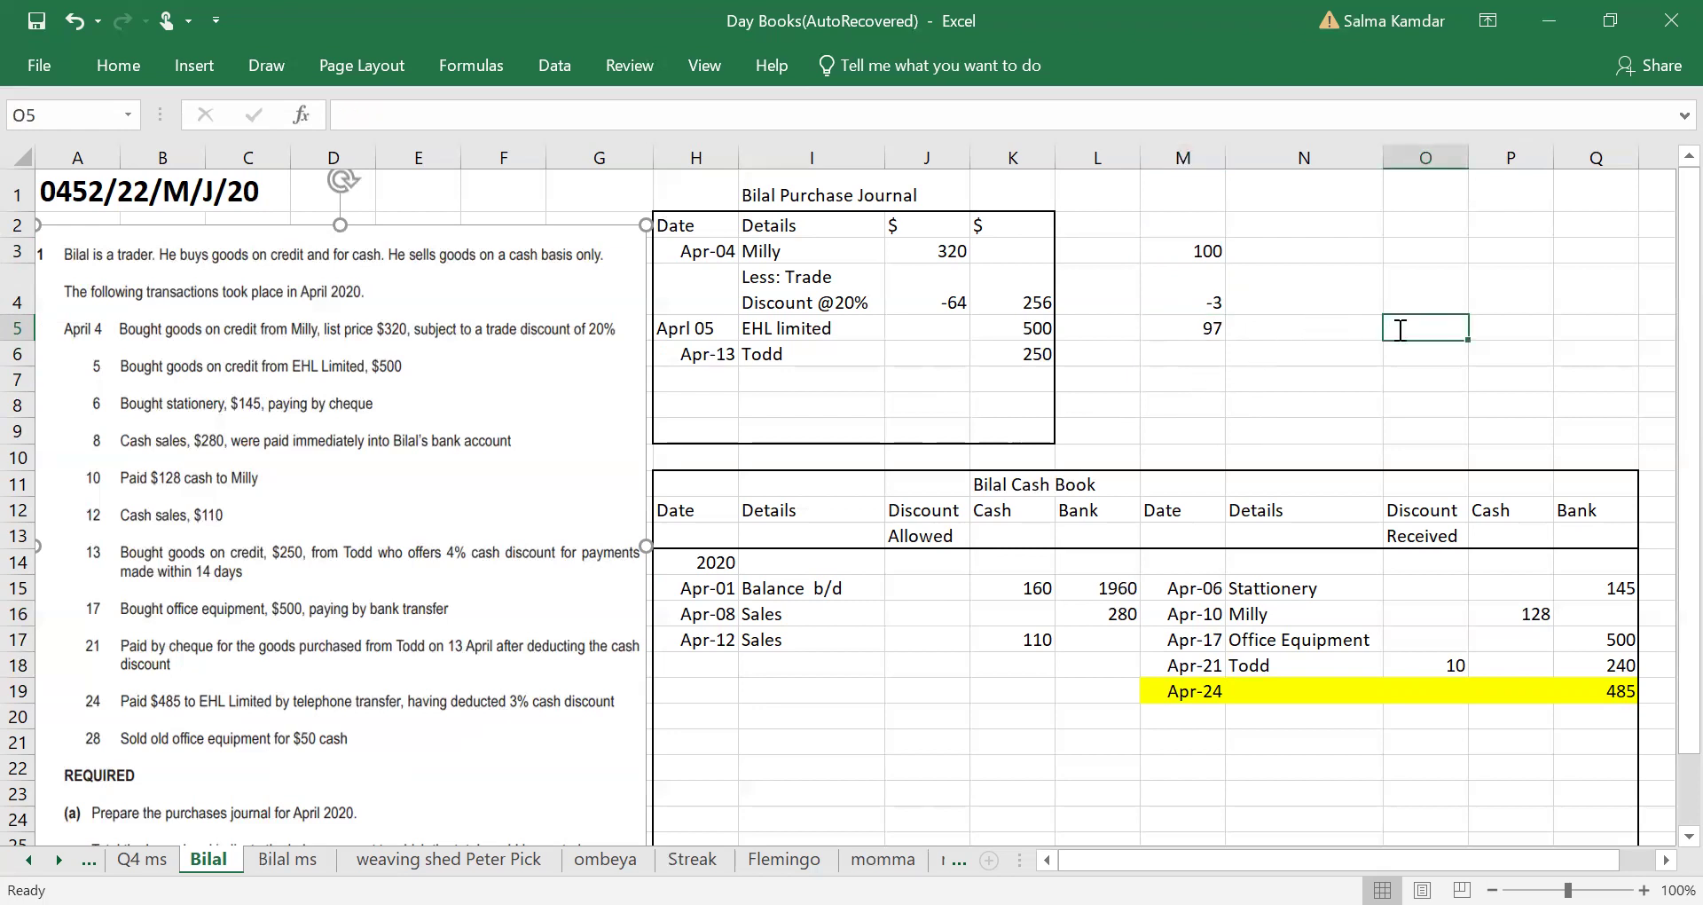
text(485)
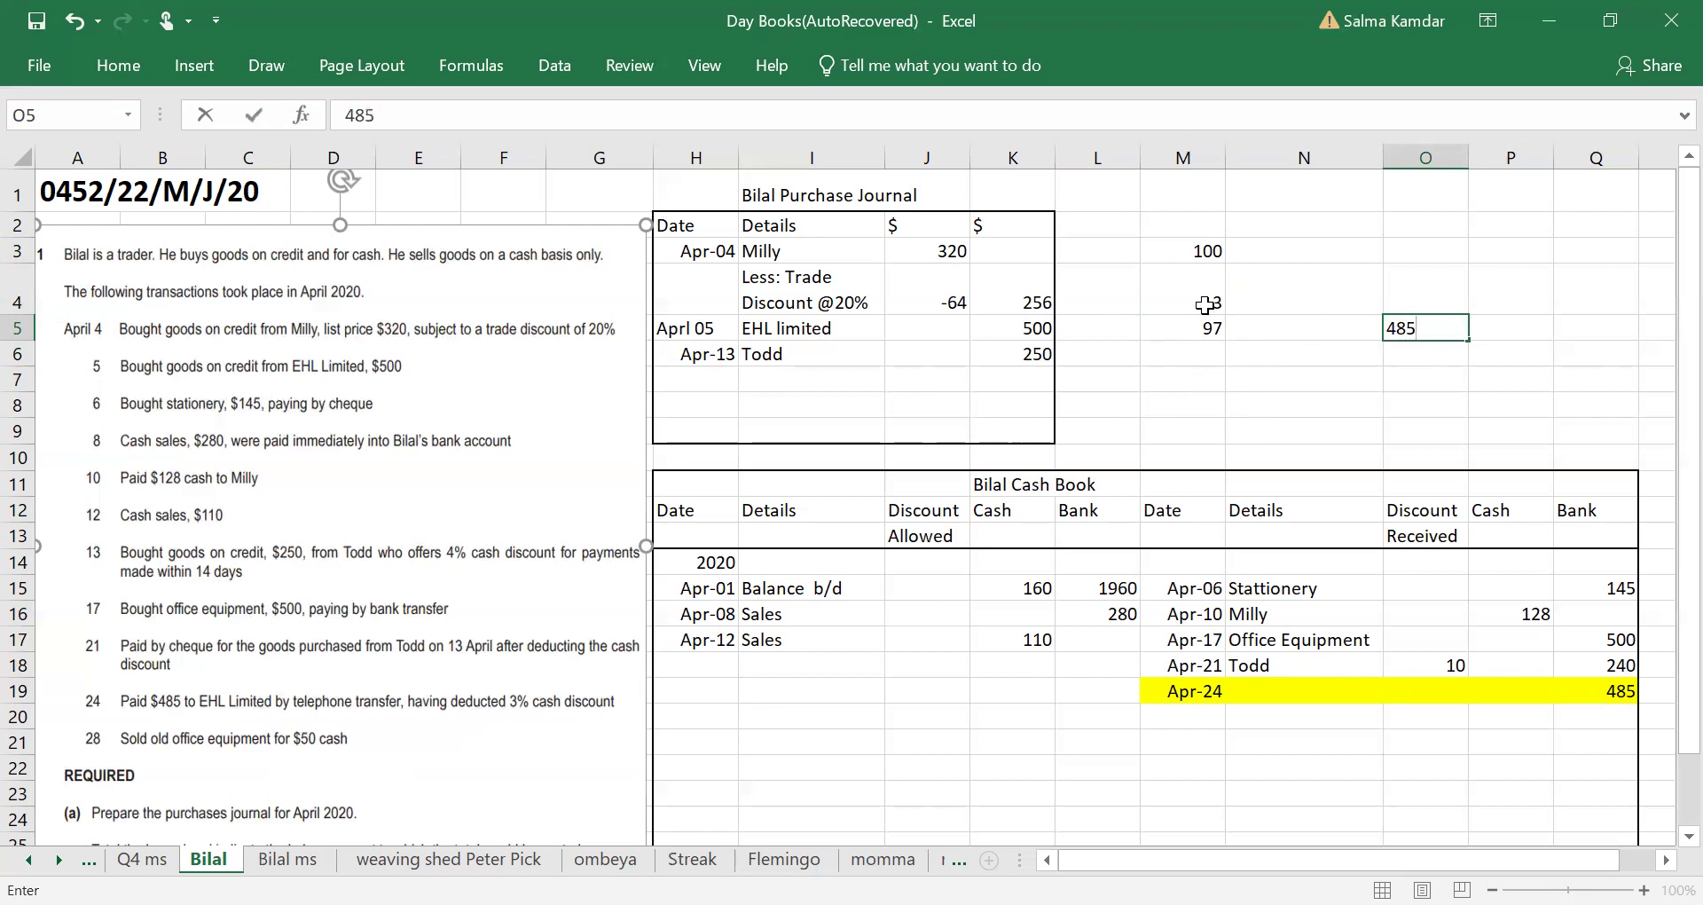
drag(1208, 329, 1428, 328)
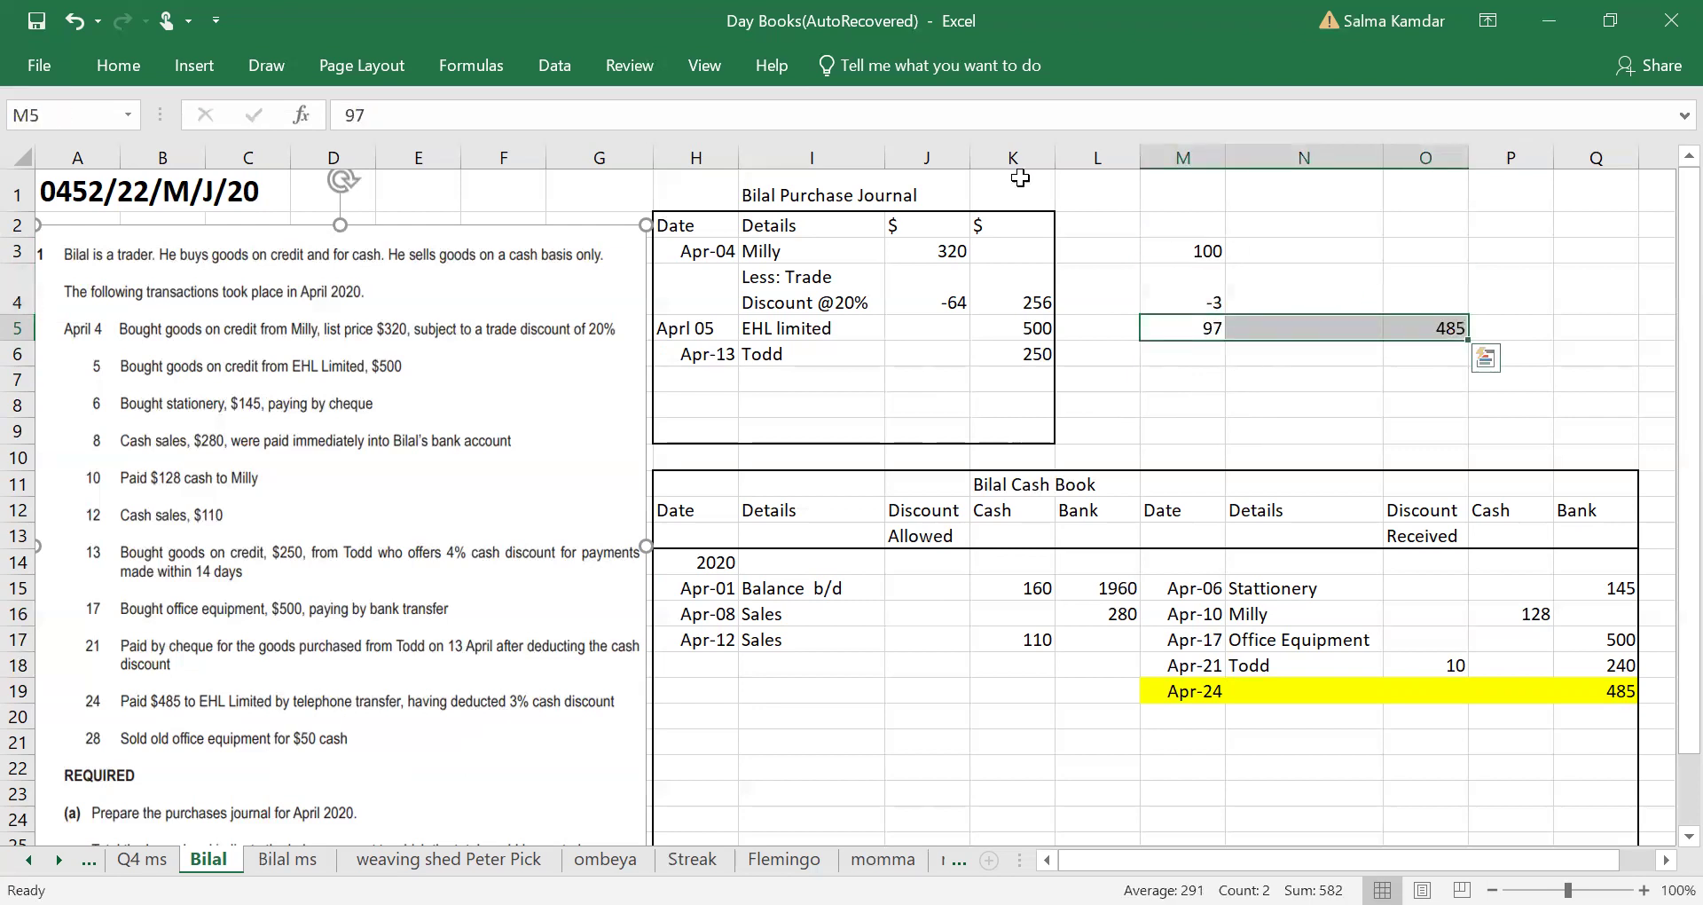
click(91, 66)
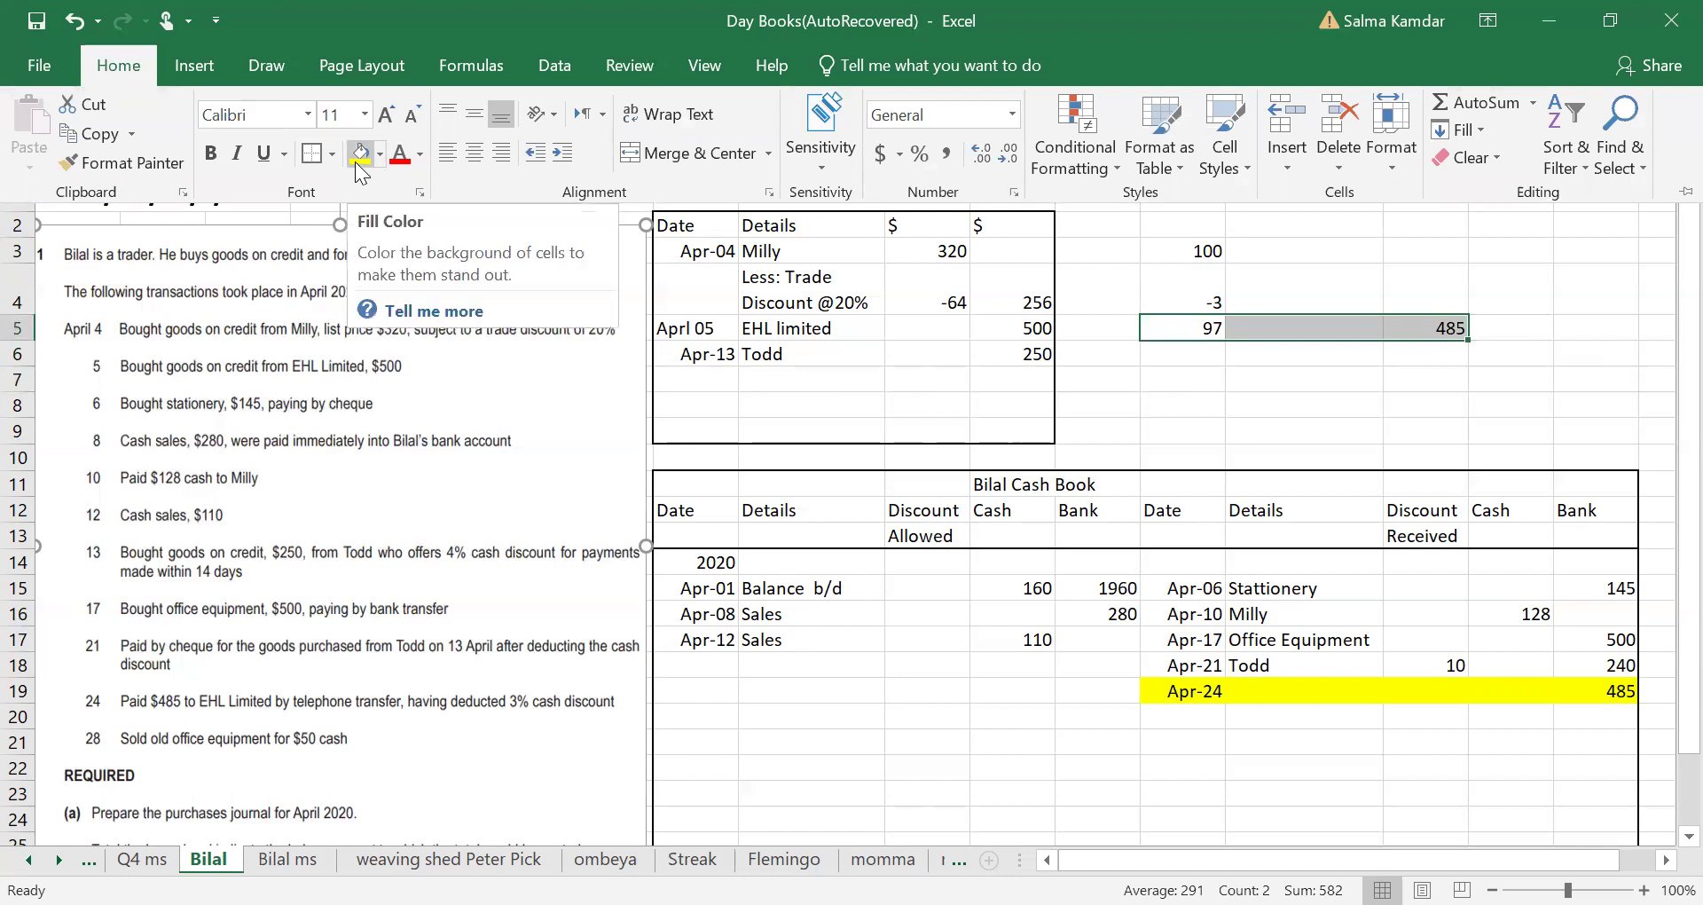
click(359, 155)
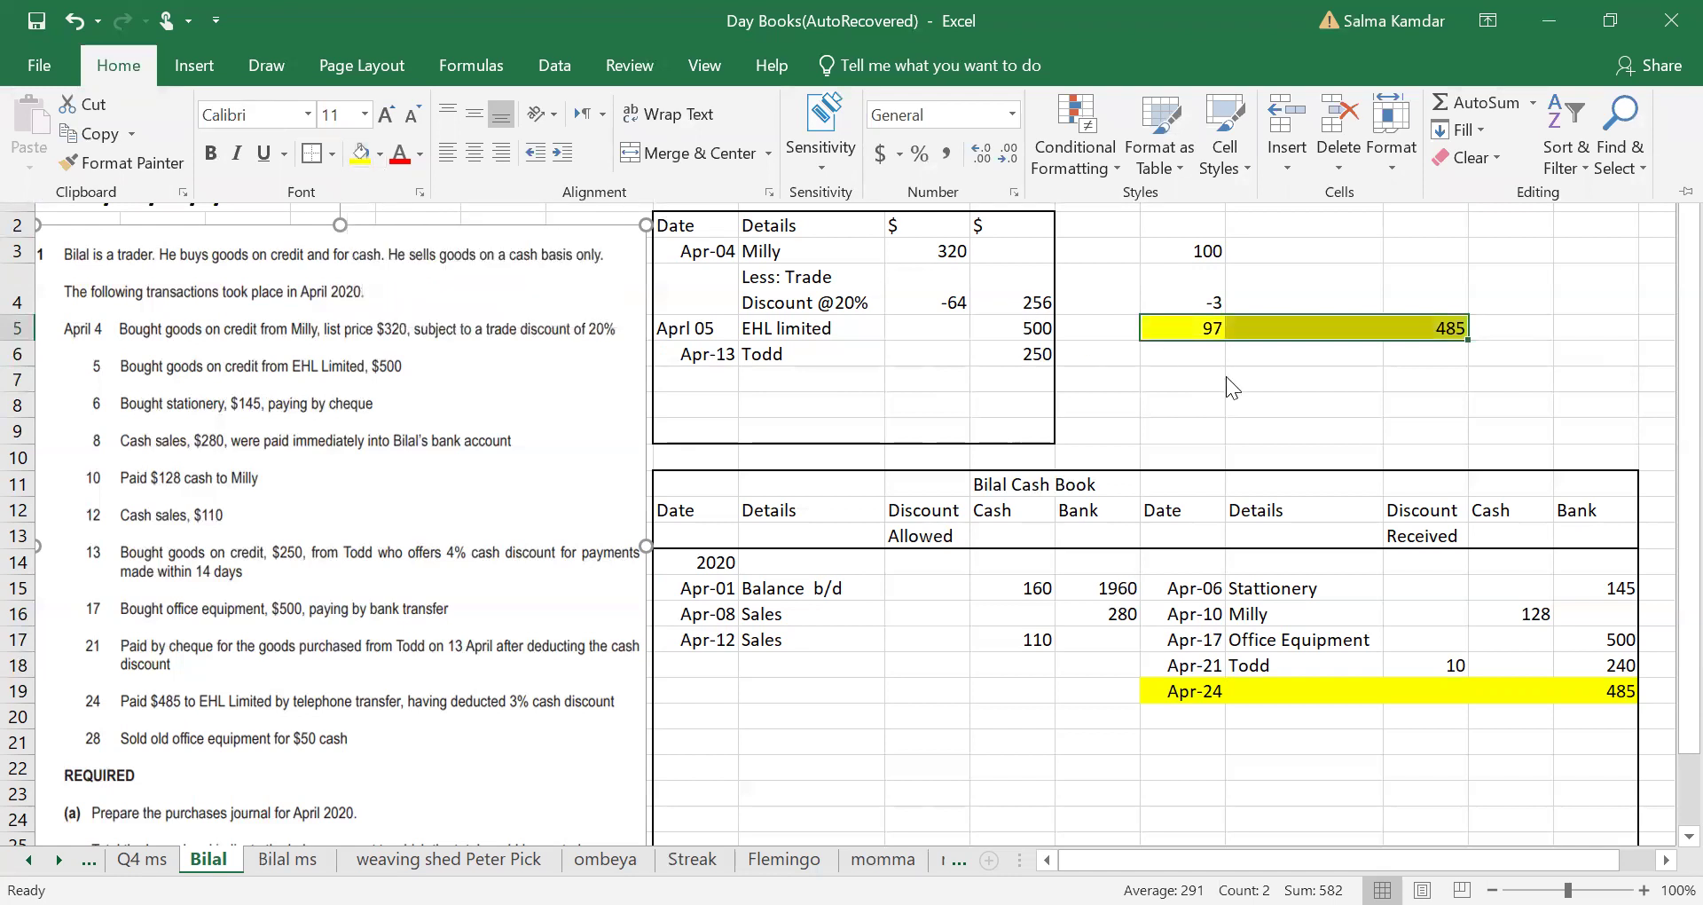
Step: Mark the unknown discount with "?" in O4 and write its working, 485*3/97, as text in N4
click(1409, 293)
text(?)
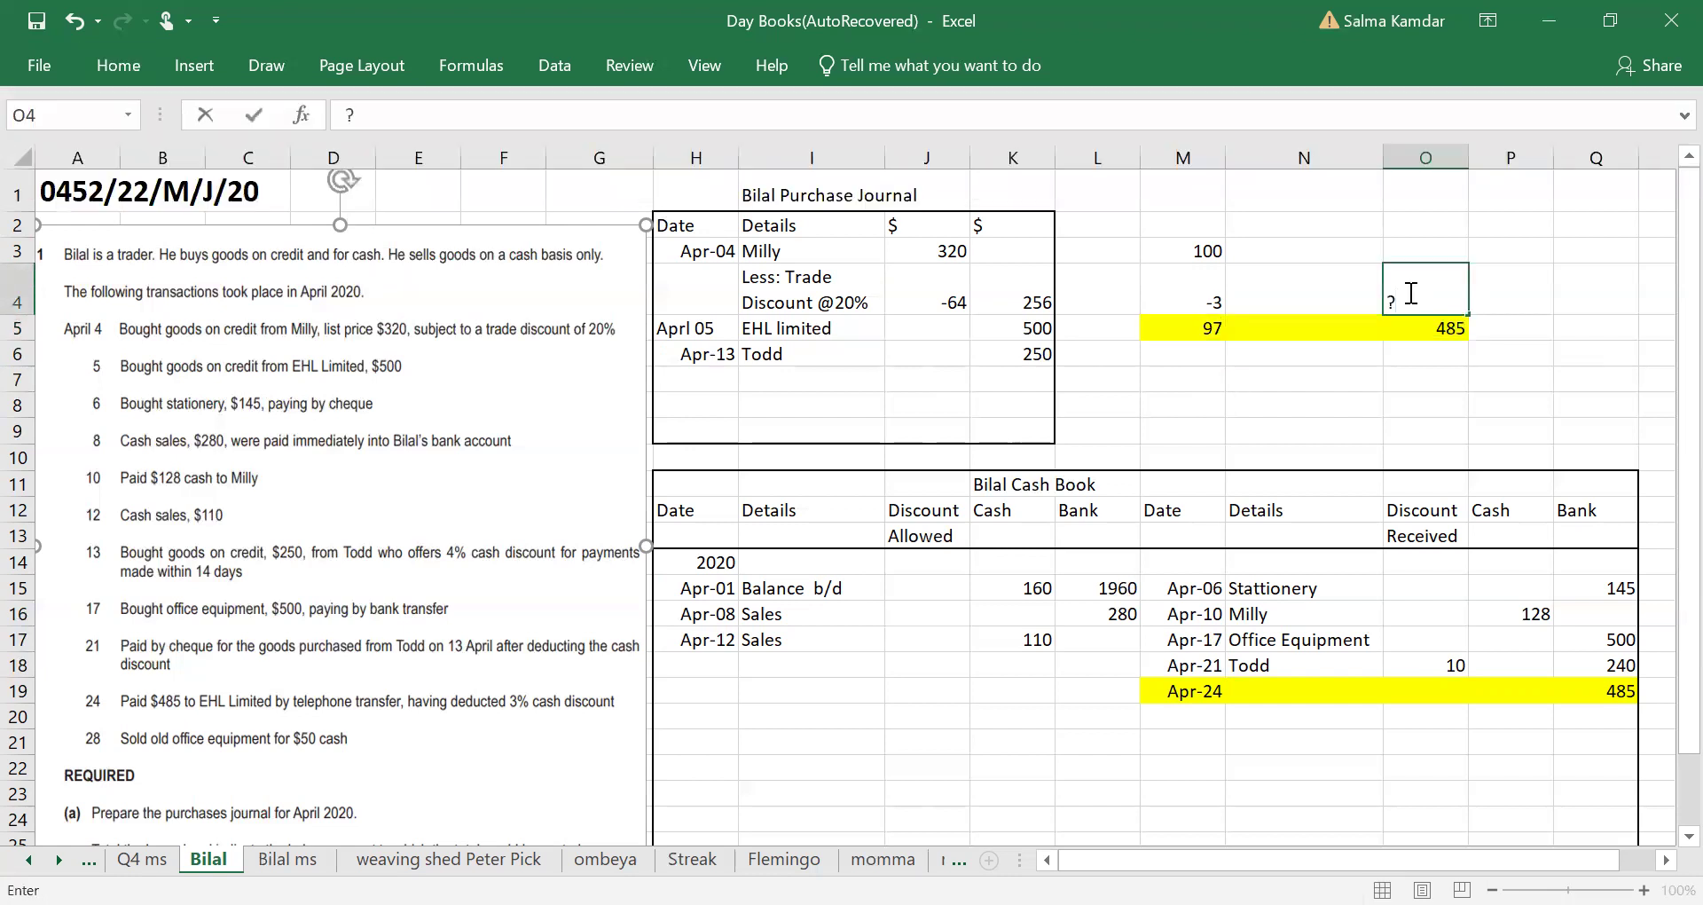
click(1455, 418)
click(1424, 333)
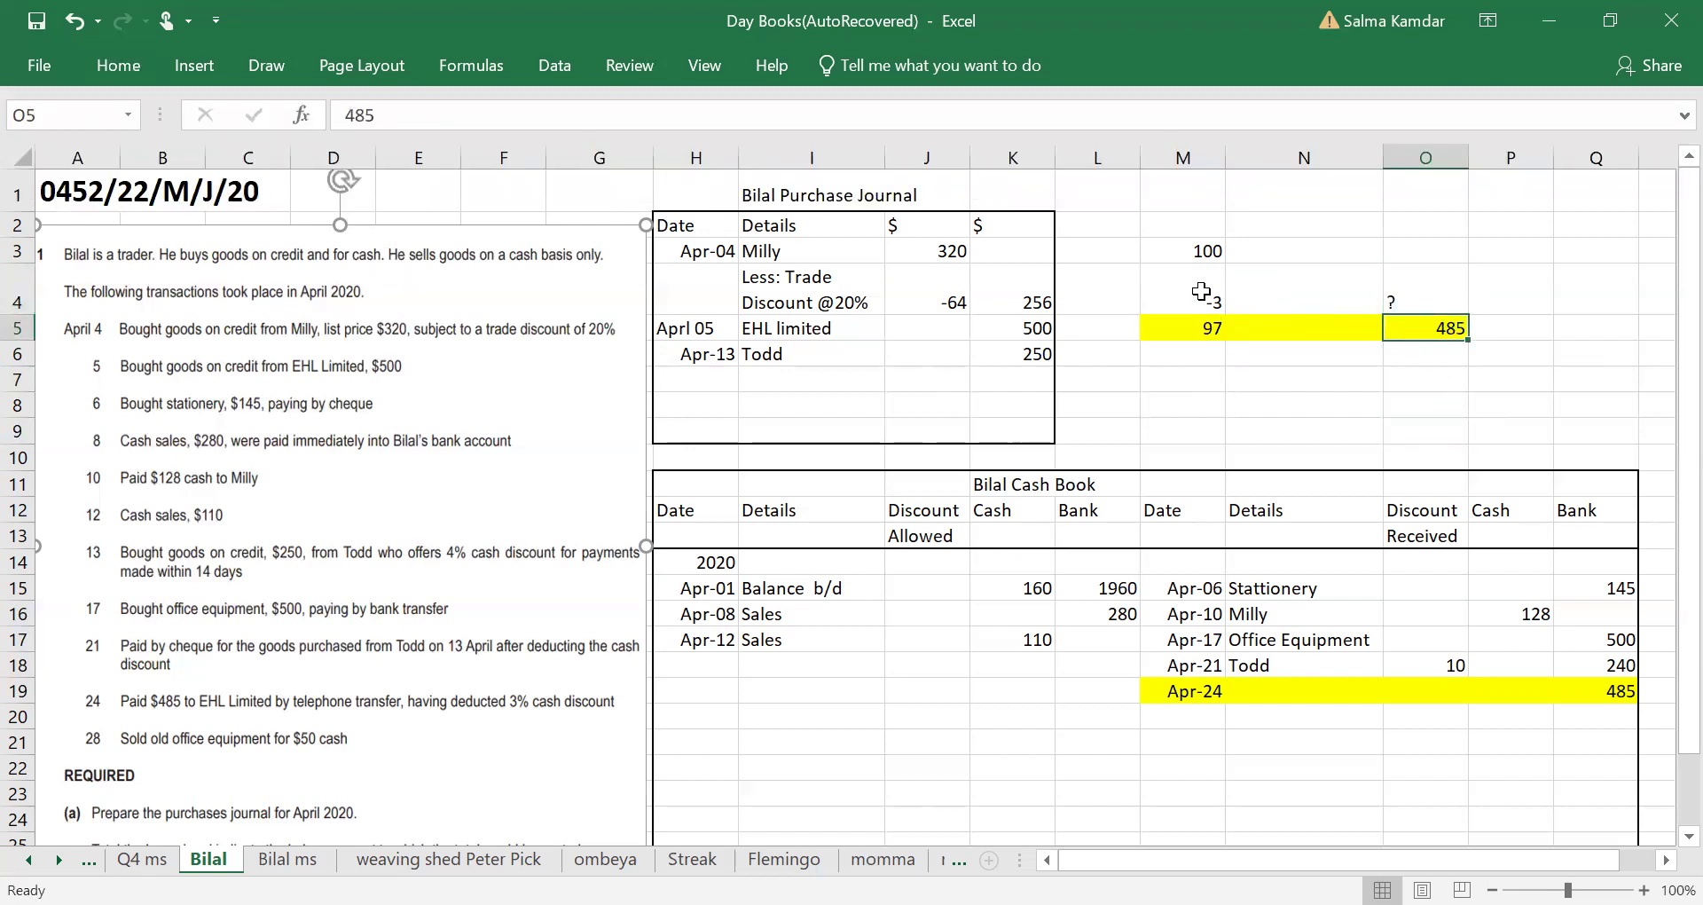
click(1202, 291)
click(1264, 293)
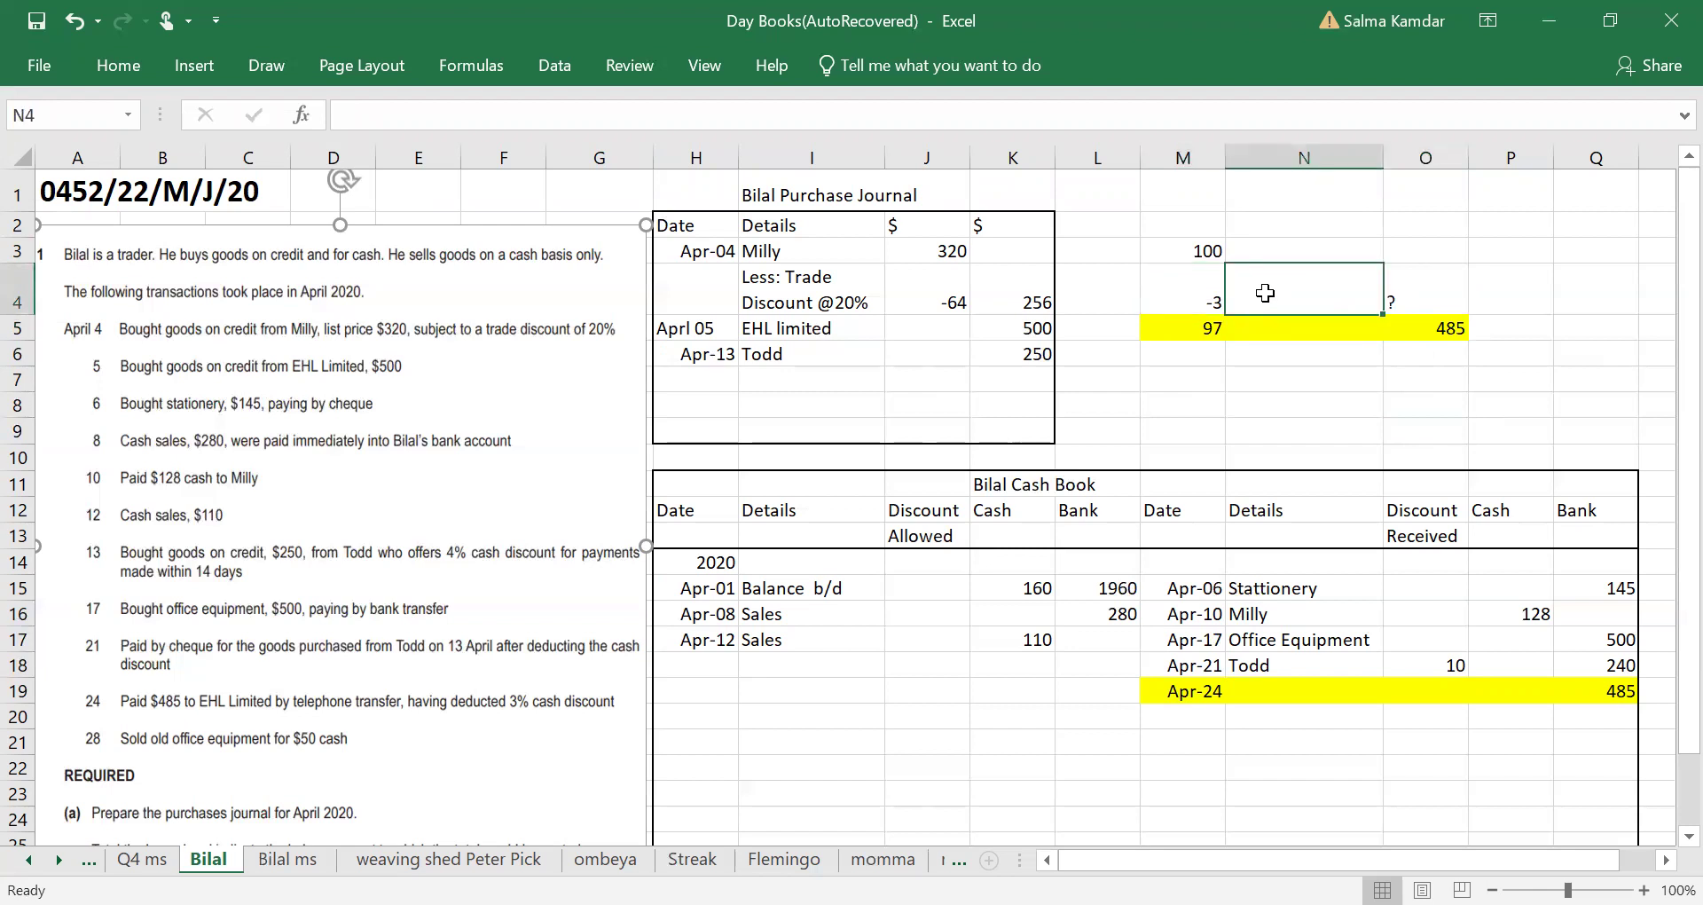
text(485*3)
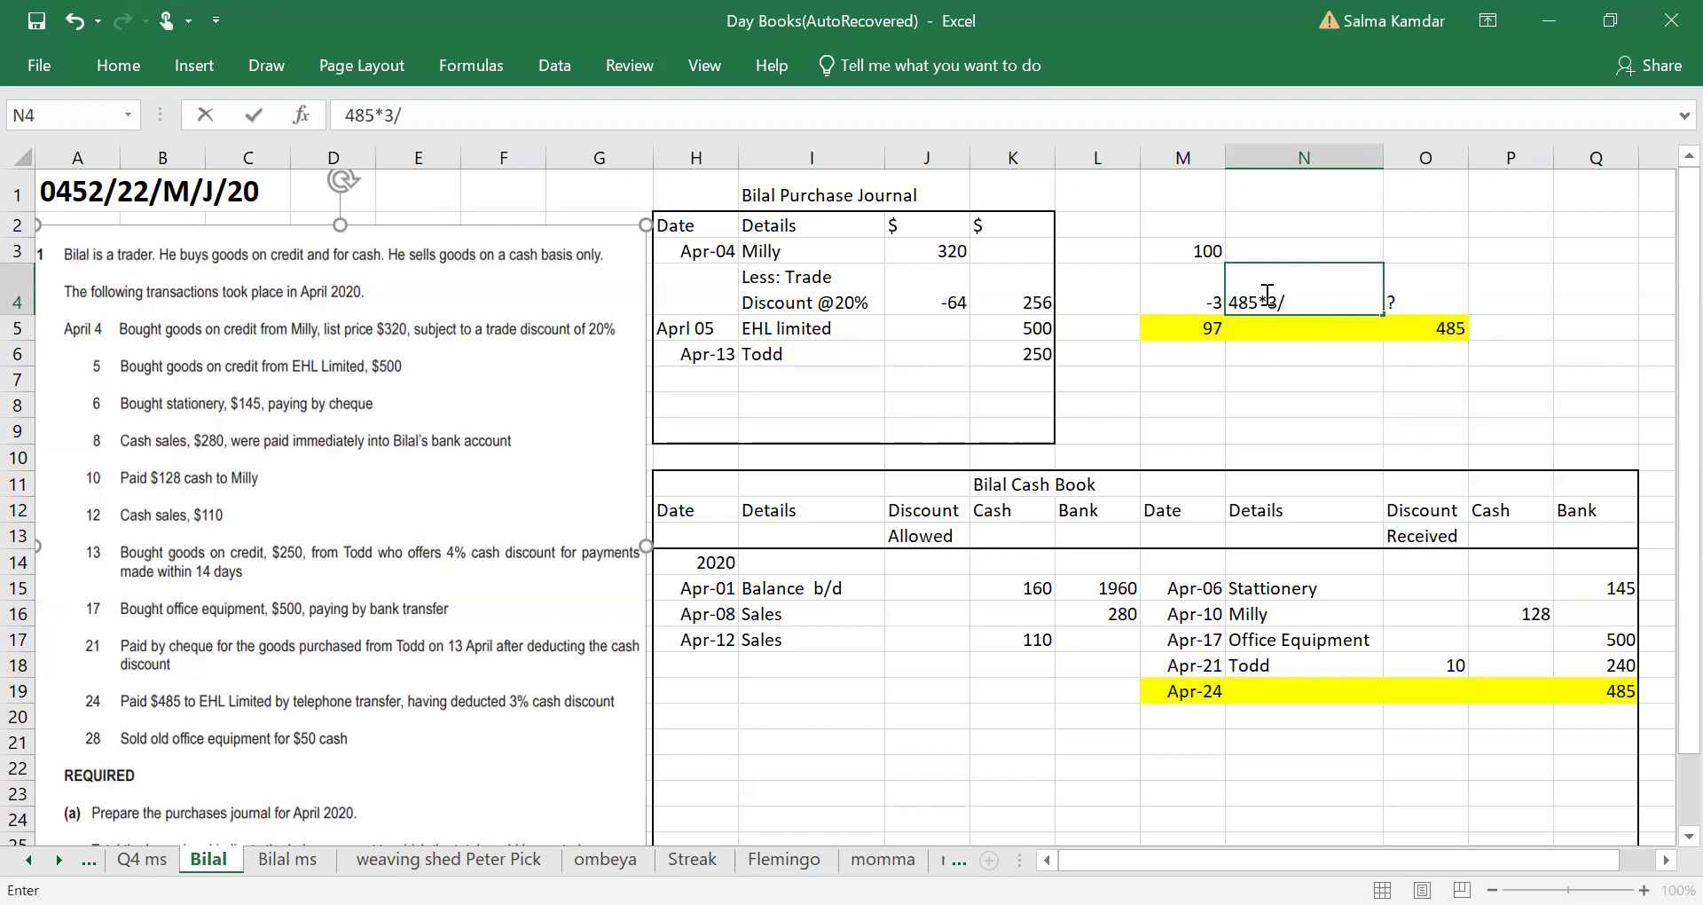
text(/9)
Step: Add an outside border around the discount working in M4:O6
mouse_move(1180, 282)
mouse_down()
mouse_move(1454, 302)
mouse_move(1463, 349)
mouse_up()
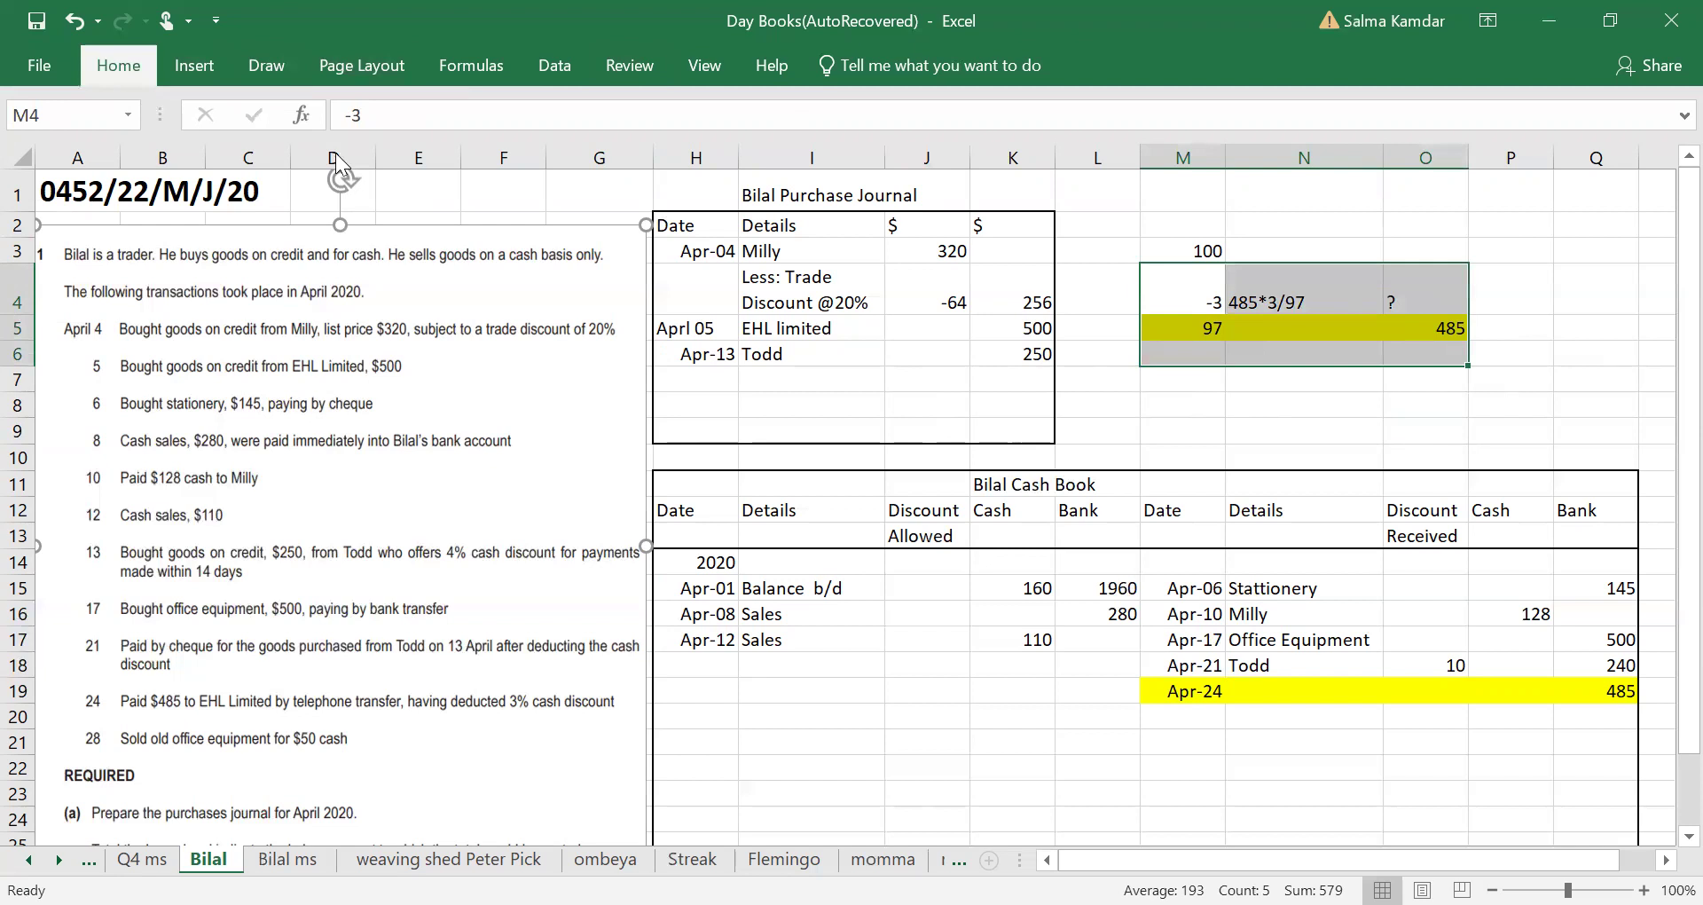
click(119, 67)
click(1430, 791)
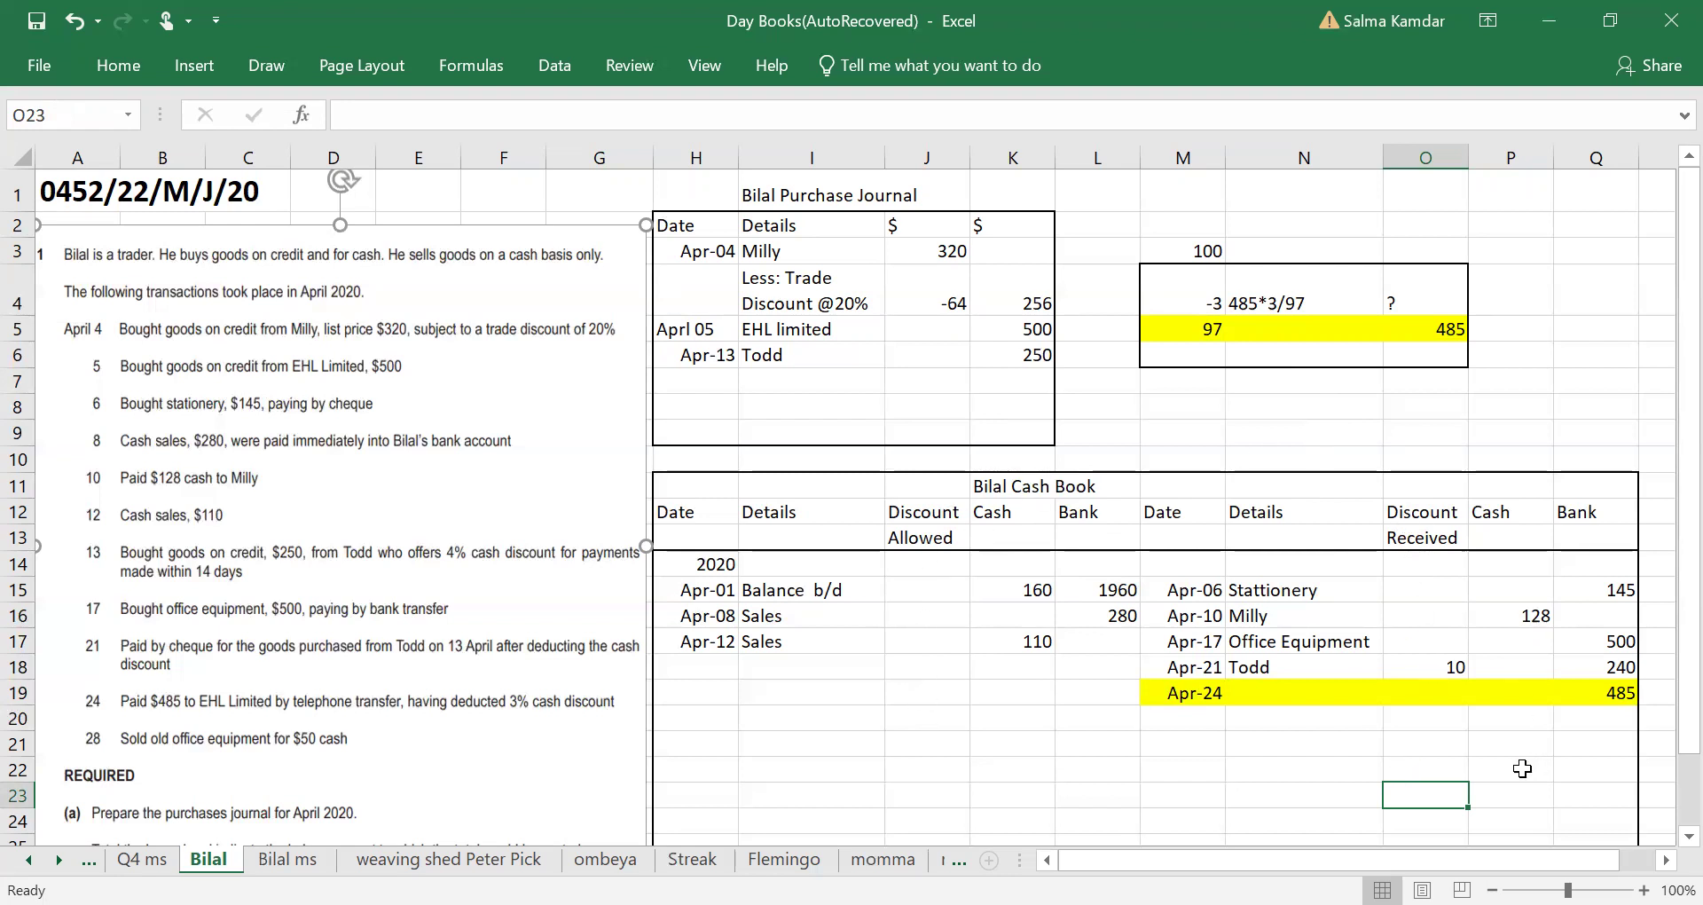
double_click(1431, 291)
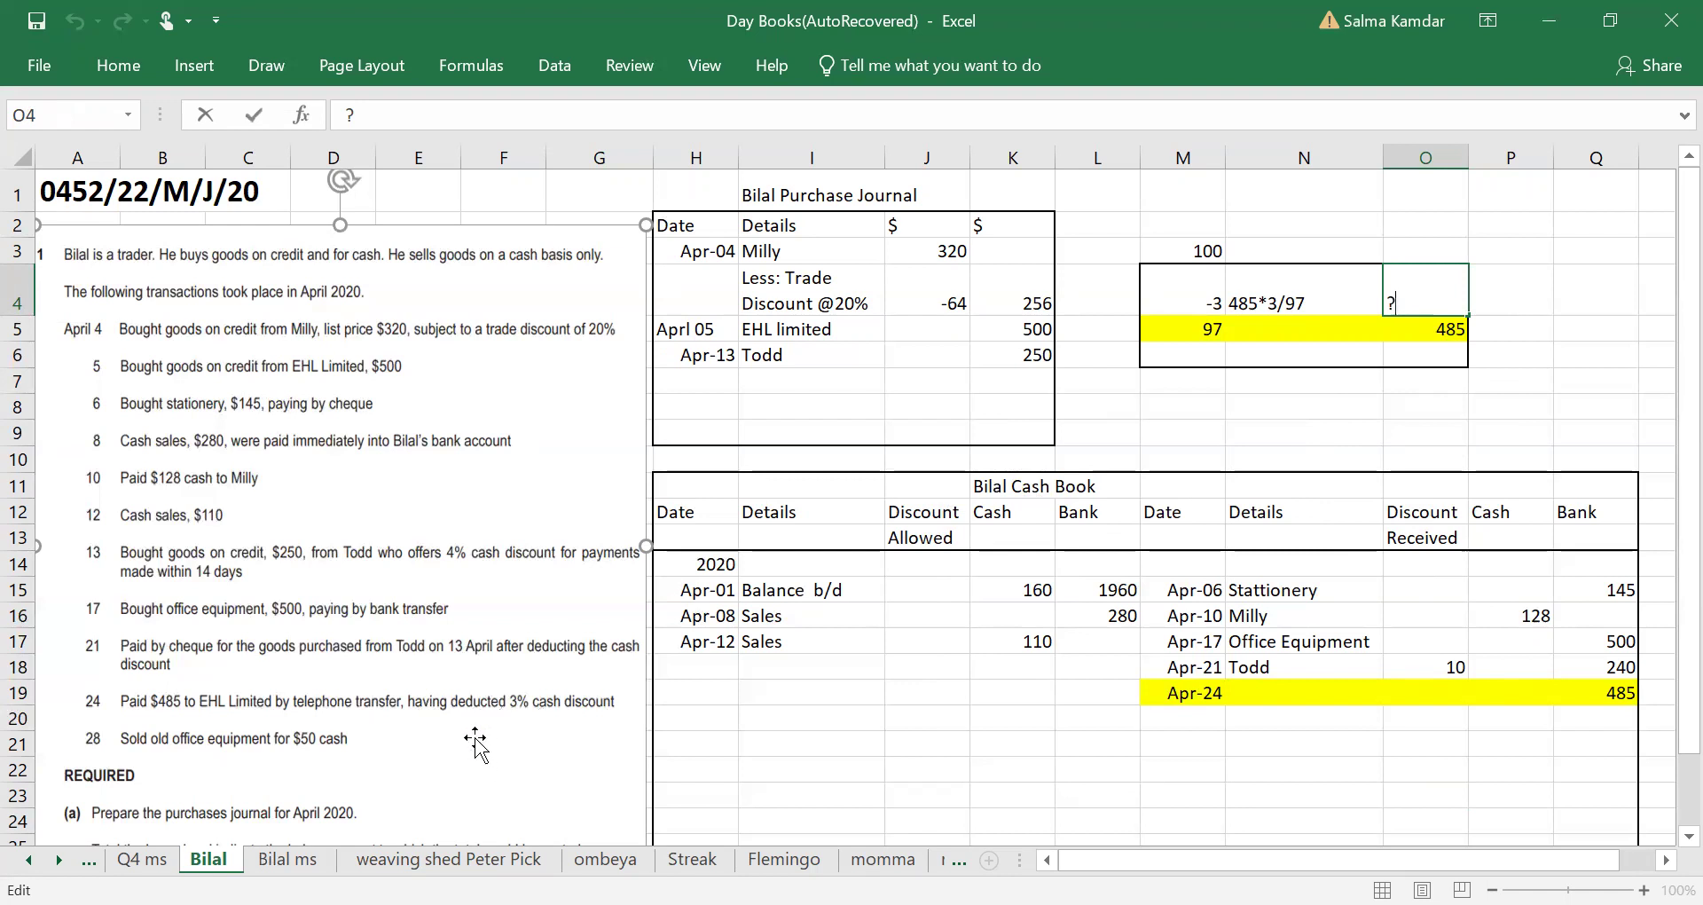
click(1432, 331)
drag(1179, 229, 1197, 354)
click(1197, 237)
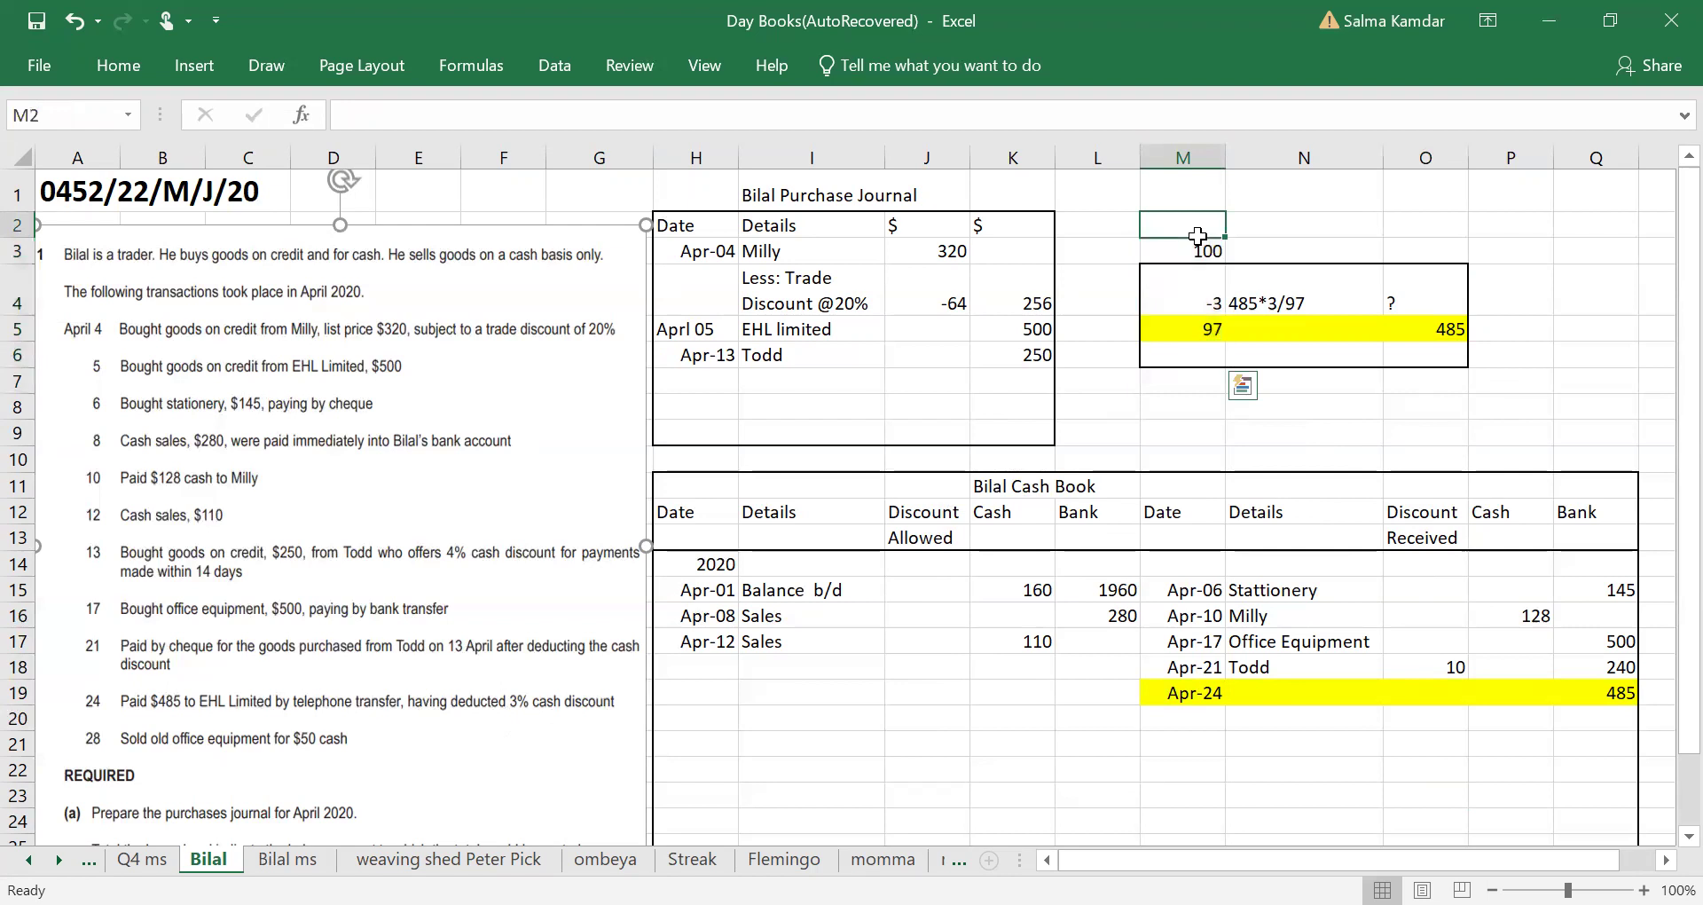
click(1205, 252)
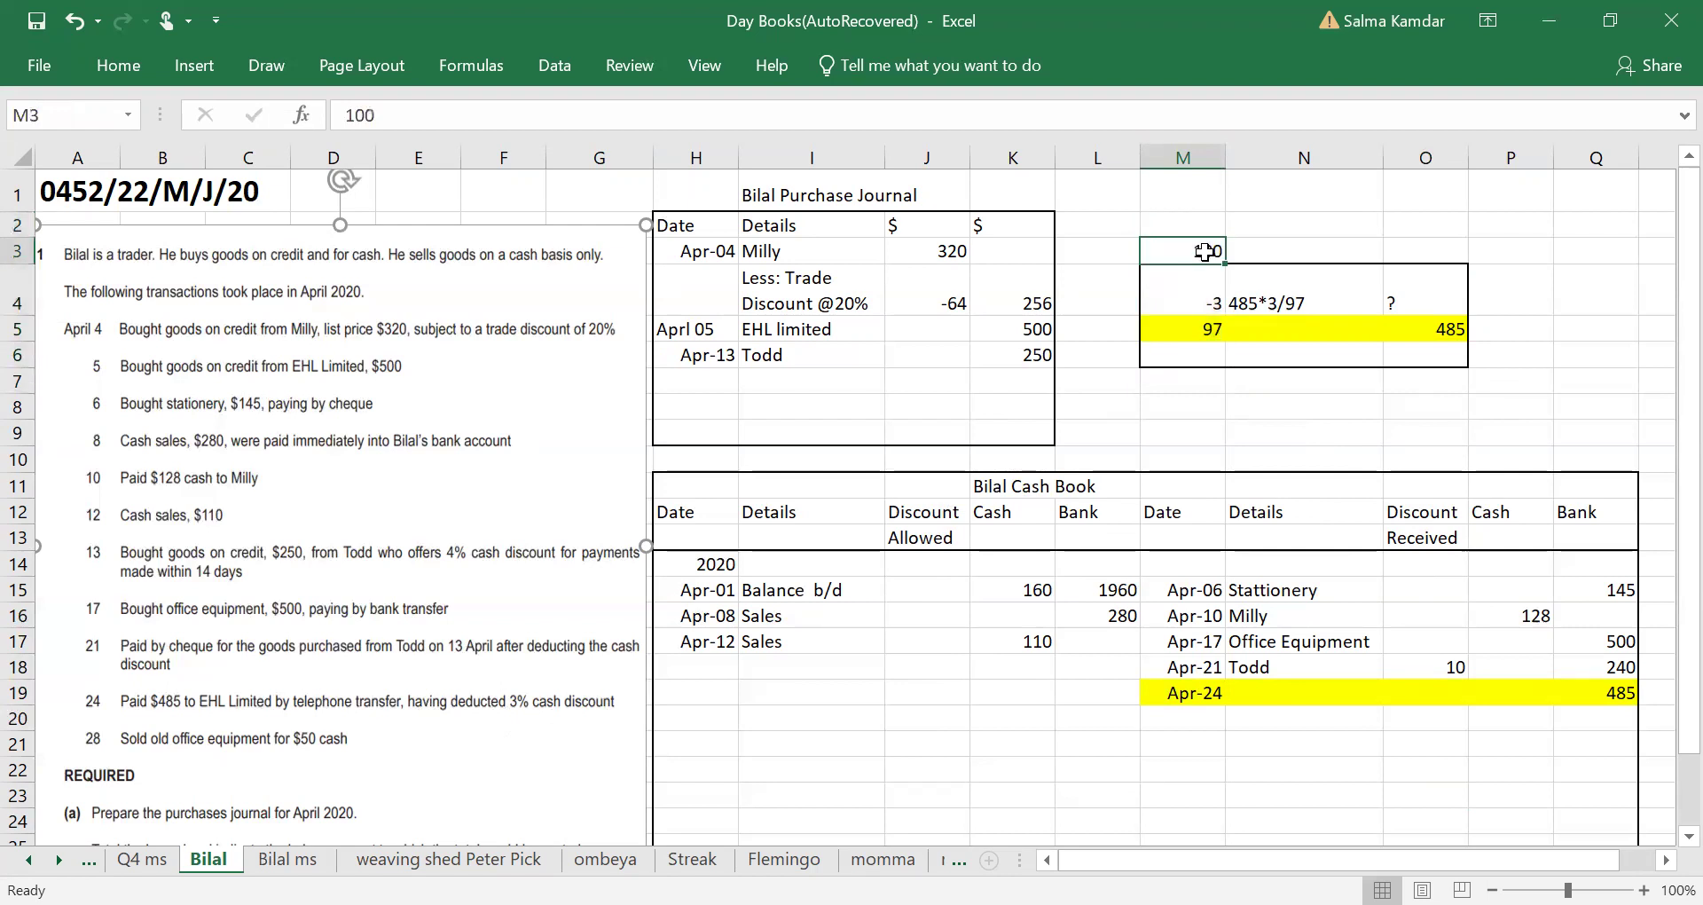
click(1204, 301)
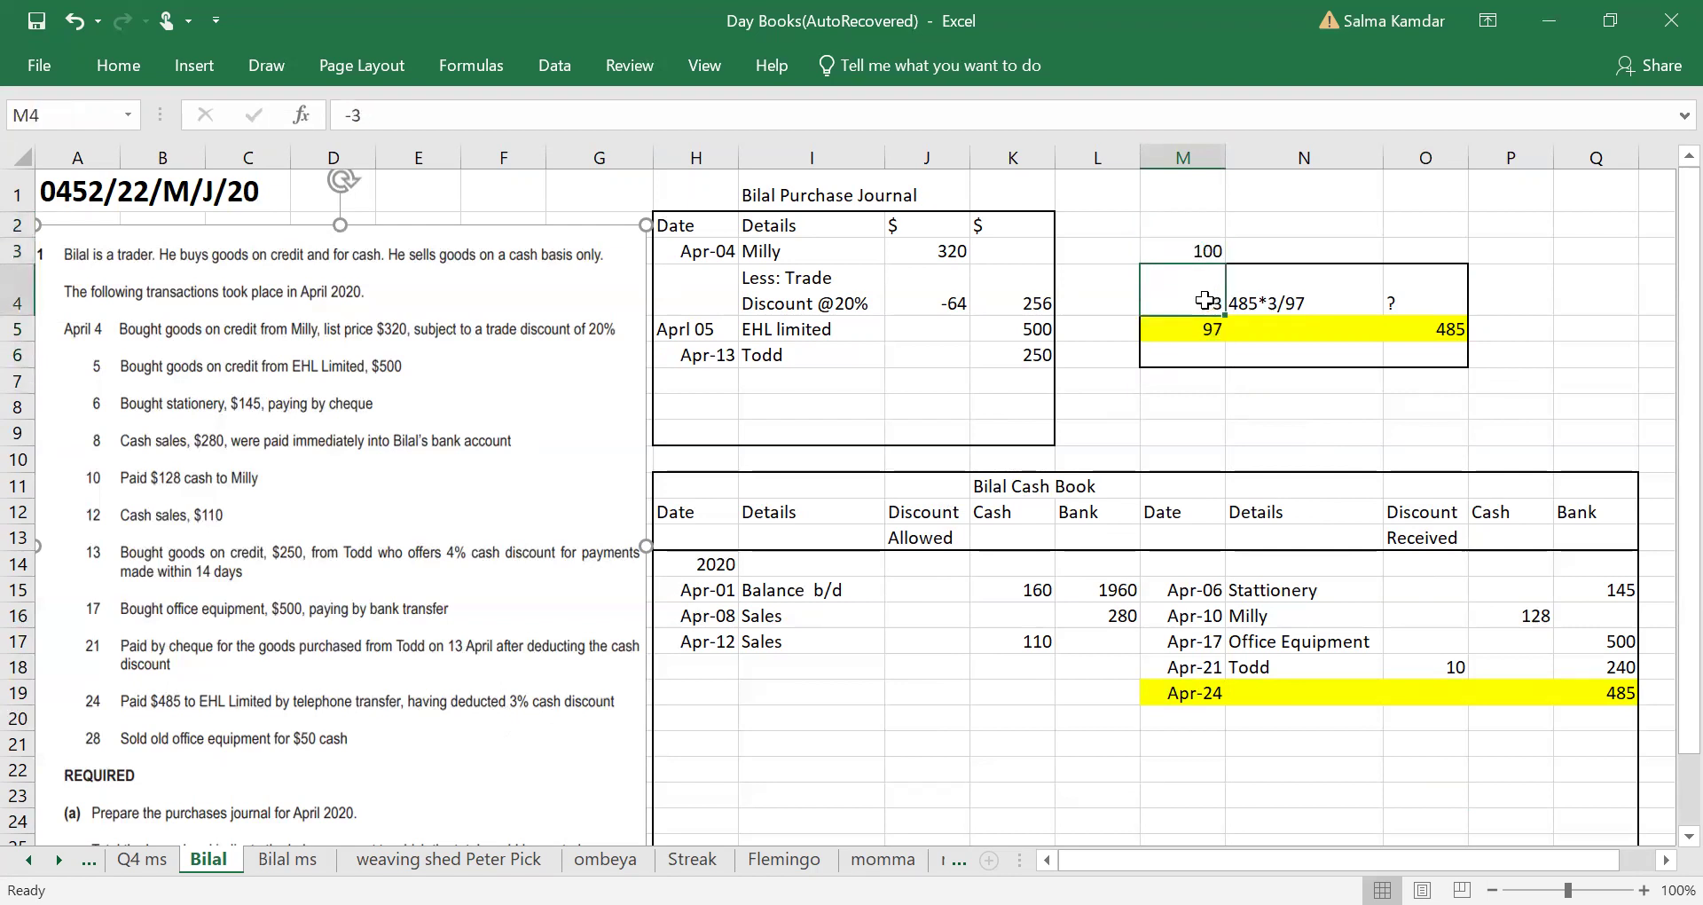
click(1212, 334)
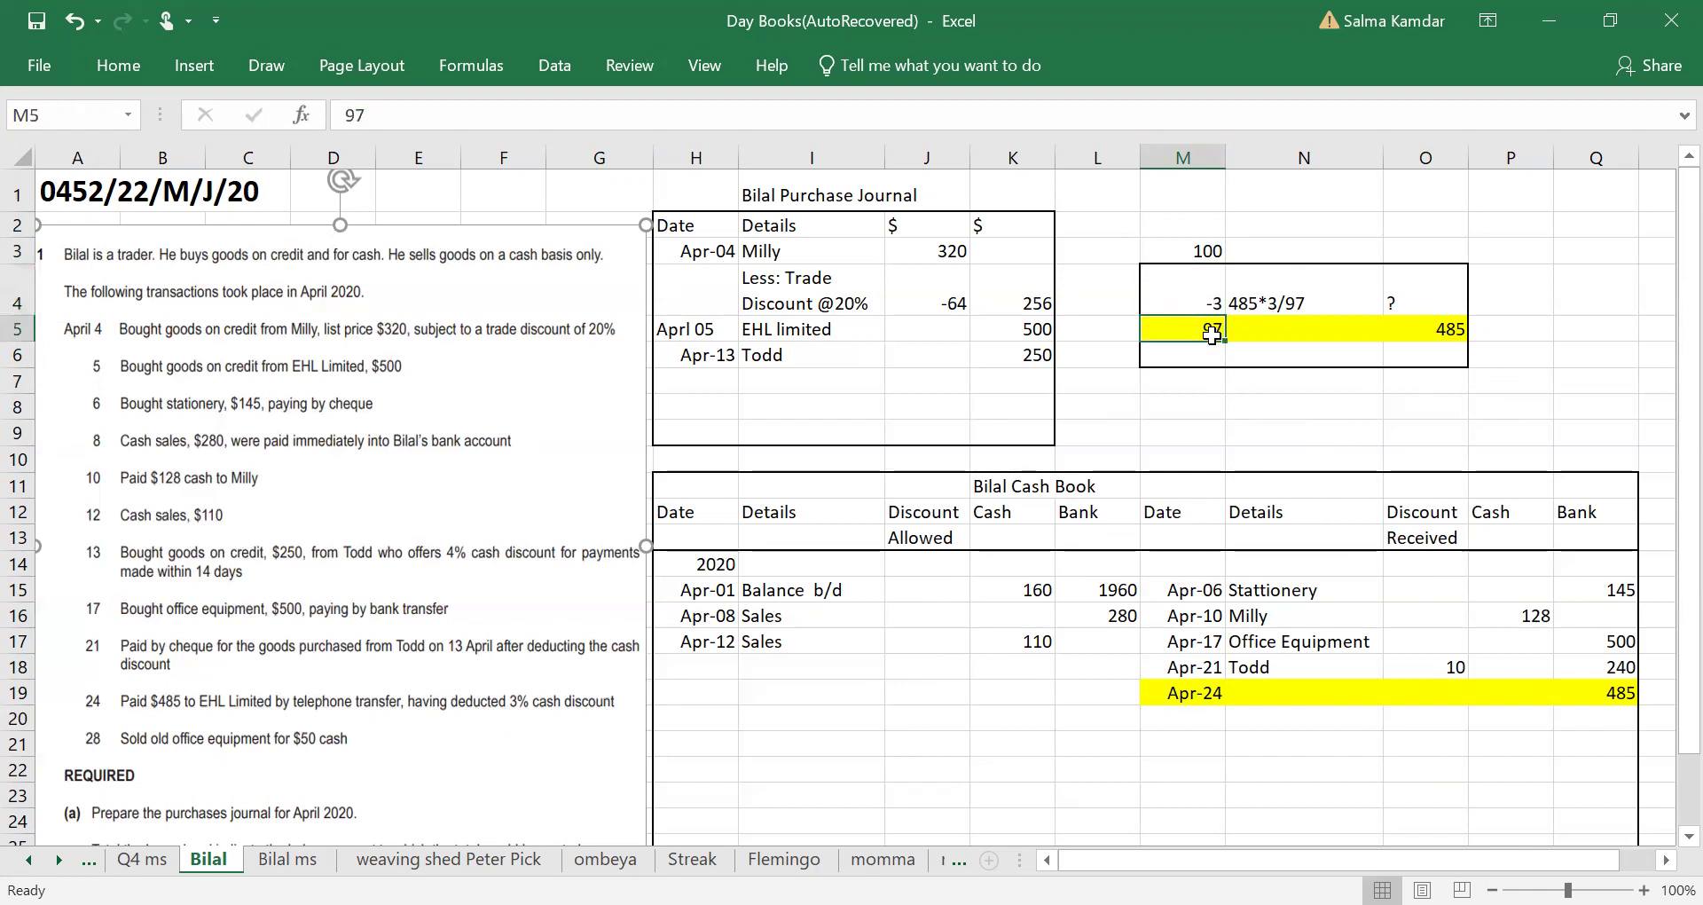
Step: Review the discount working in M4:O5, relating the 97 to the 485 paid and the -3 to the unknown discount
click(1441, 333)
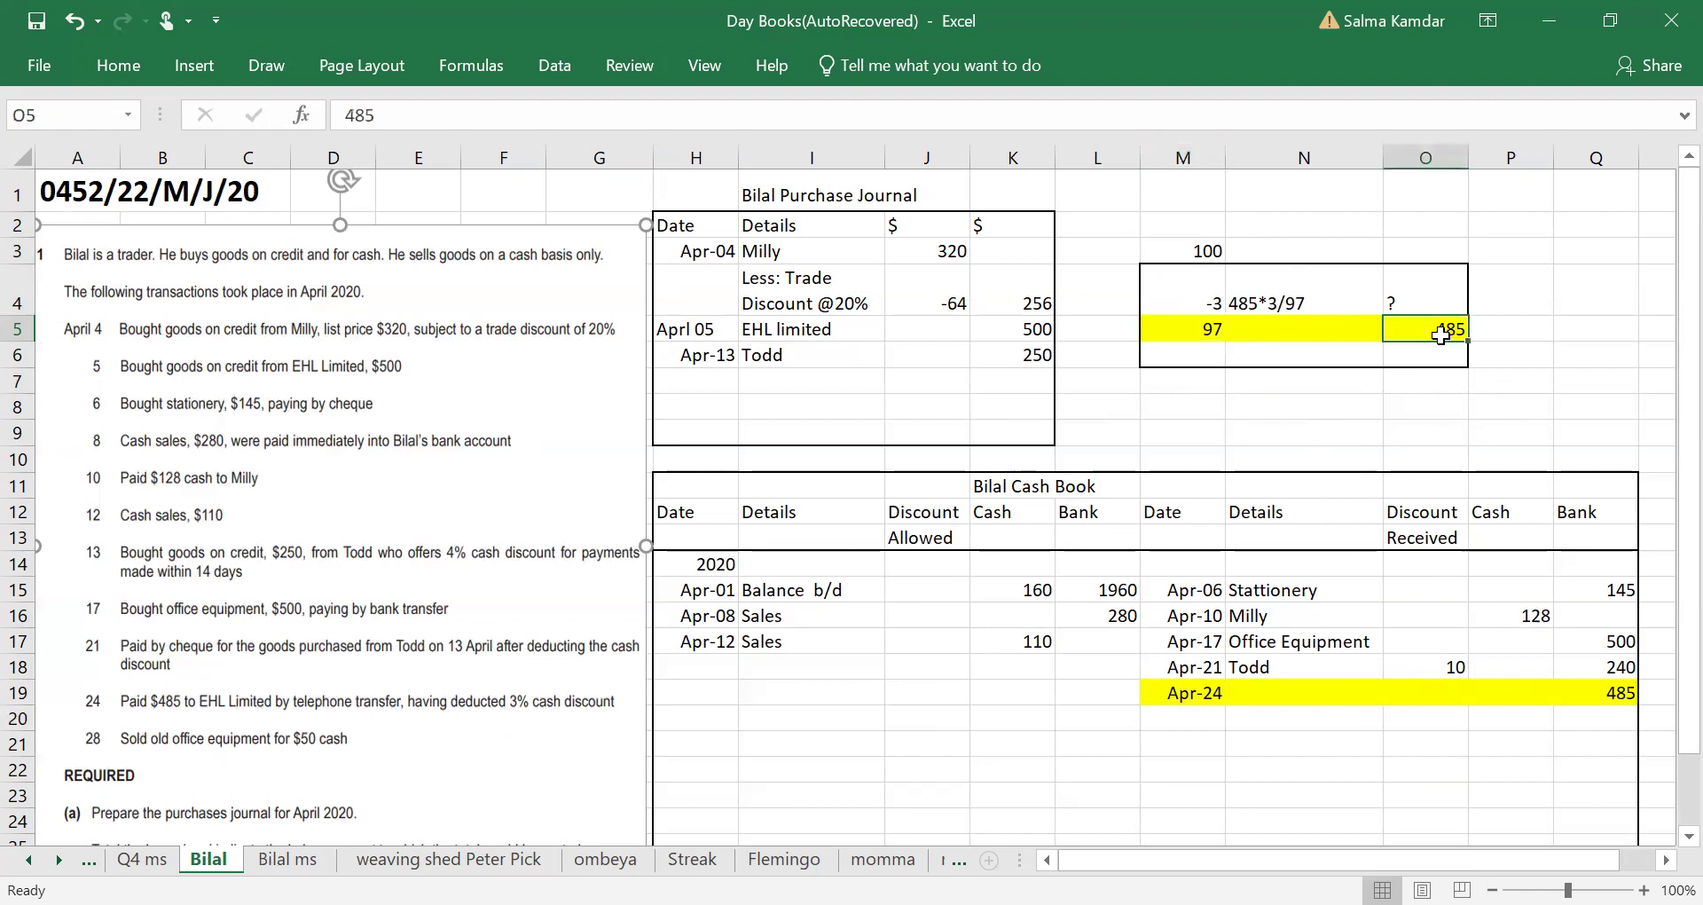
click(1213, 328)
click(1407, 335)
click(1206, 307)
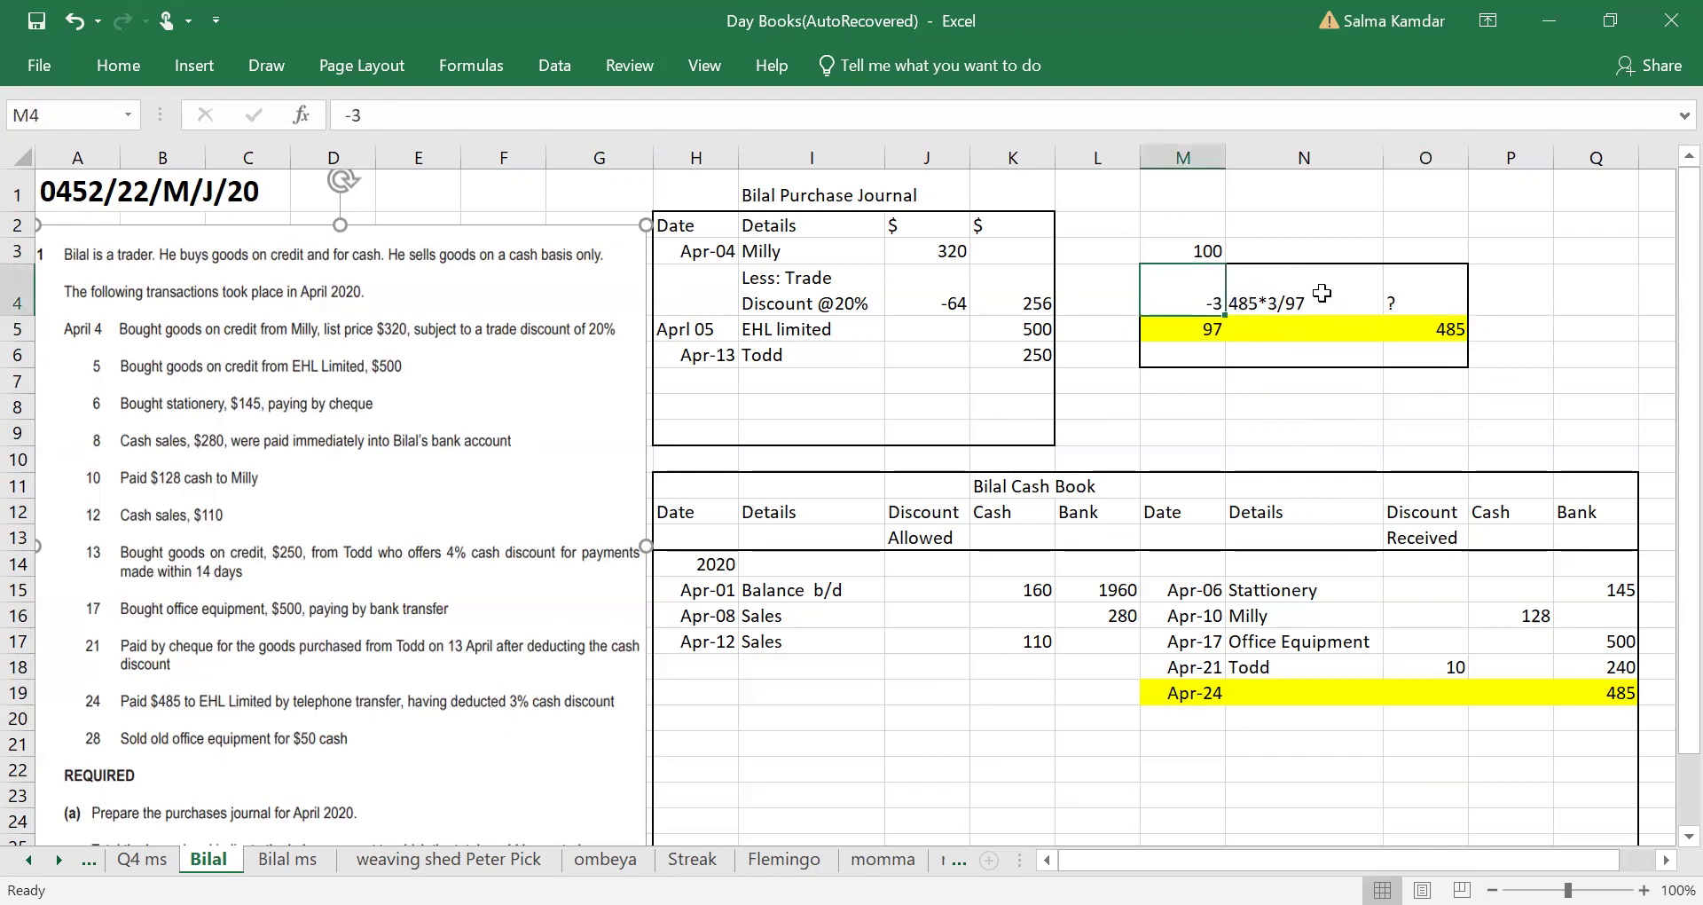
click(1428, 341)
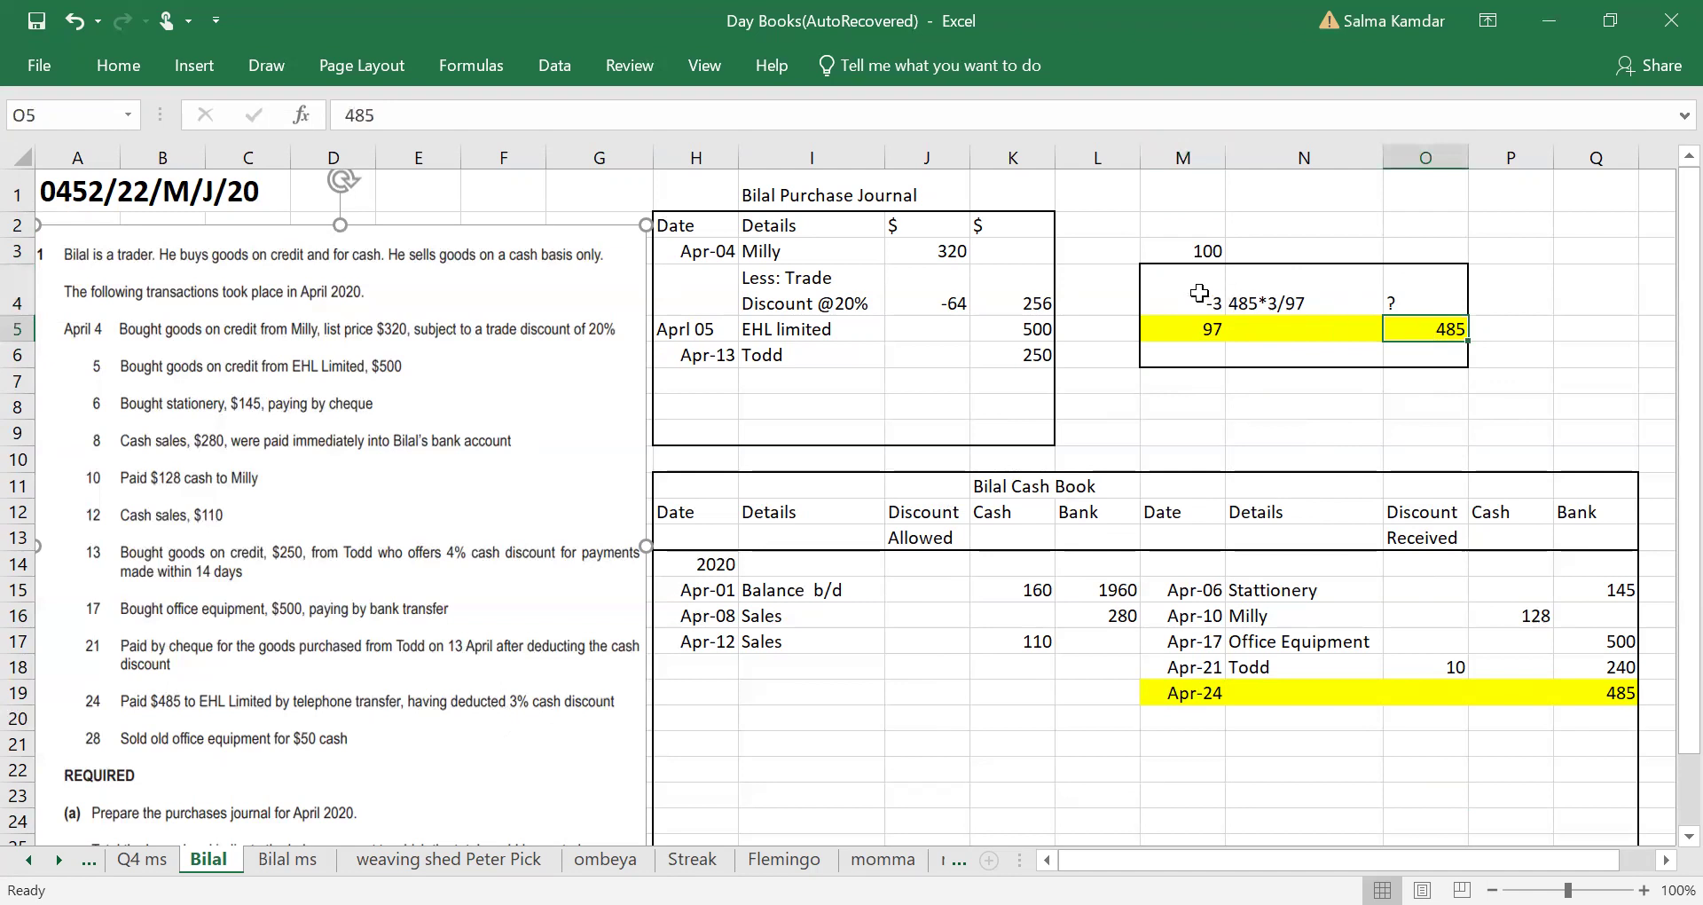
click(1208, 328)
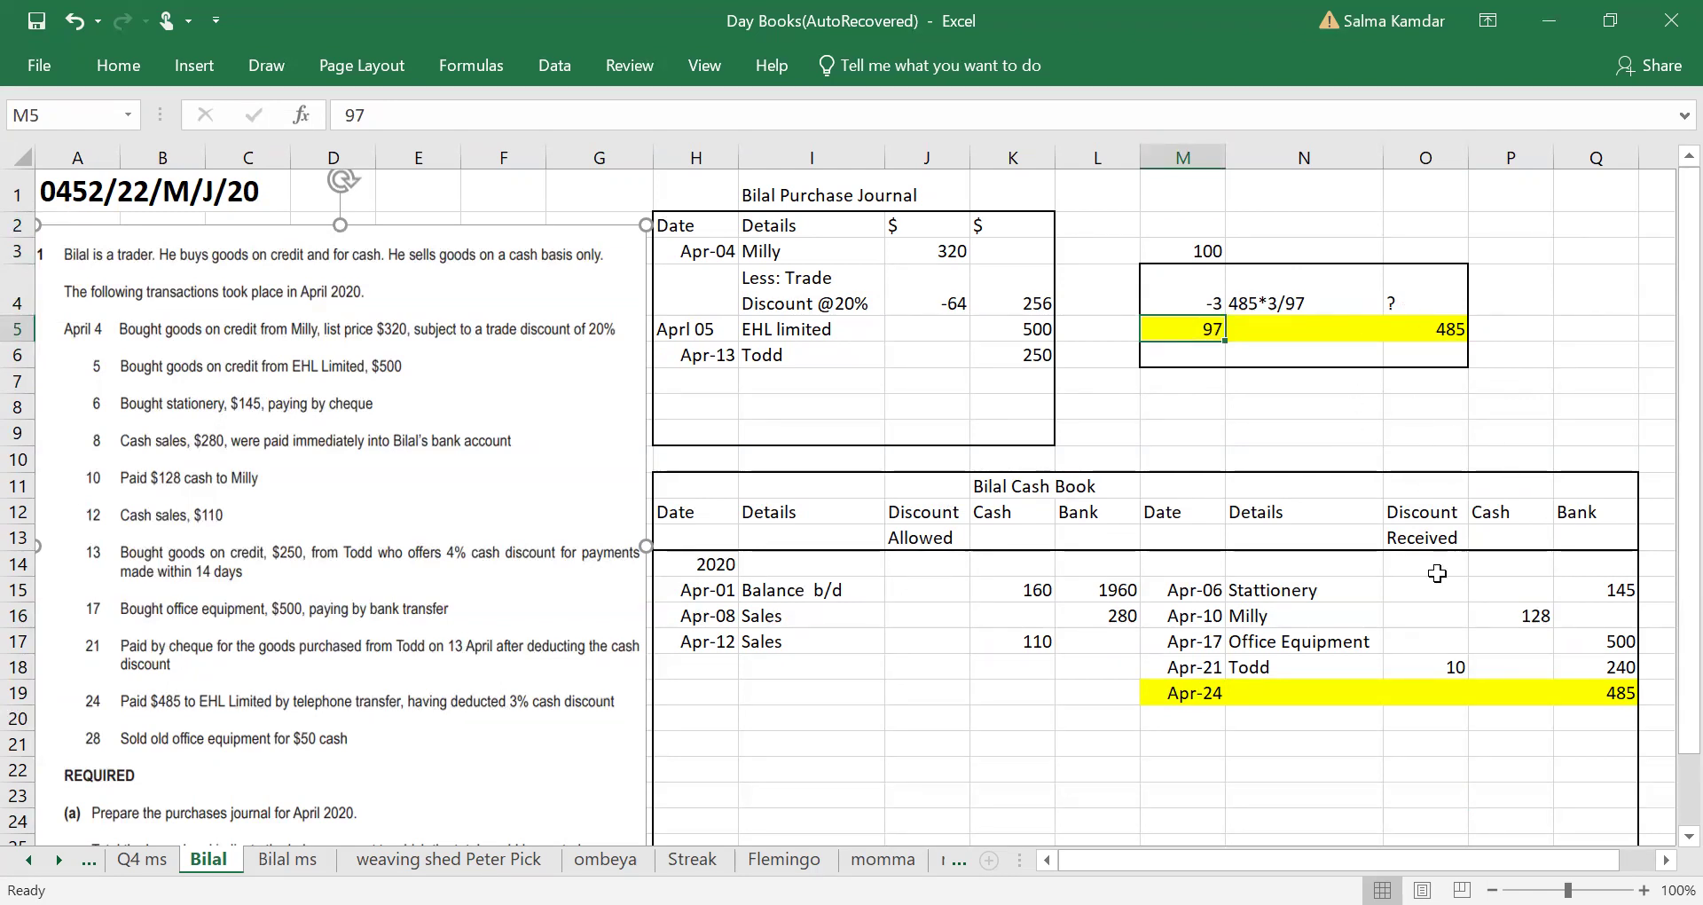
Step: Enter the discount received of 15 for the Apr-24 payment in O19 and compare the cash book with the Bilal ms sheet
click(1444, 694)
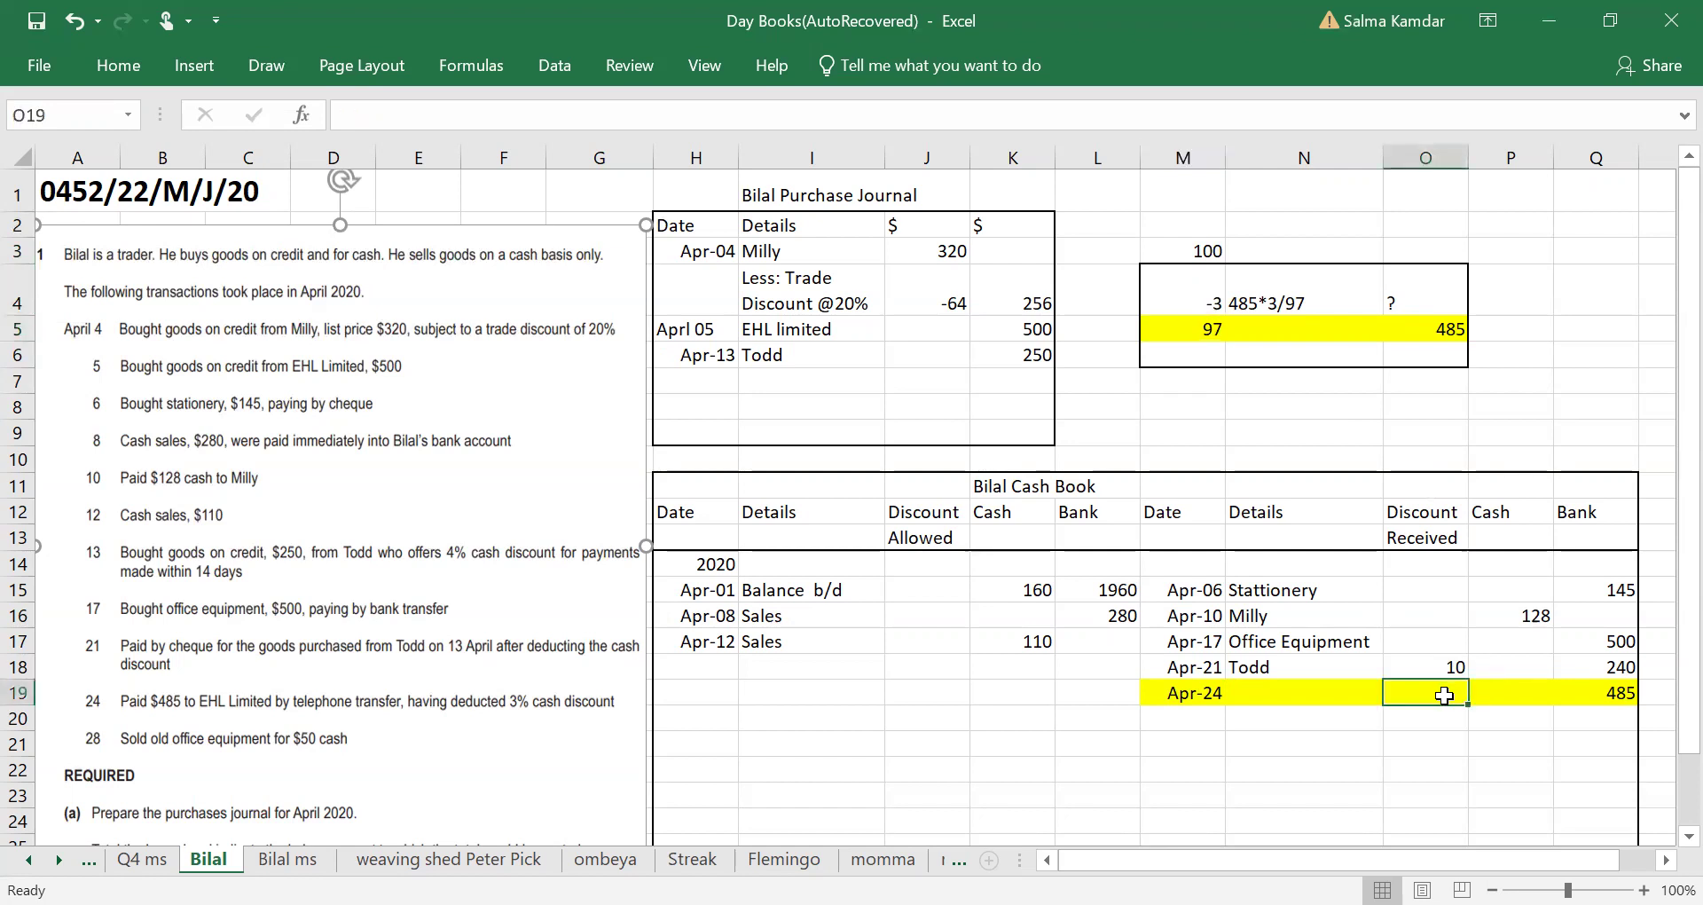
text(15)
click(1483, 791)
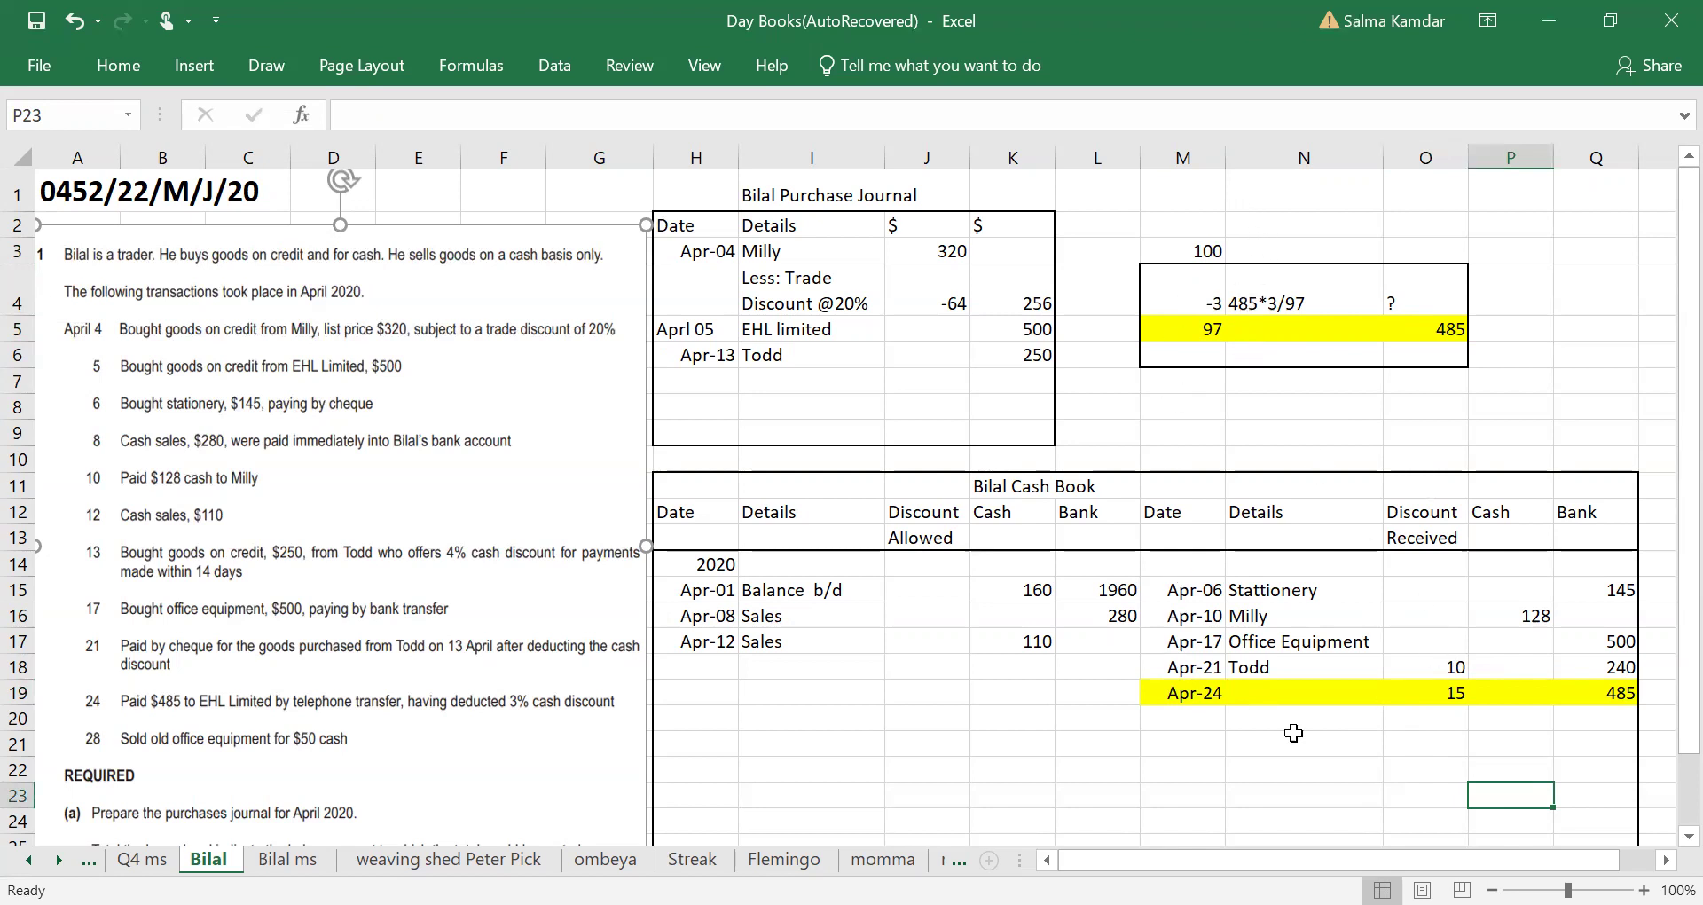
click(1187, 752)
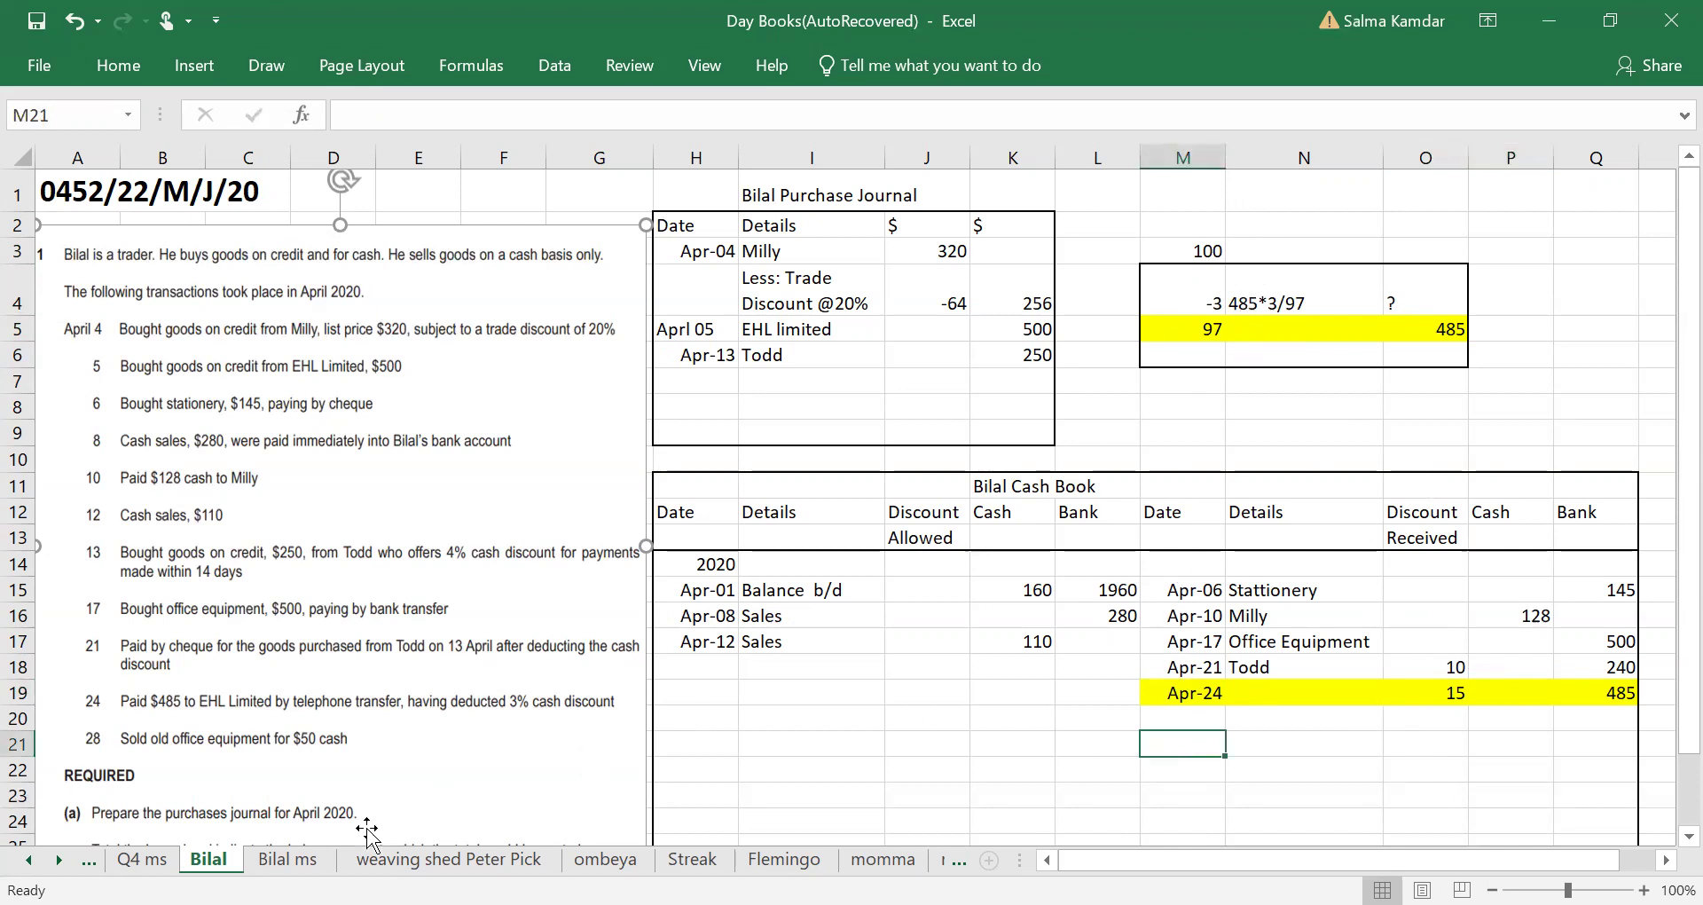
click(287, 859)
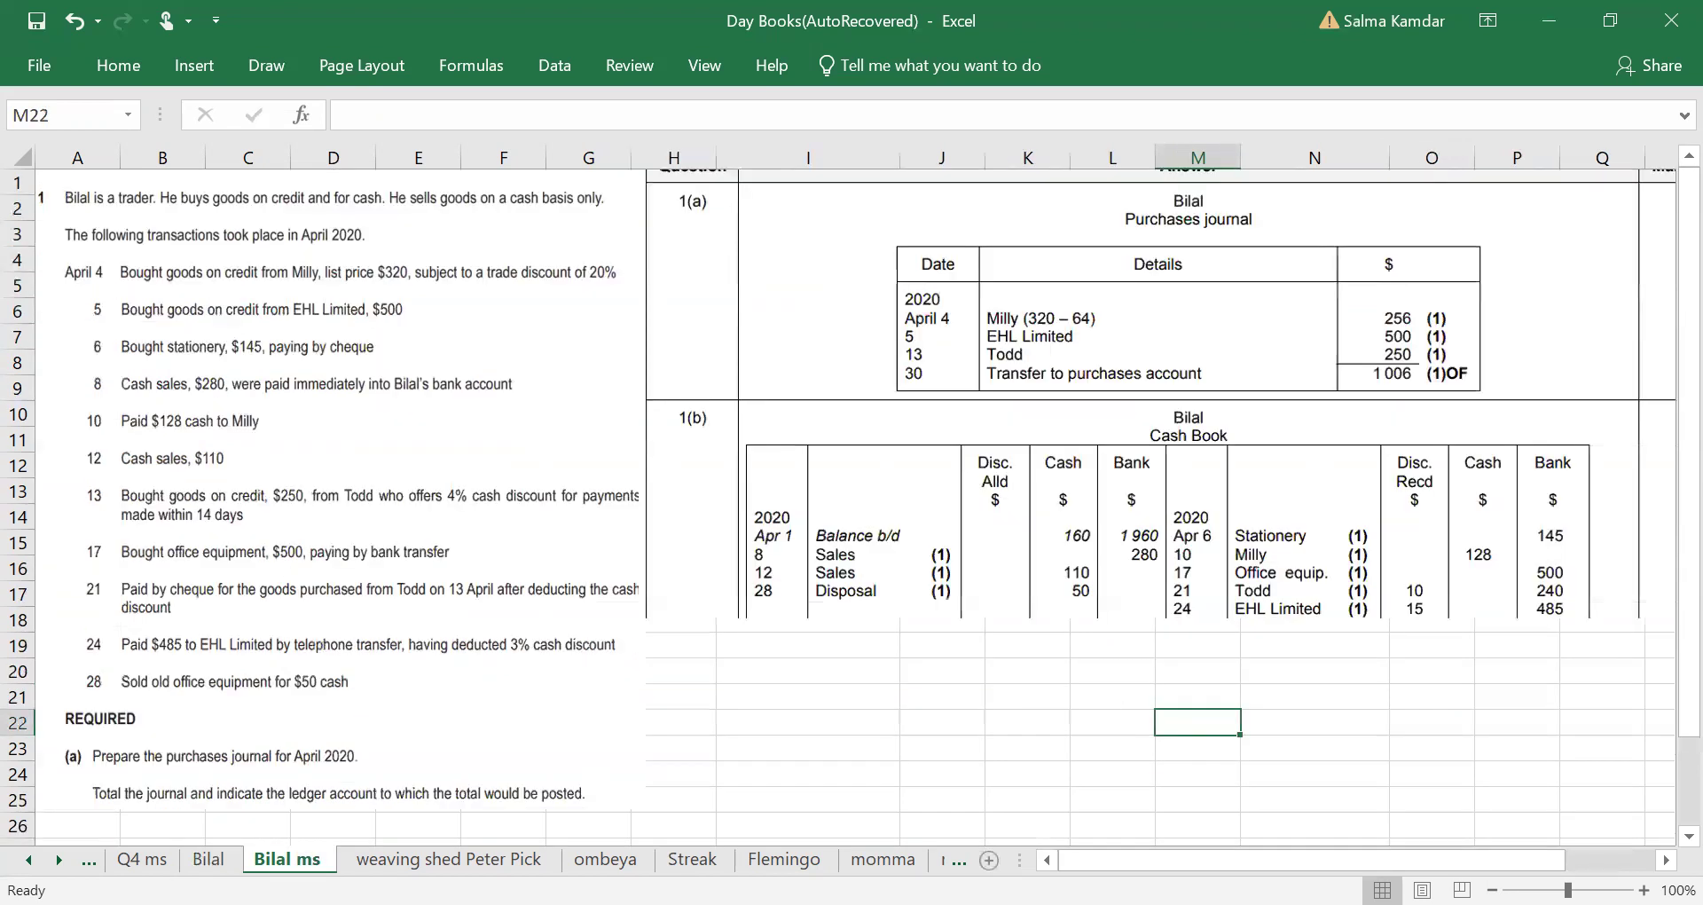
click(222, 860)
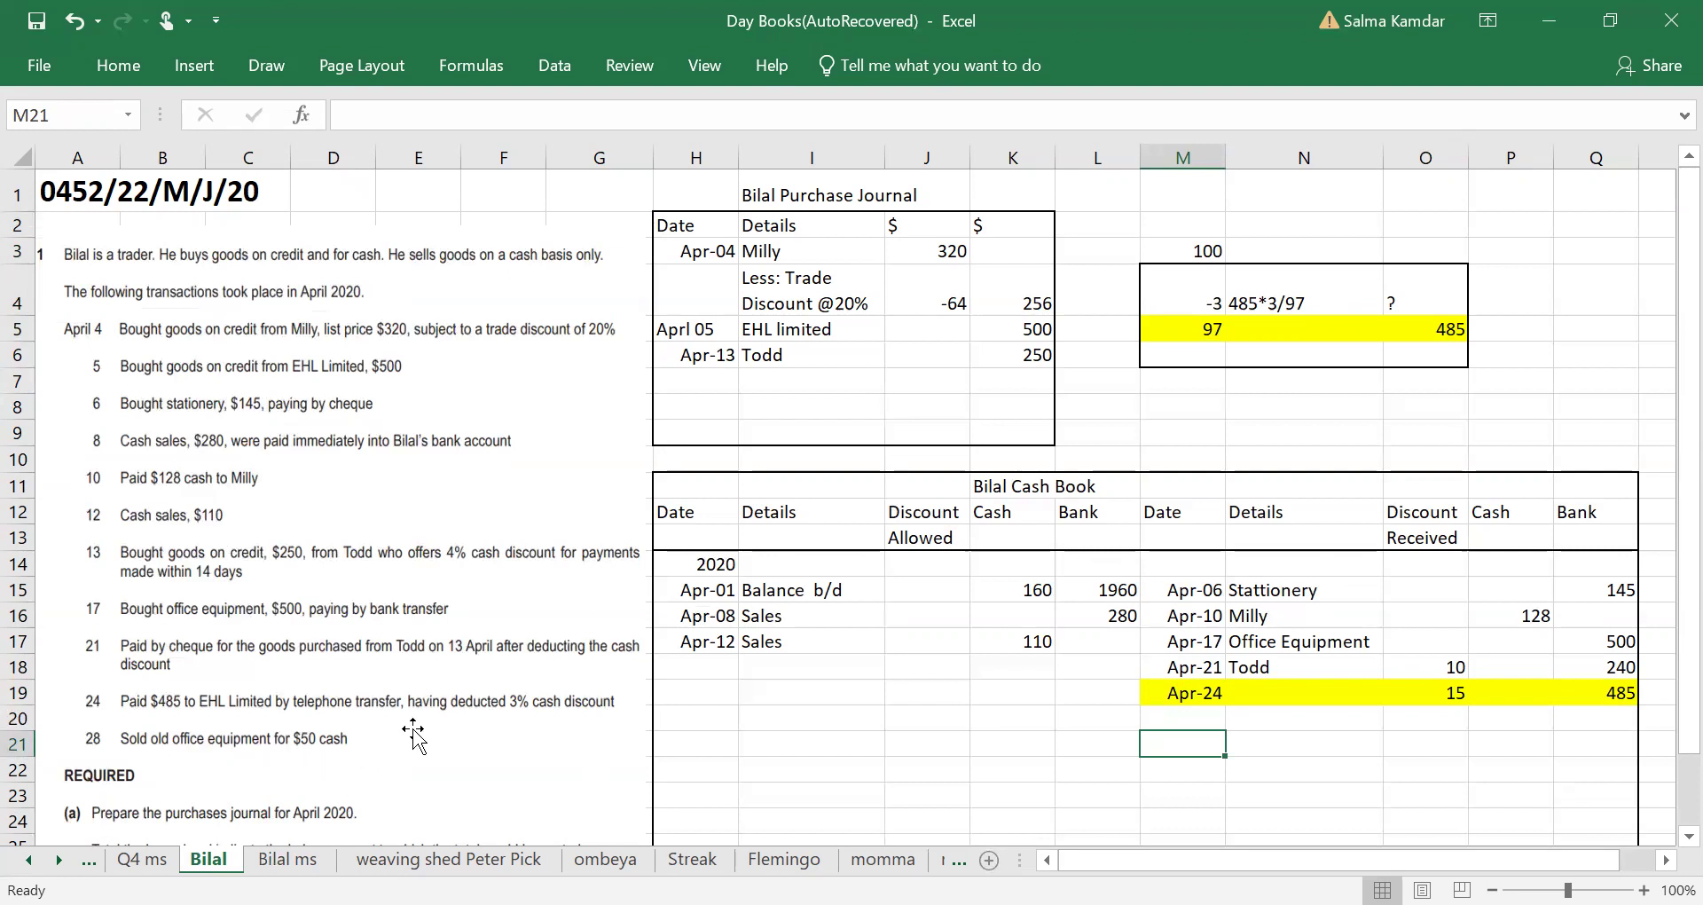
Step: Start the Apr 28 receipt in row 18 of the cash book with its date in H18 and 50 in the Cash column
click(714, 660)
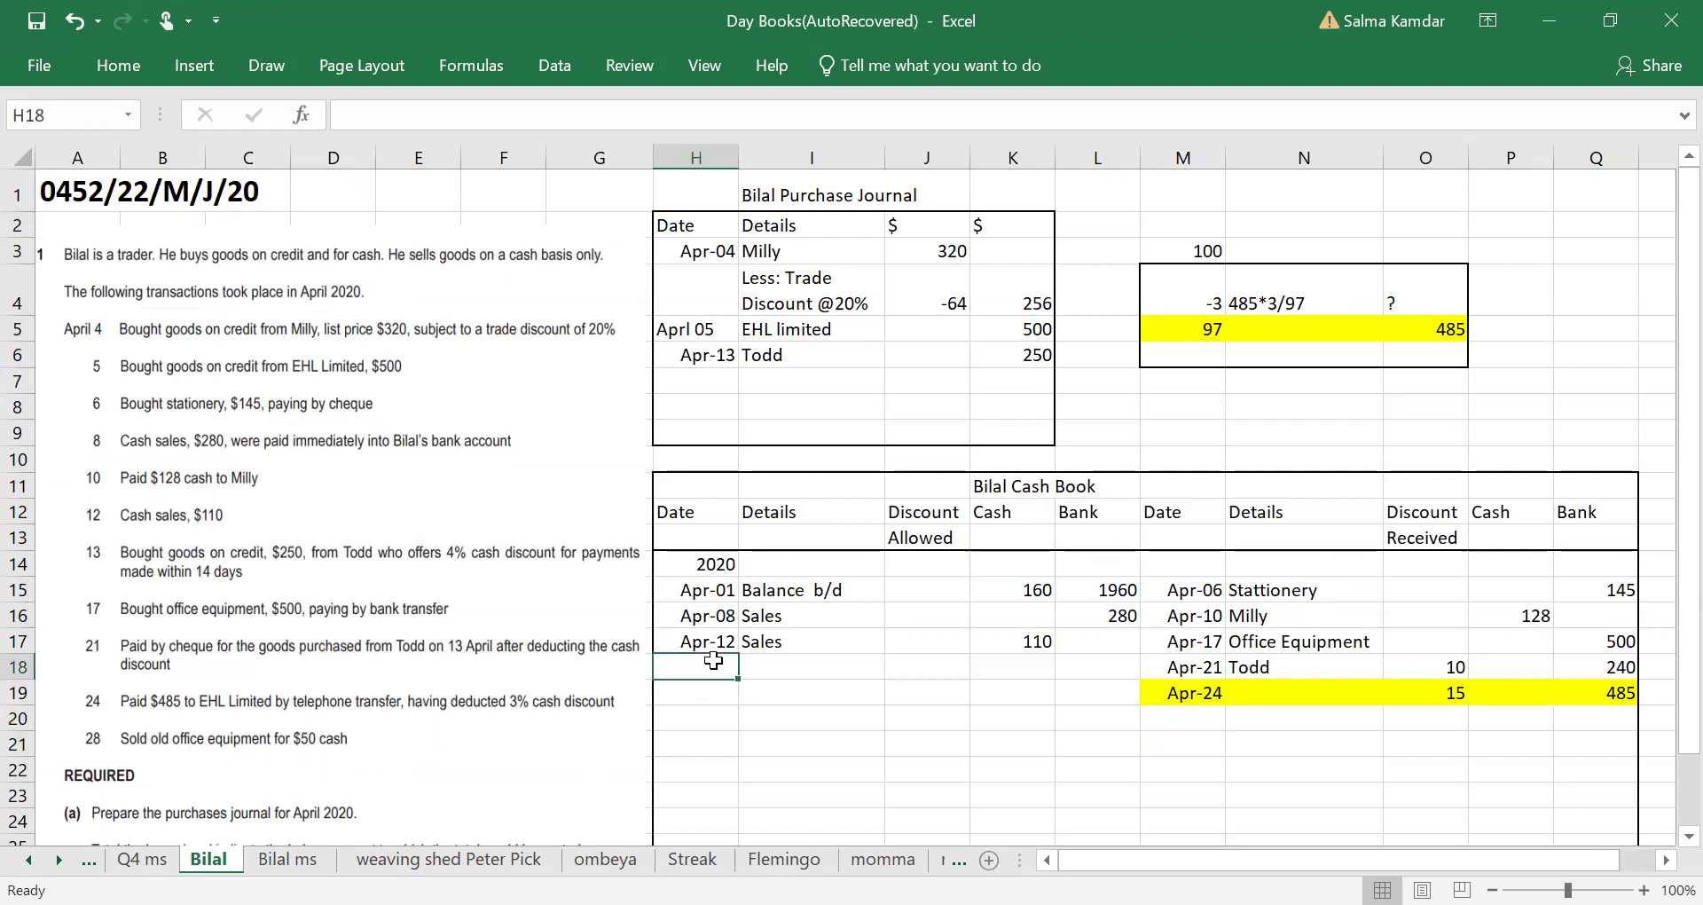
text(Apr 28)
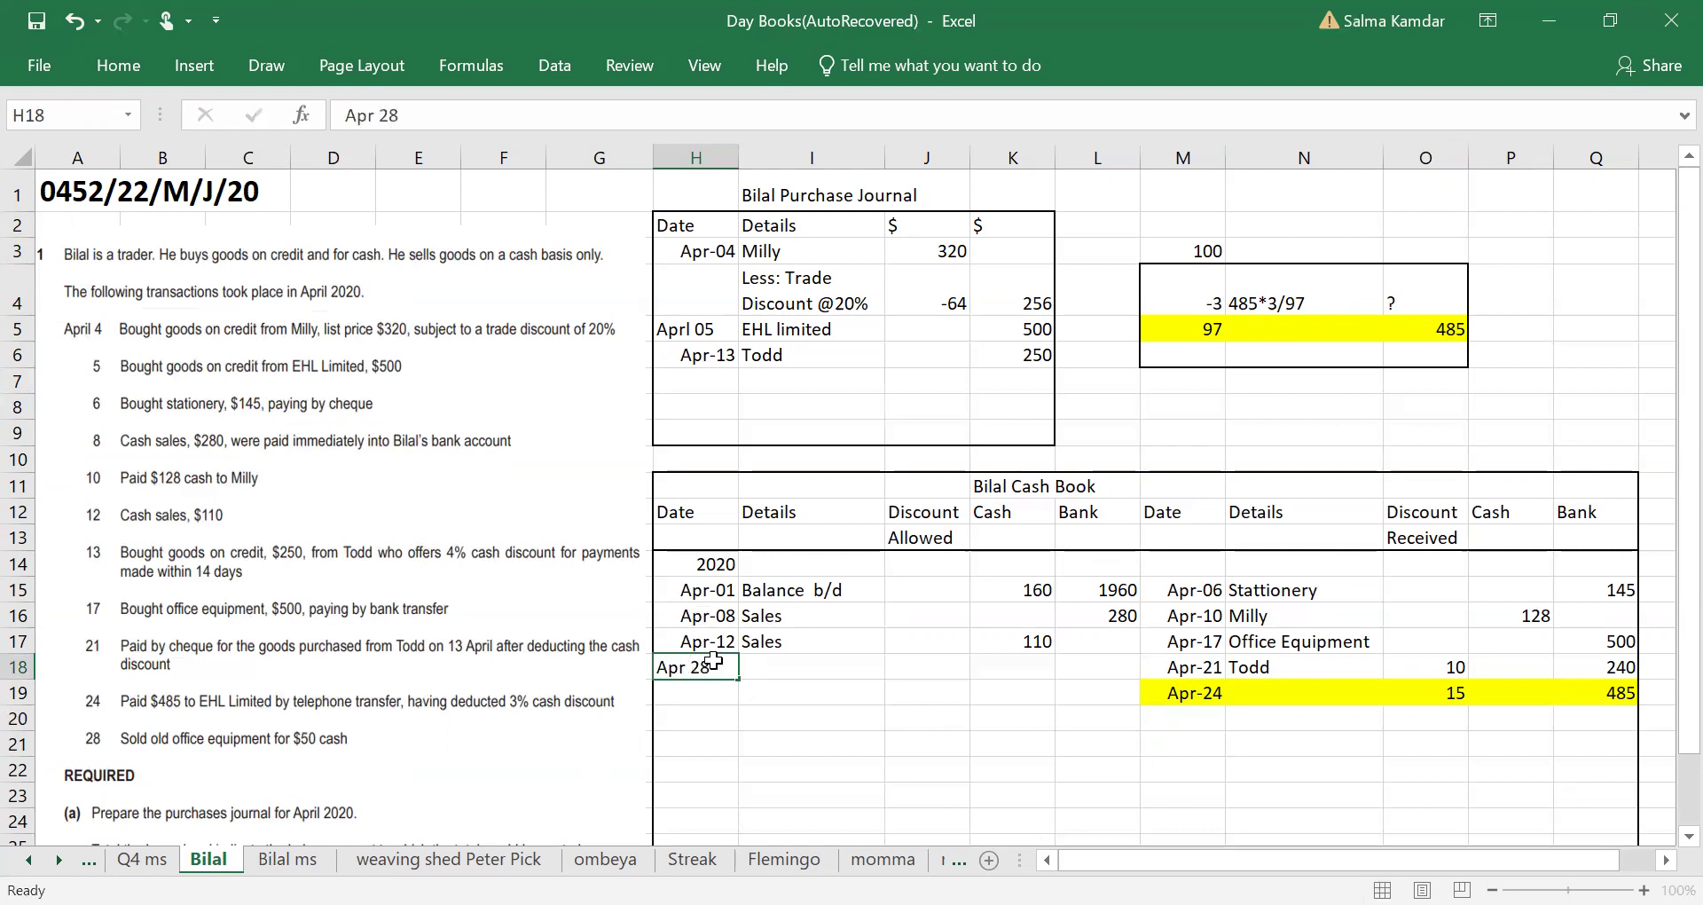
key(Tab)
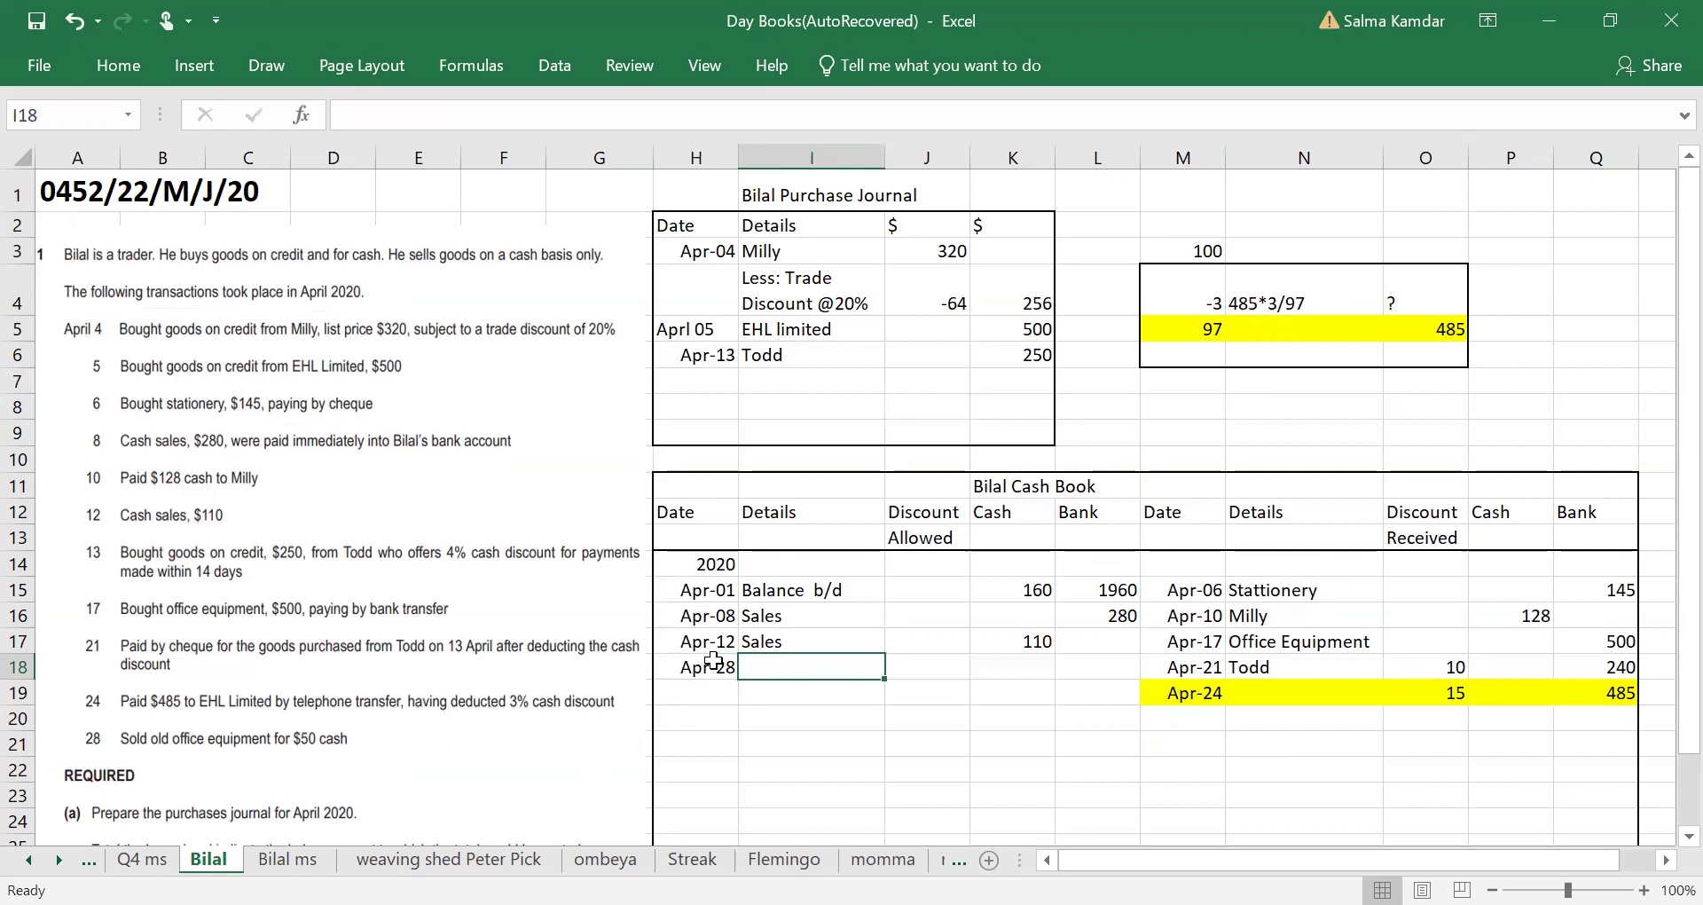
key(Tab)
key(Tab)
text(50)
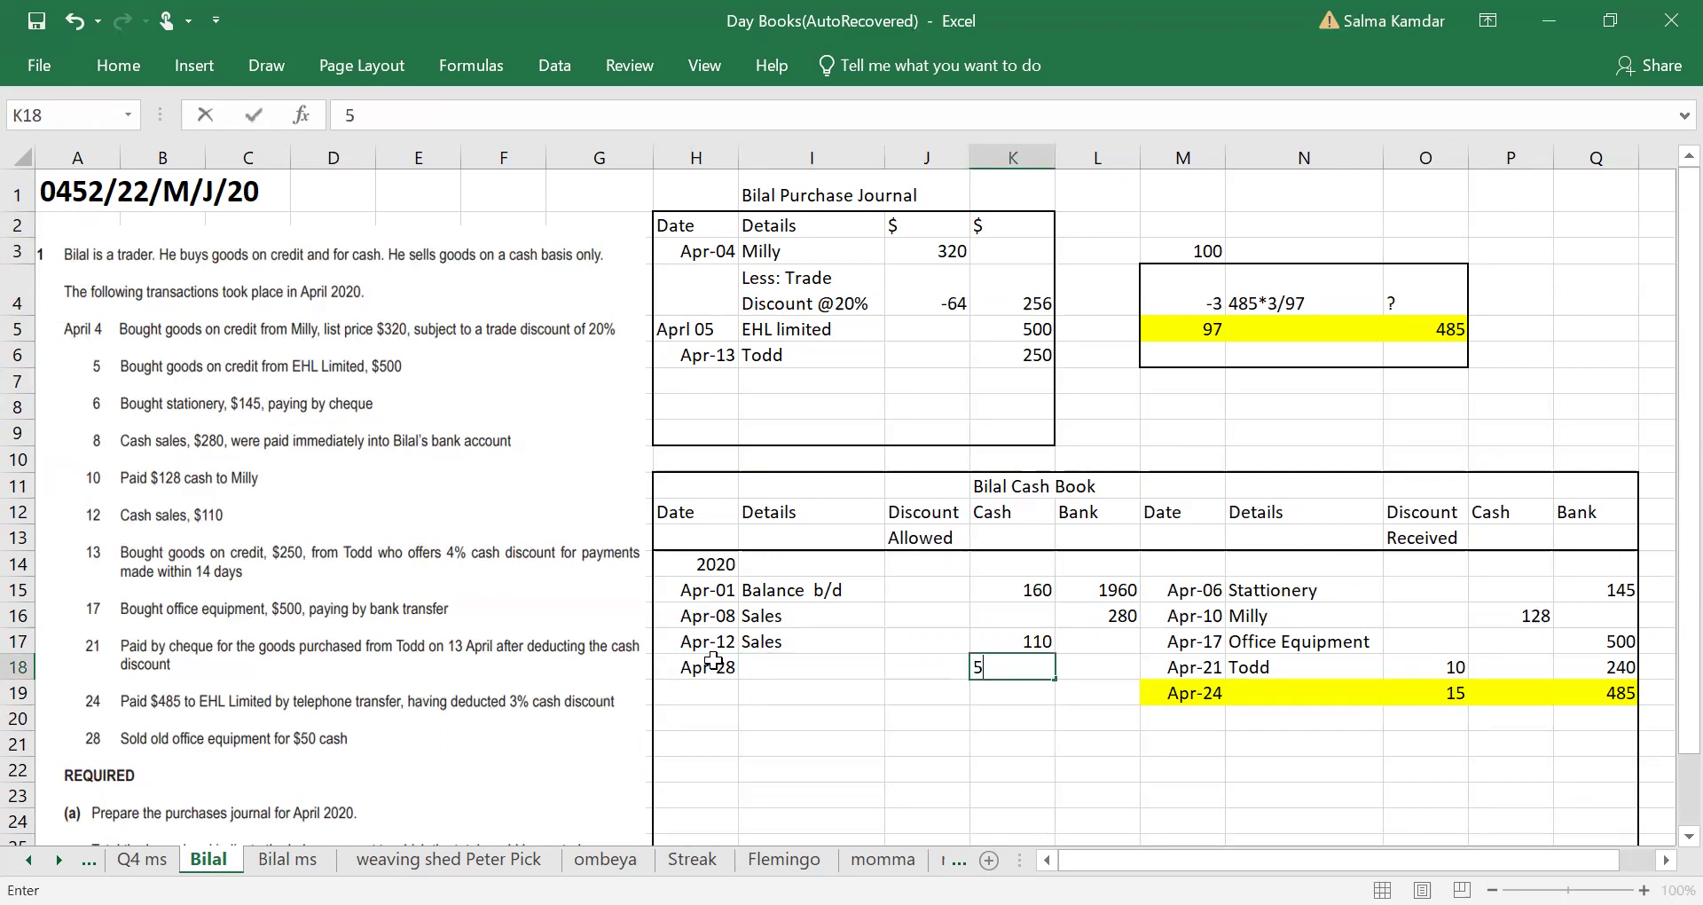
key(Left)
key(Left)
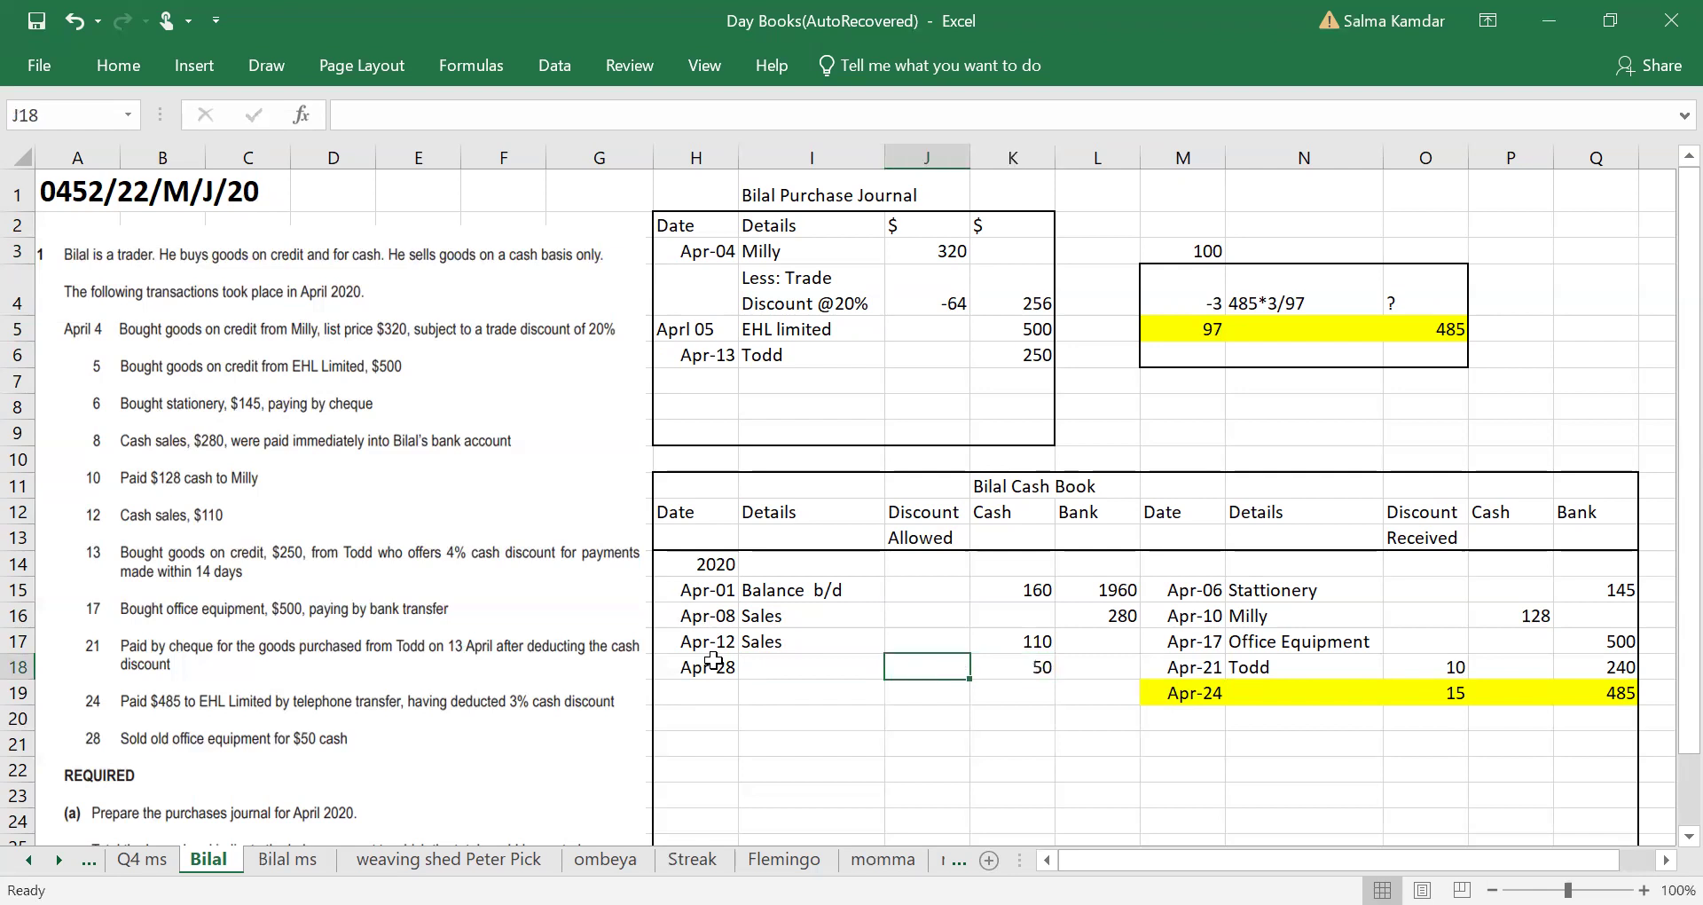
text(Old )
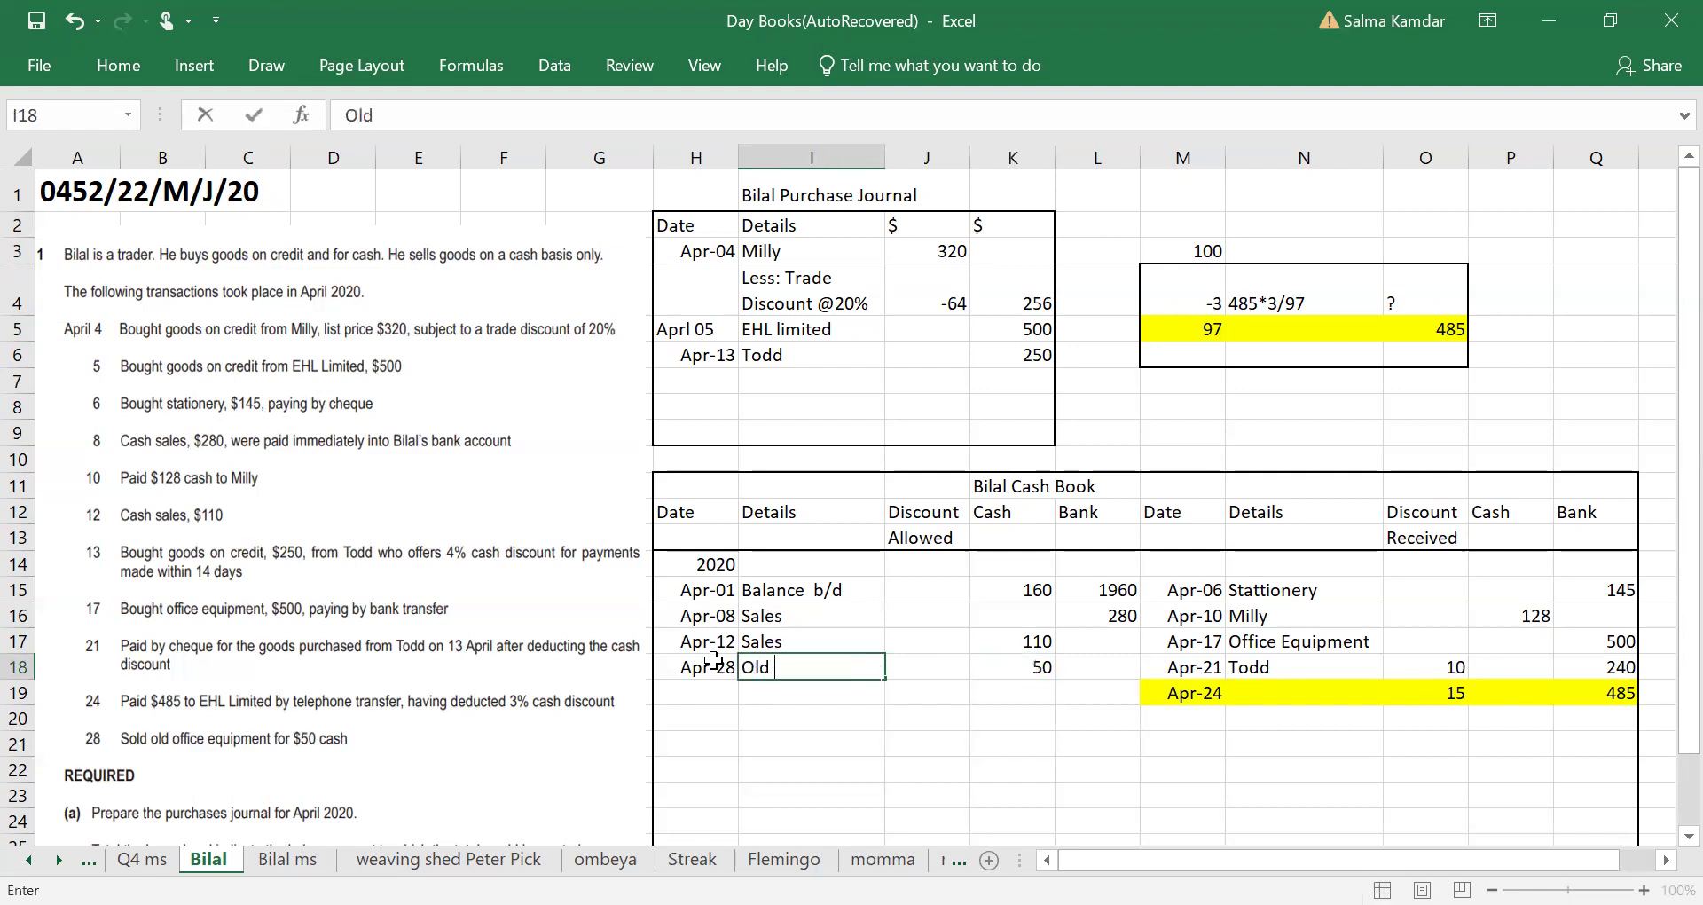
text(Office Equipment)
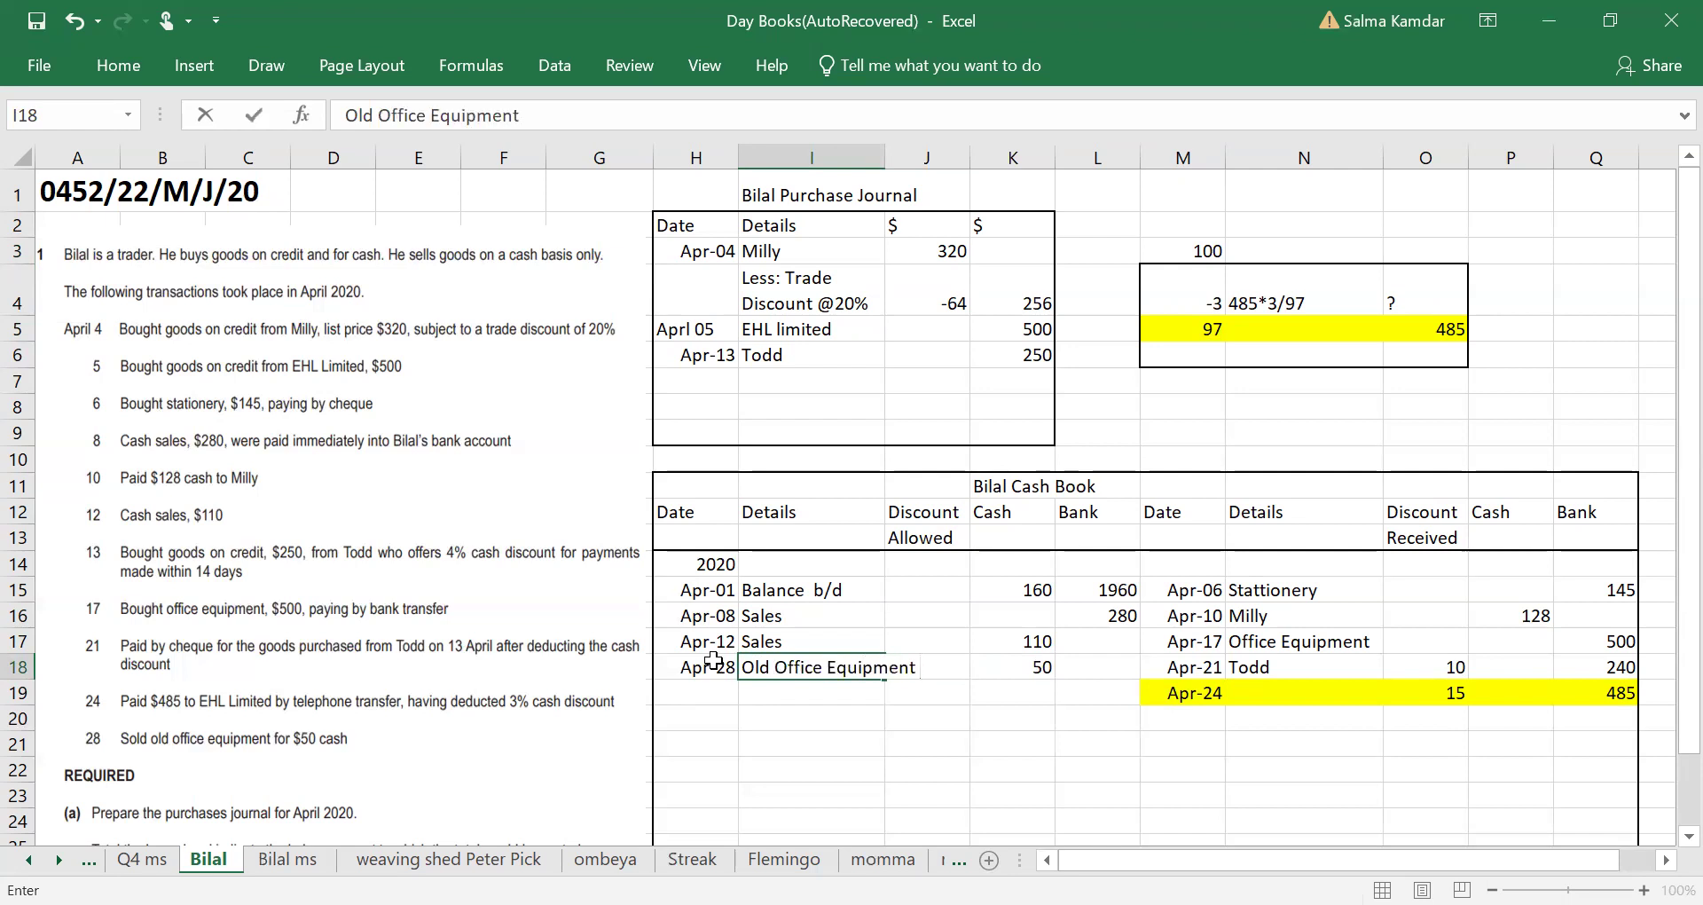
key(BackSpace)
key(BackSpace)
key(BackSpace)
key(BackSpace)
key(BackSpace)
key(BackSpace)
key(BackSpace)
key(BackSpace)
key(BackSpace)
key(BackSpace)
key(BackSpace)
key(BackSpace)
key(BackSpace)
key(BackSpace)
key(BackSpace)
key(BackSpace)
key(BackSpace)
key(BackSpace)
key(BackSpace)
key(BackSpace)
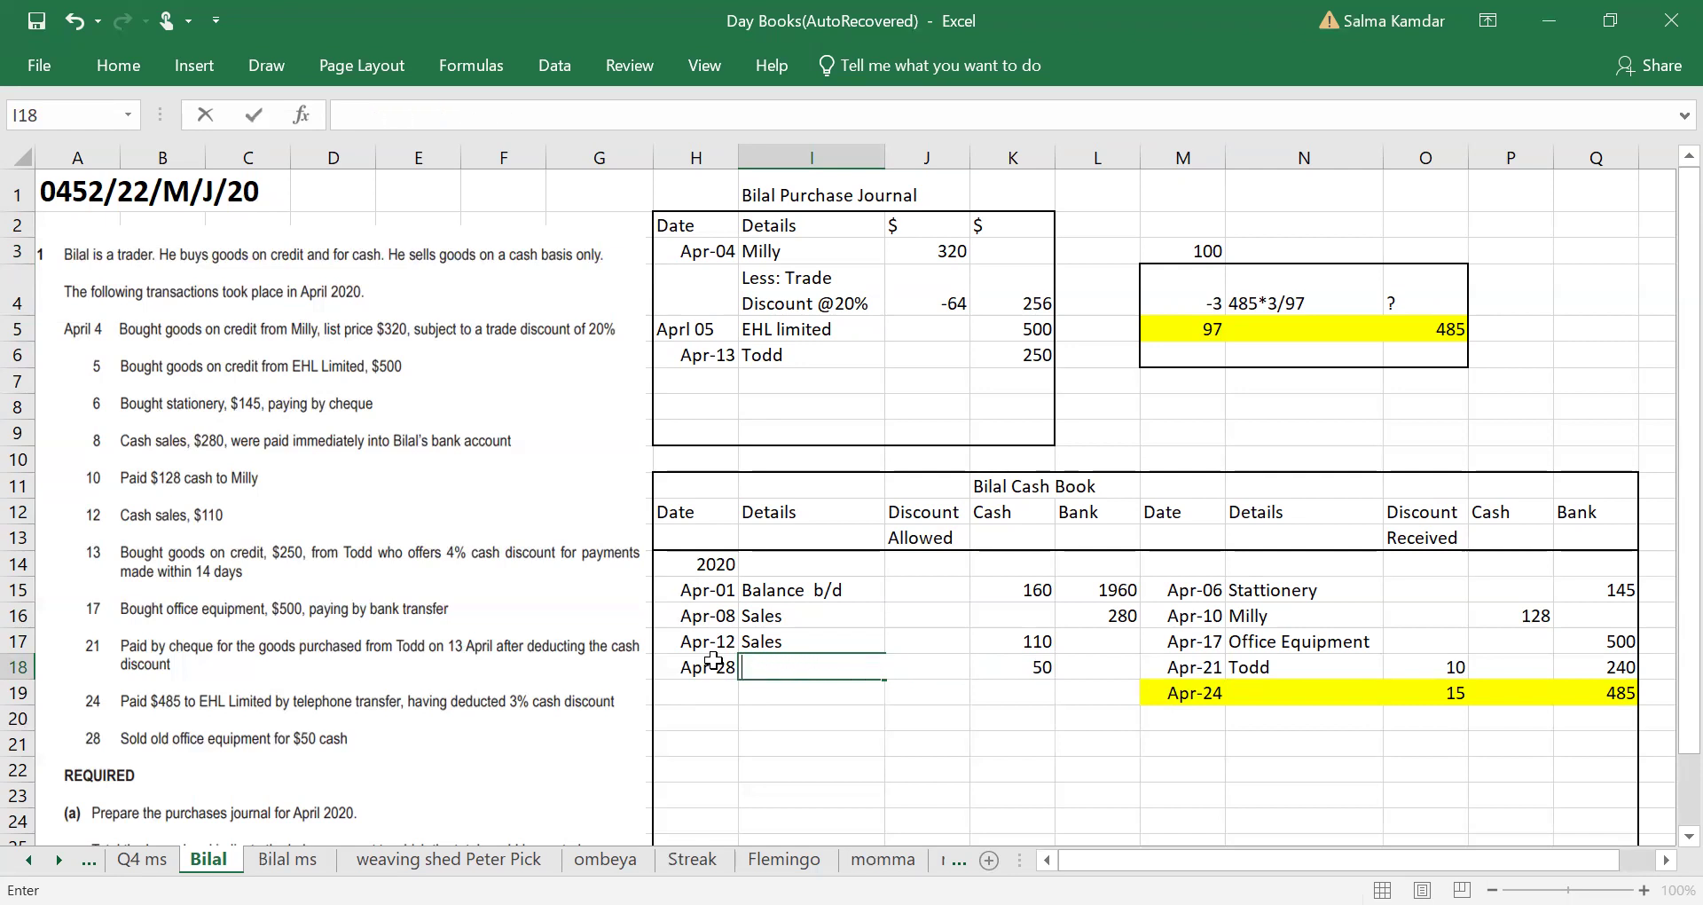
Step: Enter "Office Equip" as the details of the Apr-28 receipt in I18
text(Office Equip)
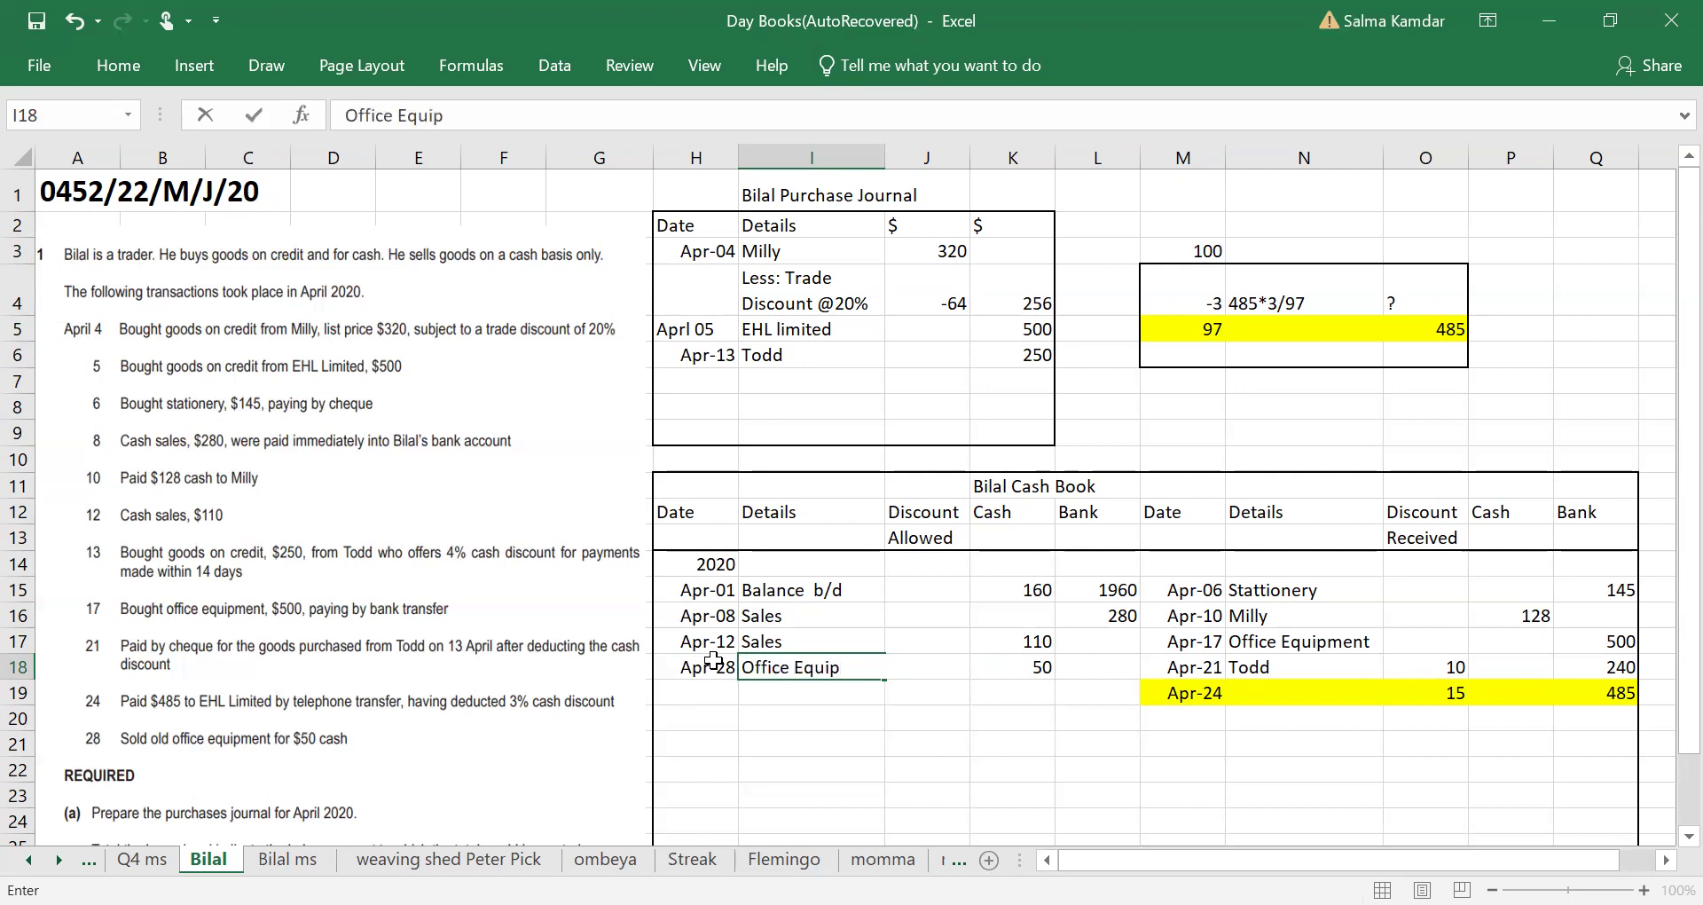
click(947, 792)
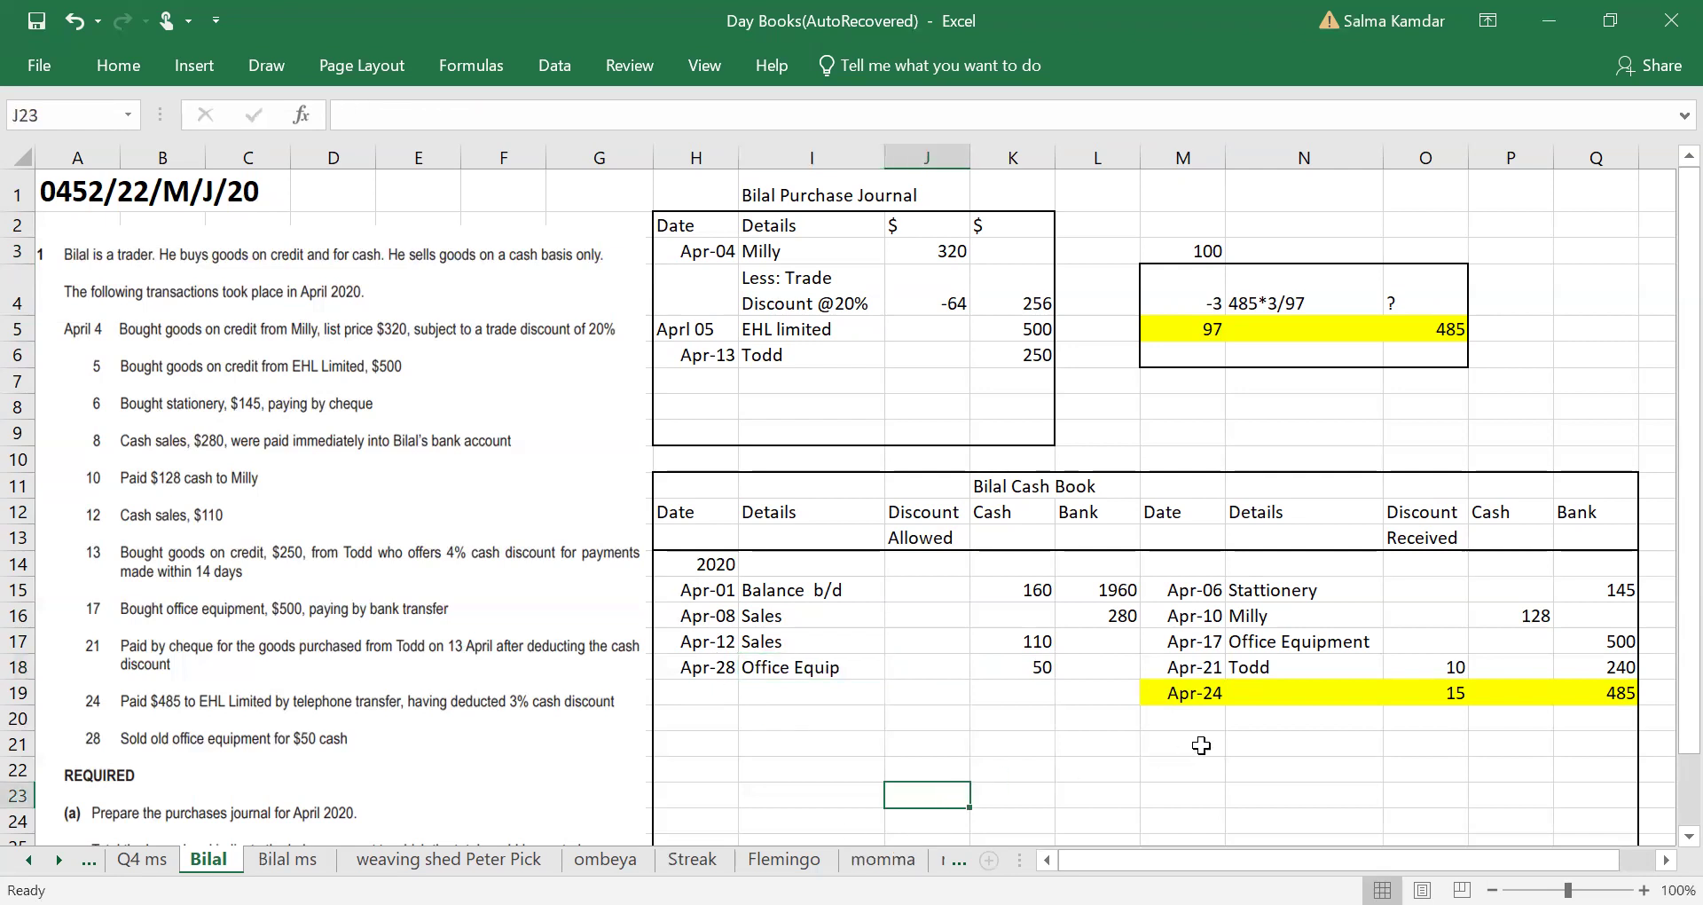
Step: Add top and bottom border lines to the total cell K8 of the purchases journal
scroll(1201, 745, down, 2)
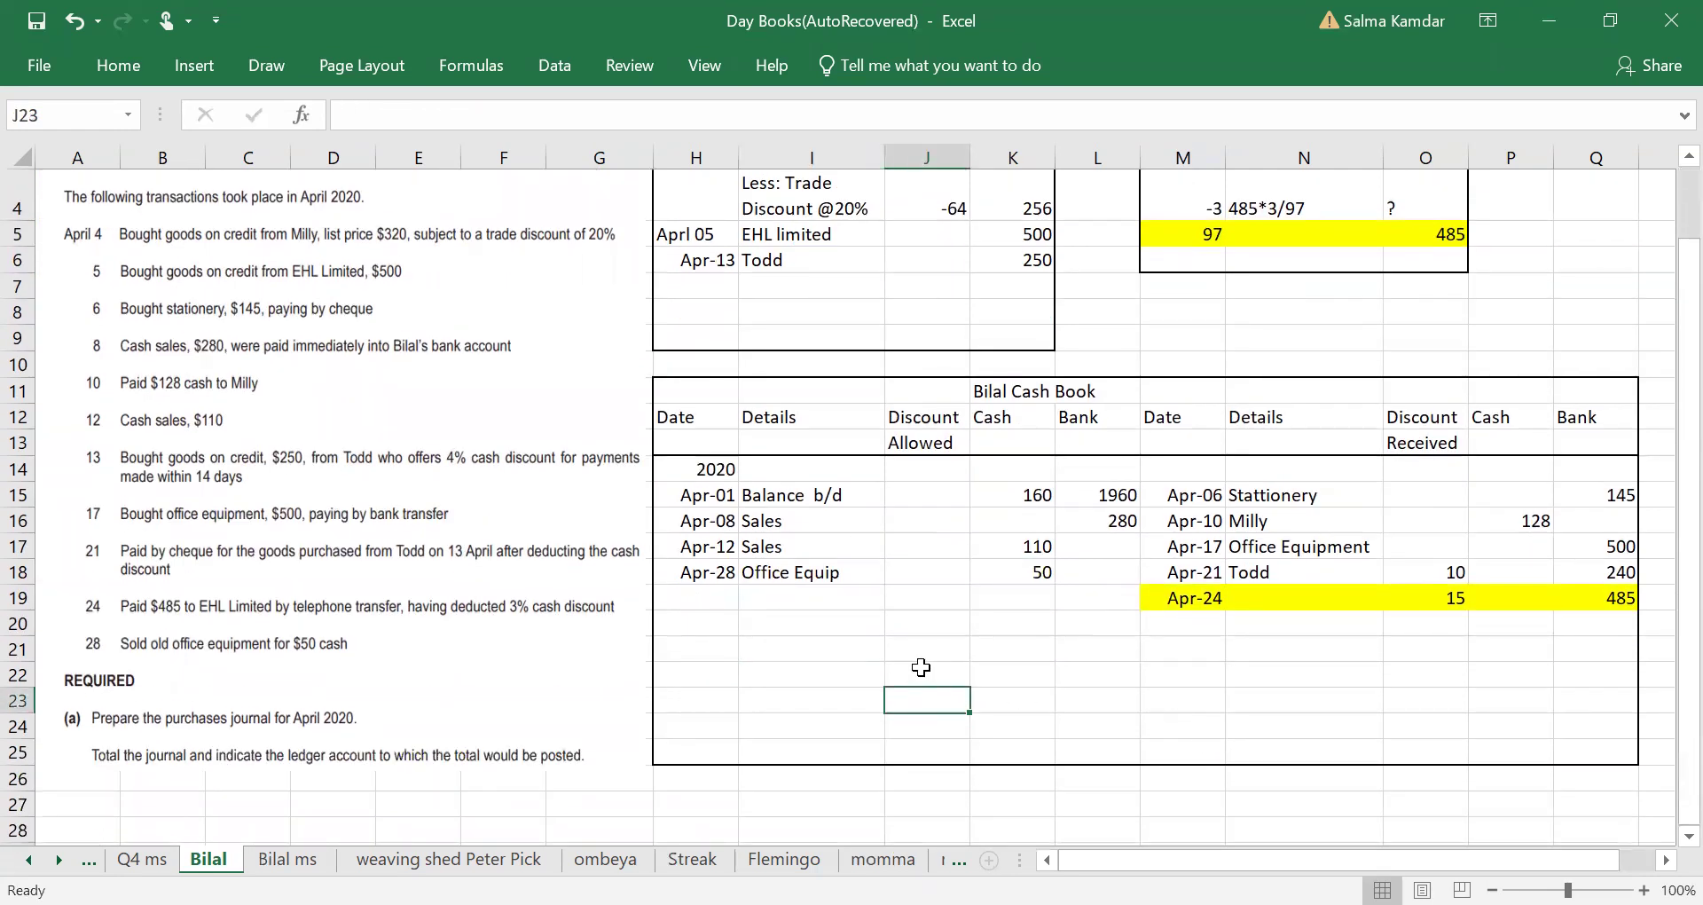
key(Down)
key(Right)
key(Right)
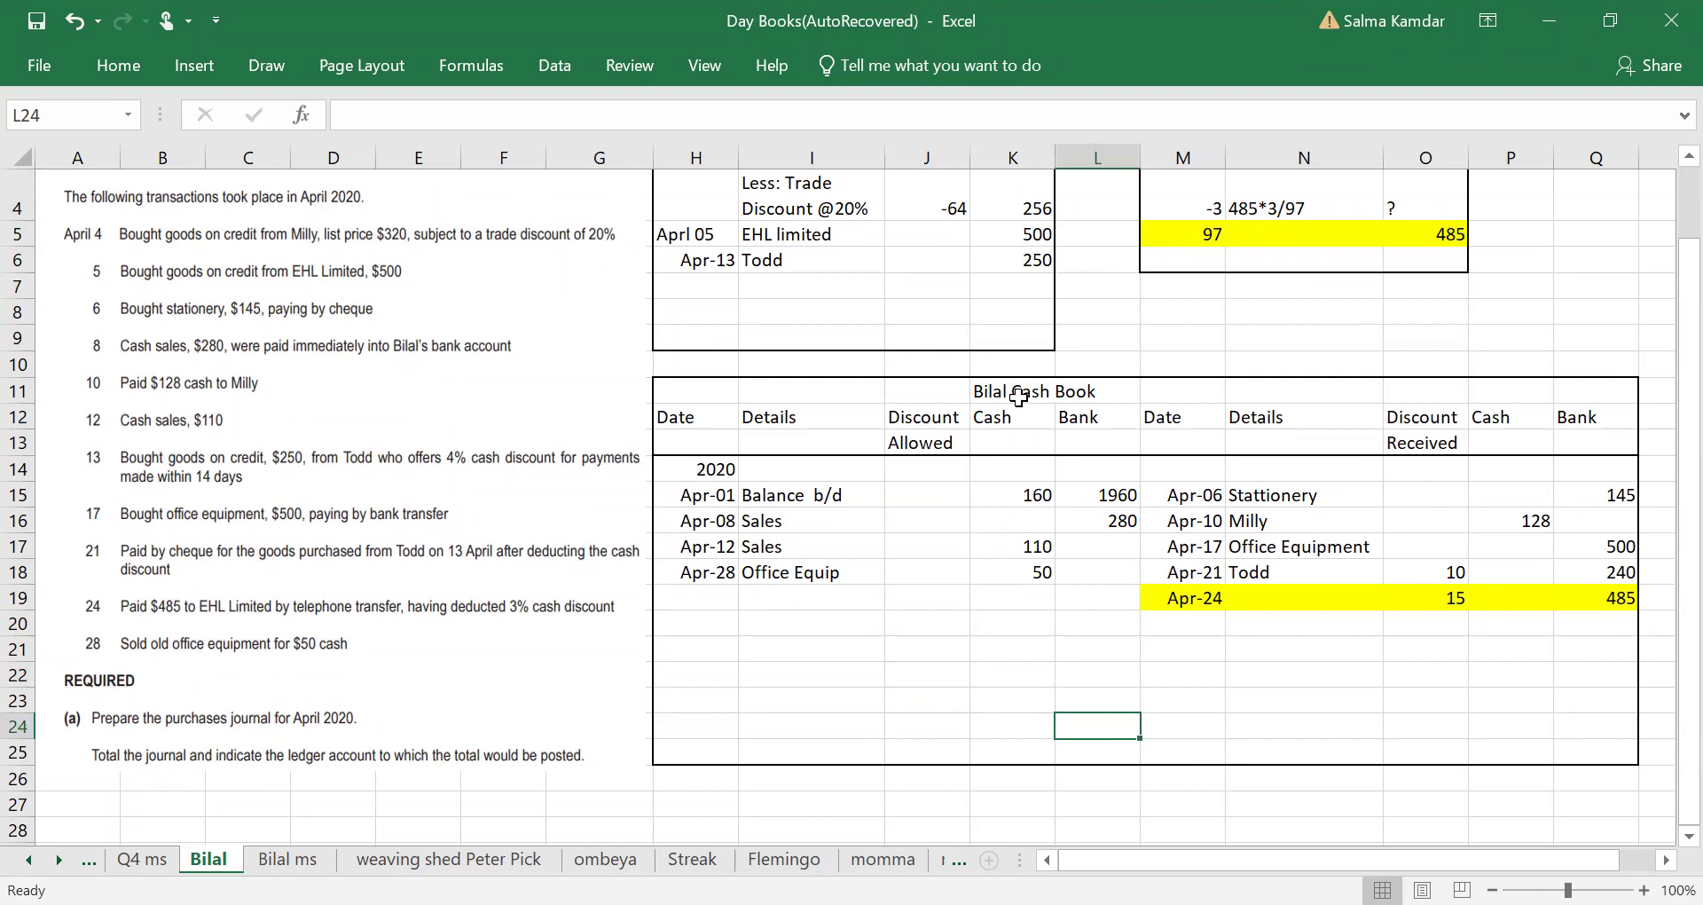
click(1029, 315)
scroll(1029, 314, up, 2)
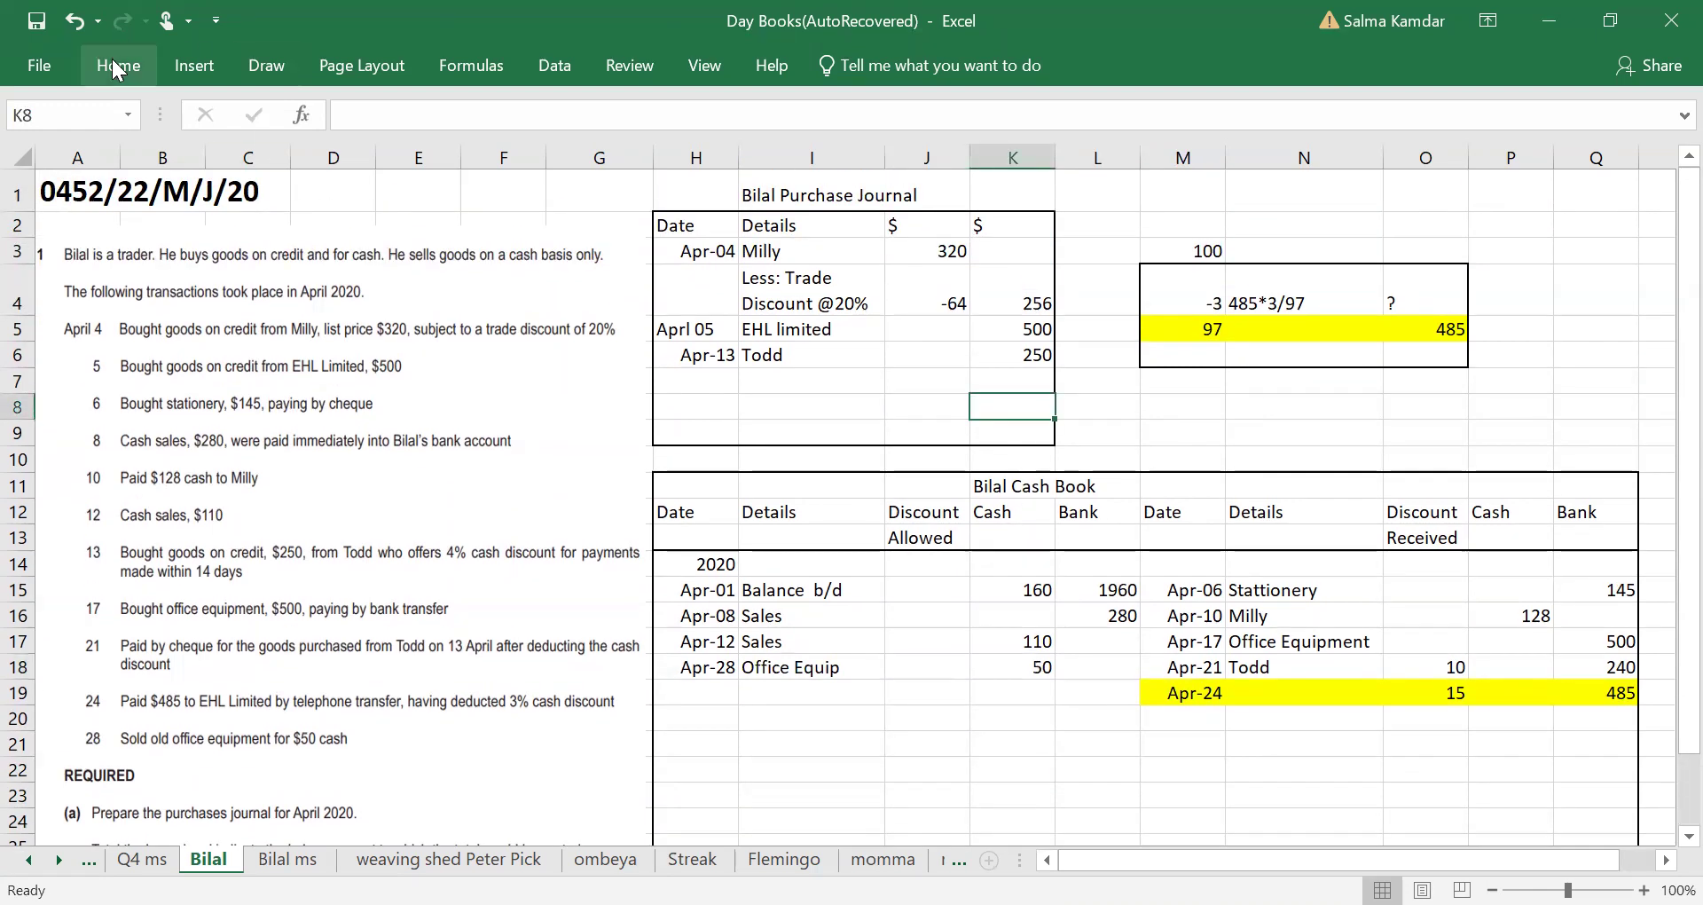
click(115, 58)
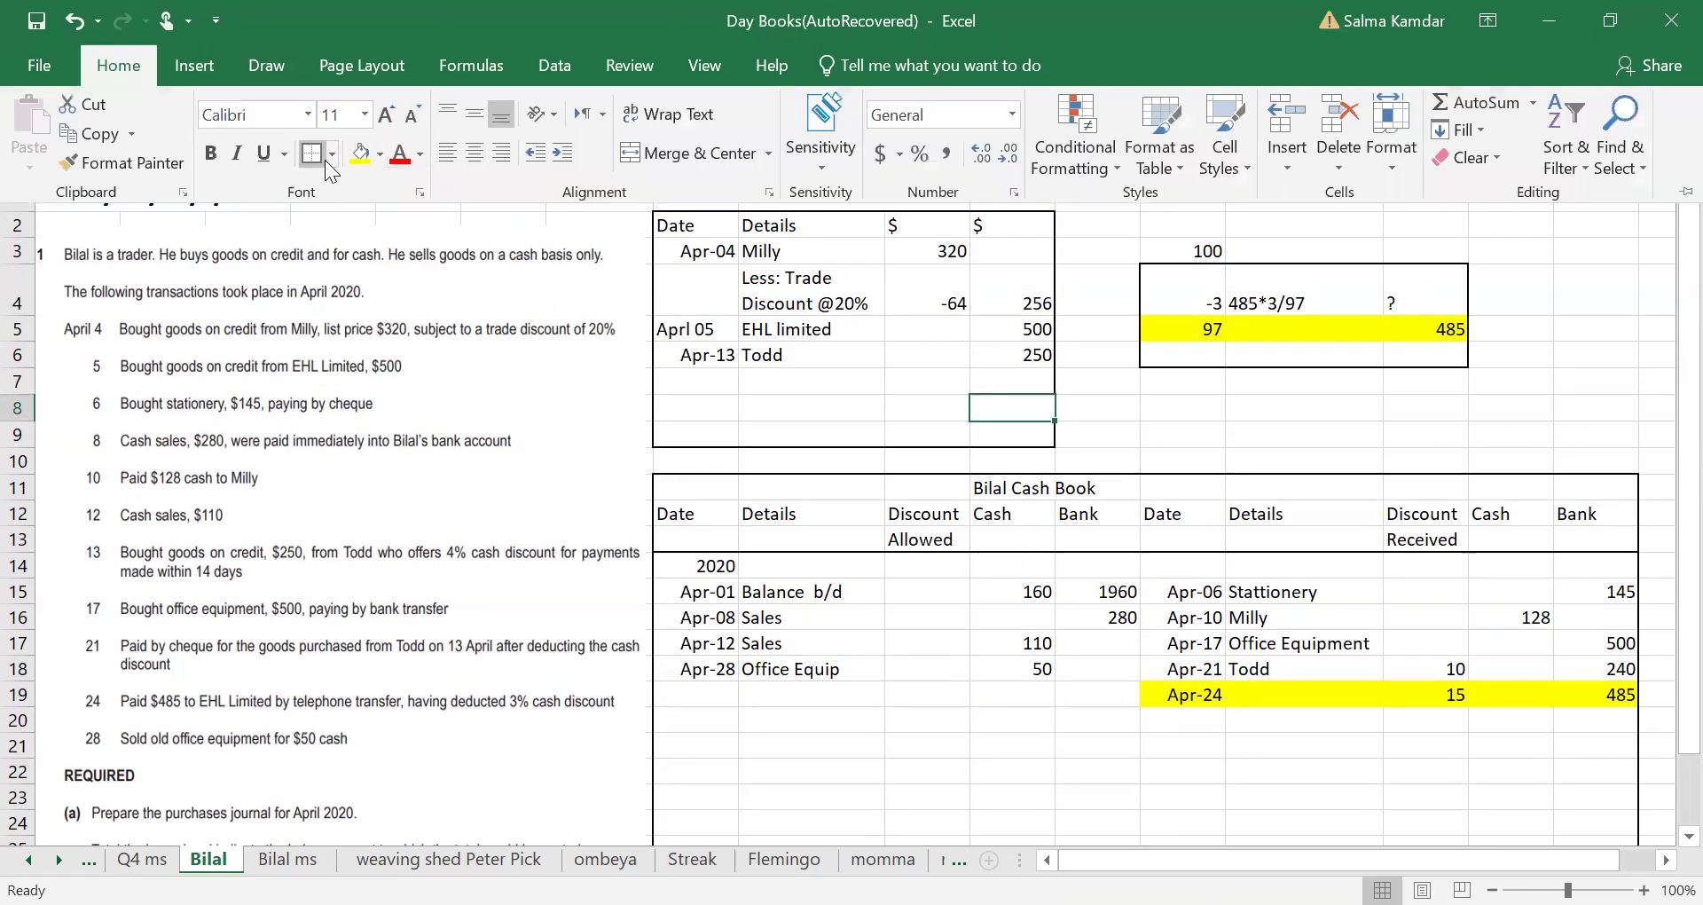
click(333, 155)
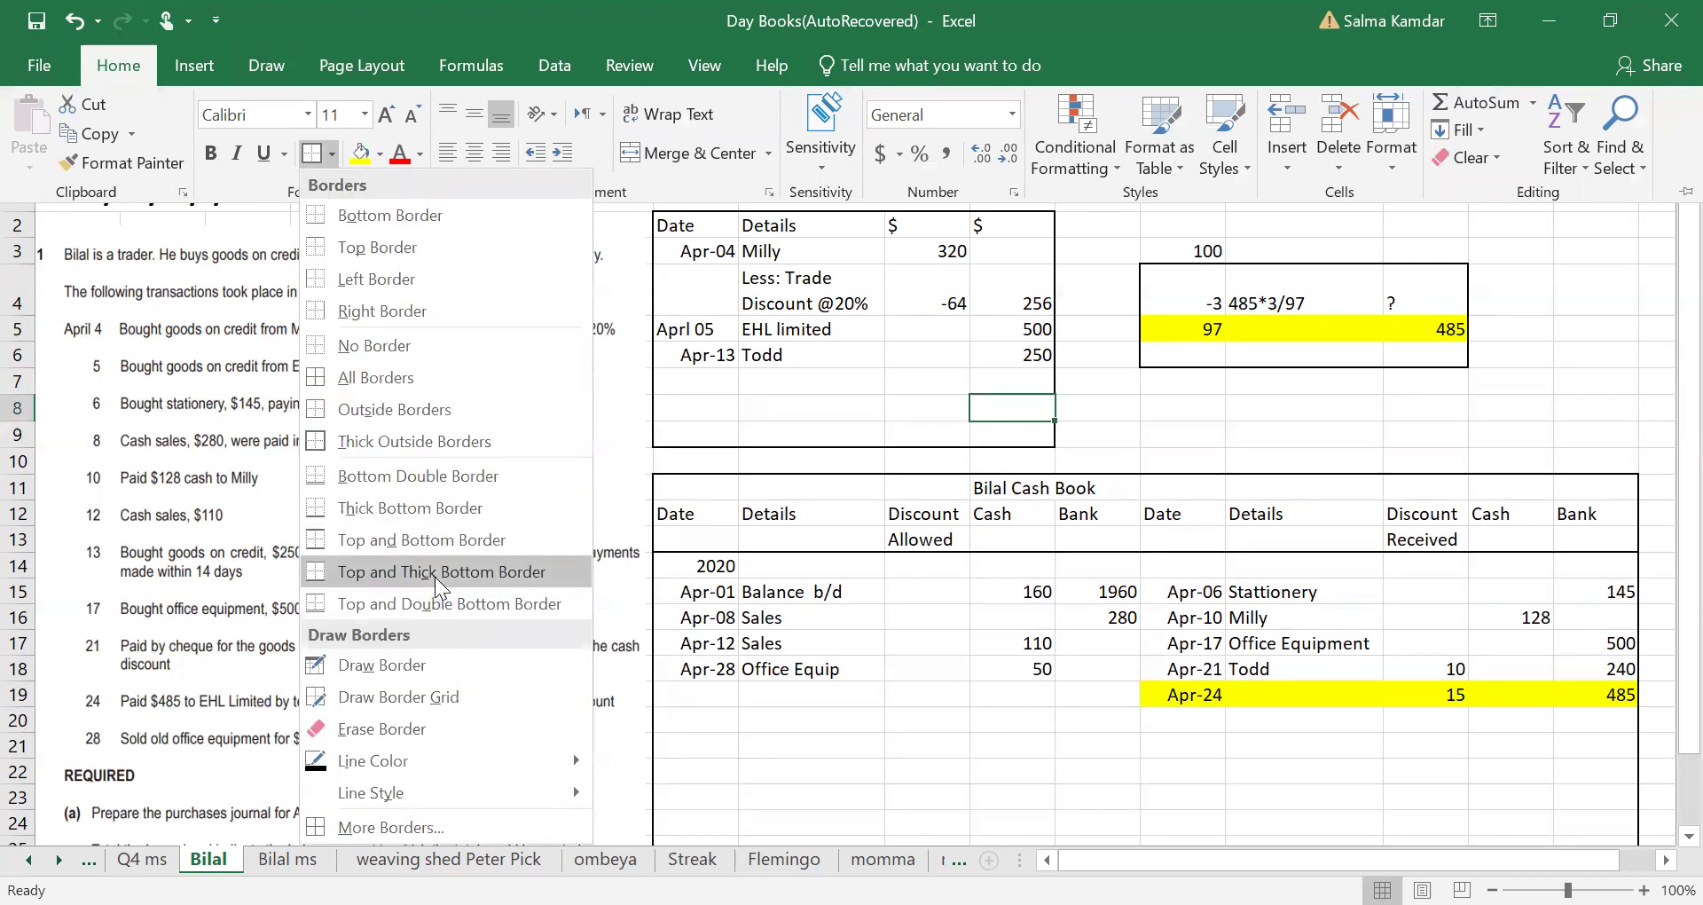
click(434, 572)
Step: Sum the purchases journal amounts into K8 with AutoSum and label the row "Total for the month" in I8
click(1029, 329)
drag(1035, 302, 1027, 408)
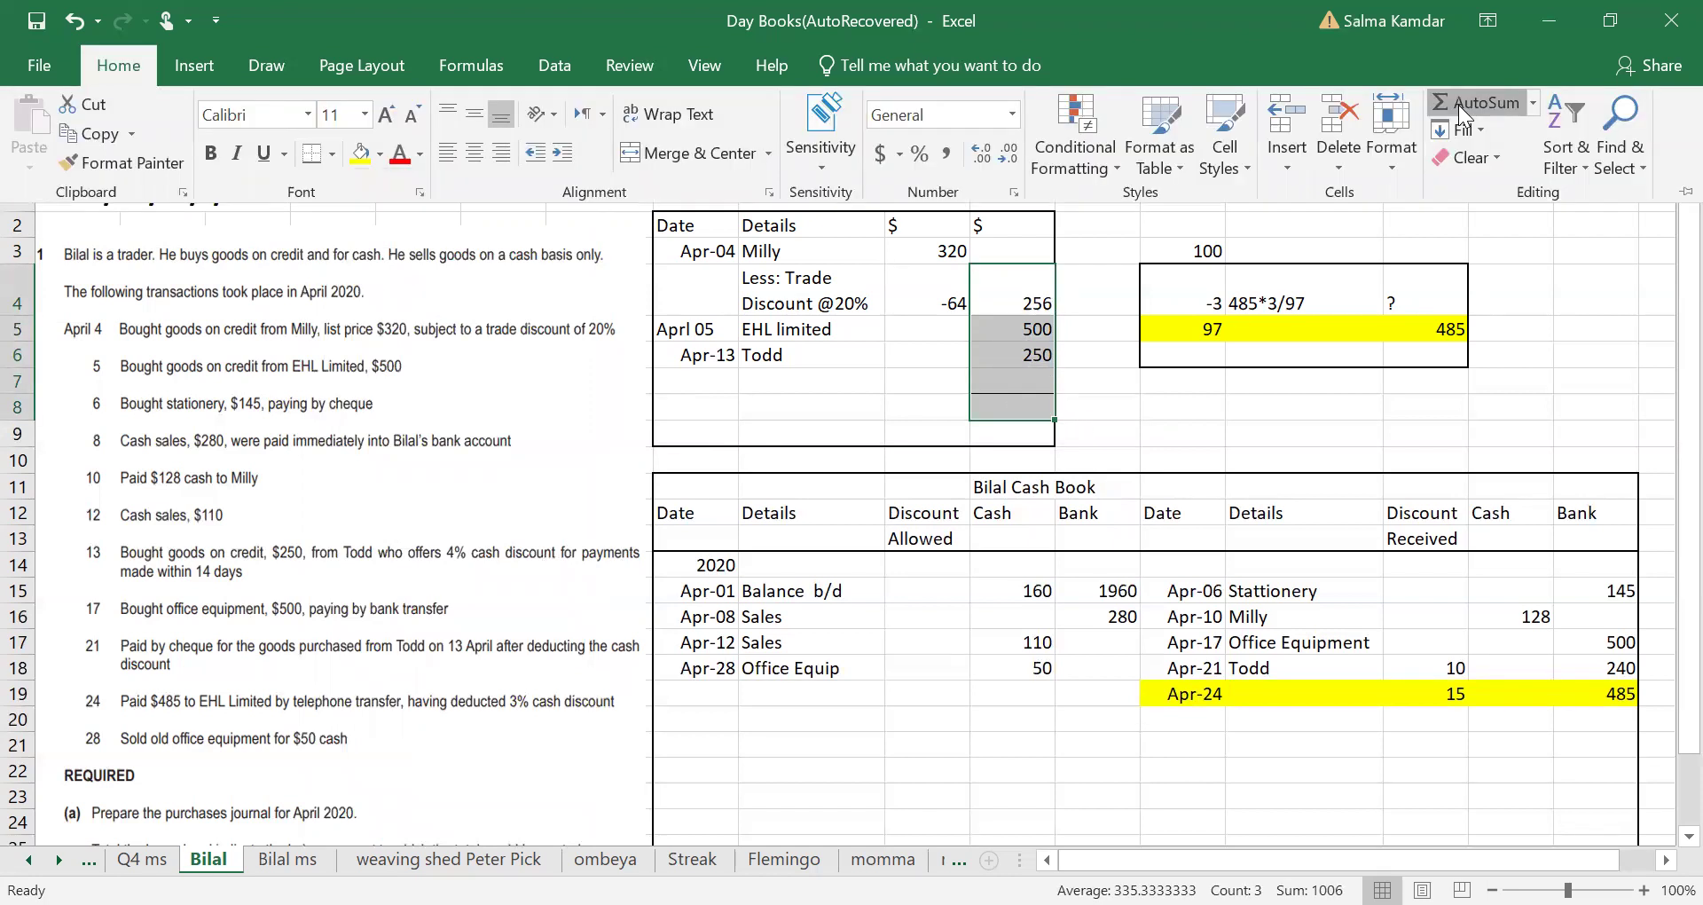
click(1578, 76)
click(1510, 354)
click(781, 413)
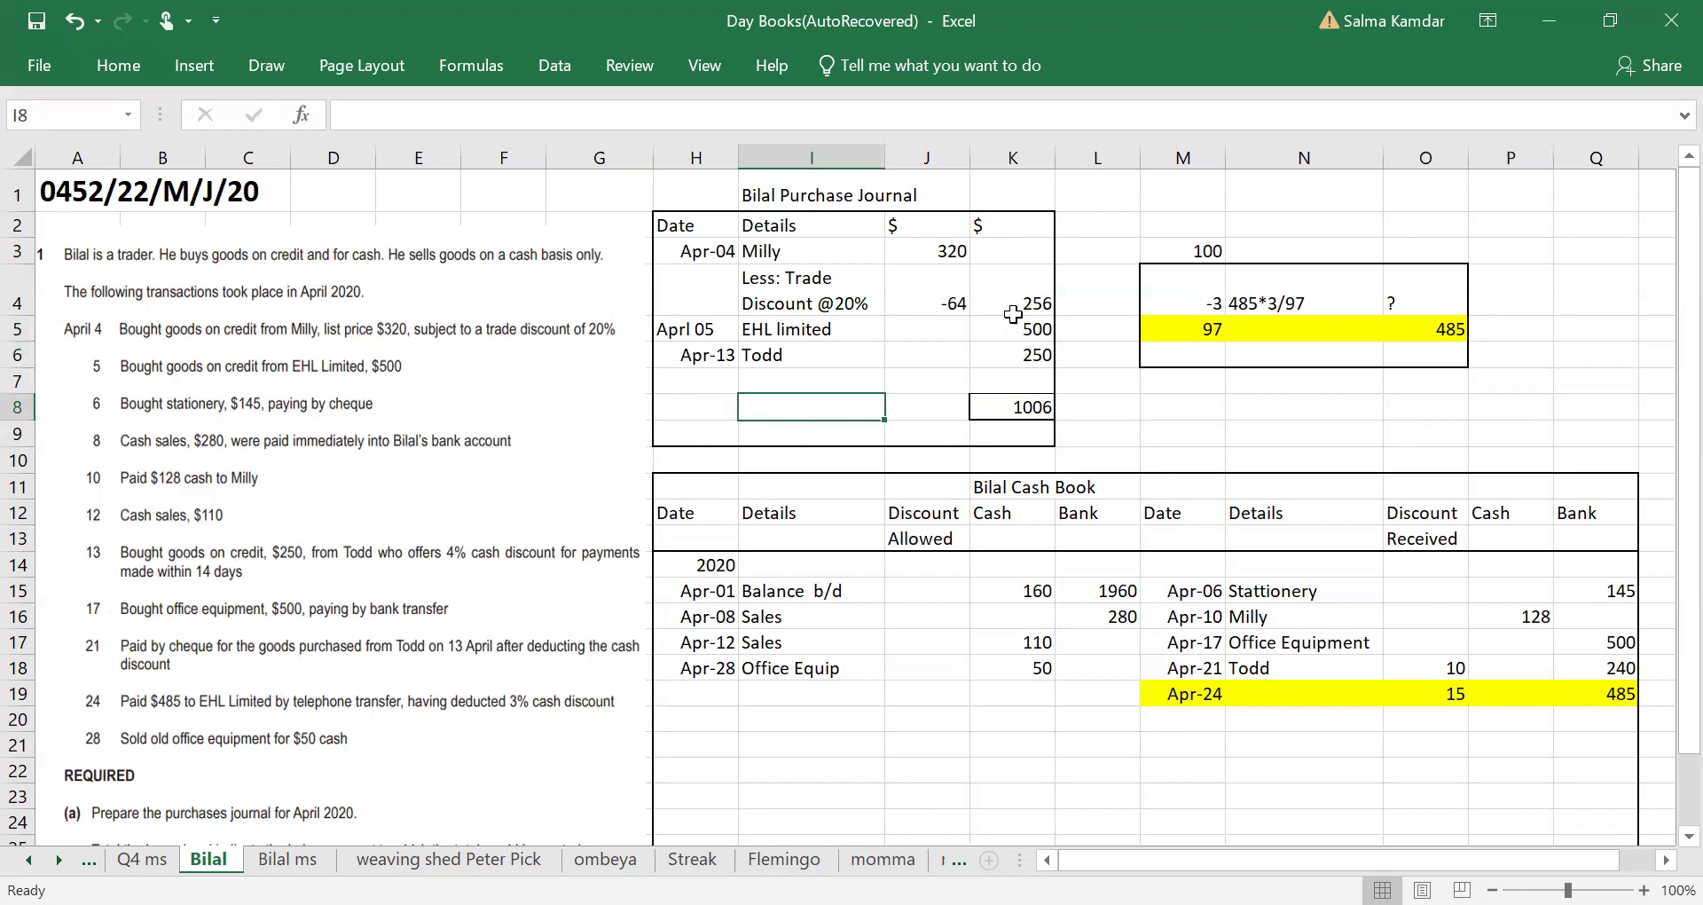
text(Tota)
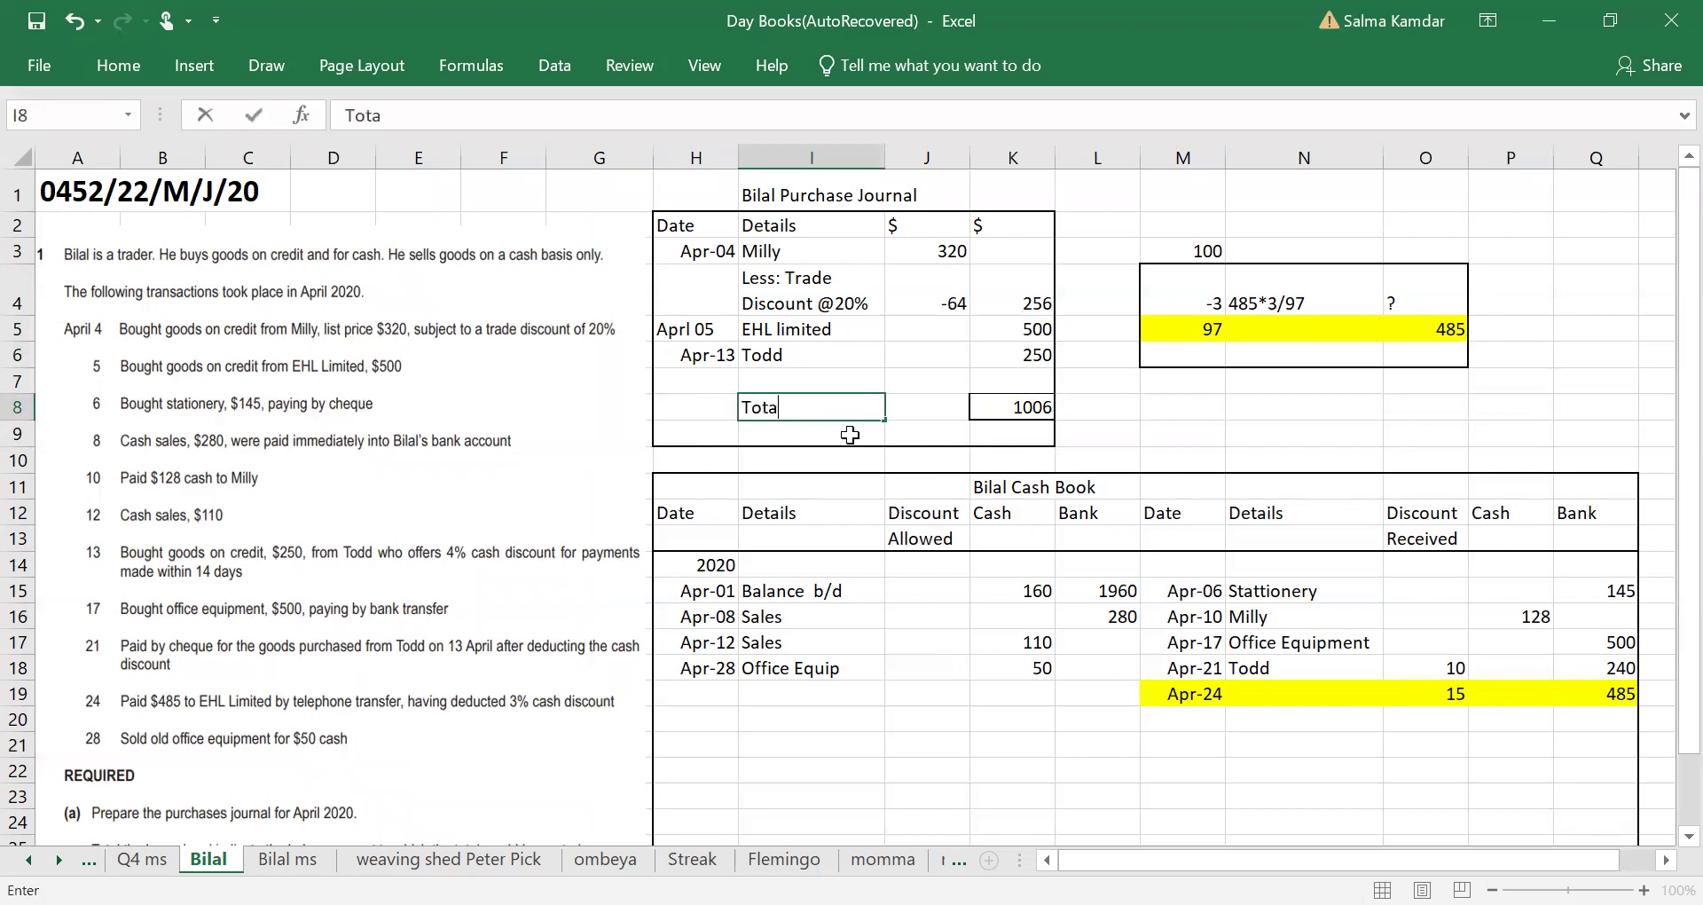
text(l for the month)
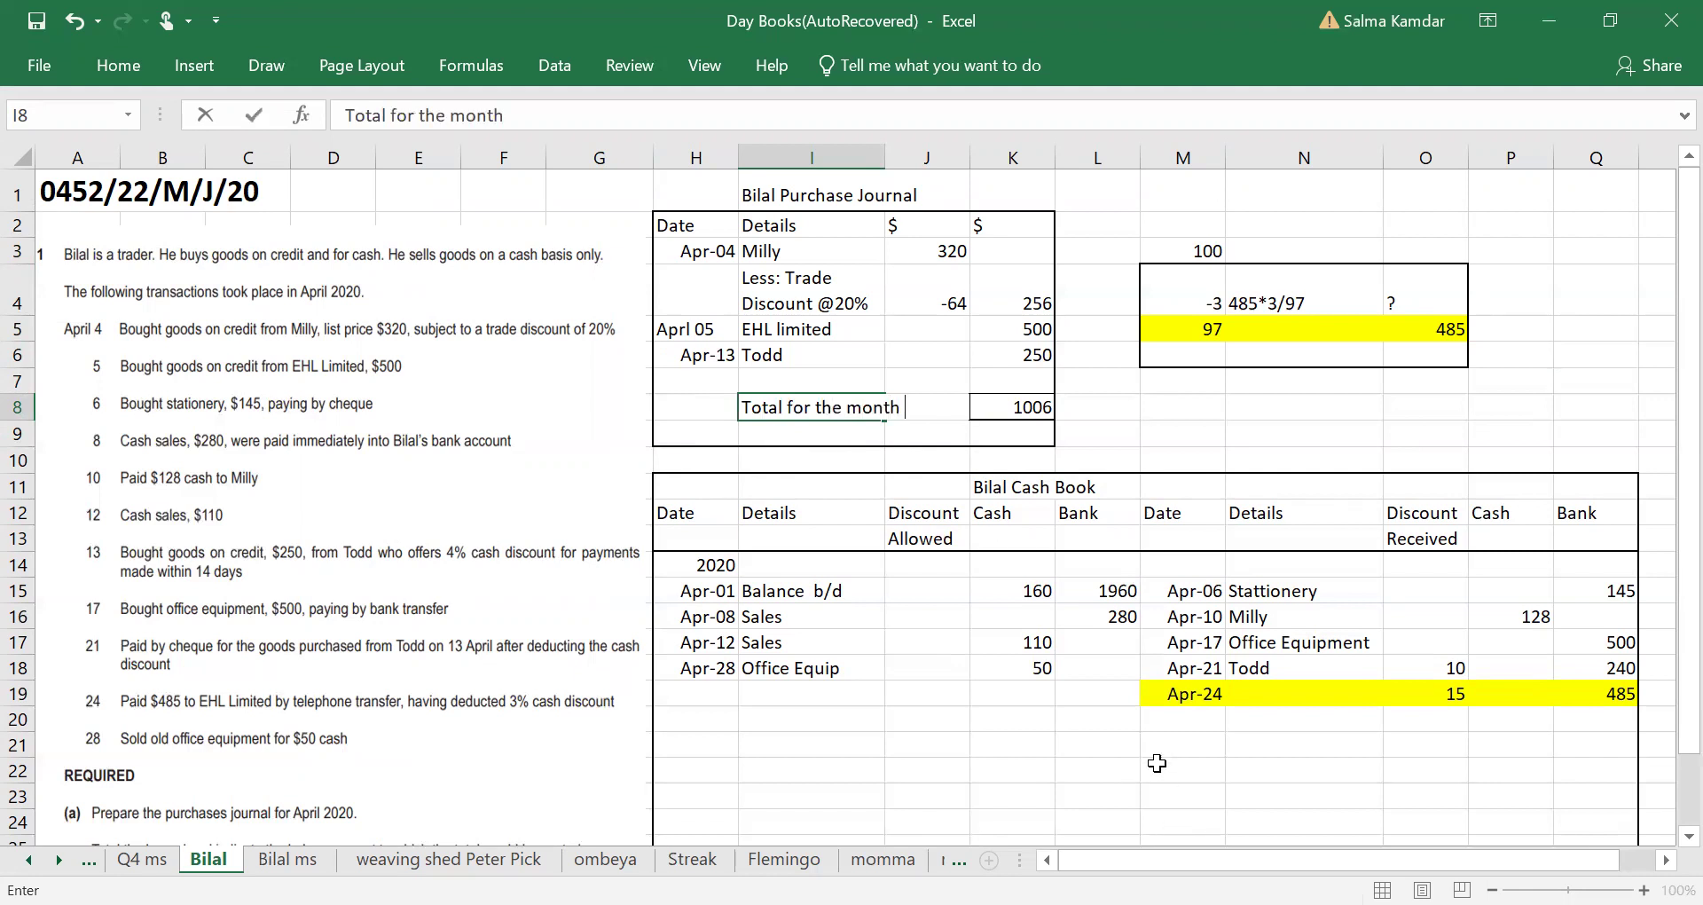
click(1158, 765)
Step: Apply a top and bottom border to J22:L22 for the receipts side totals of the cash book
click(939, 772)
drag(1011, 784, 1097, 770)
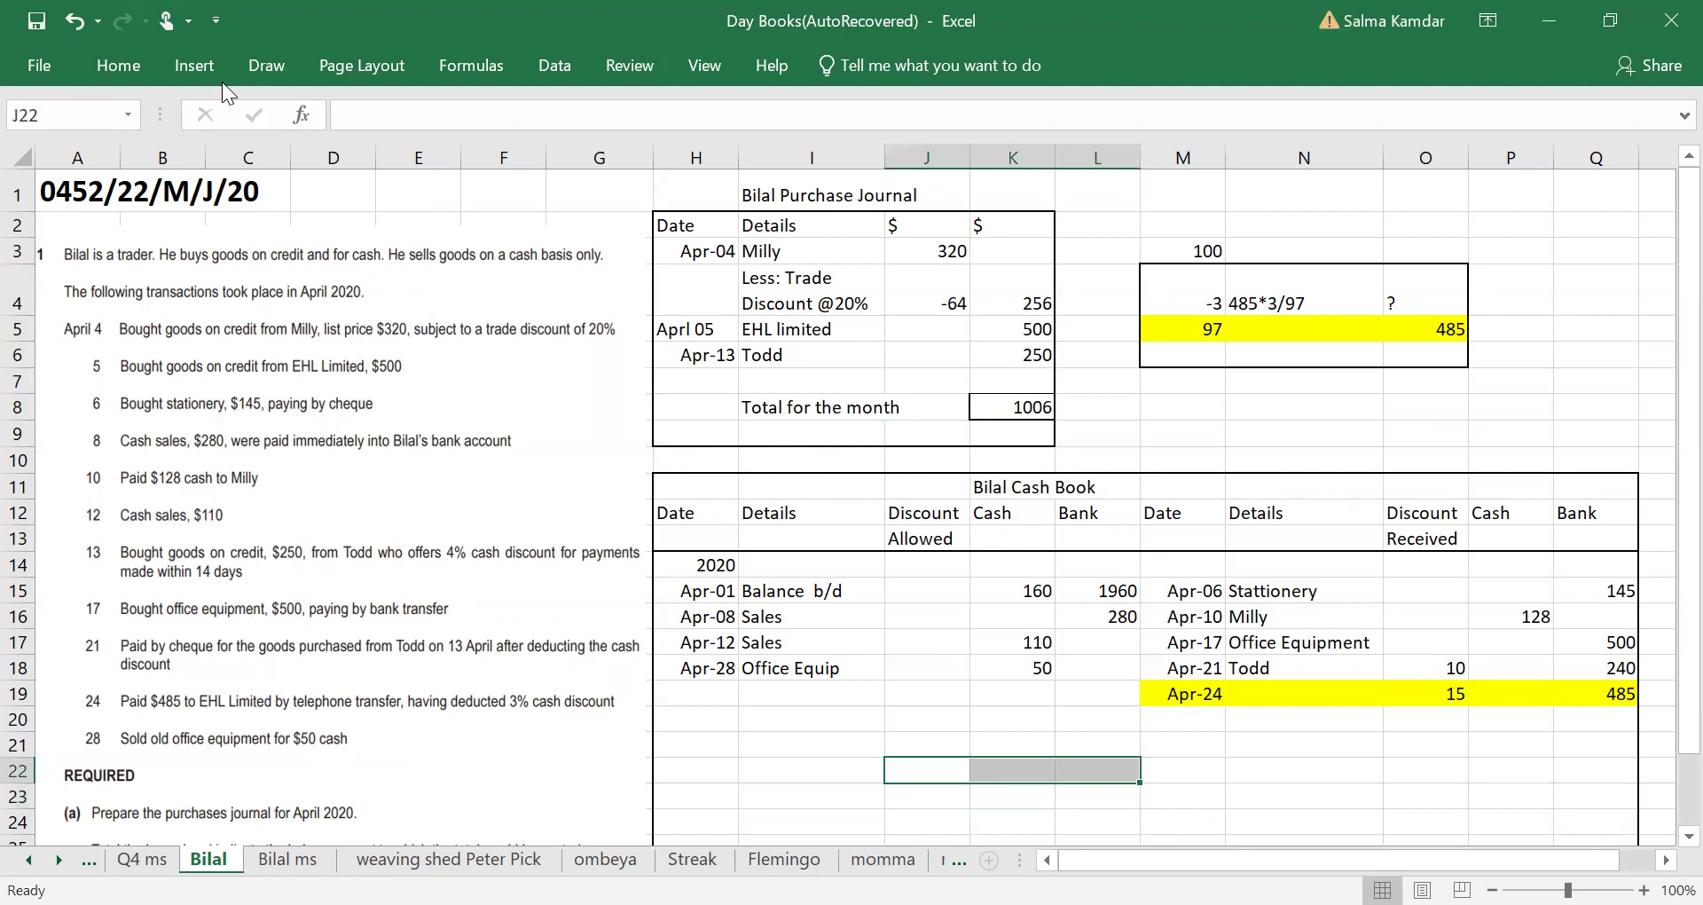
click(107, 66)
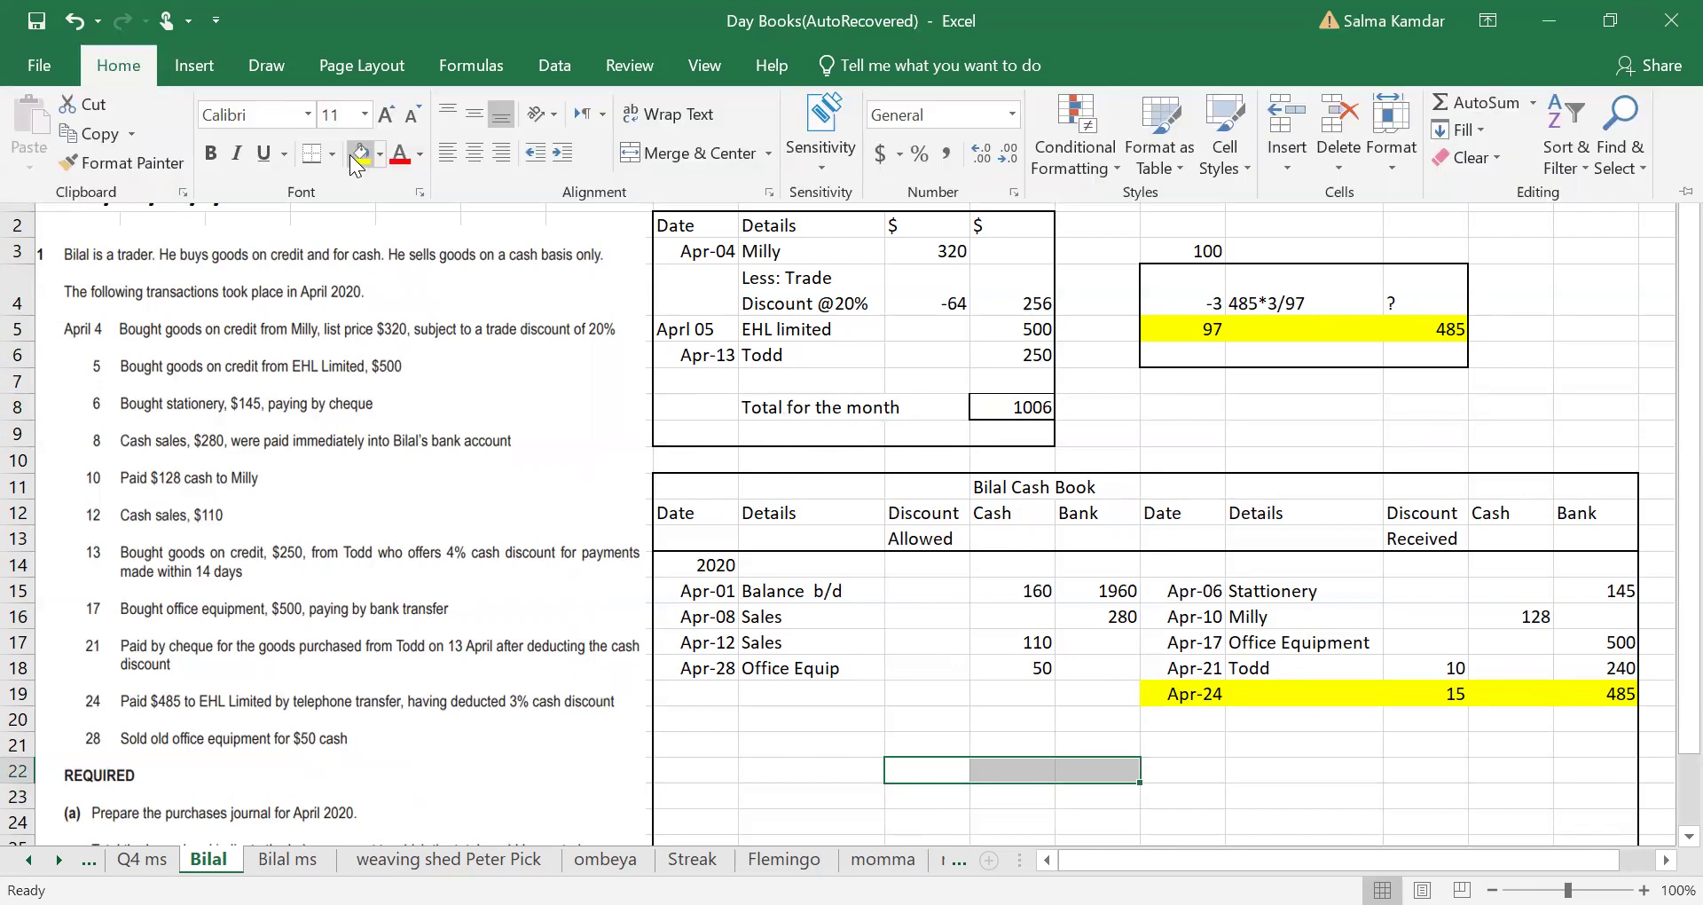
click(333, 155)
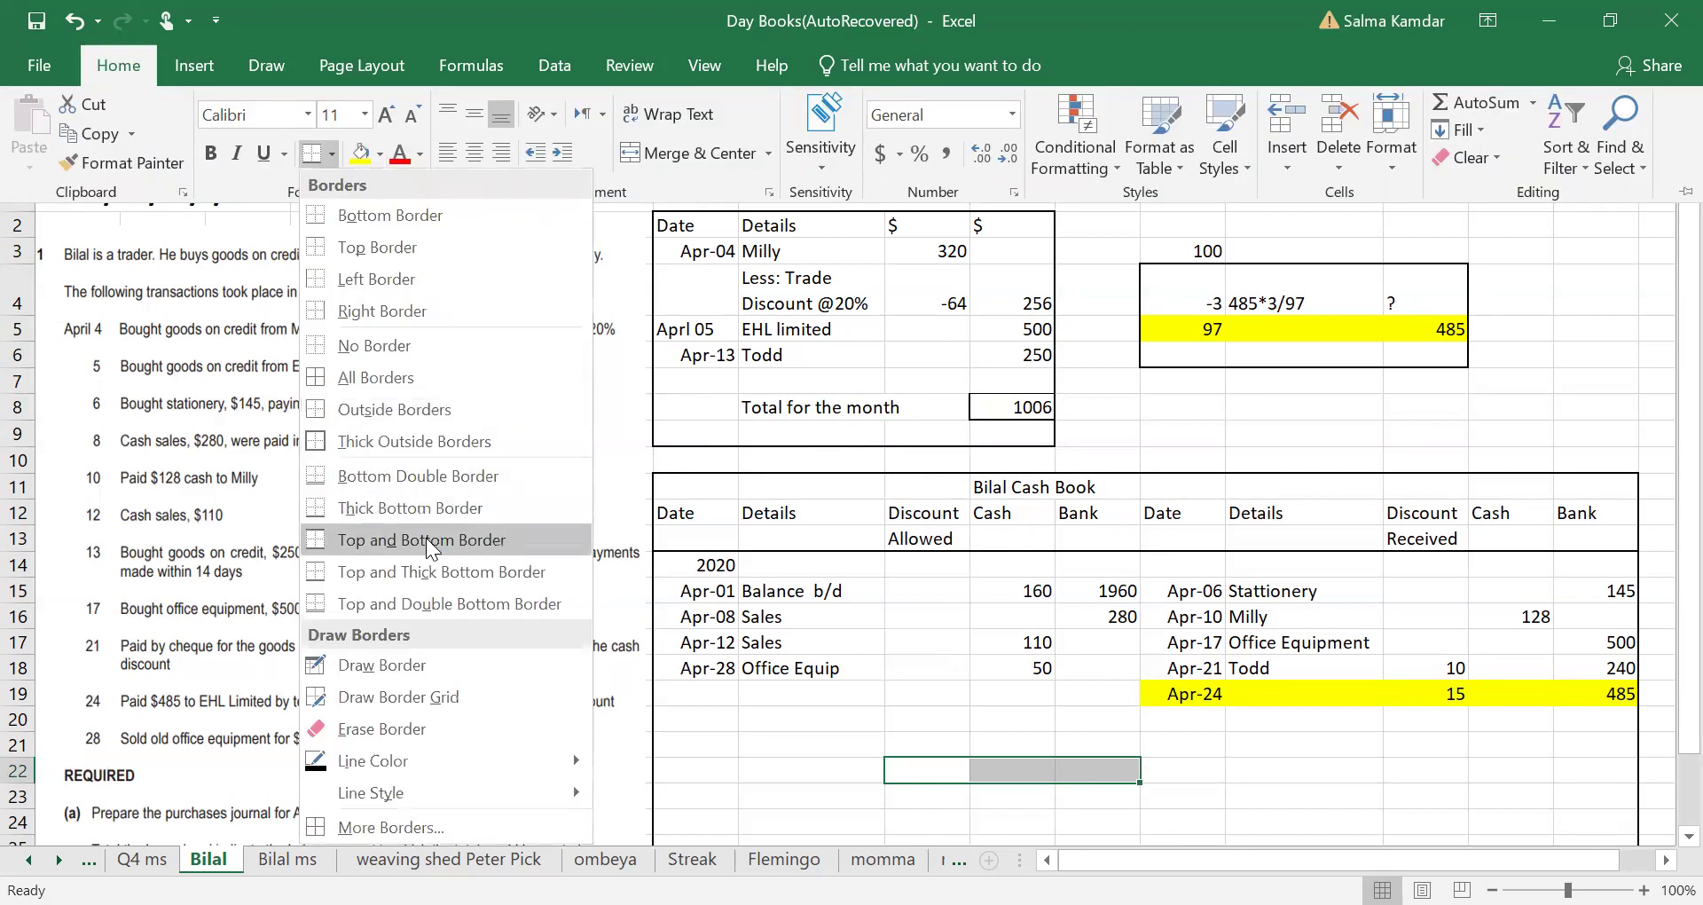
click(426, 540)
Step: Apply the same top and bottom border to O22:Q22 for the payments side totals of the cash book
click(1424, 770)
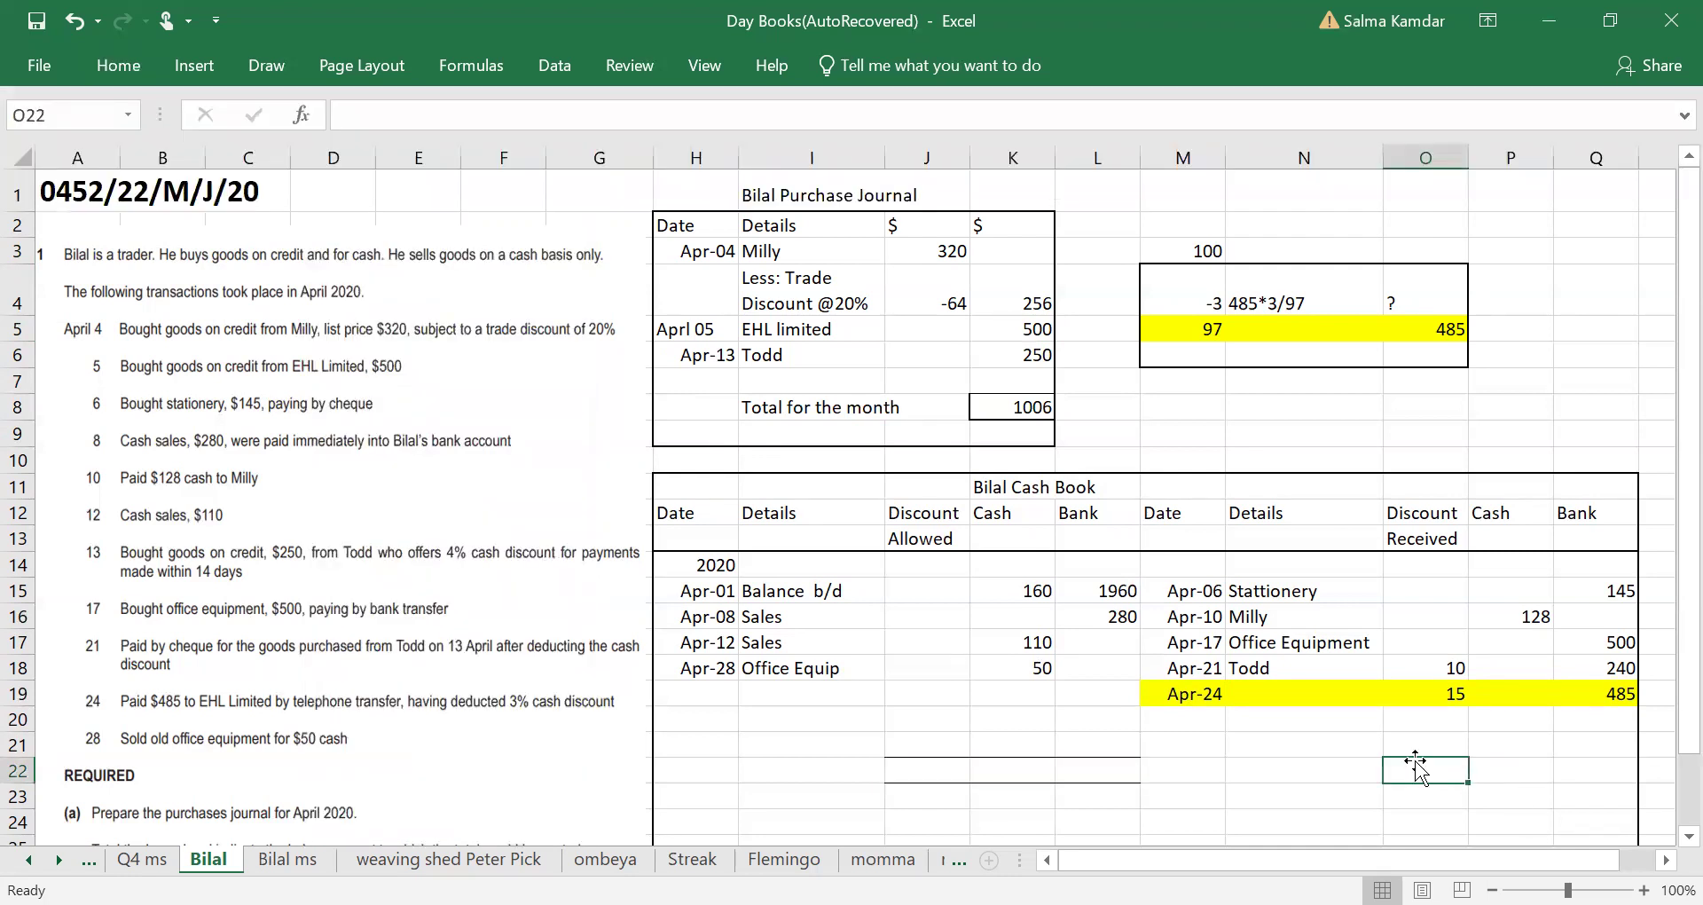
drag(1419, 769, 1607, 763)
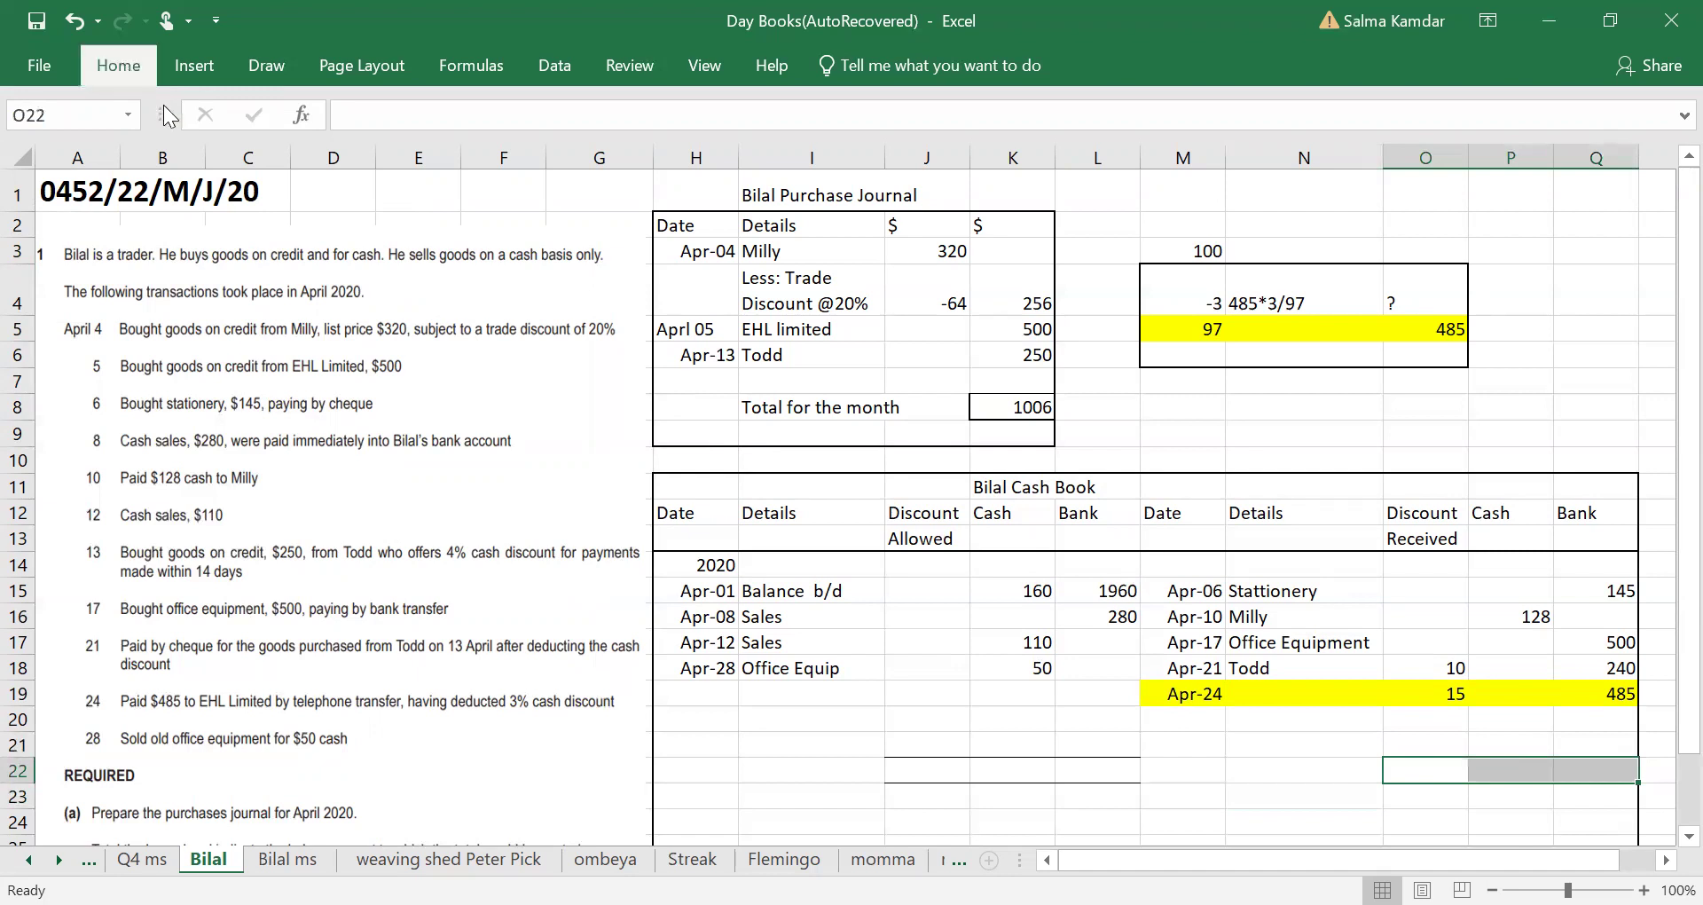
click(118, 65)
click(1182, 820)
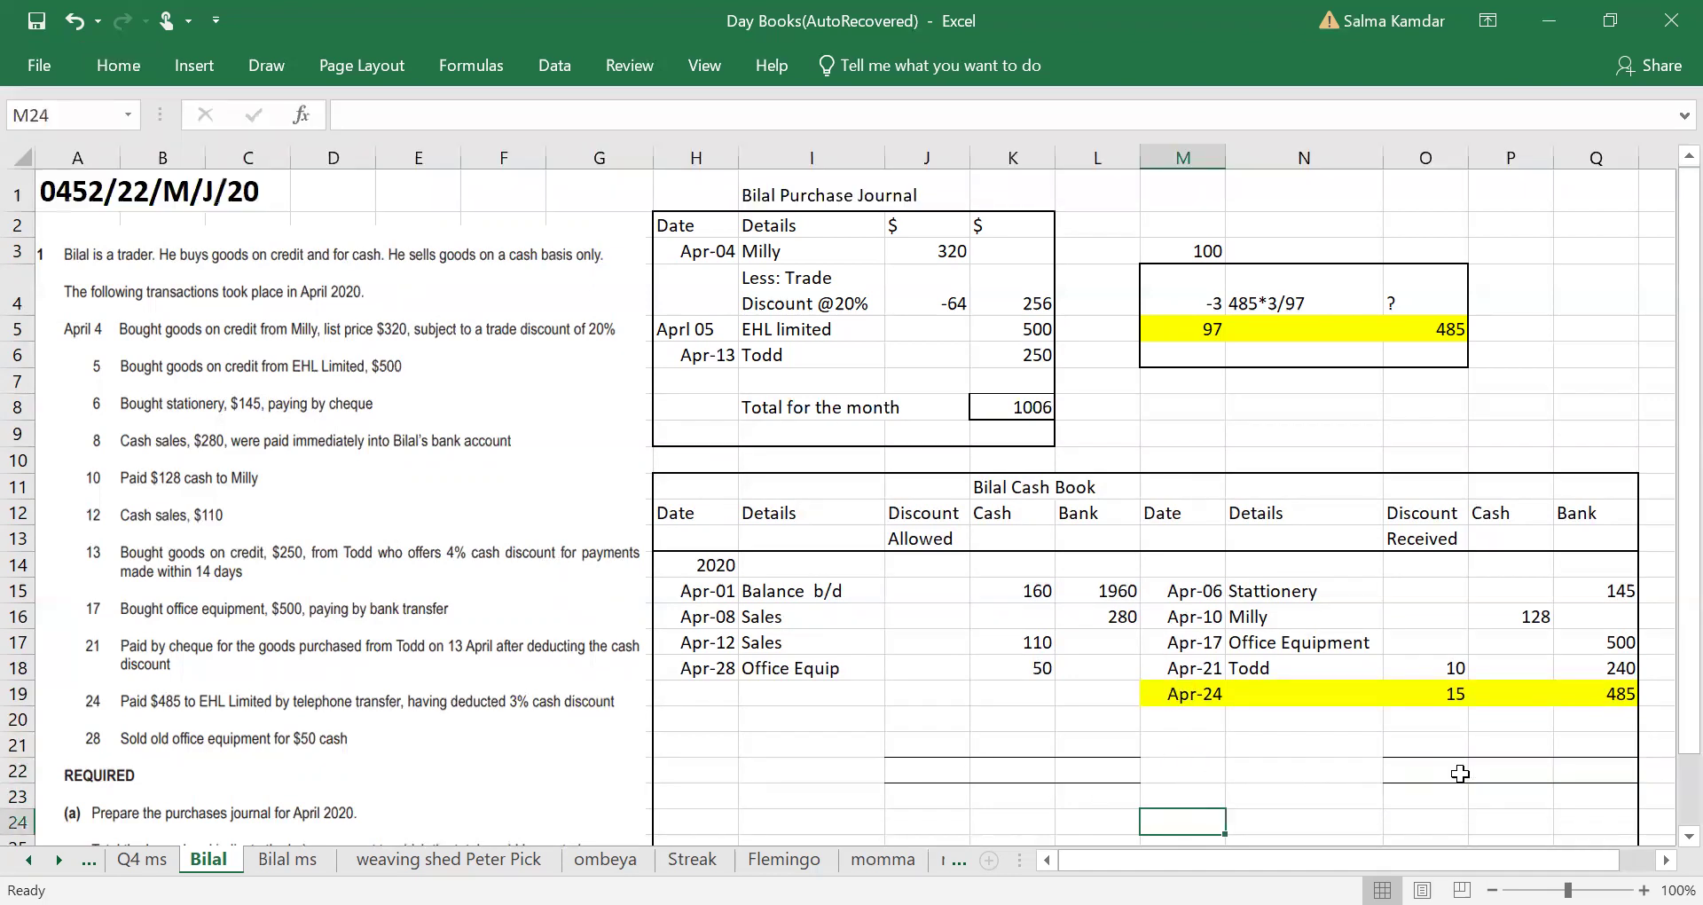
click(1460, 772)
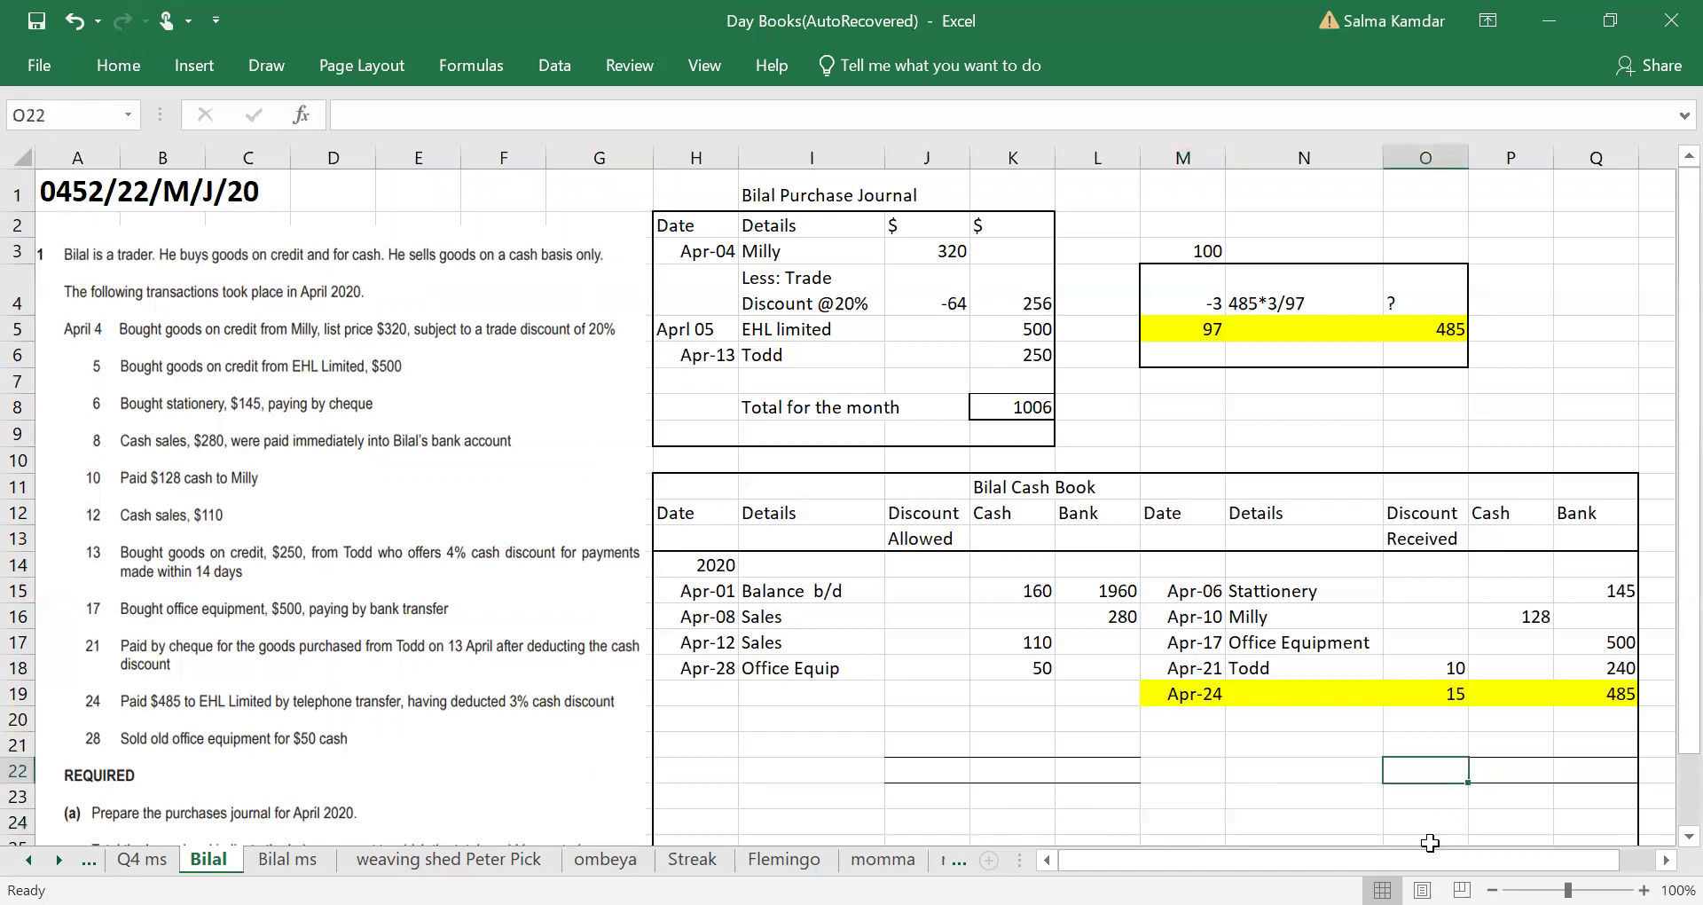
Step: Enter 25 as the discount received total in O22 of the cash book
text(25)
click(1298, 761)
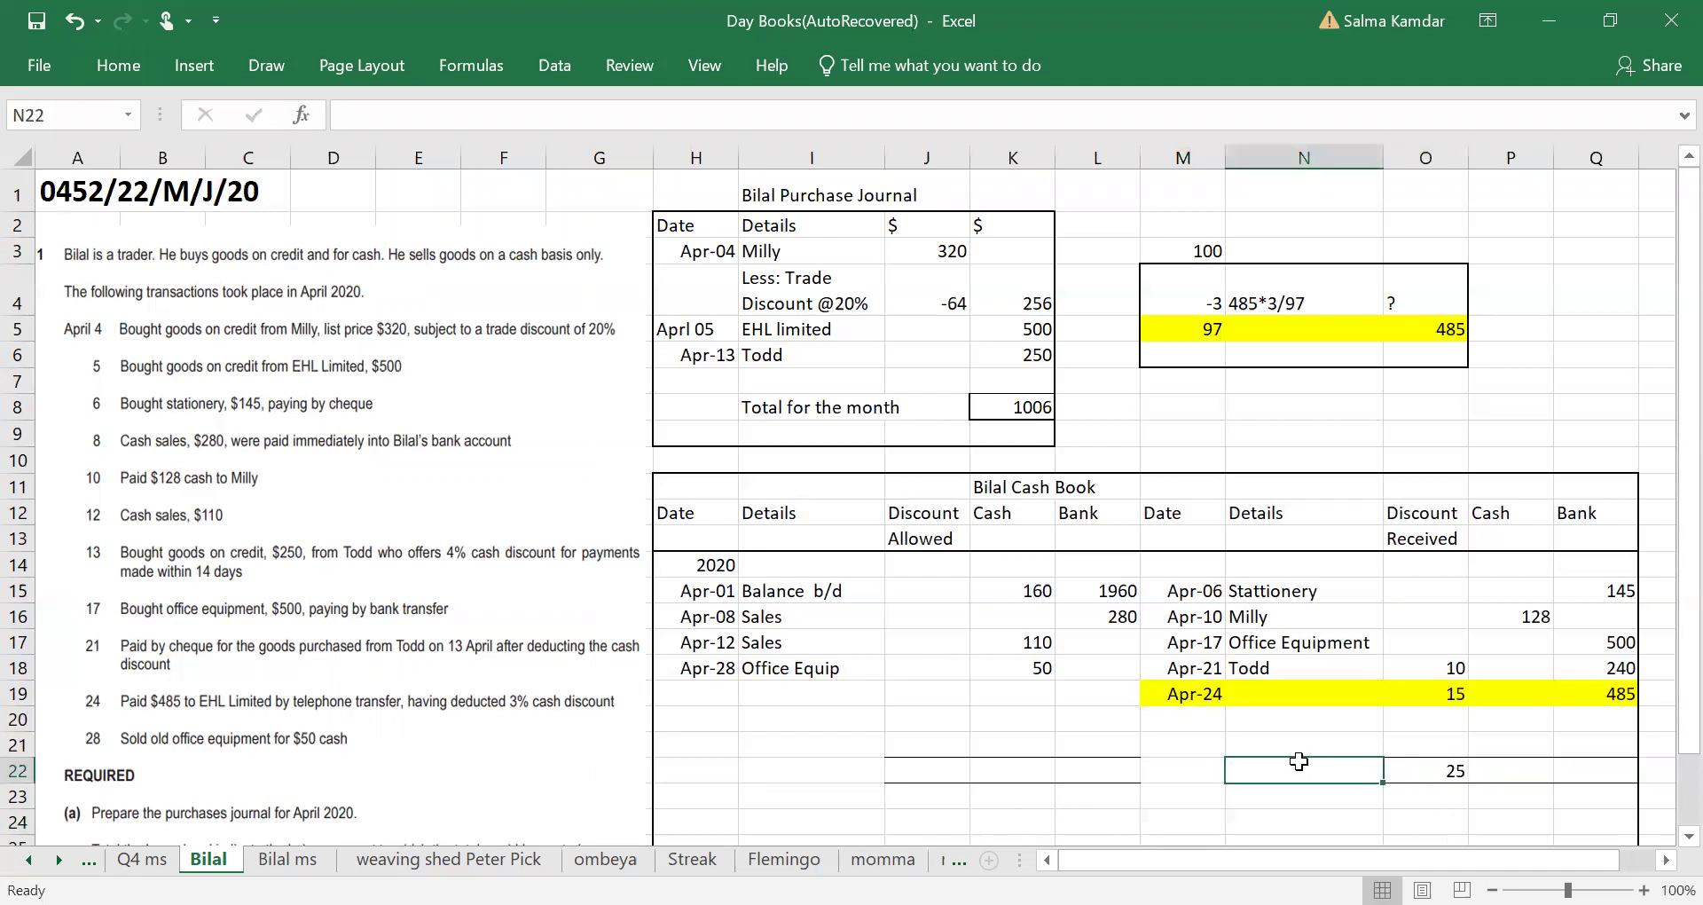
Step: Add the working labels "Cash Book", "Debit Total" and "Credit Total" in I27:I29 below the cash book
scroll(1298, 761, down, 1)
scroll(1286, 763, up, 1)
scroll(1286, 762, down, 1)
scroll(1286, 763, down, 1)
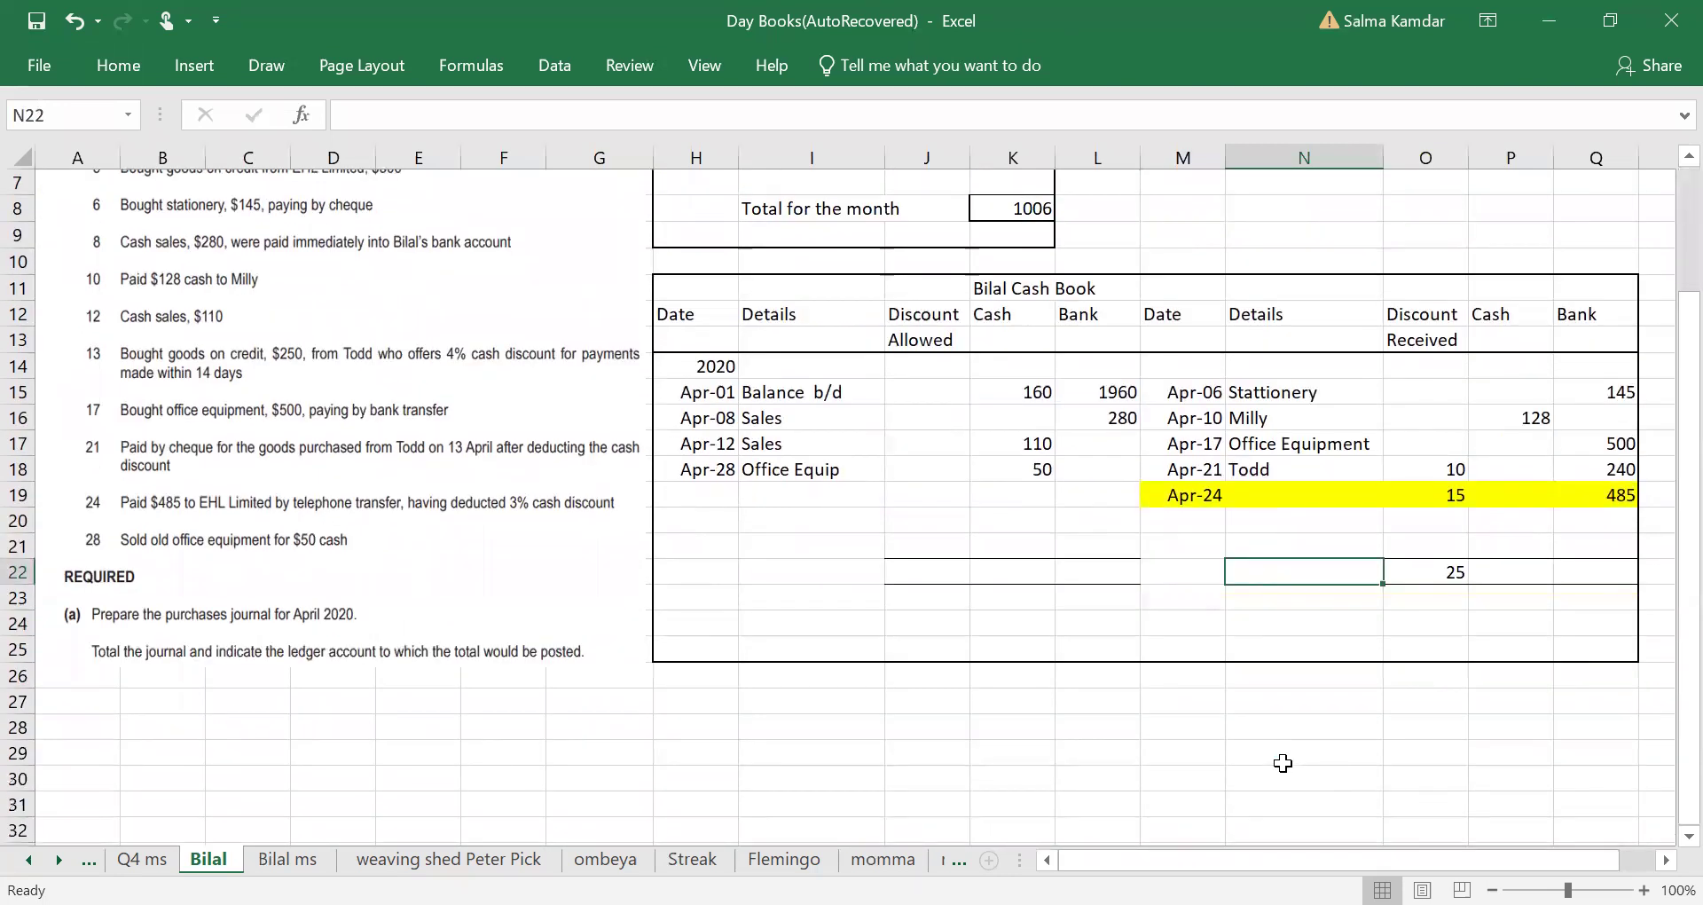
scroll(1282, 763, down, 1)
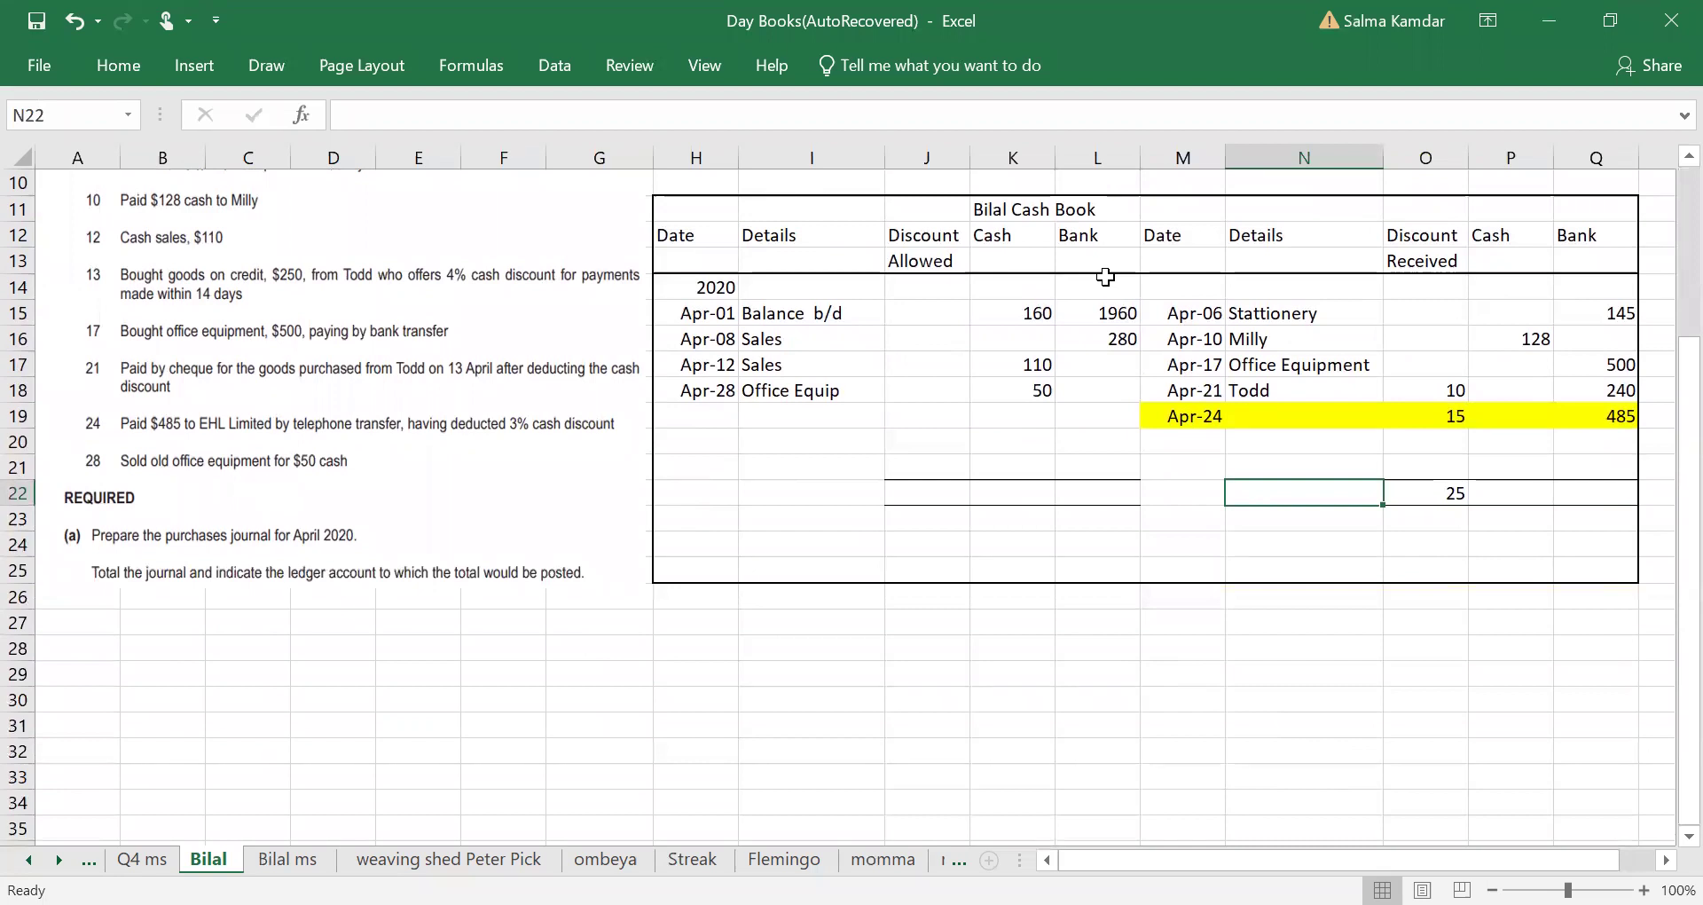
click(763, 634)
text(Cash Book)
key(Return)
click(764, 637)
text(Debit Total)
key(Return)
key(Down)
text(Credit Total)
key(Tab)
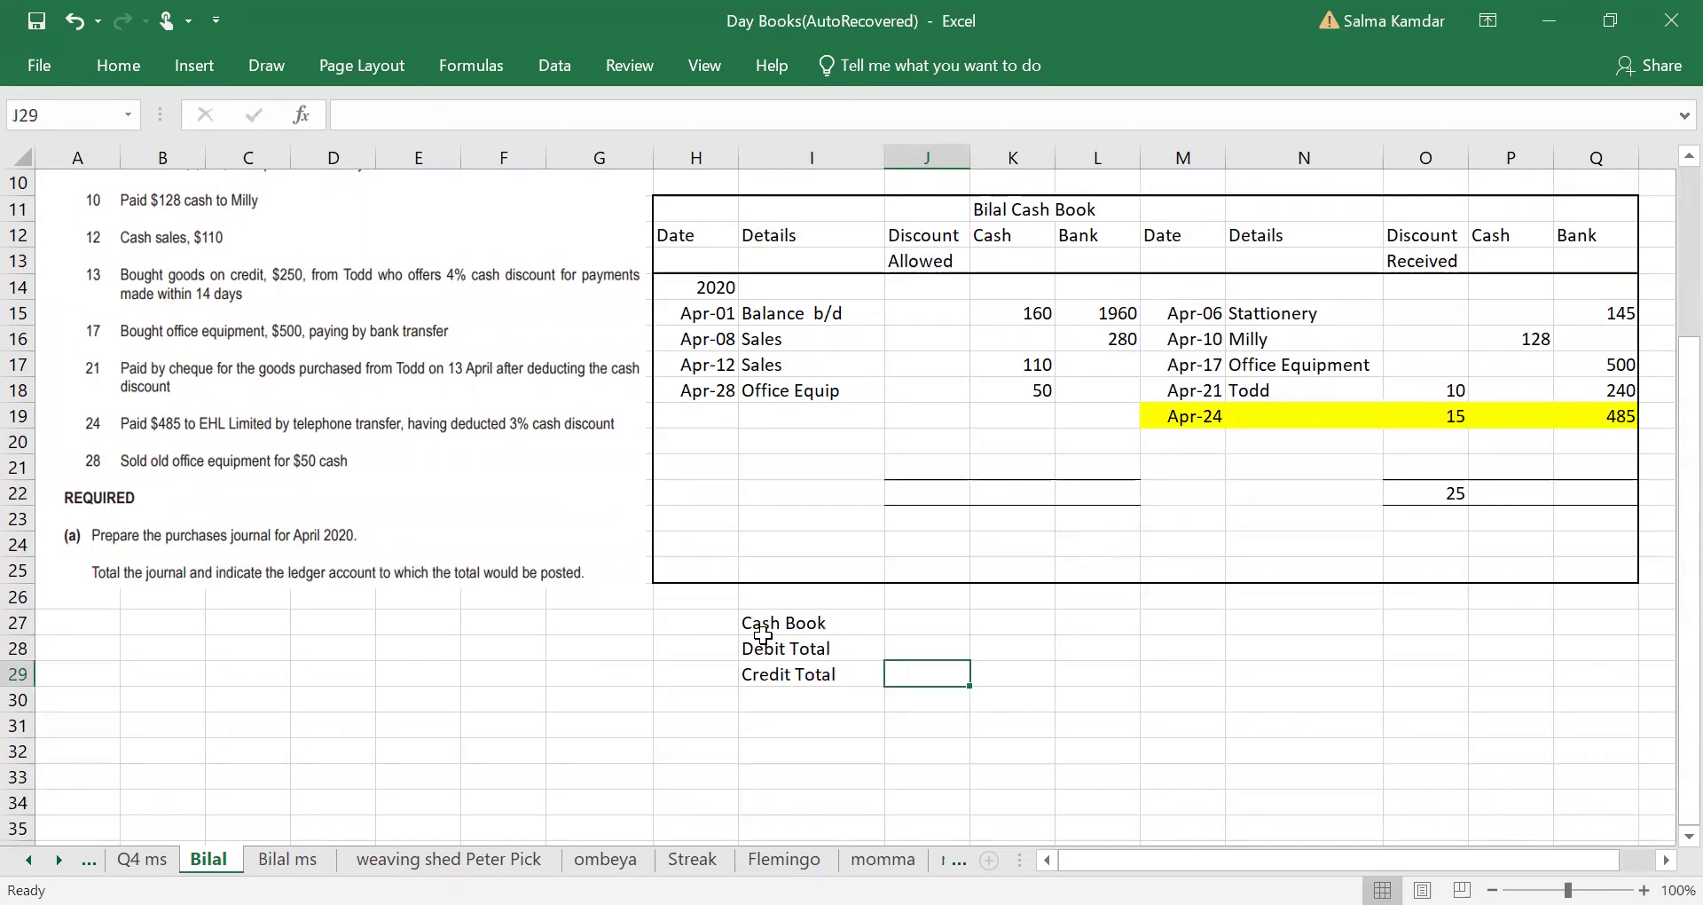
key(Up)
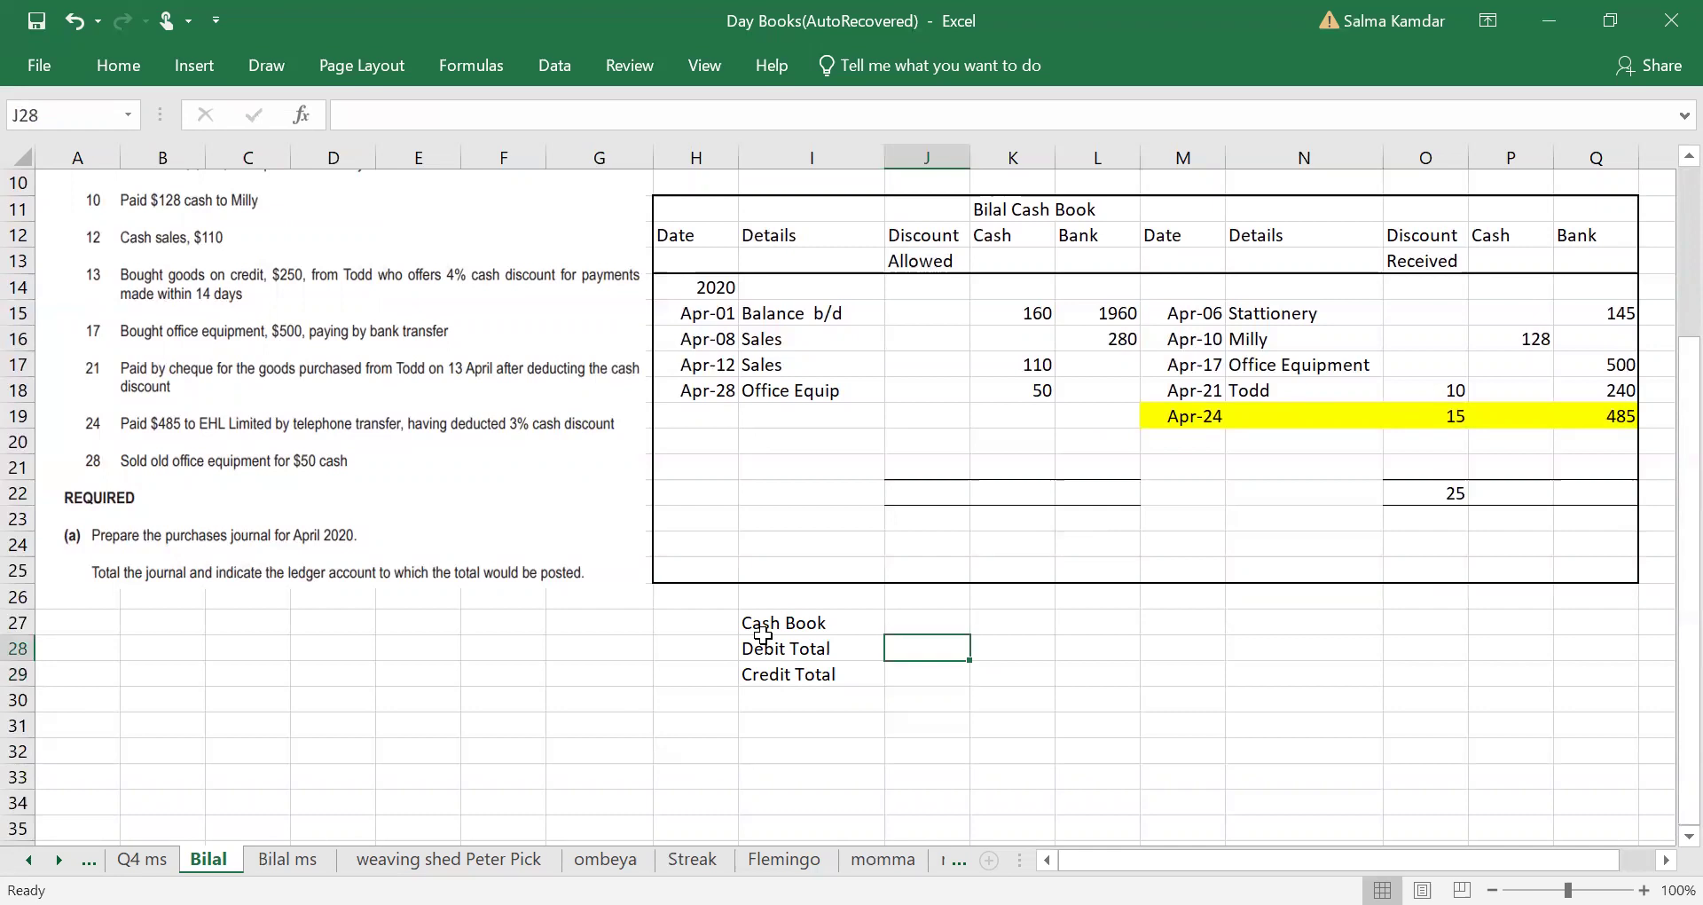
Step: Apply thick outside borders to the cash book's column heading row H12:Q12
drag(676, 241, 1597, 238)
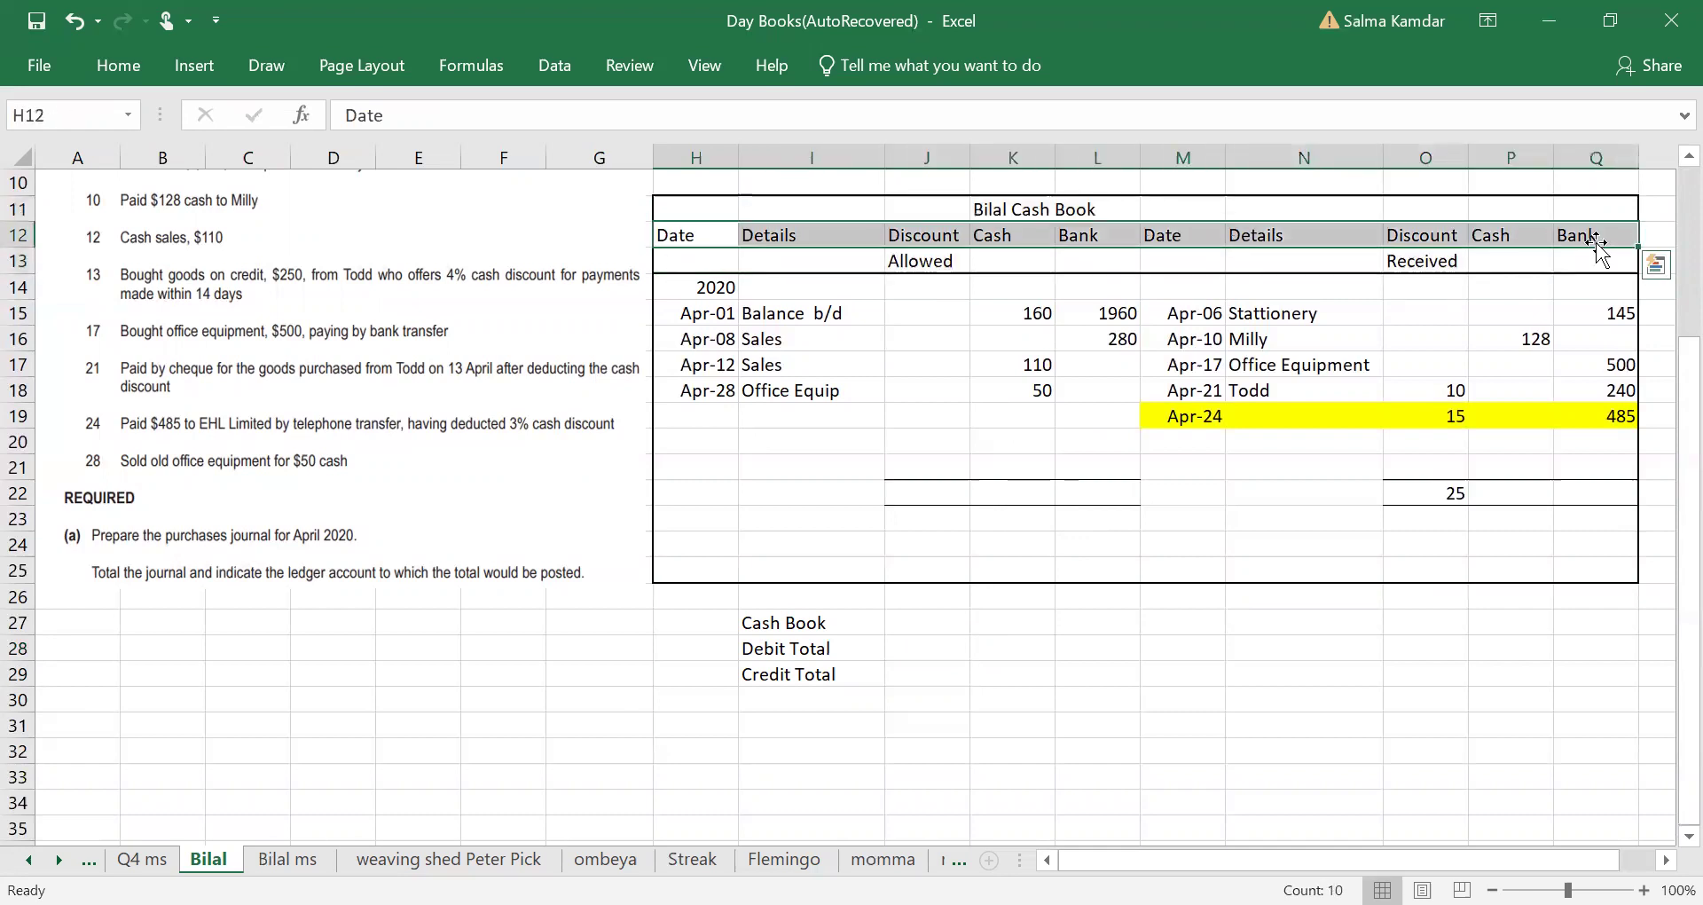
click(156, 71)
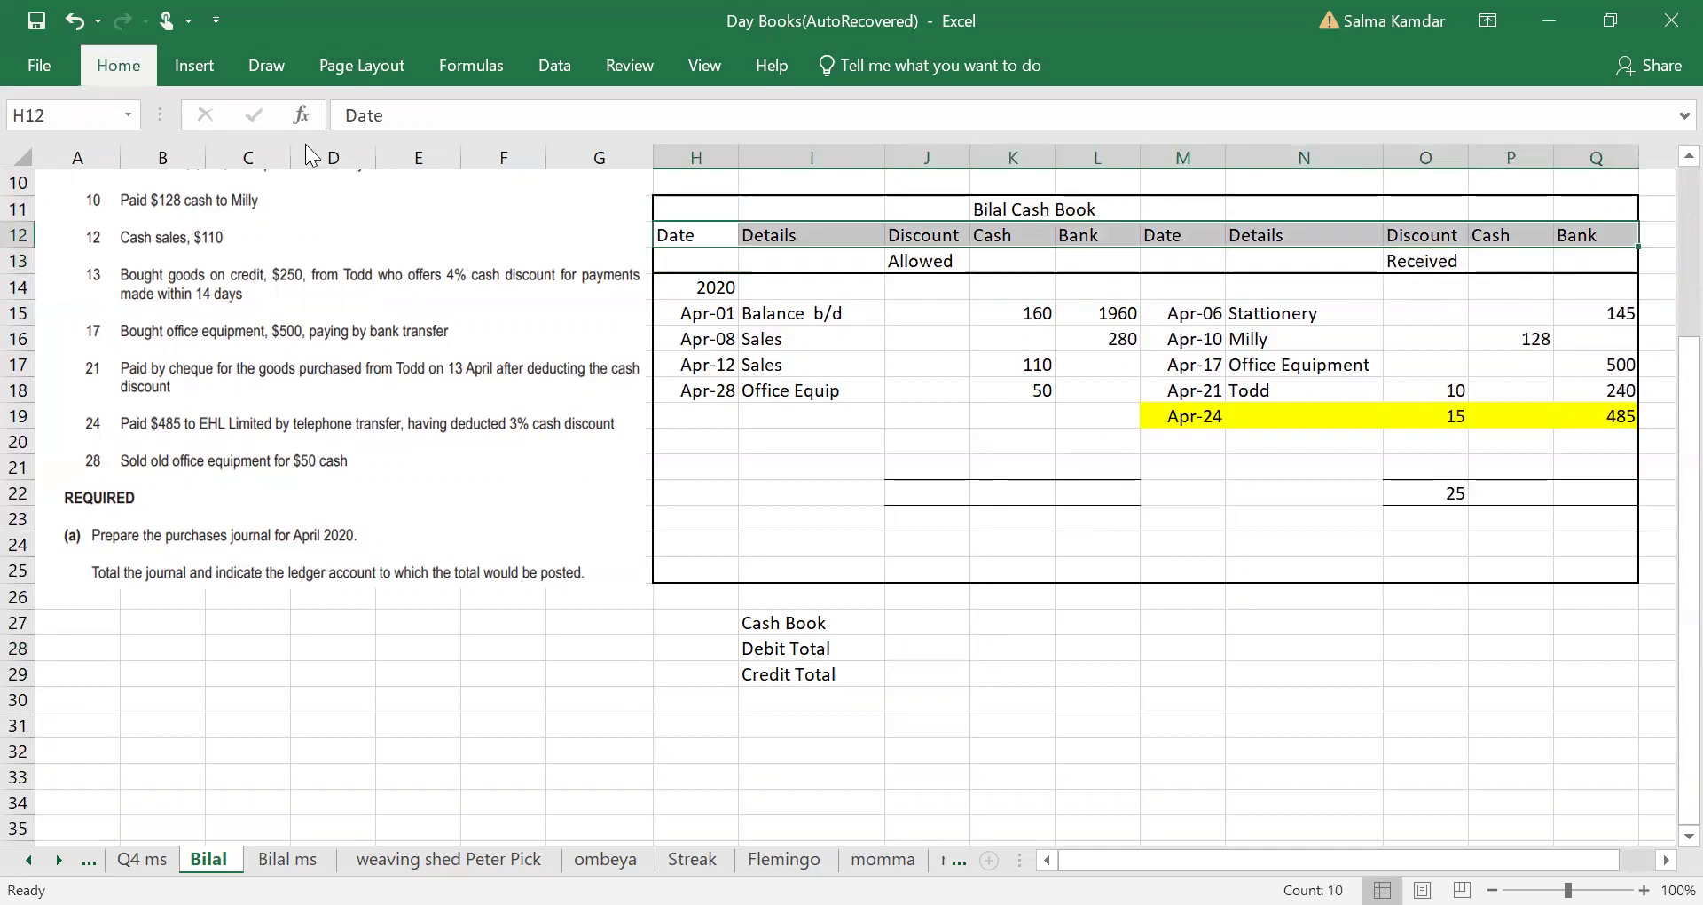
click(331, 153)
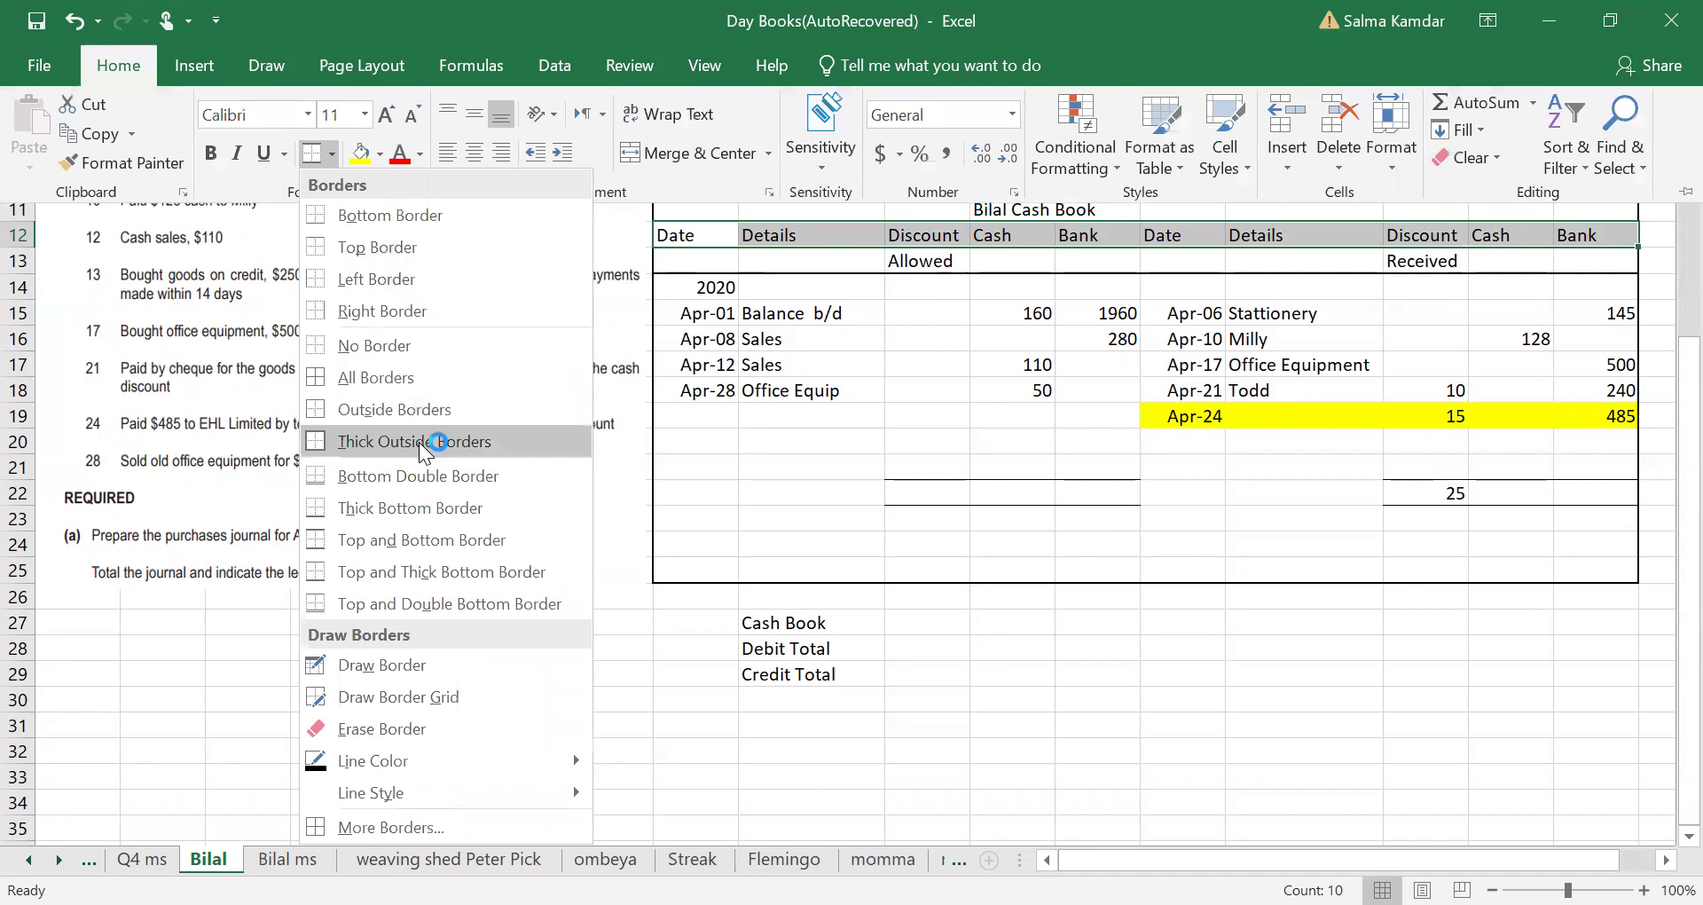
click(1227, 753)
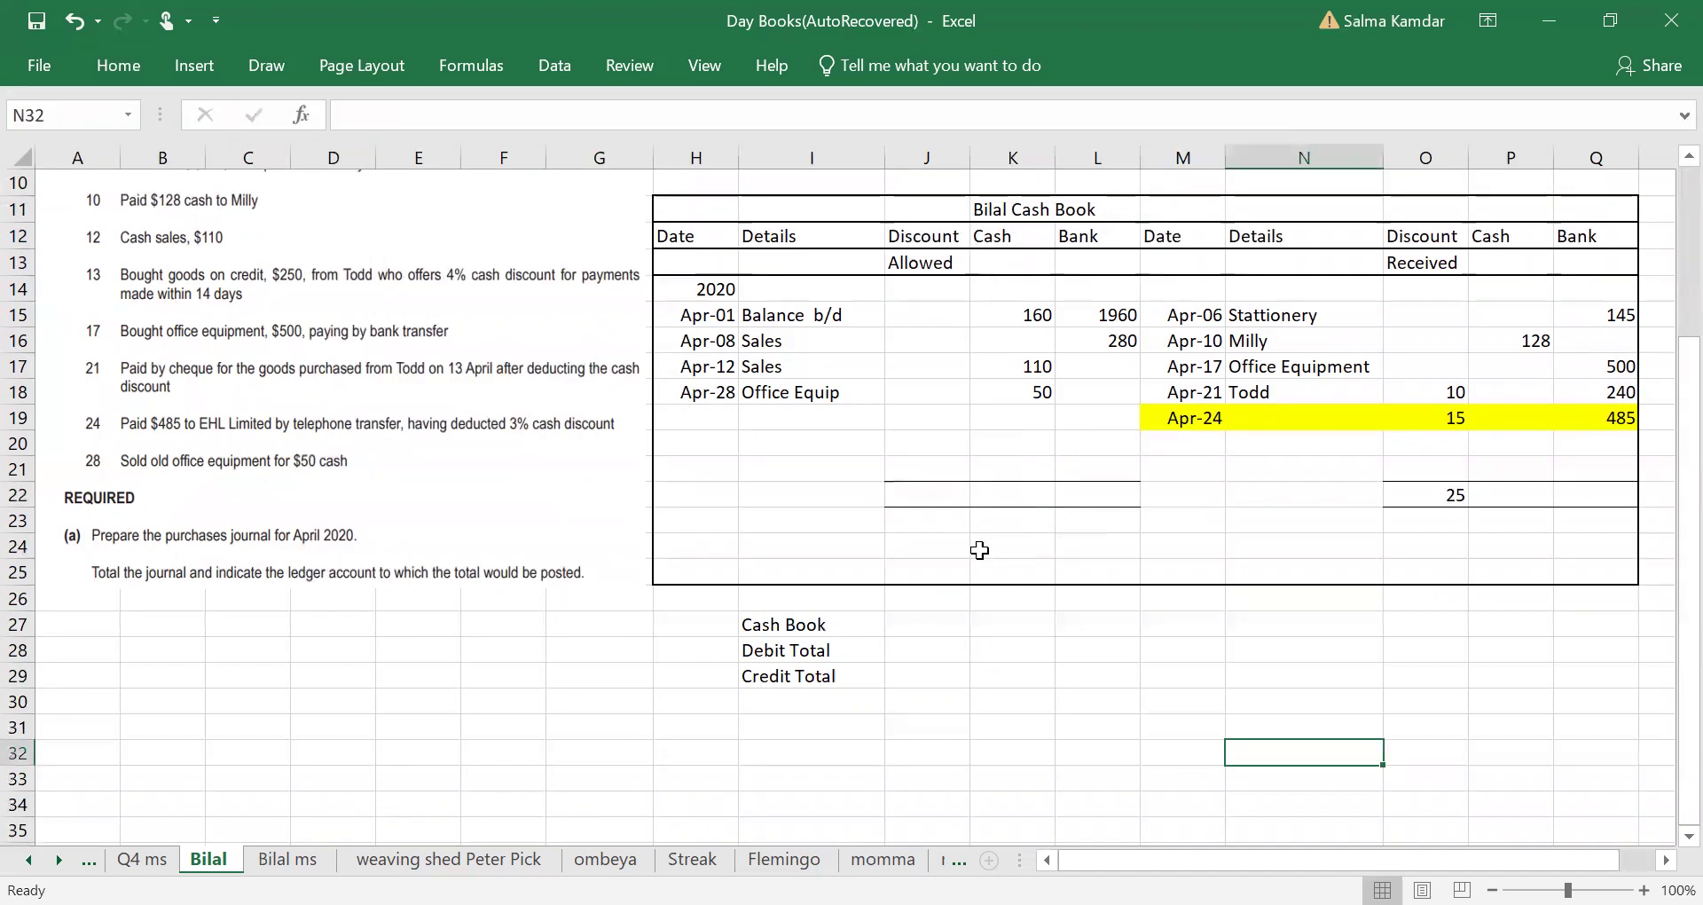
Step: Enter the cash column's debit total of 320 in J28 and credit total of 128 in J29
click(951, 653)
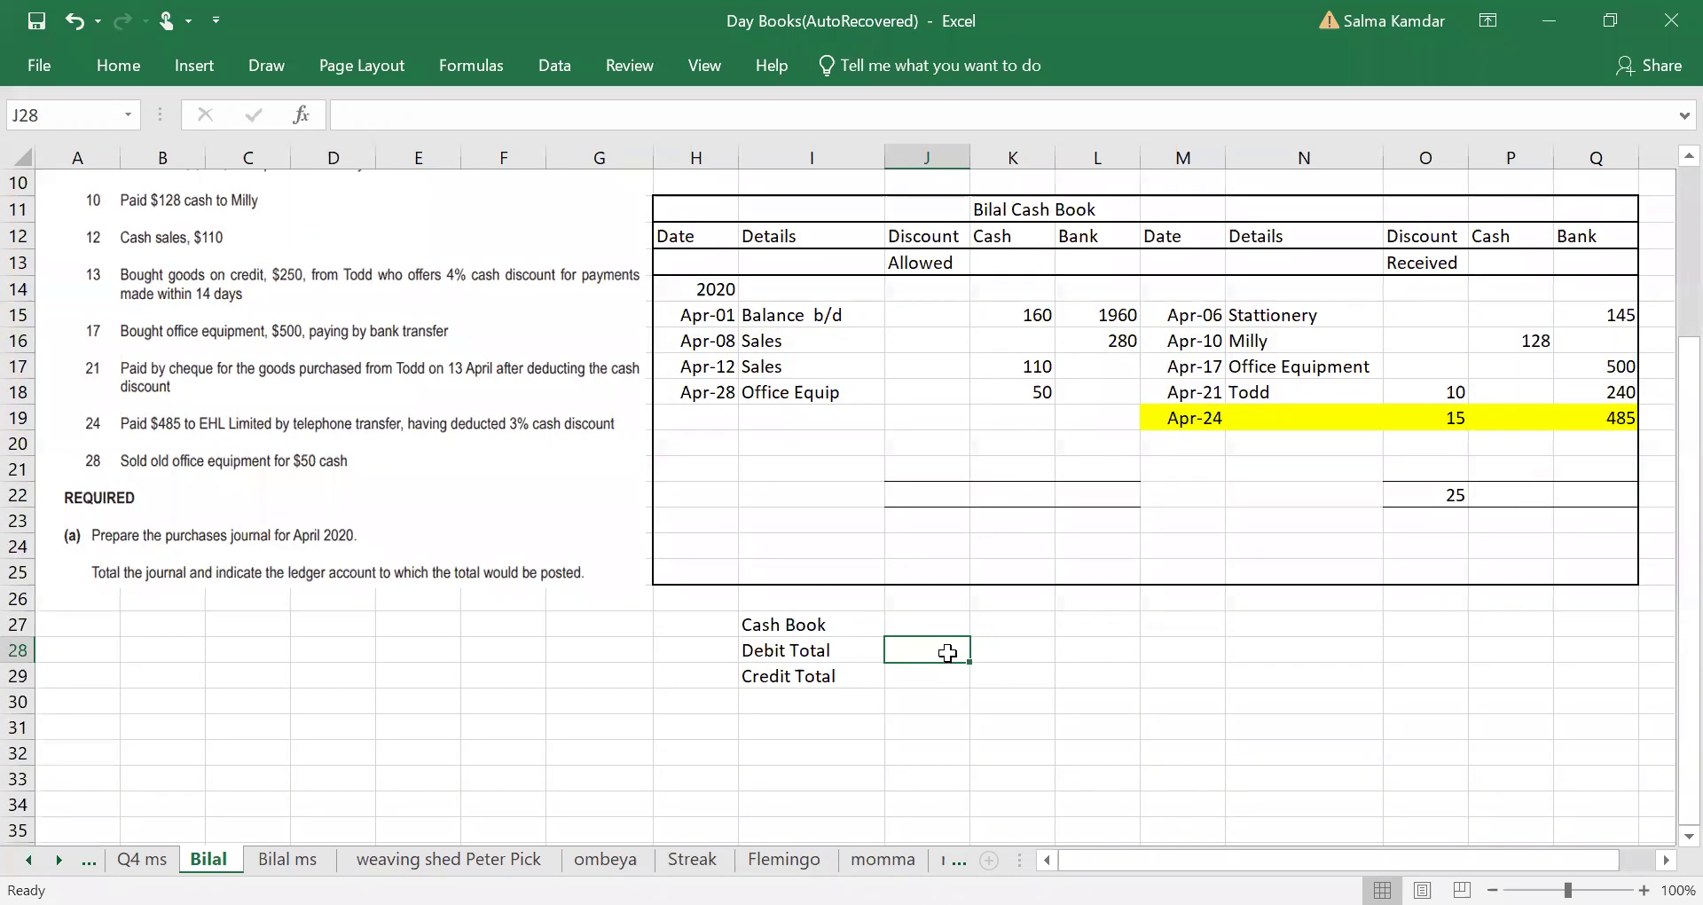
text(320)
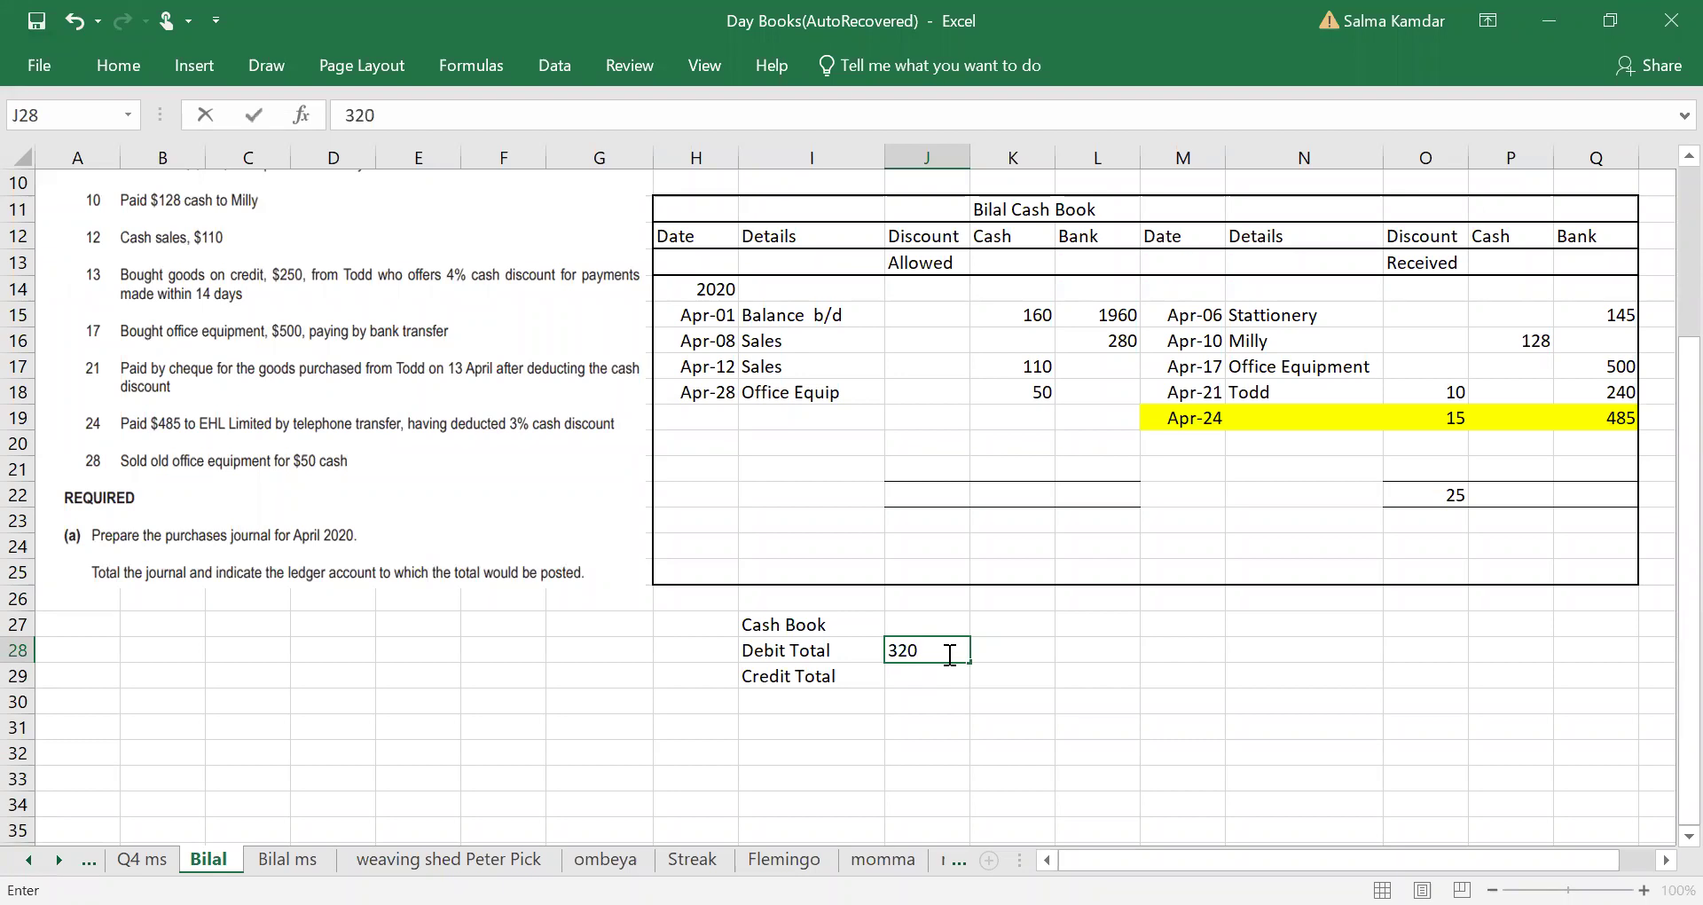
click(1063, 774)
click(932, 673)
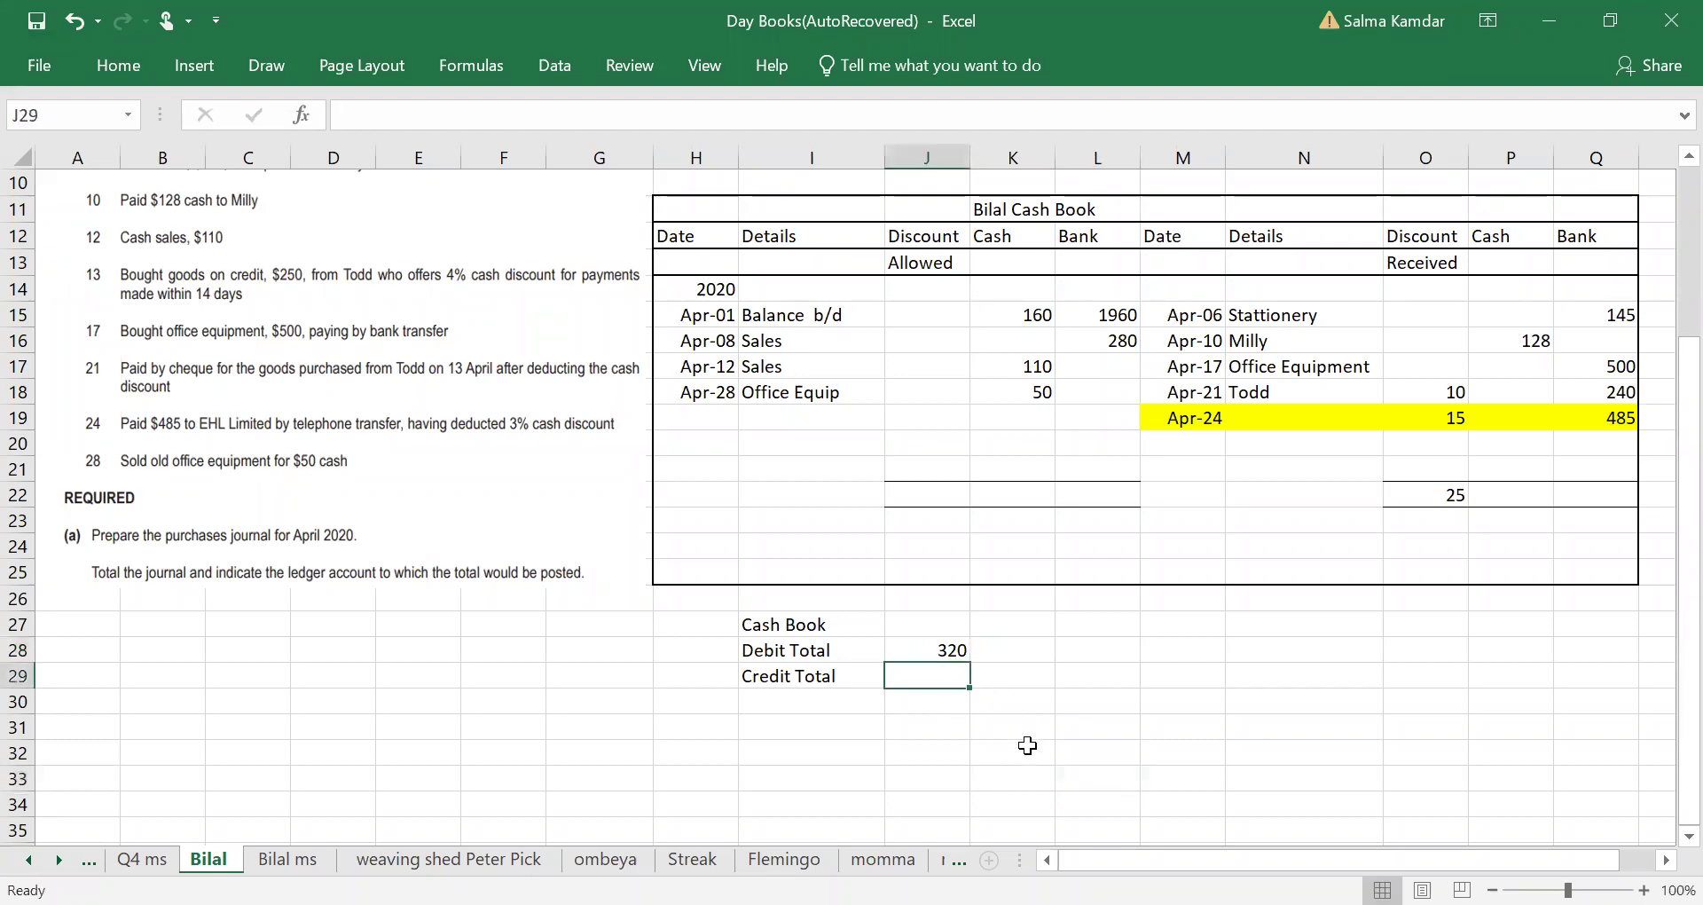
text(128)
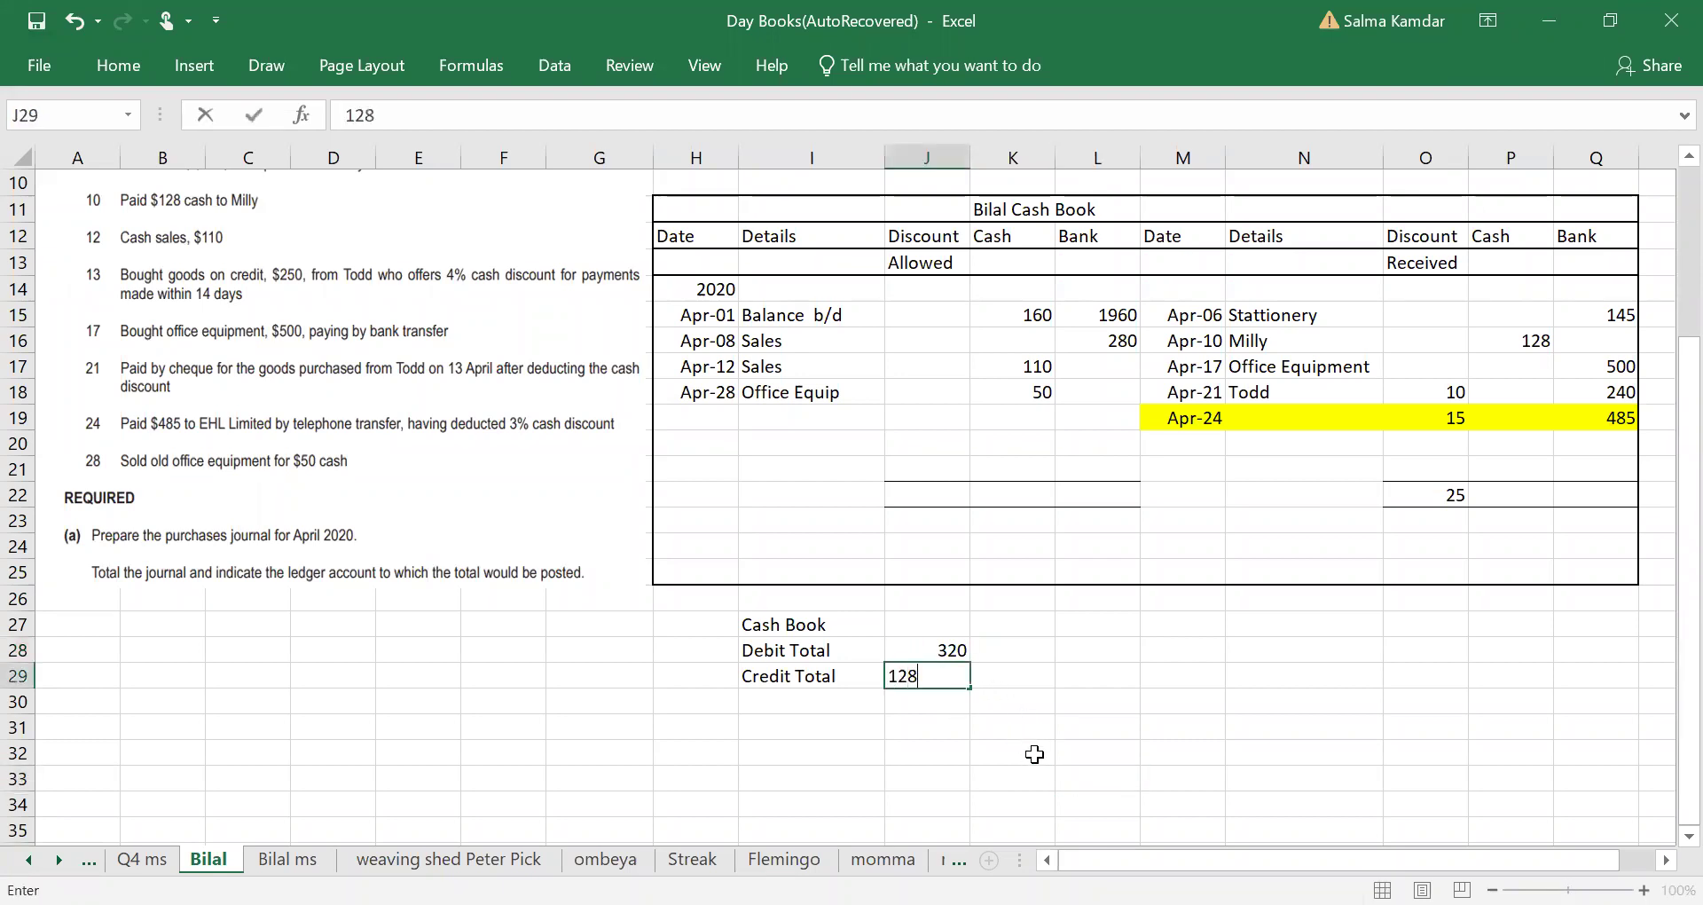
click(1199, 720)
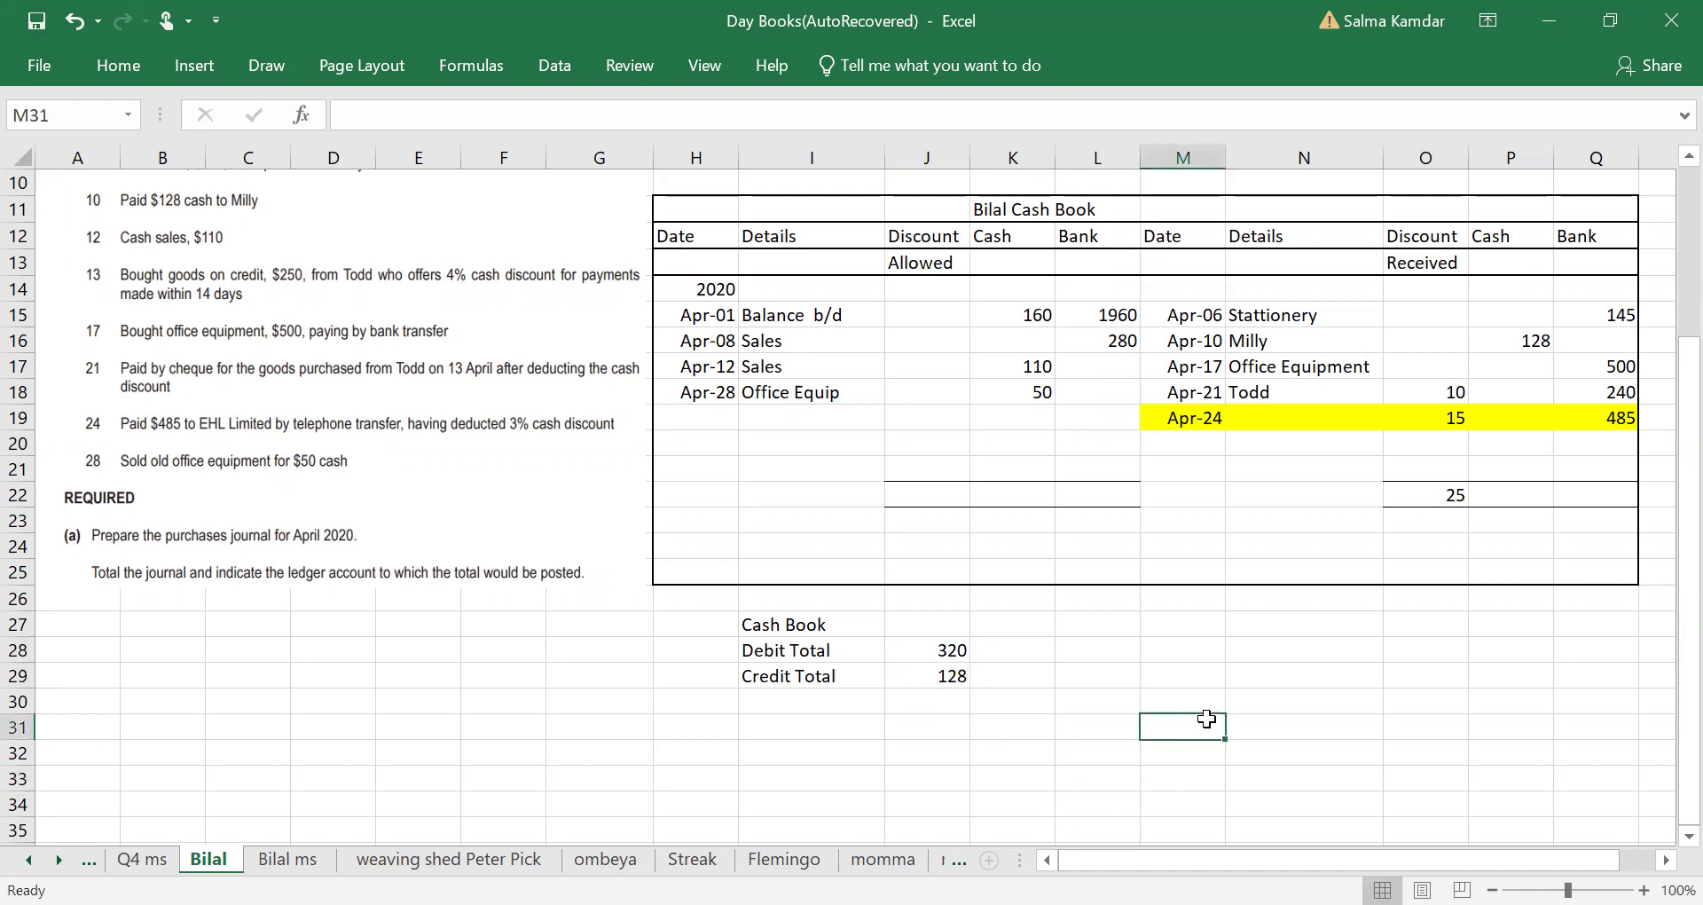
click(1101, 628)
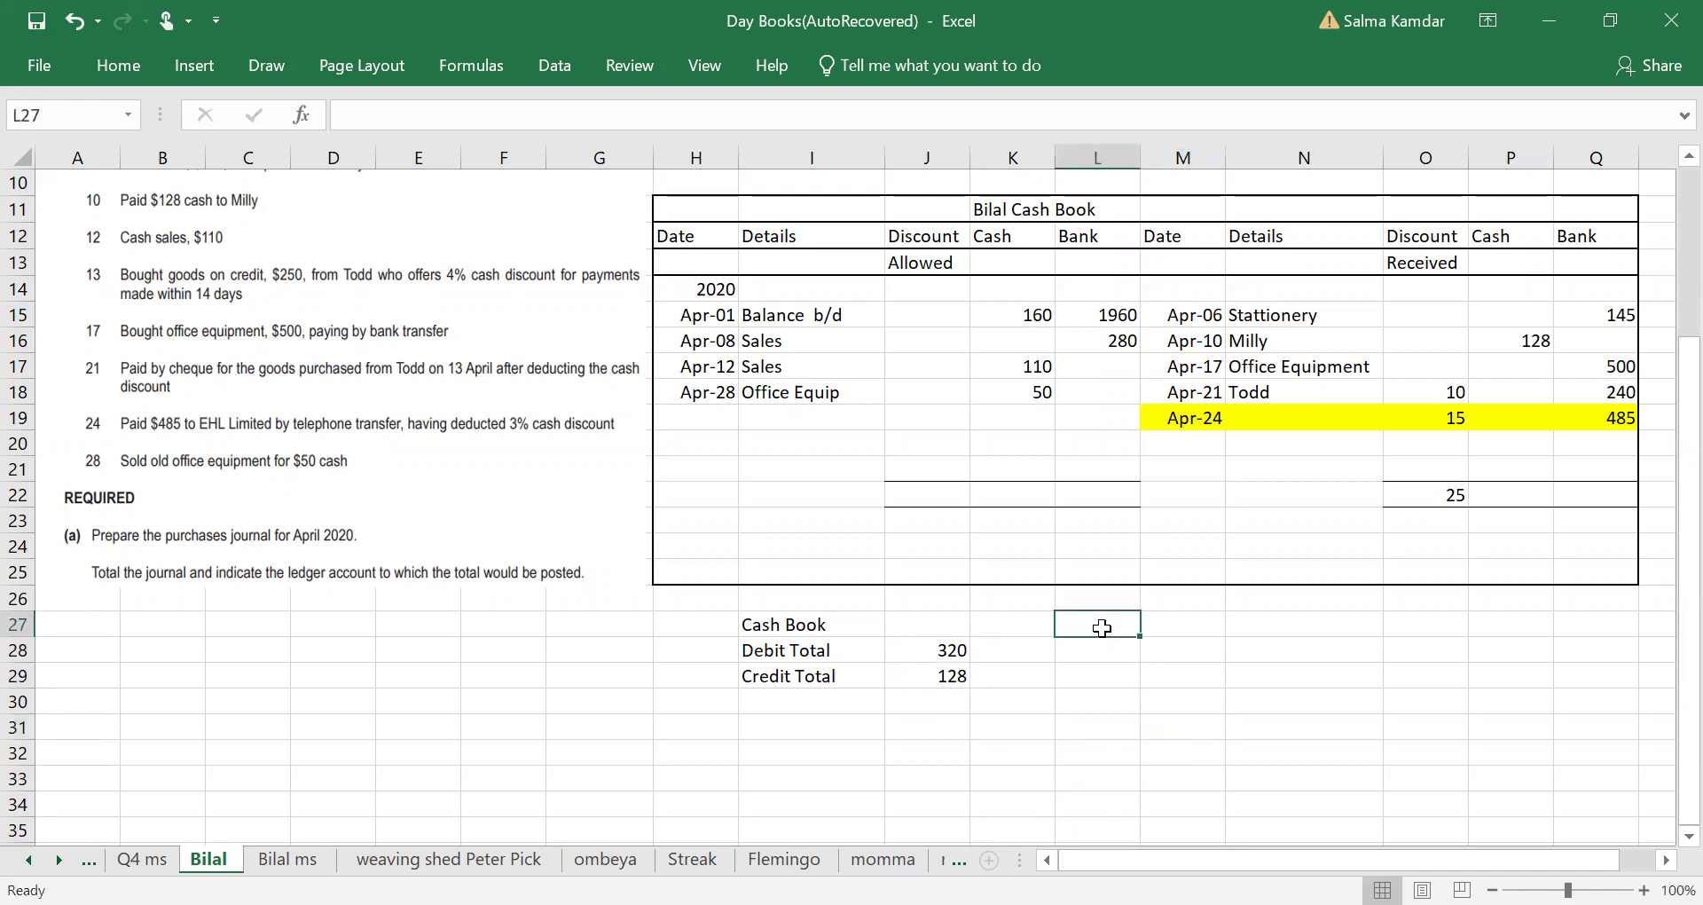
Step: Compare the debit total in J28 with the credit total in J29
click(942, 651)
drag(947, 699, 931, 648)
click(931, 649)
click(942, 682)
click(933, 650)
click(942, 681)
click(942, 652)
click(949, 679)
click(944, 651)
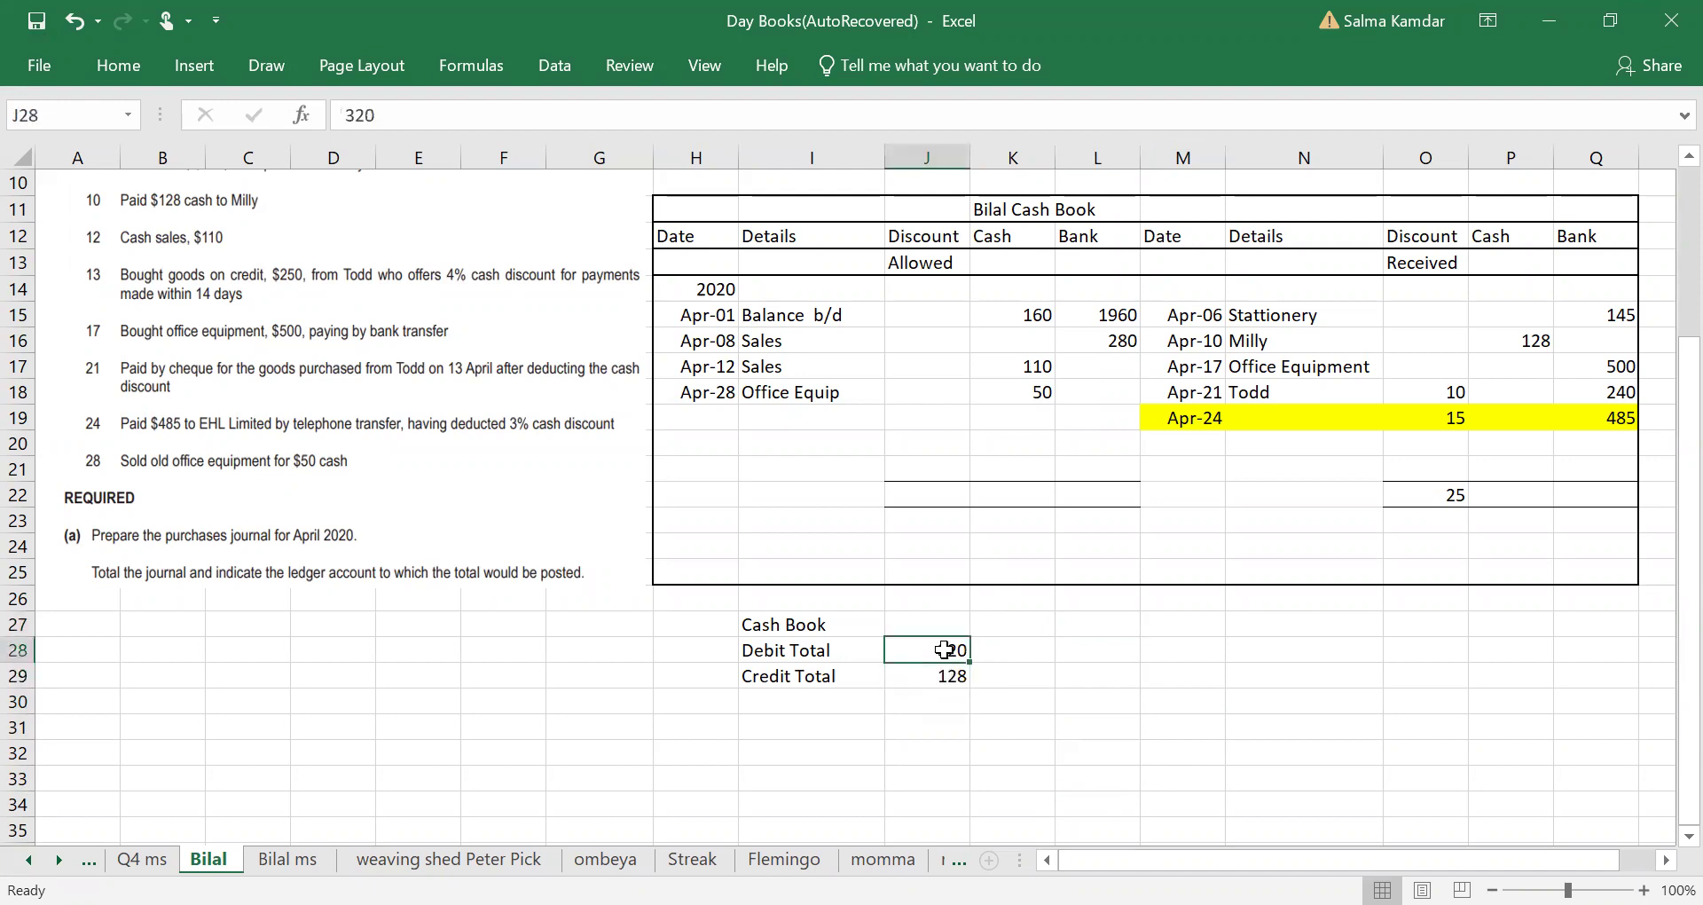
Step: Enter 320 as the cash column total on both sides of the cash book, in K22 and P22
click(1037, 490)
text(32)
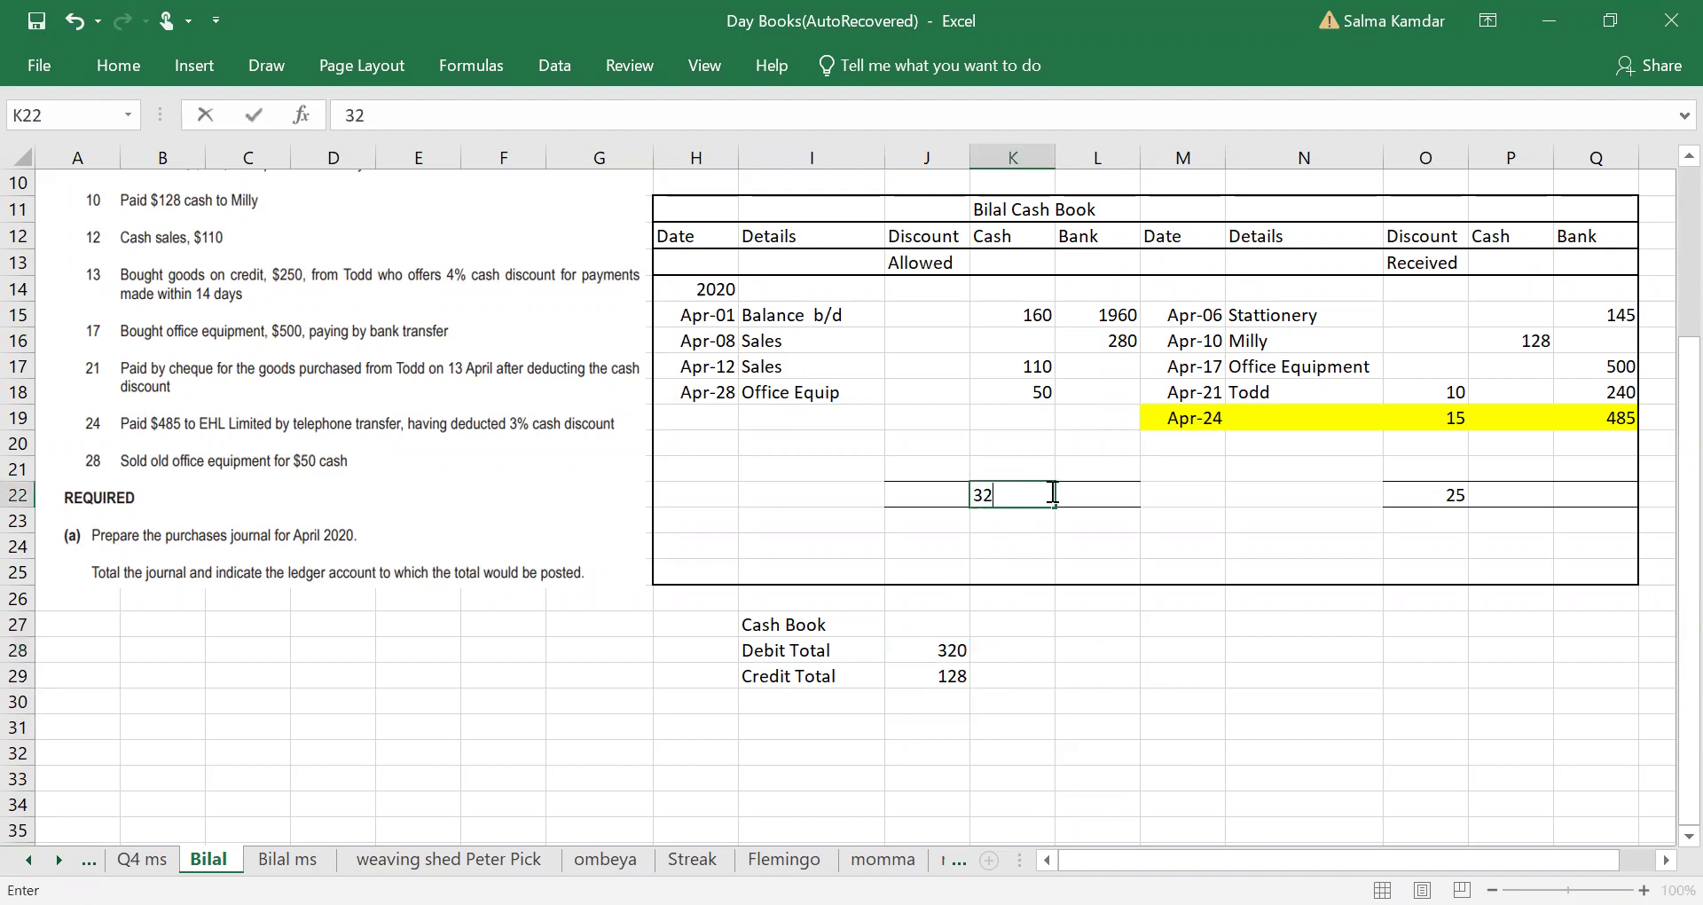
text(0)
click(1499, 497)
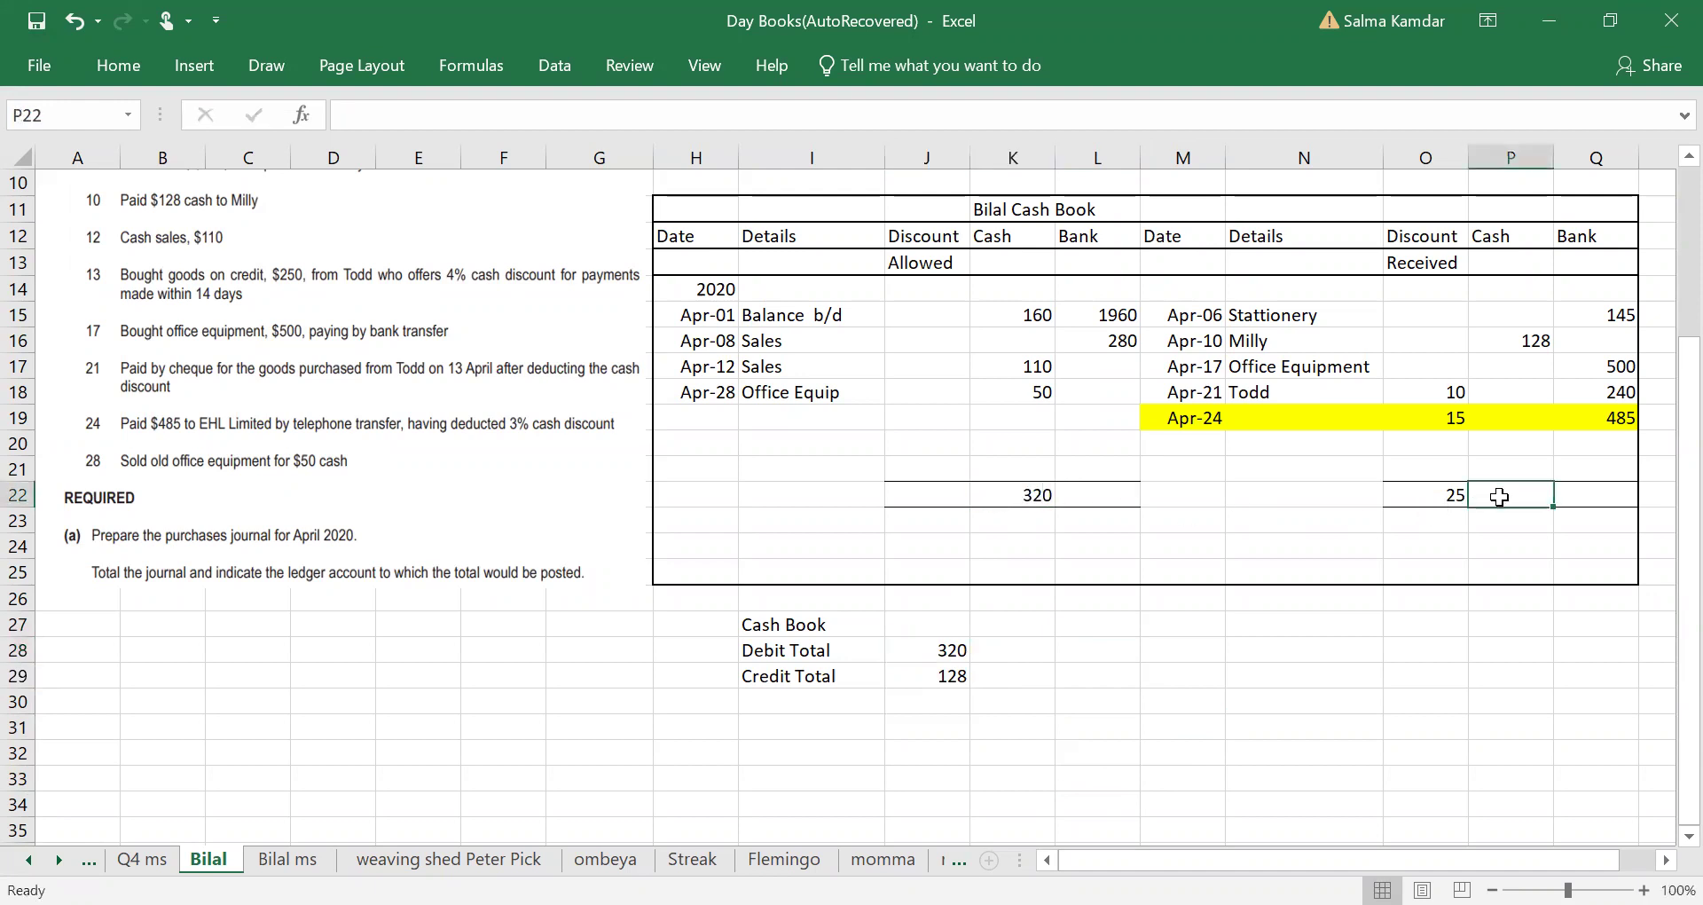
text(320)
click(1535, 648)
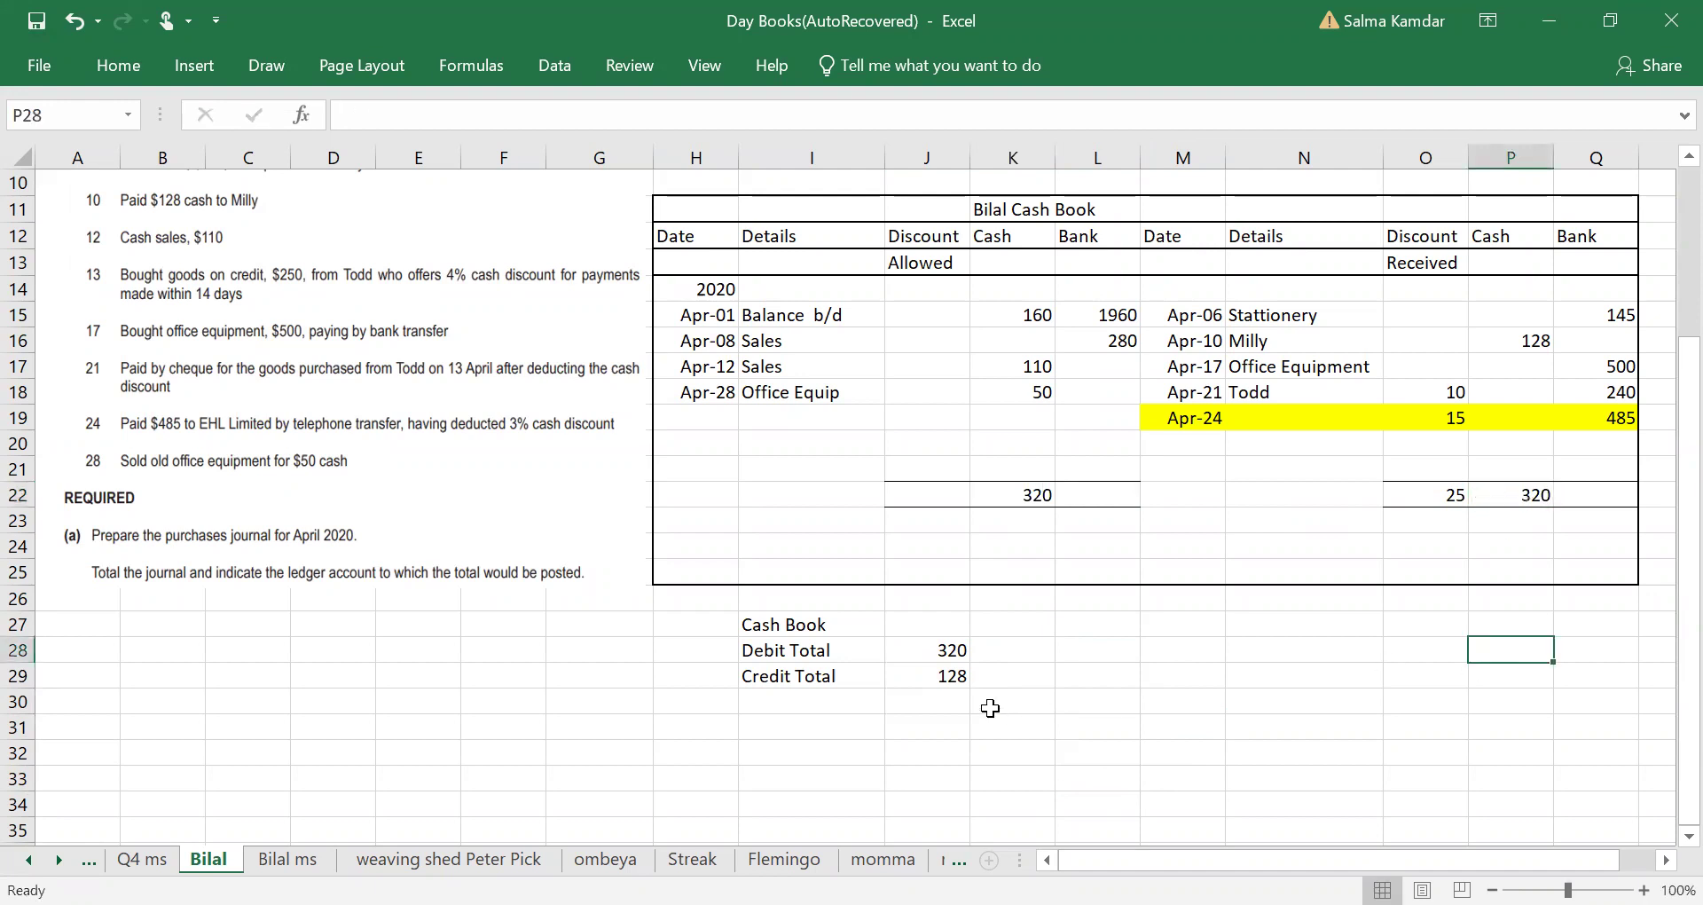
Step: Enter the difference between the debit and credit totals, 192, in J30
click(951, 674)
click(435, 114)
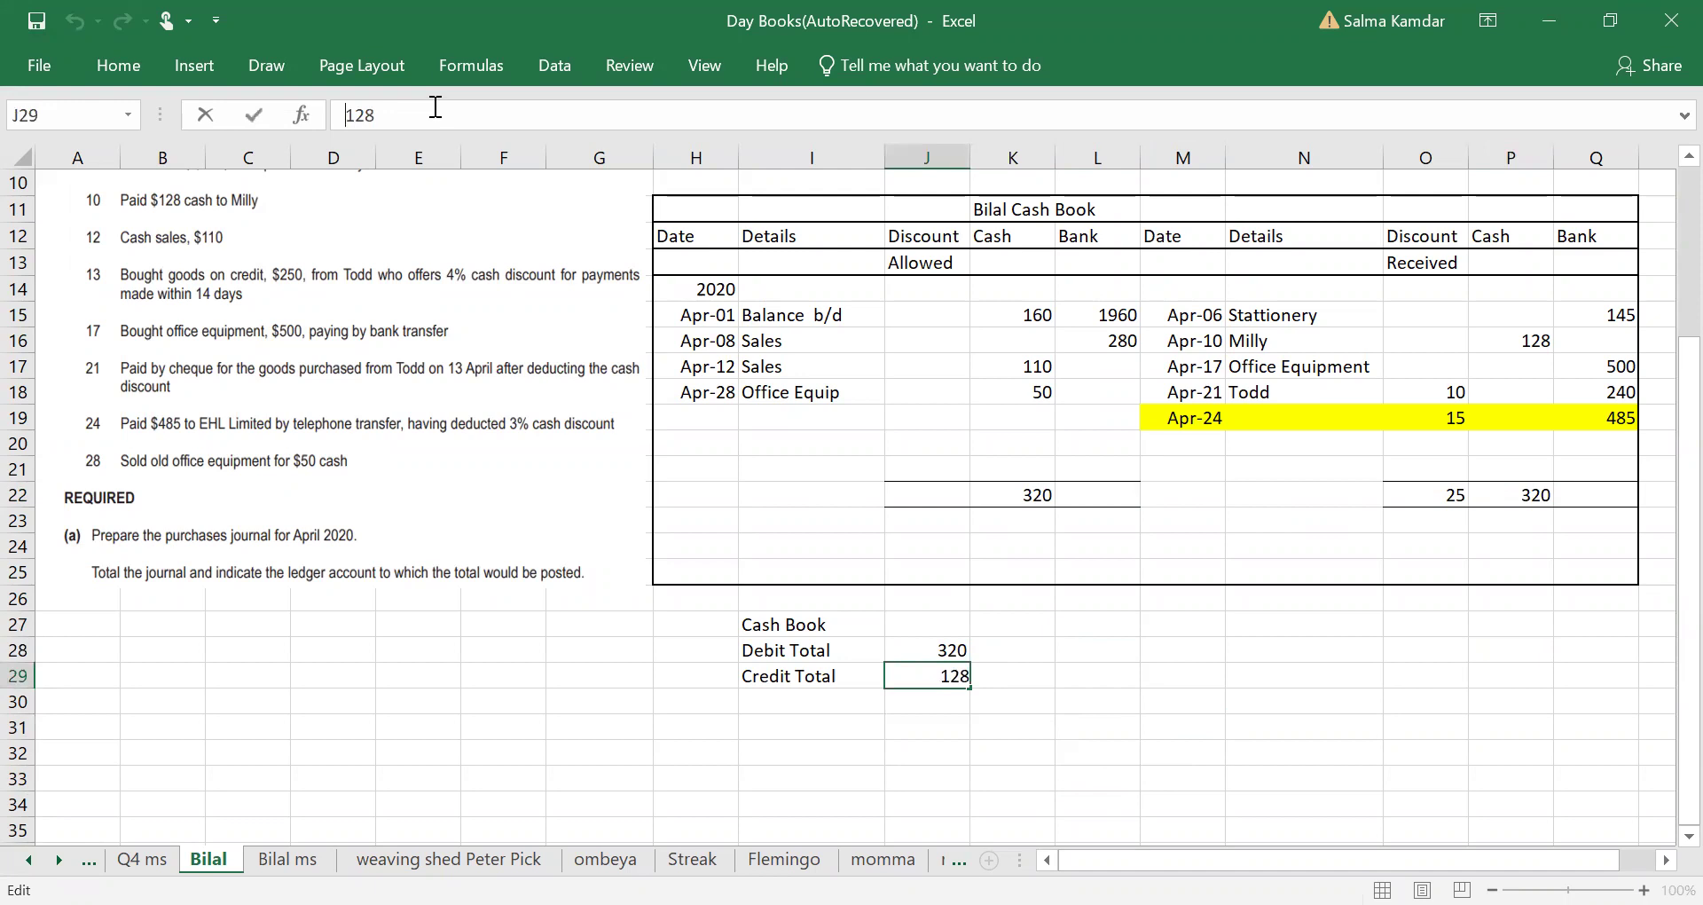
click(1042, 749)
click(960, 700)
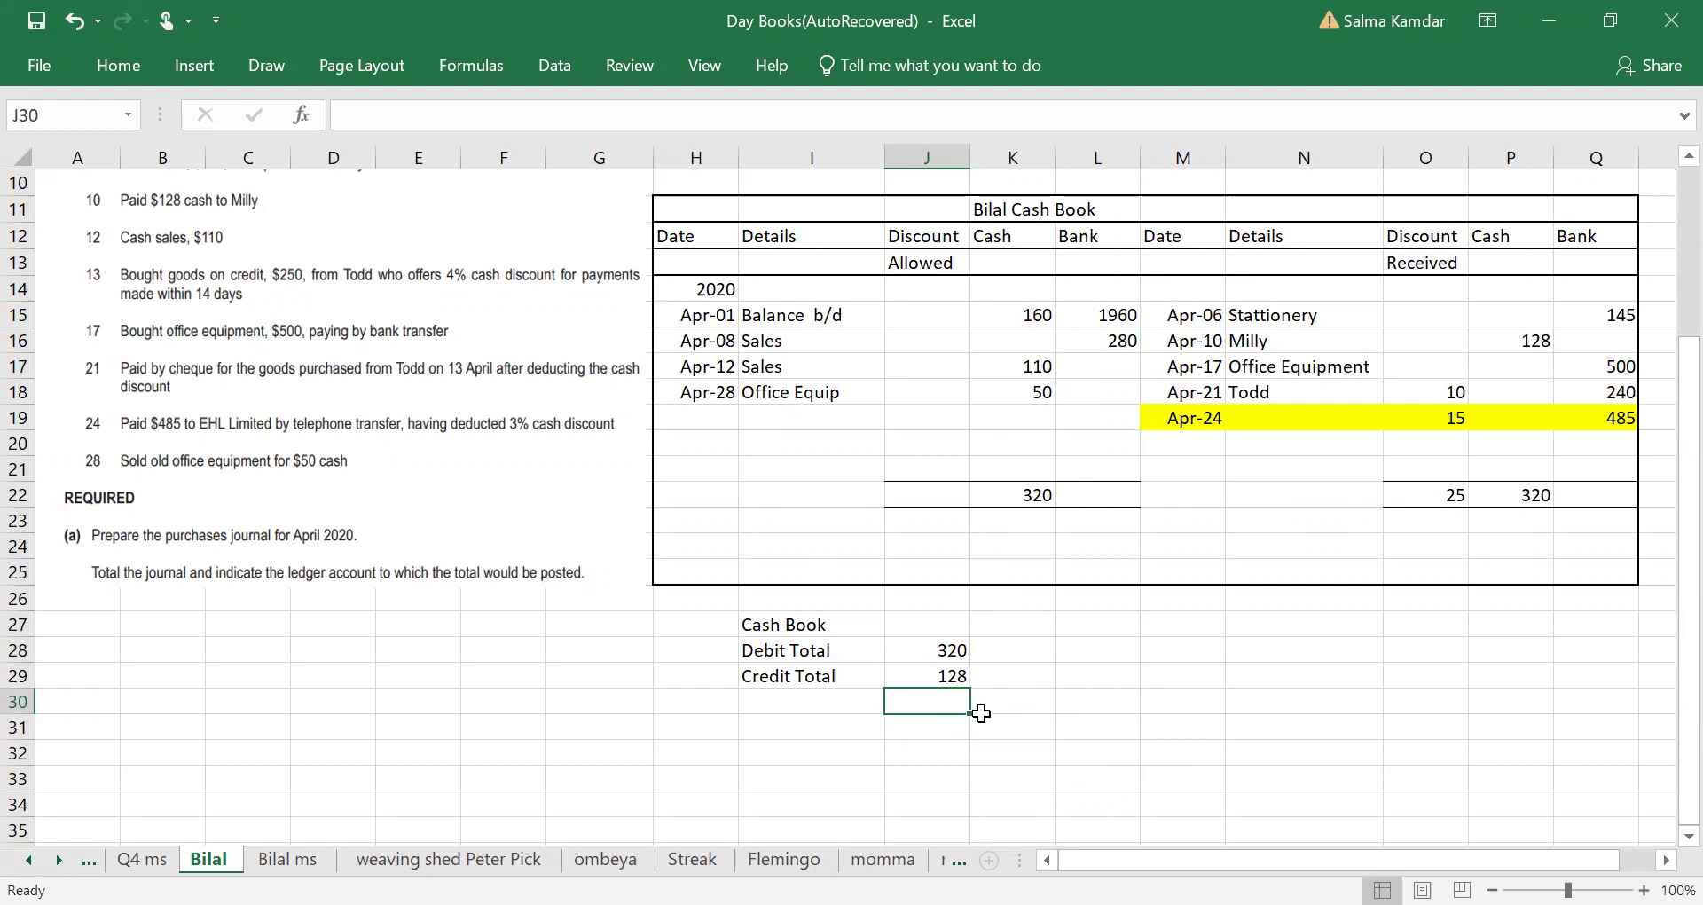
text(192)
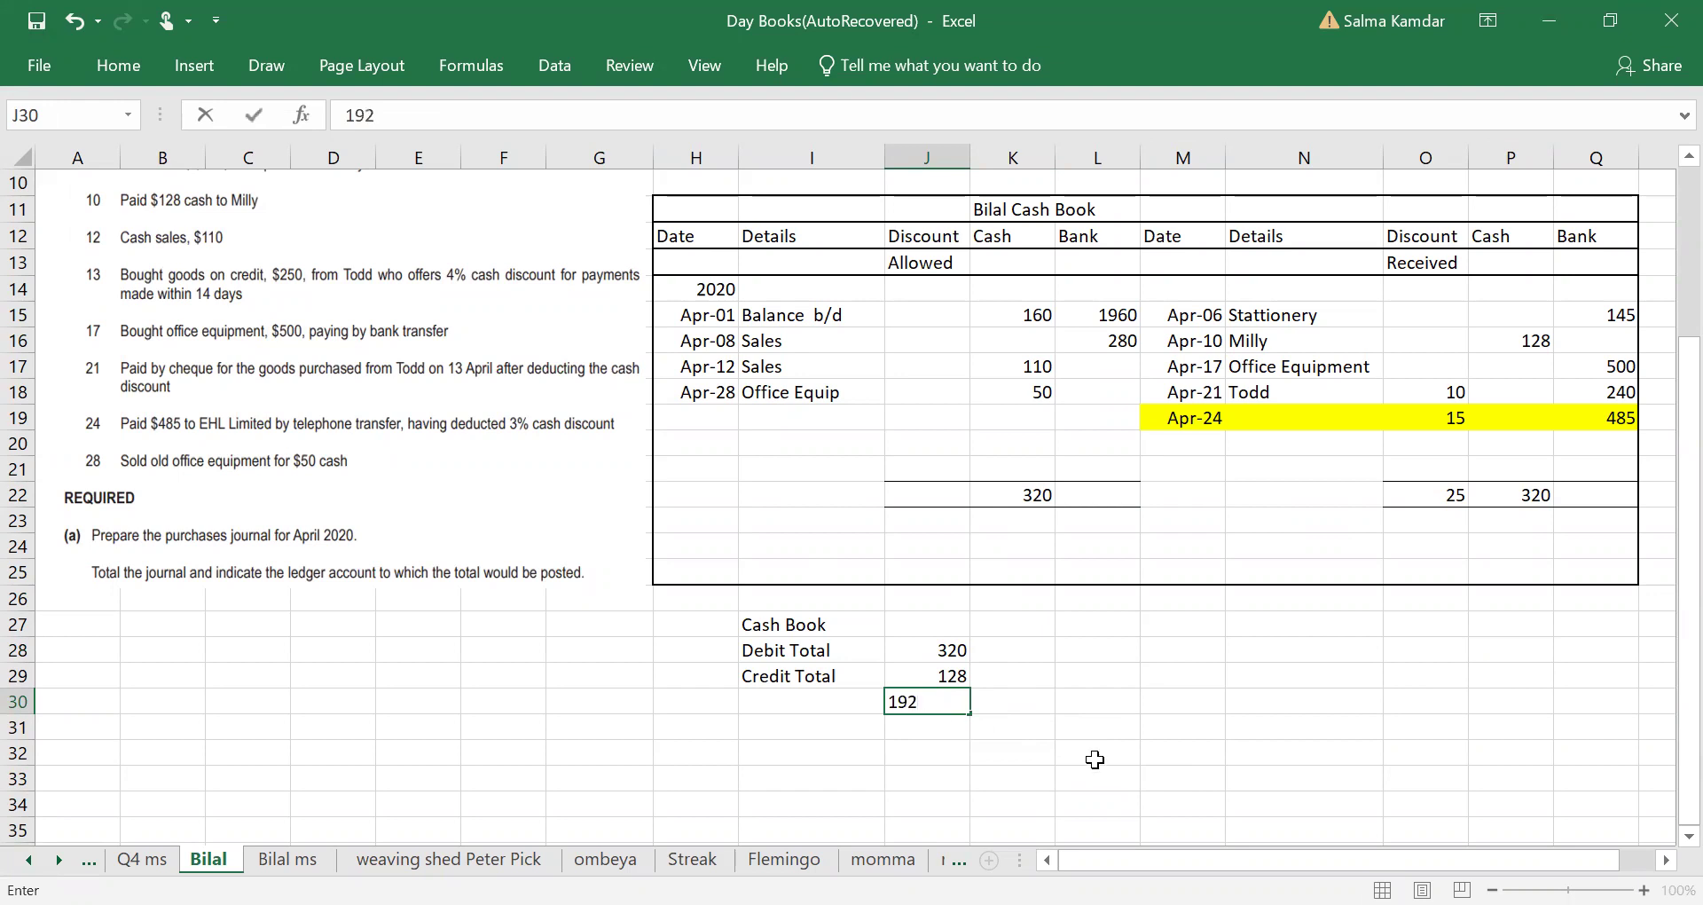
click(1094, 756)
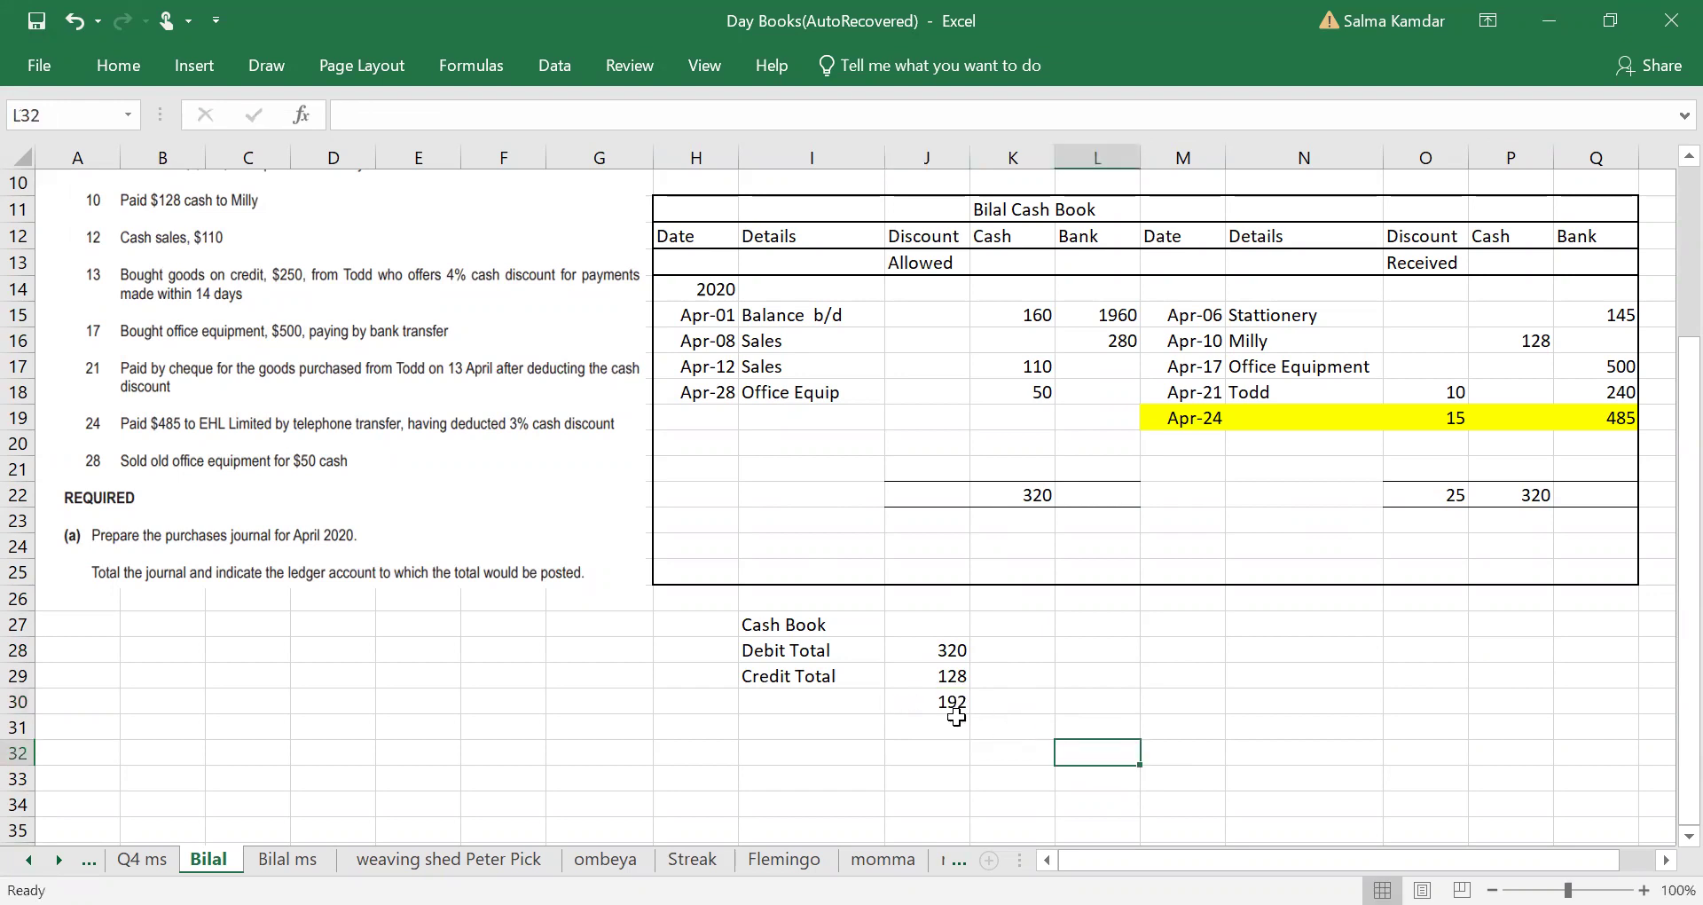
Step: Label the difference "Bal c/d (Credit side )" in I30 and wrap the text within the cell
click(949, 703)
click(835, 697)
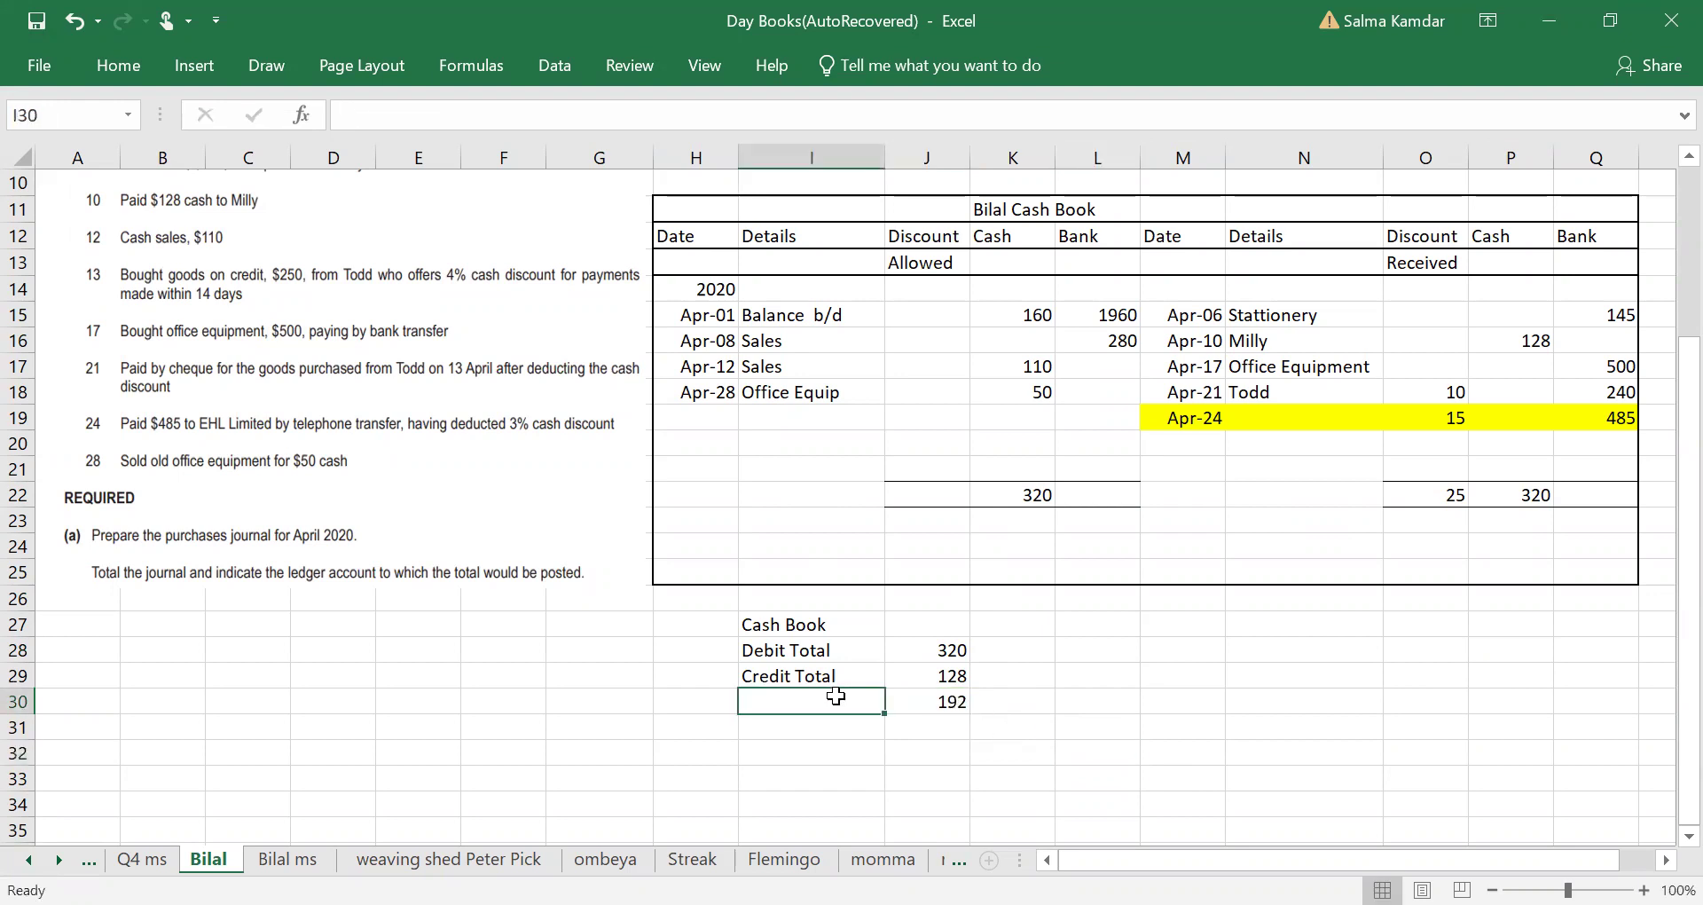
text(Bal c/d)
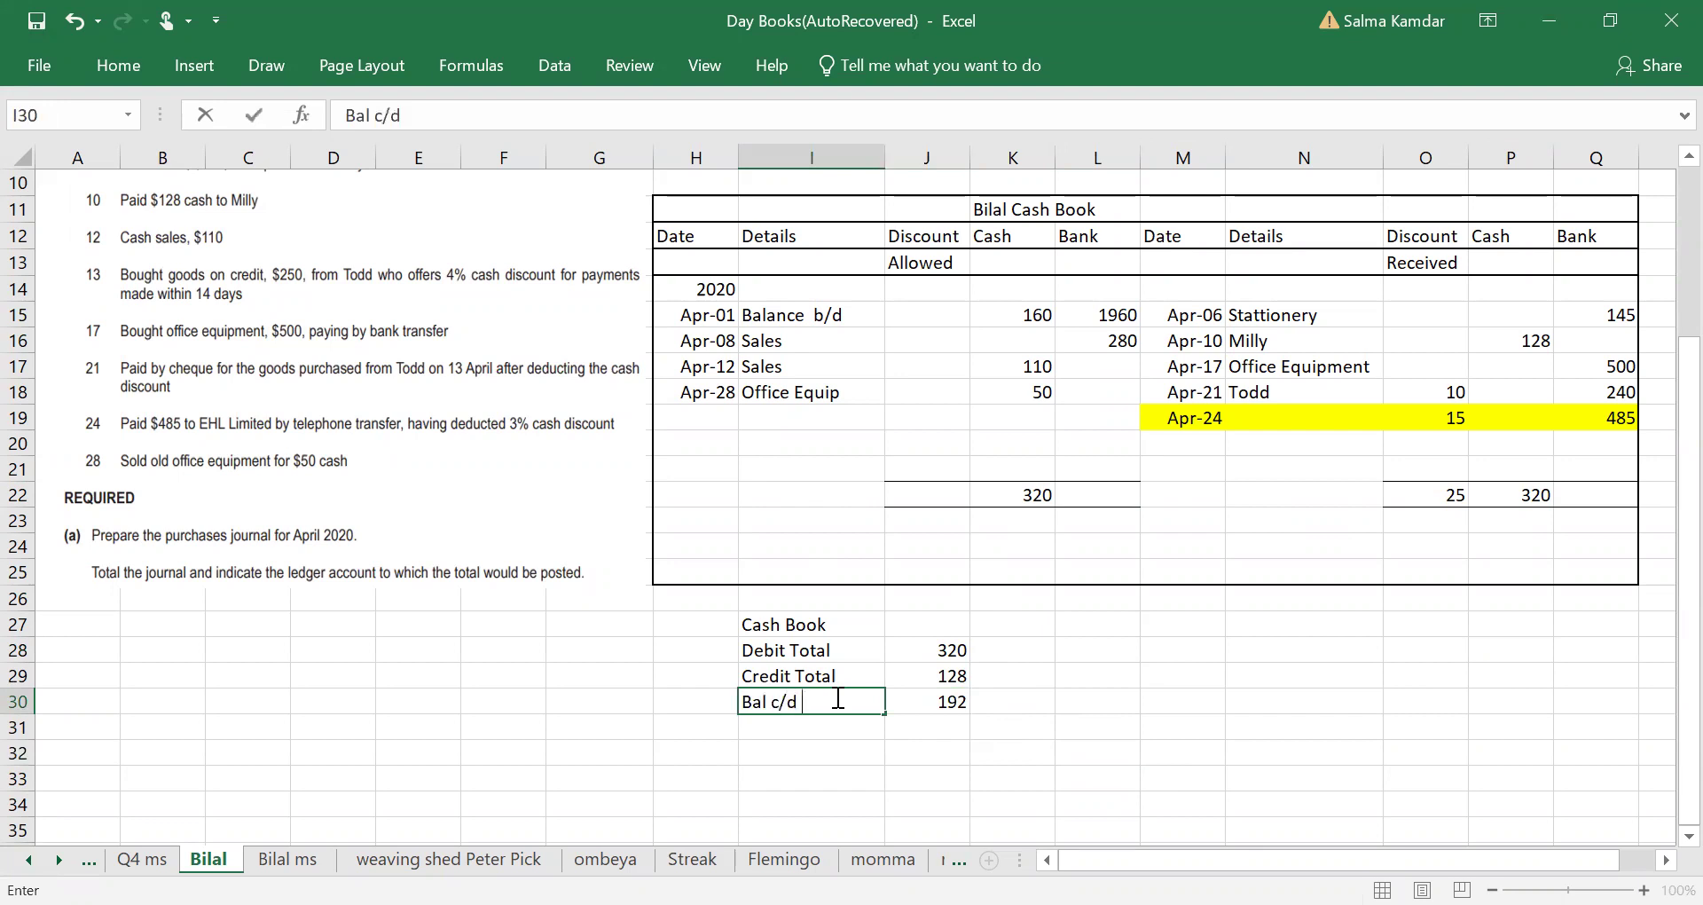
text( (Cred)
text(it side )
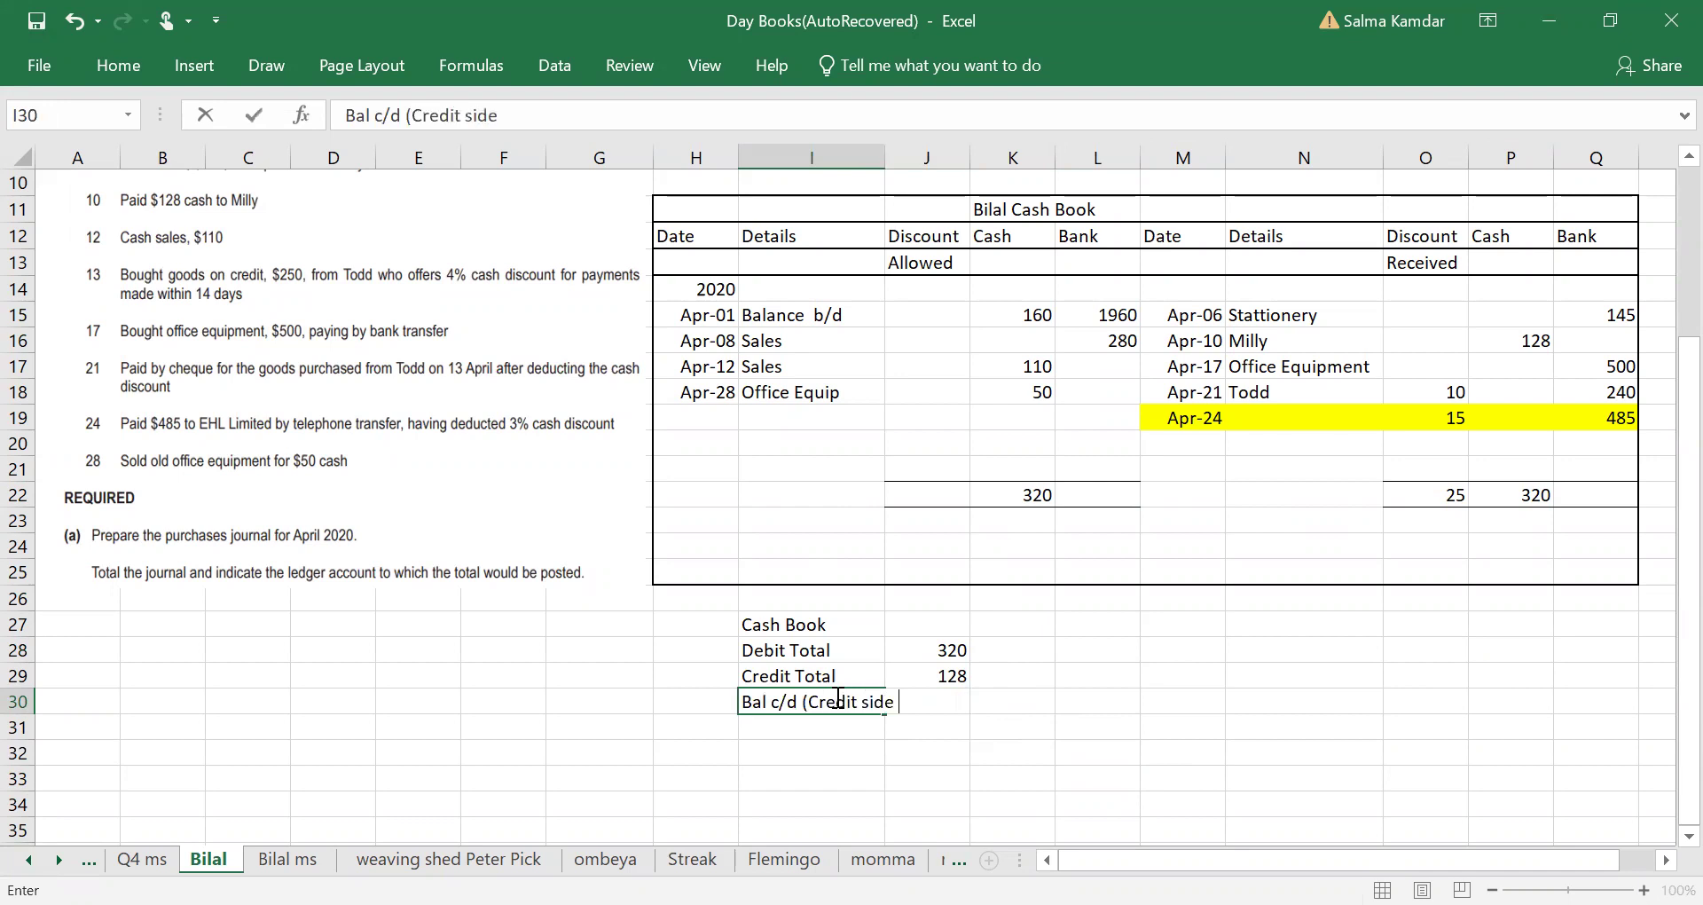
text())
click(1045, 773)
click(792, 709)
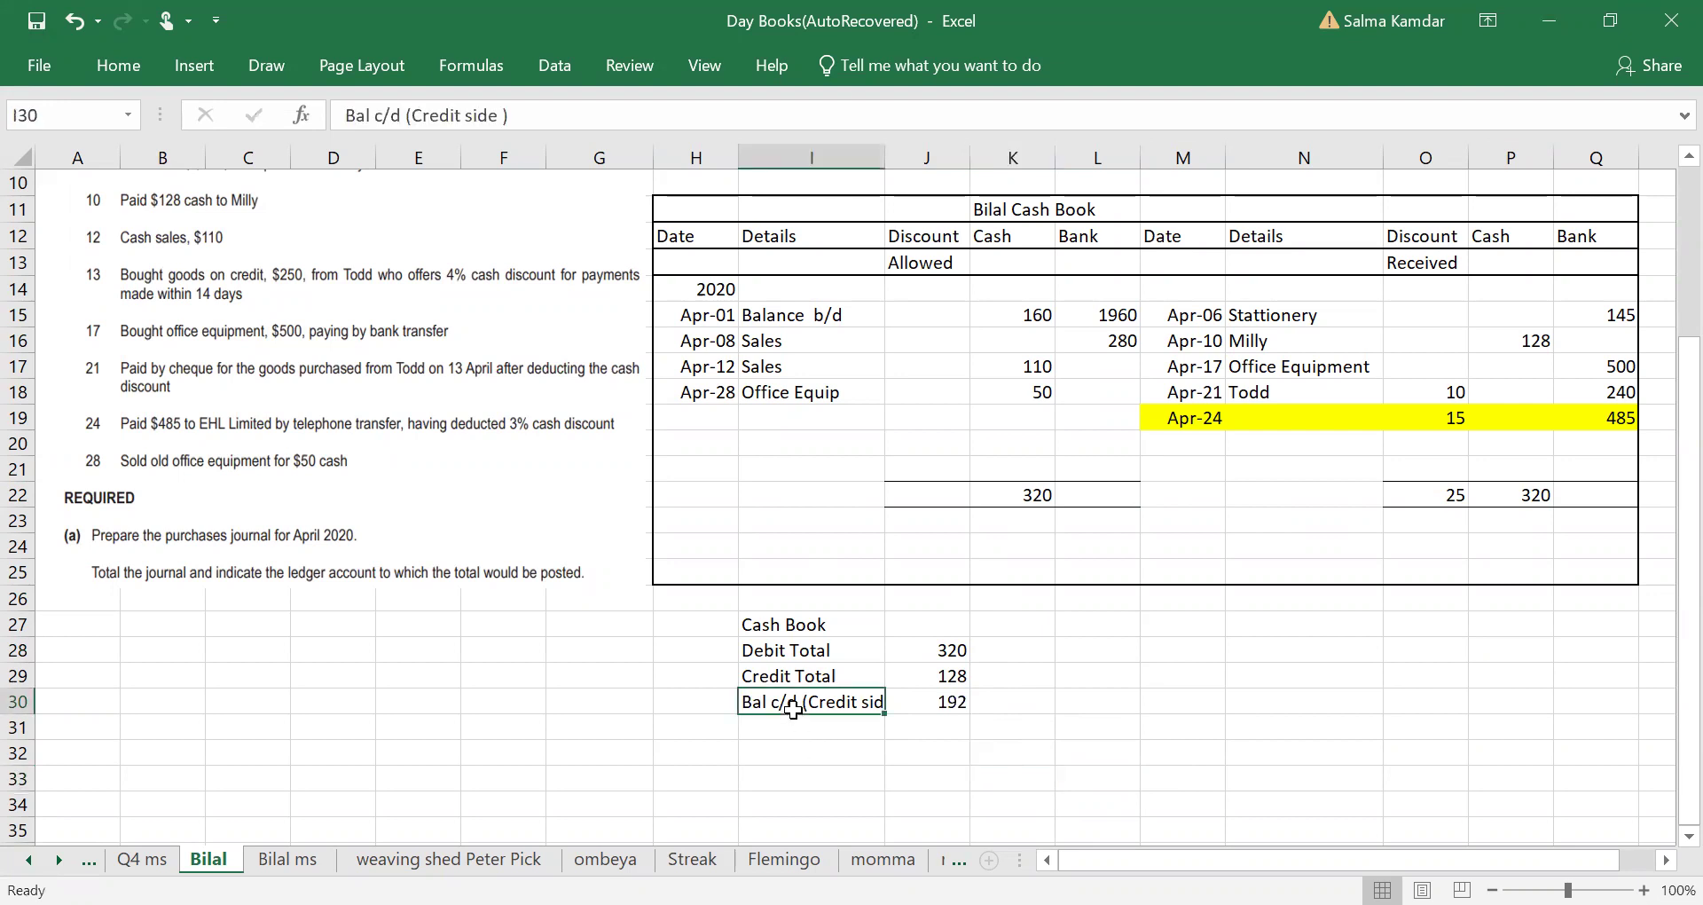
click(132, 58)
click(670, 113)
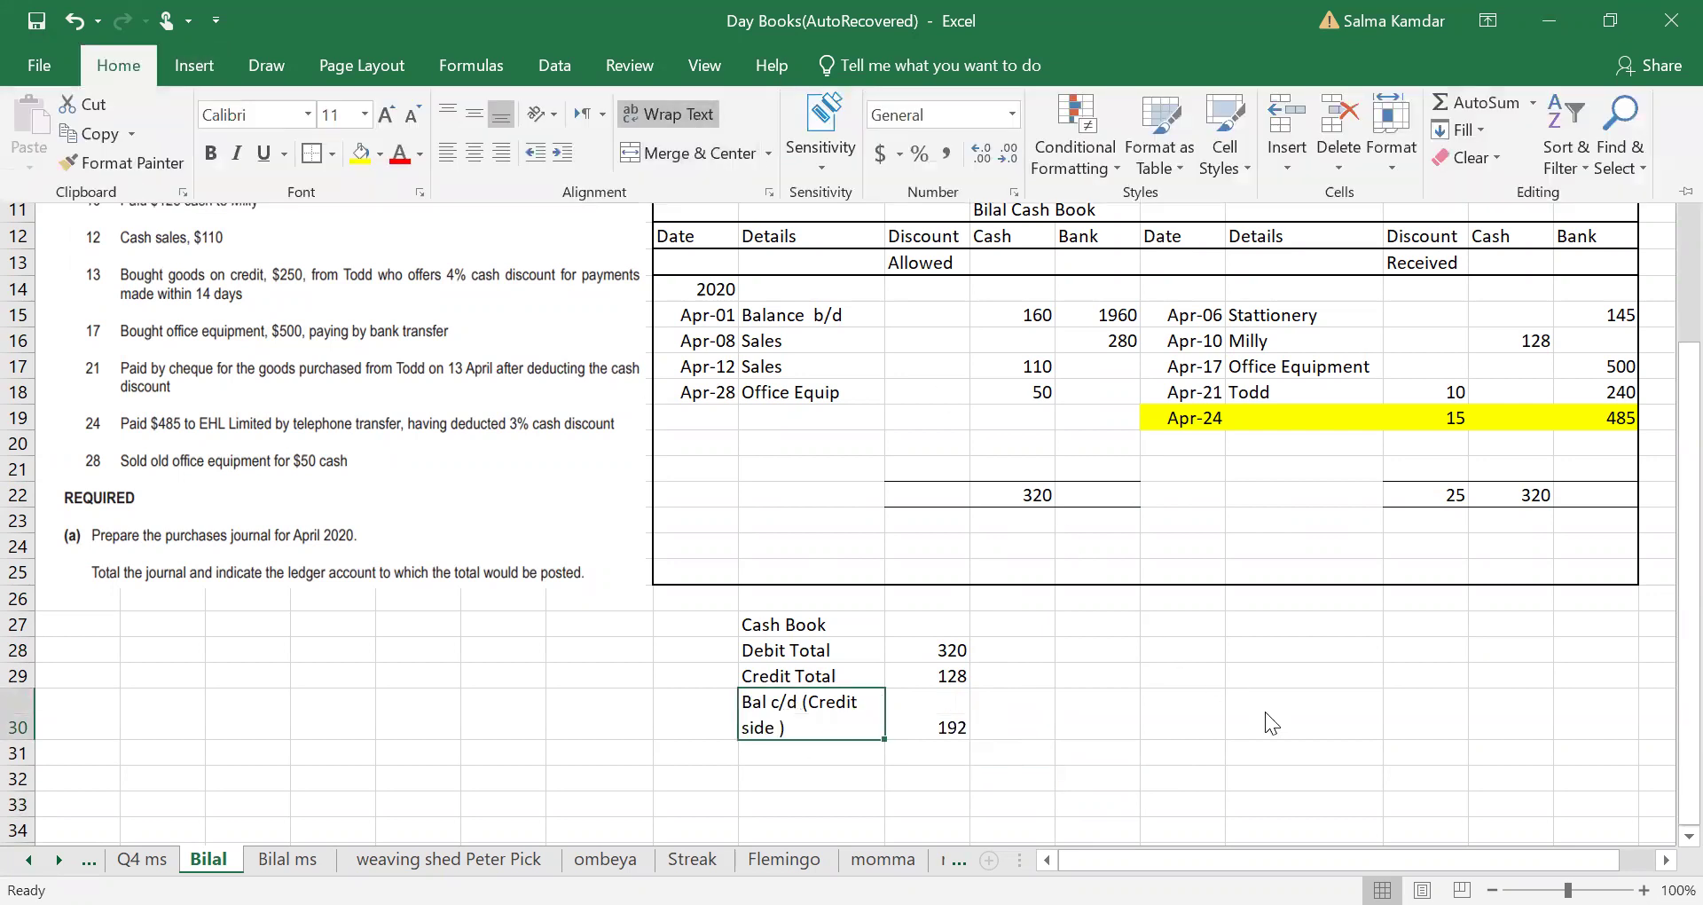
Step: Record the closing cash balance in row 20 of the payments side: date Apr 30, details "Bal c/d", cash 192
click(1534, 446)
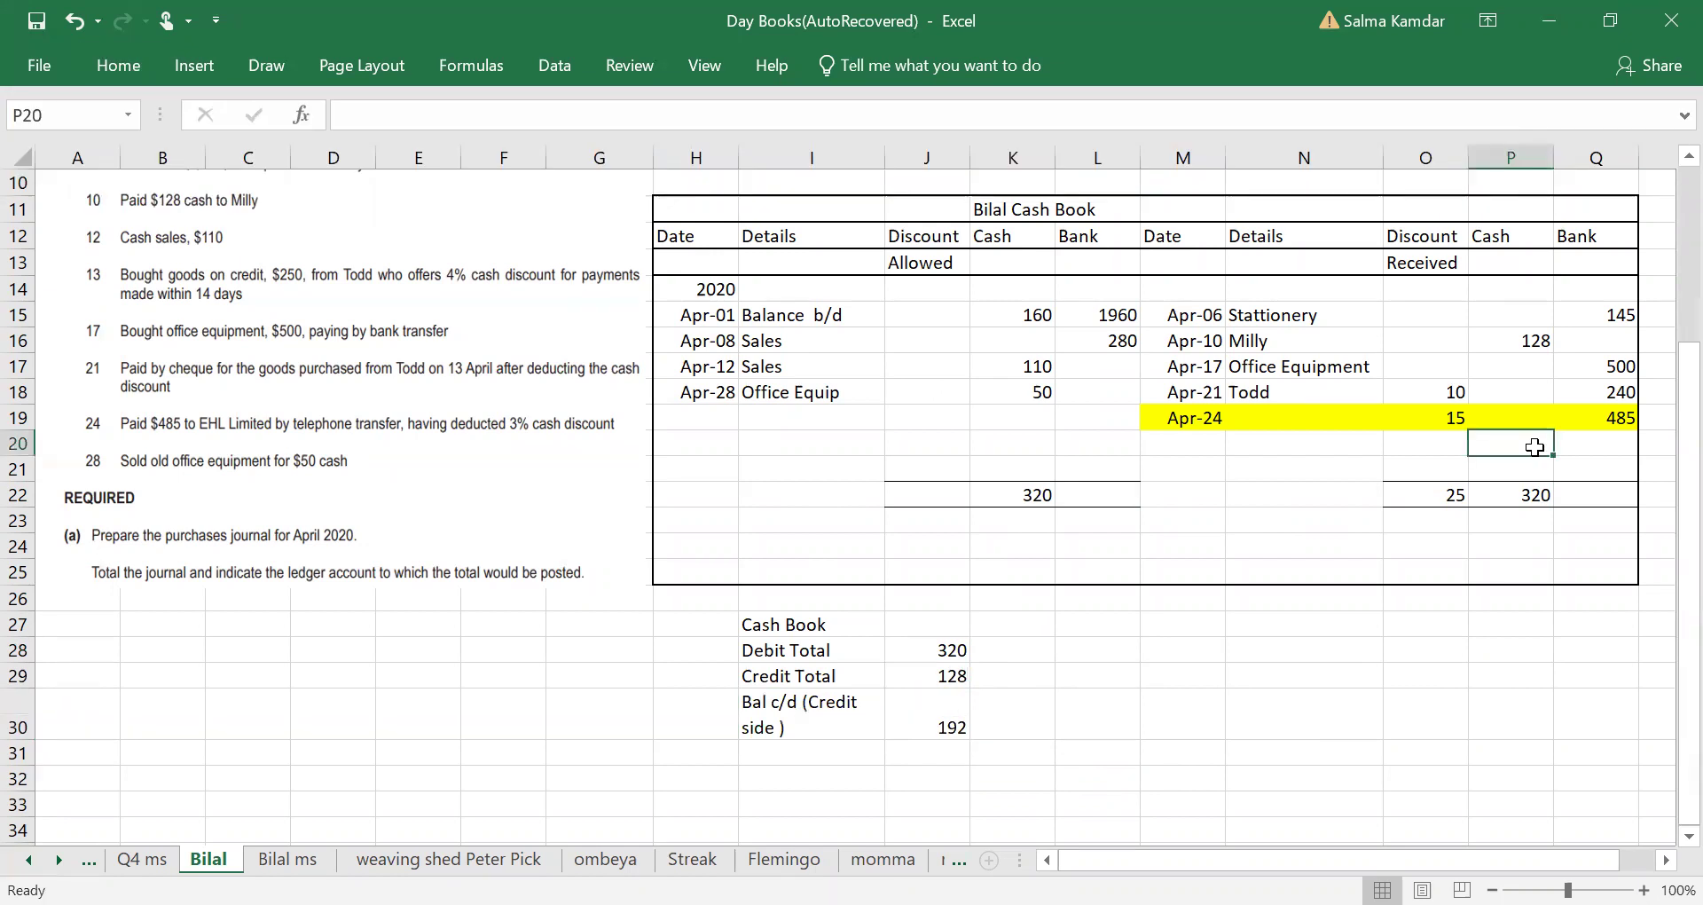
text(192)
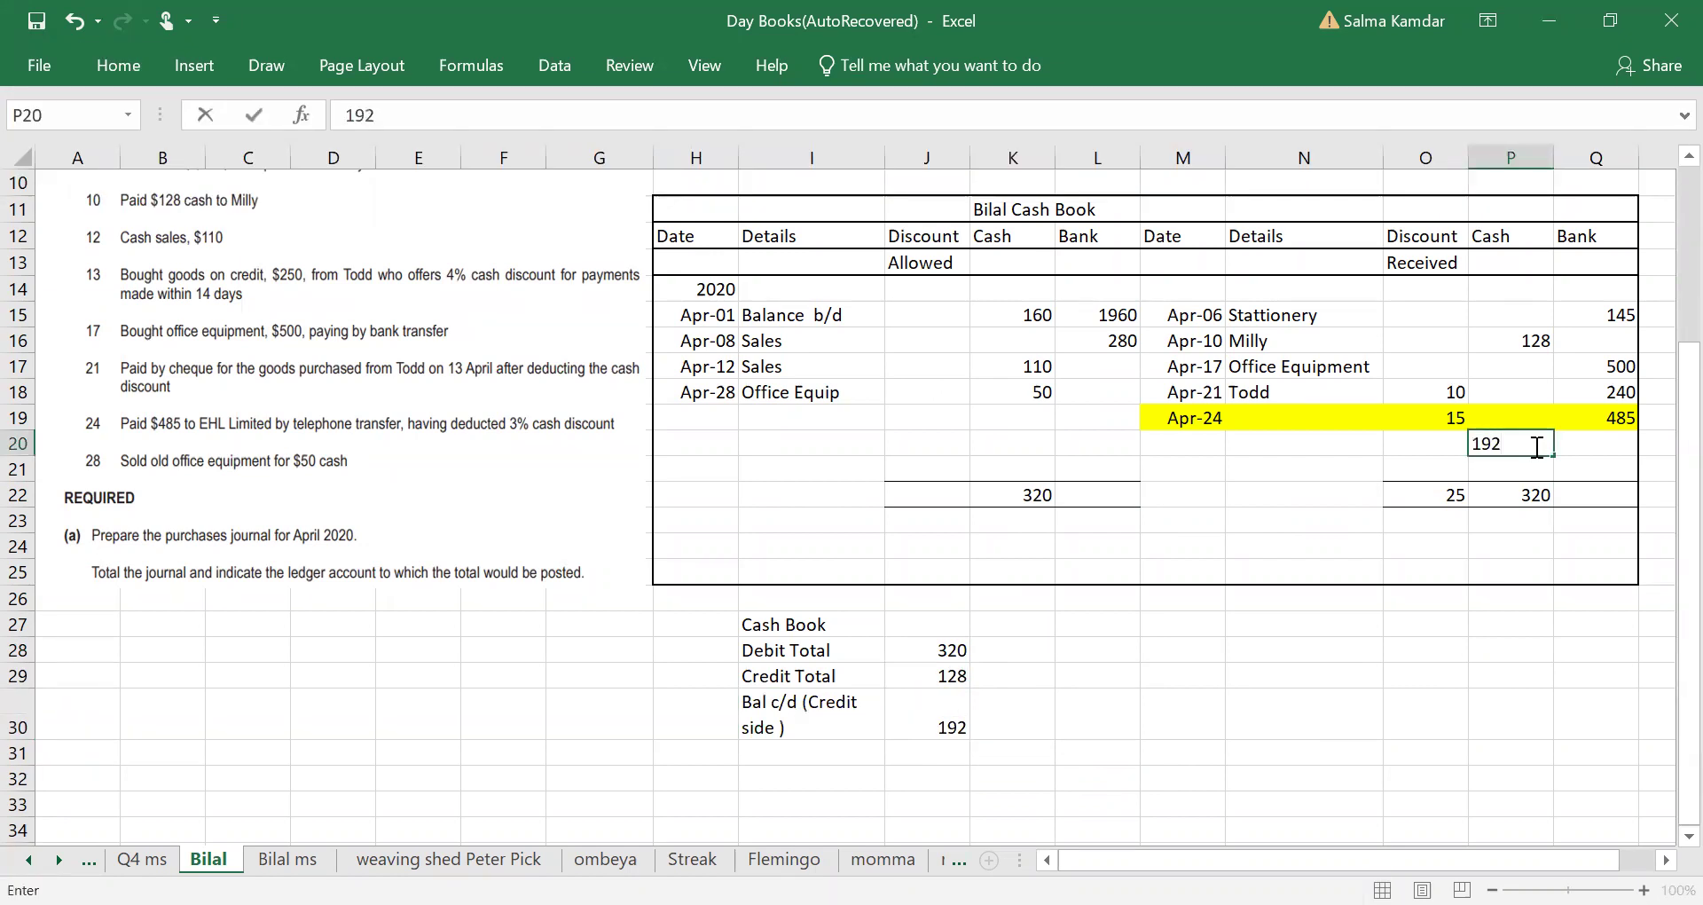
click(1201, 443)
text(Apr 30)
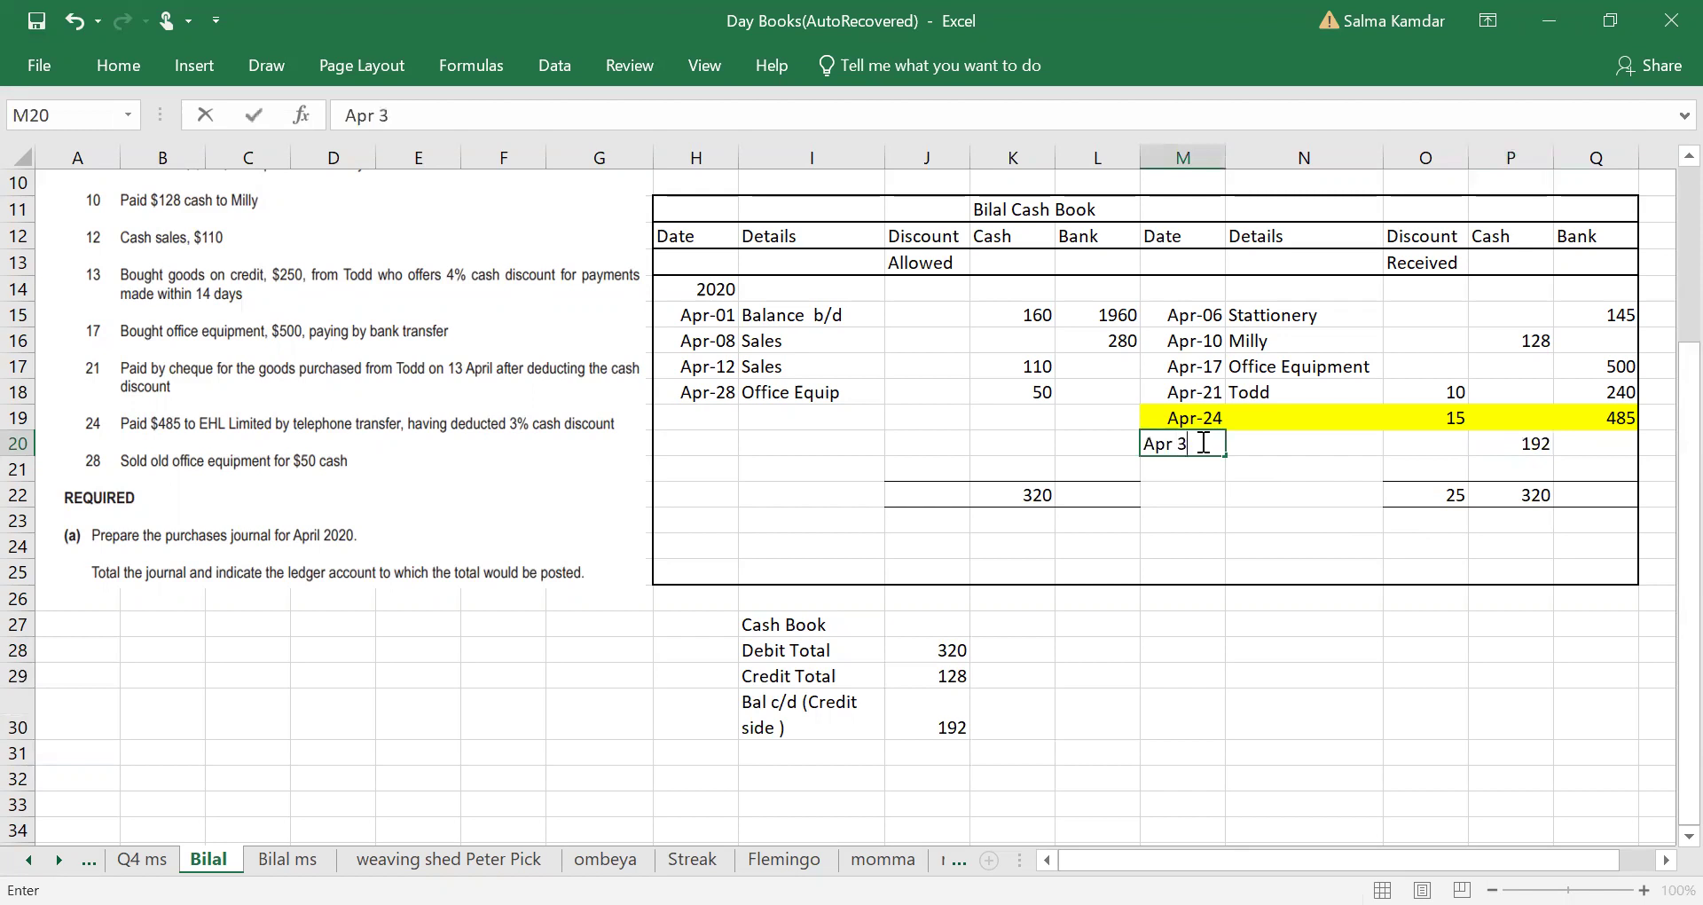
click(1280, 428)
click(1280, 443)
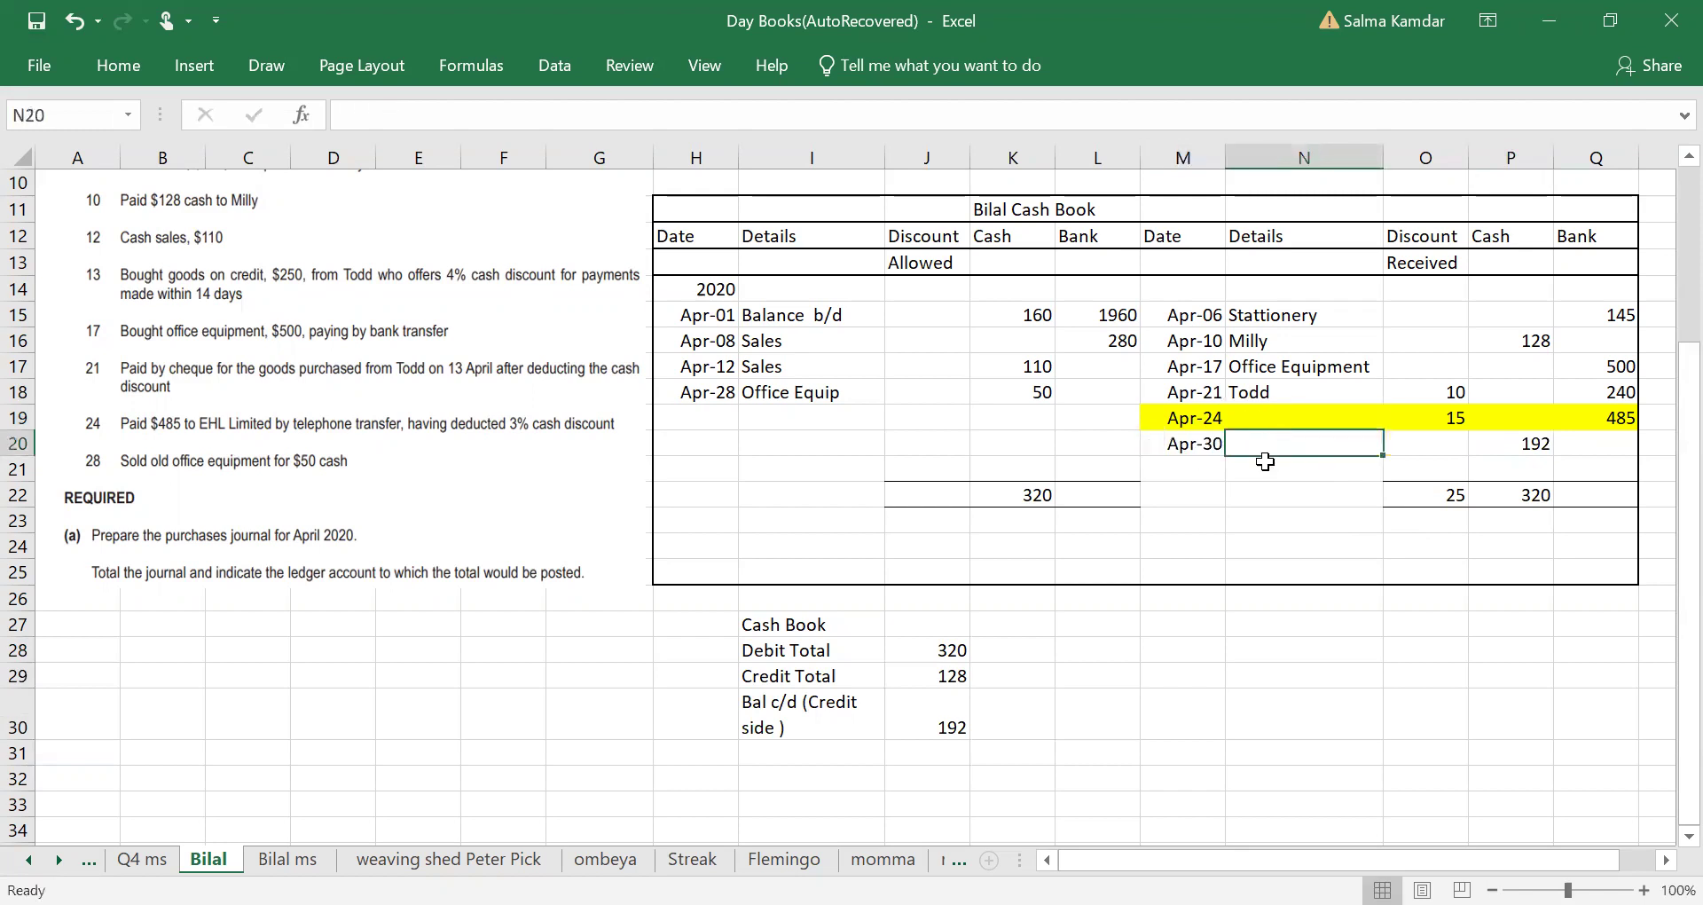
text(Bal )
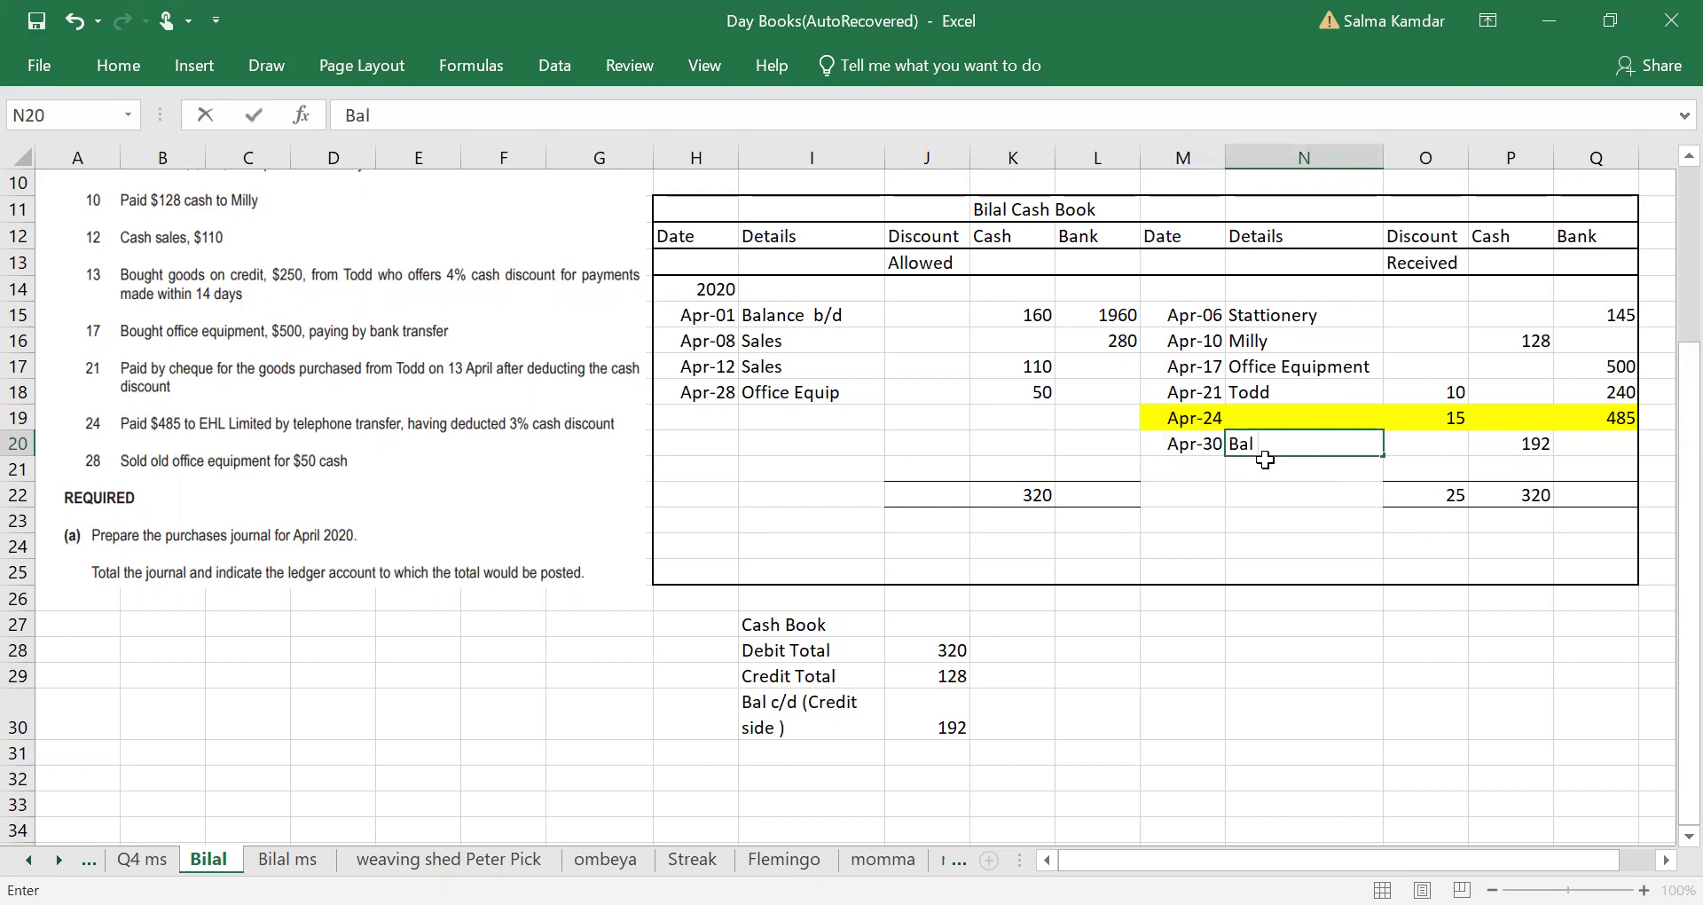
text(c/d)
click(1277, 576)
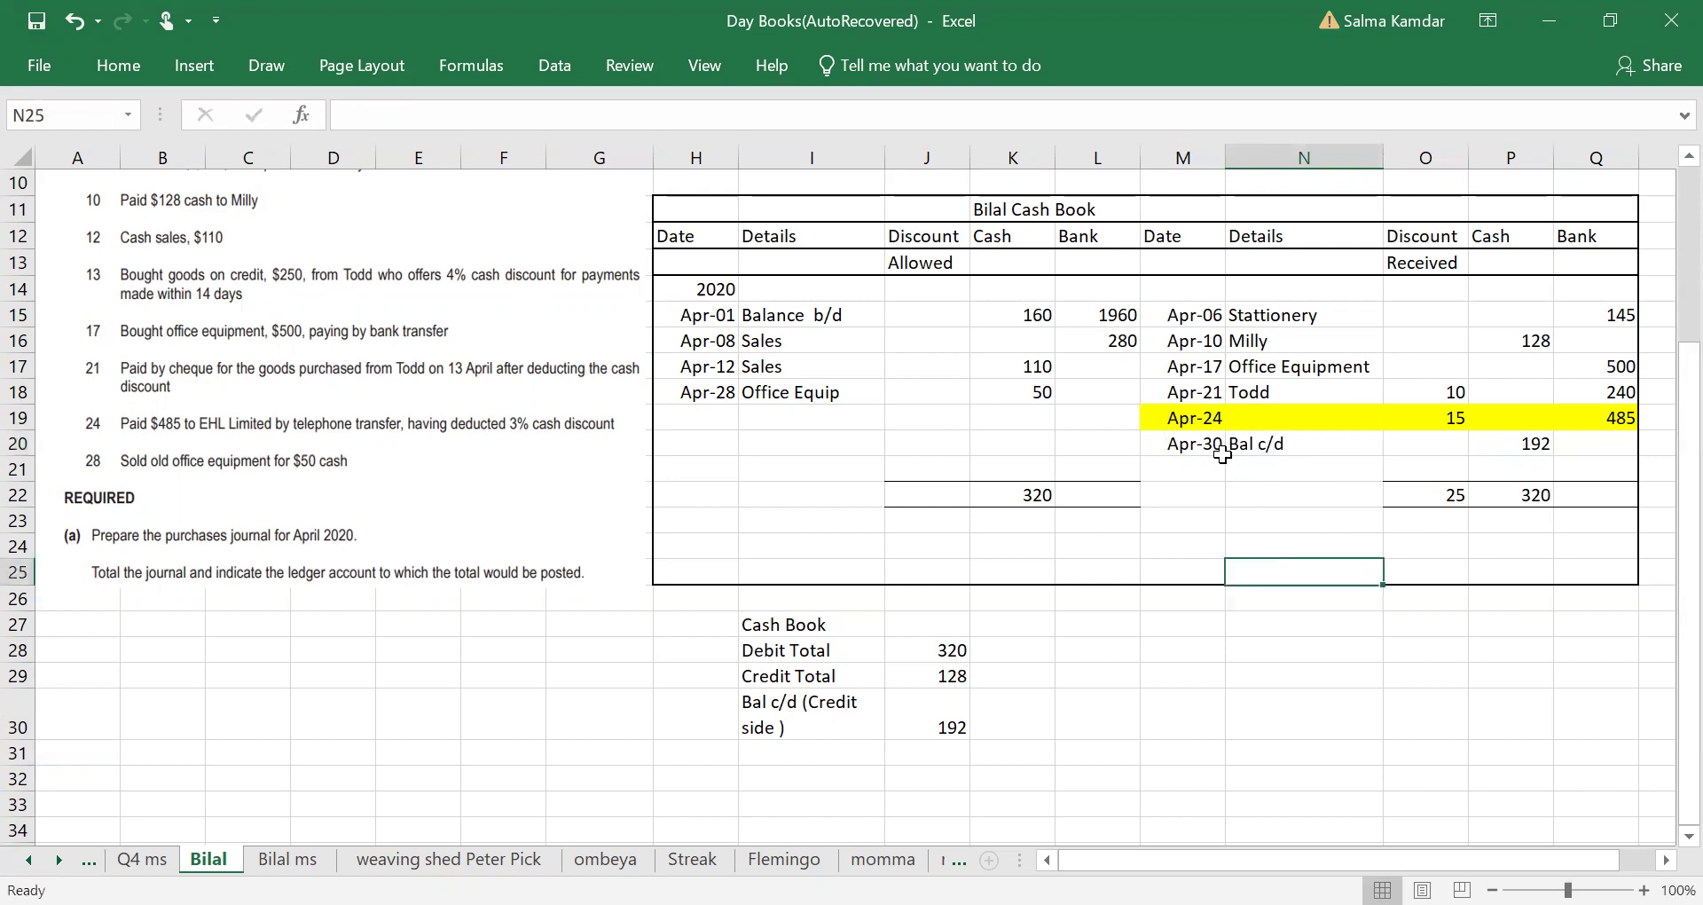
Step: Fill the Apr 30 "Bal c/d" entry, M20:P20, with light orange
click(1221, 444)
drag(1222, 443, 1512, 443)
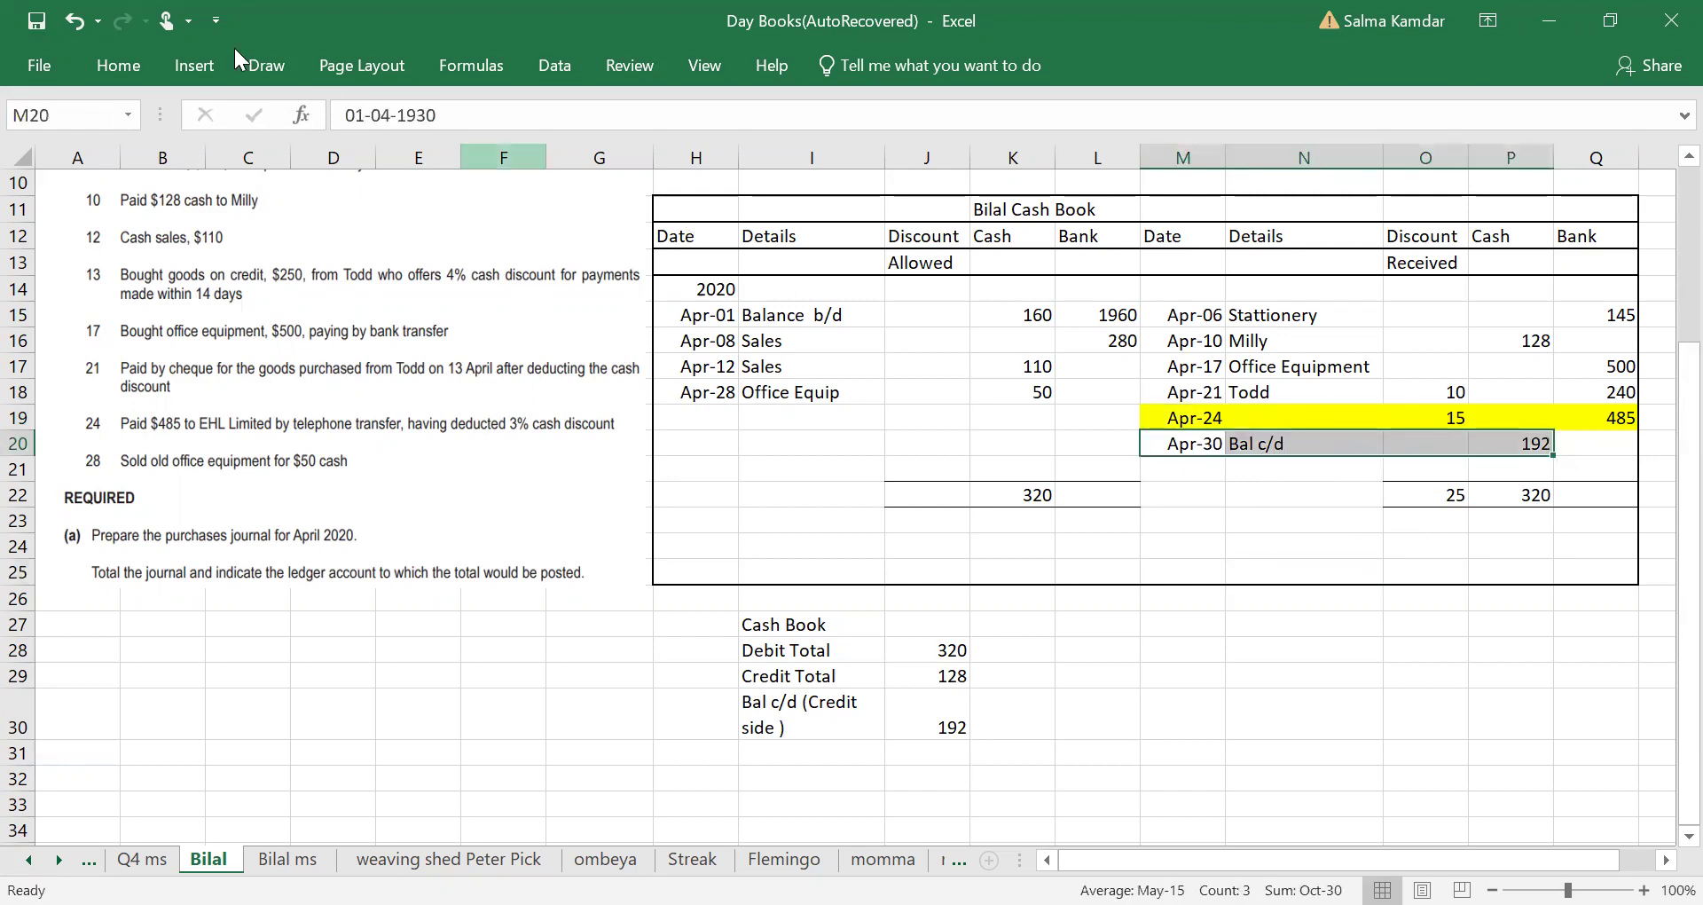
click(118, 65)
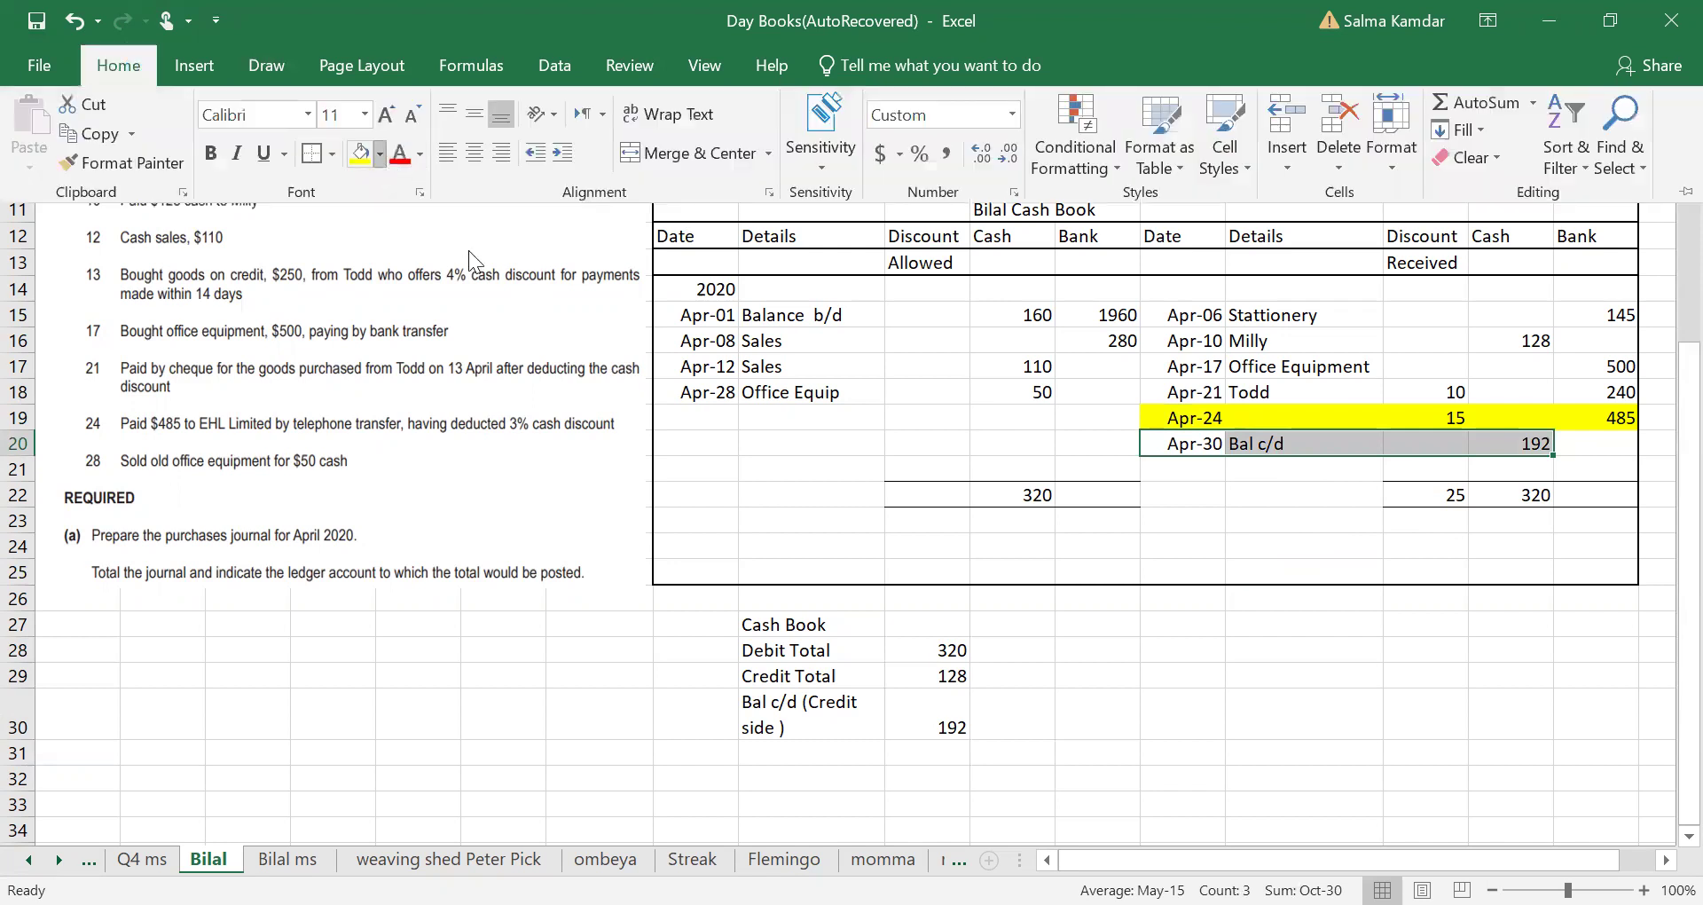
click(1281, 653)
Step: Bring the cash balance down in row 23 of the receipts side: date May 01, details "Bal b/d", cash 192
click(706, 516)
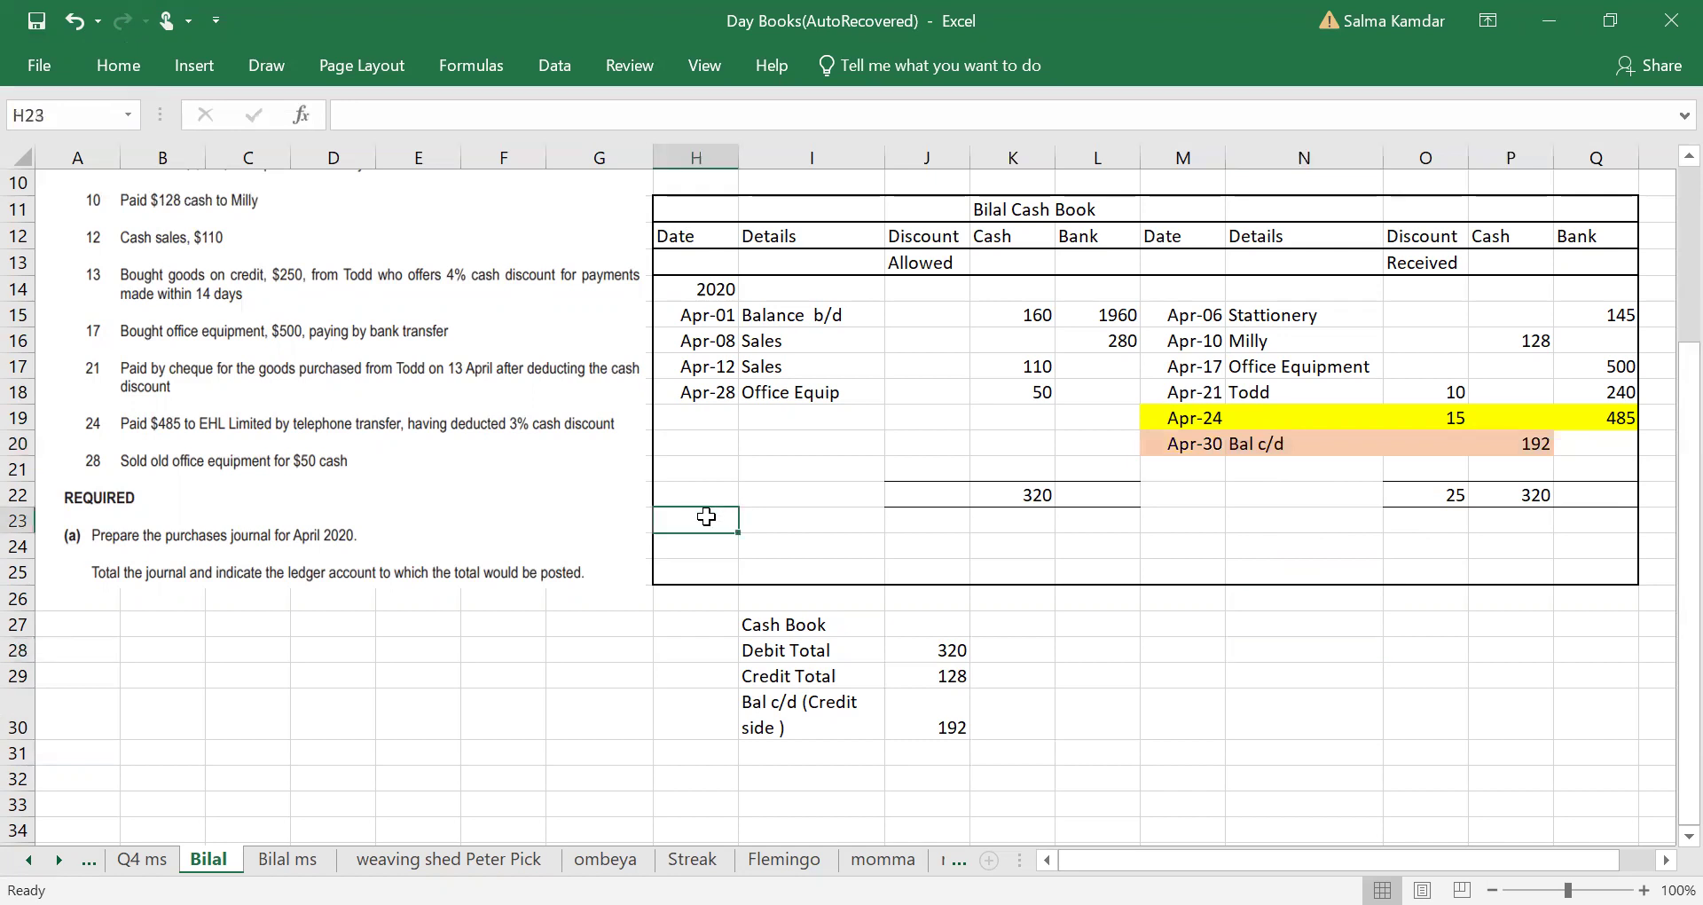
text(May 01)
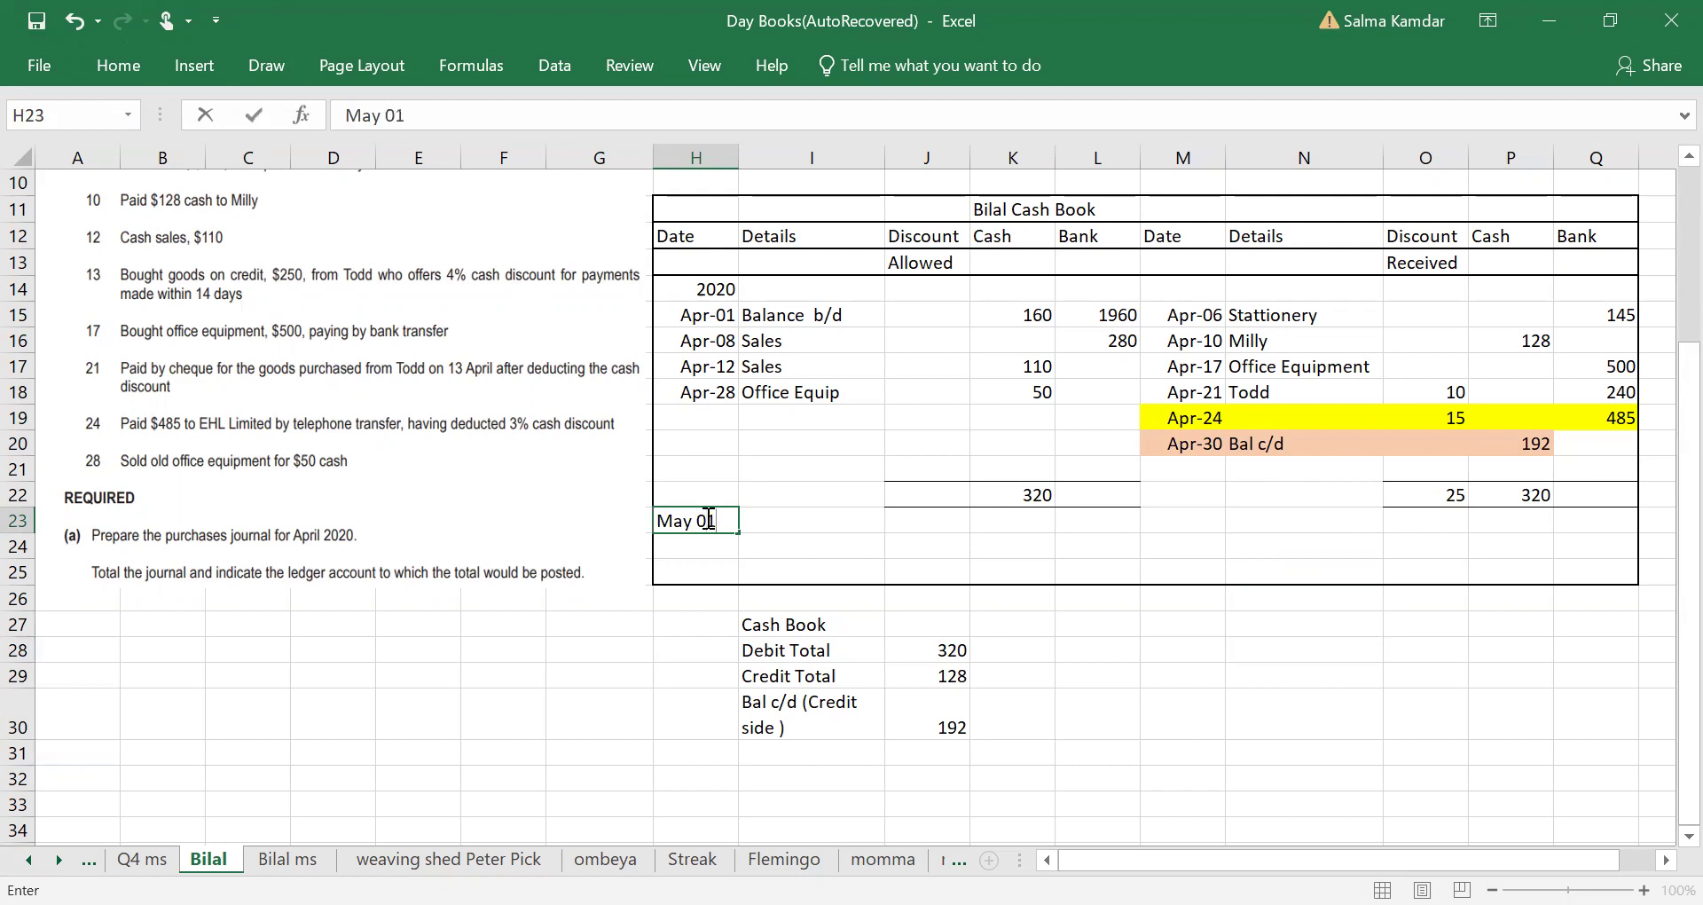
key(Tab)
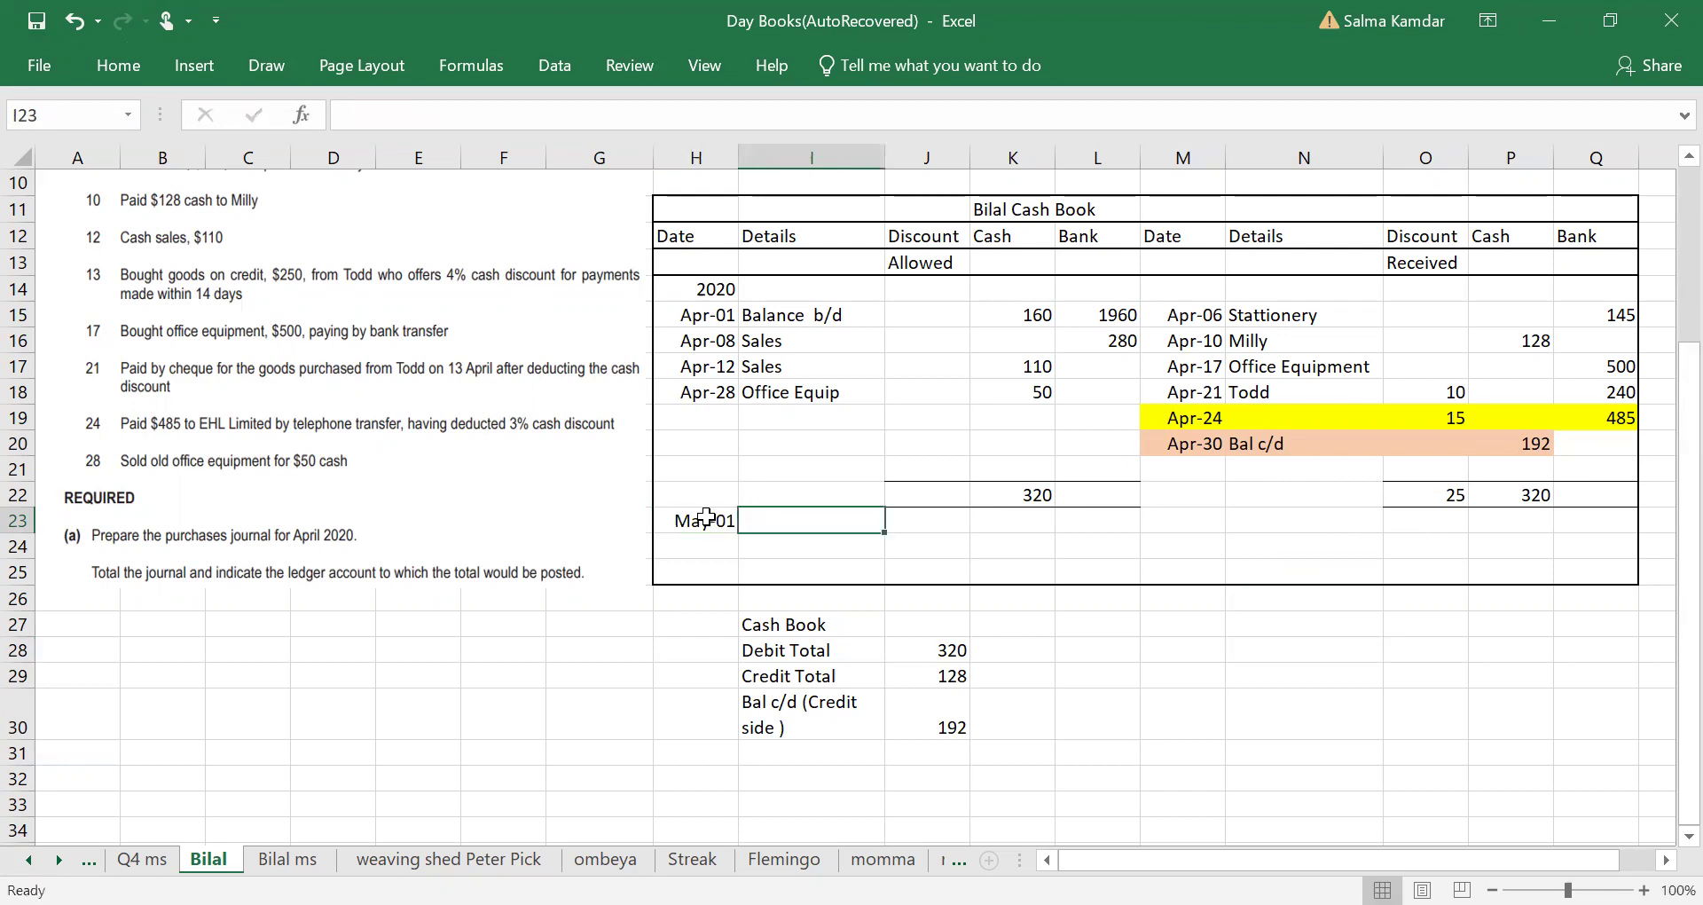
text(Bal b/d)
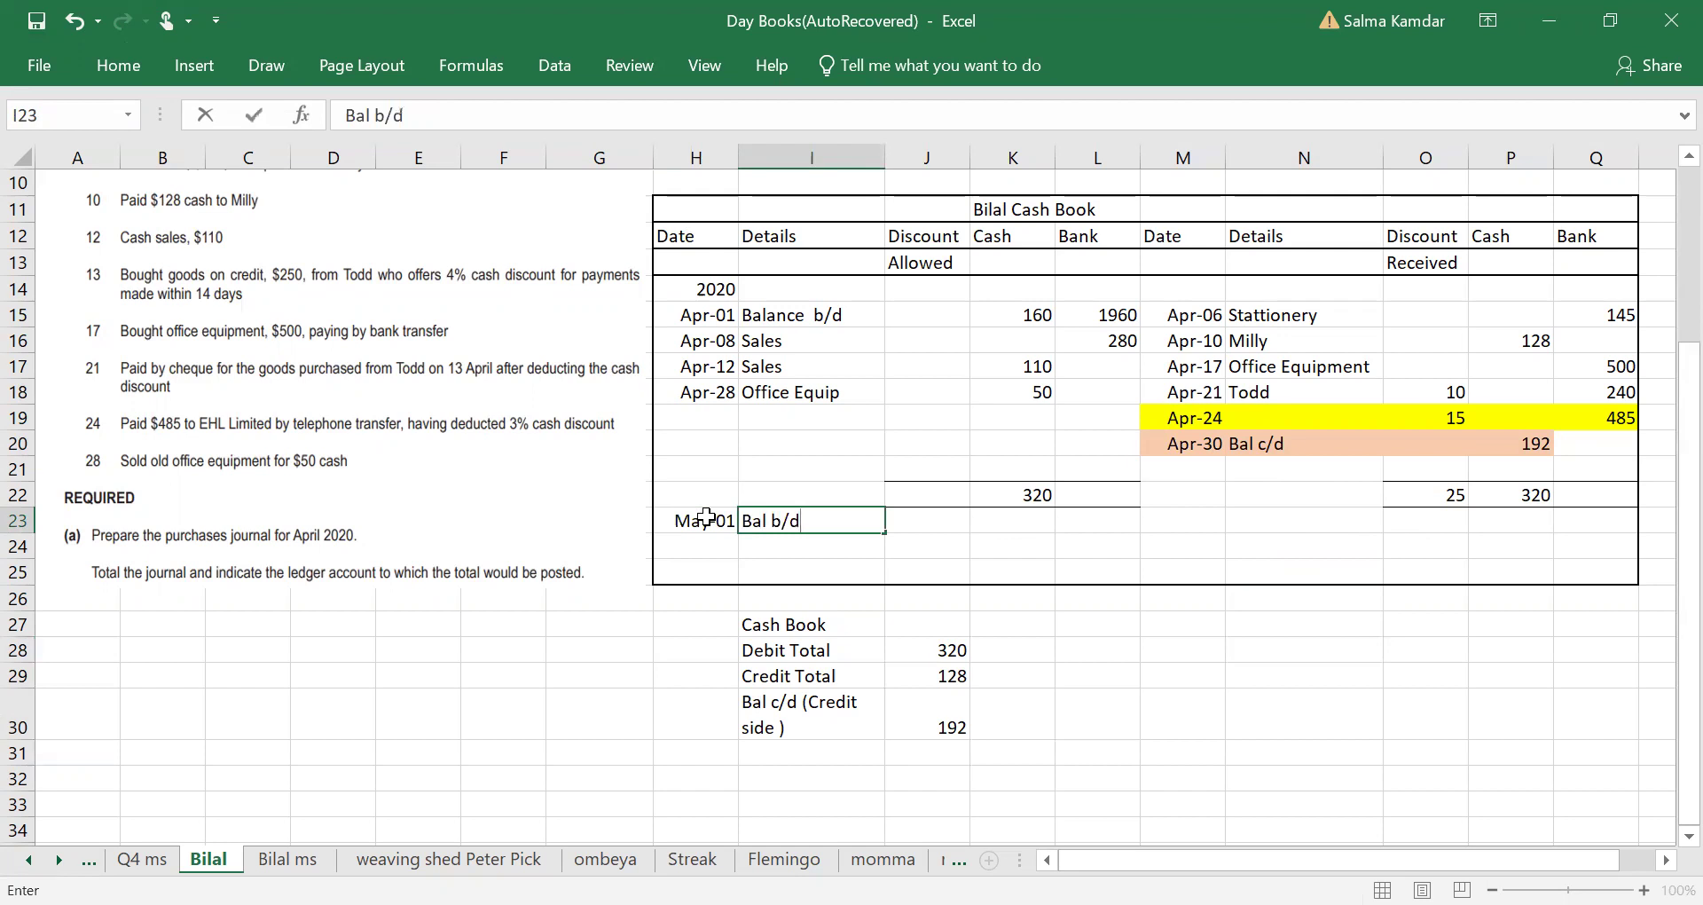
key(Tab)
key(Tab)
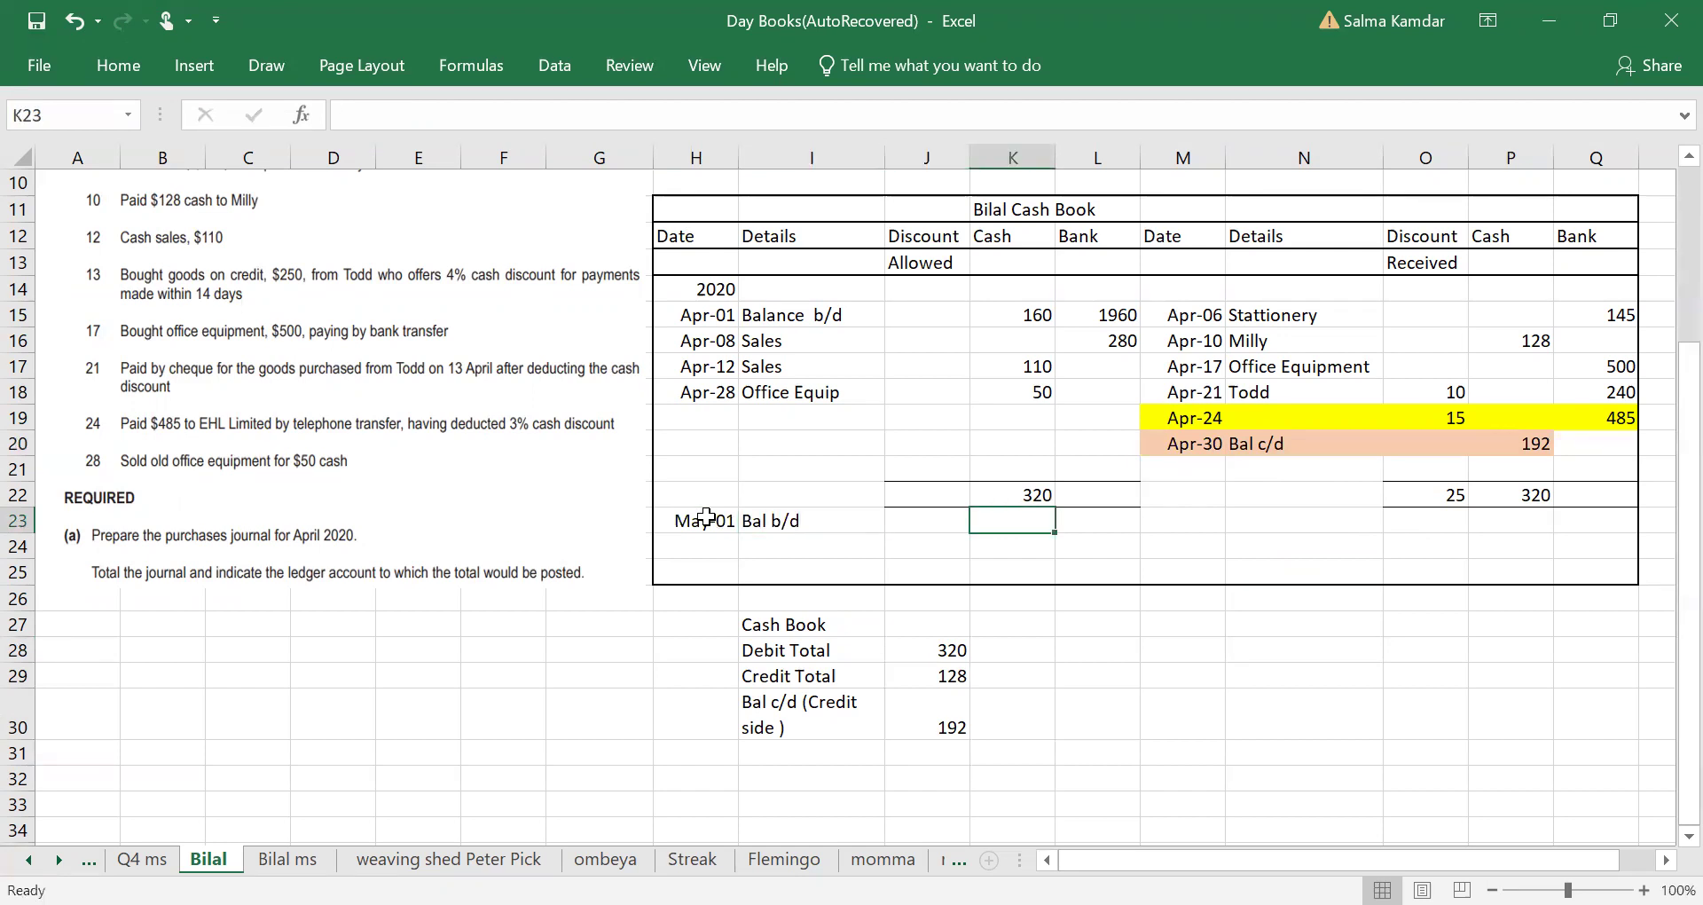
text(192)
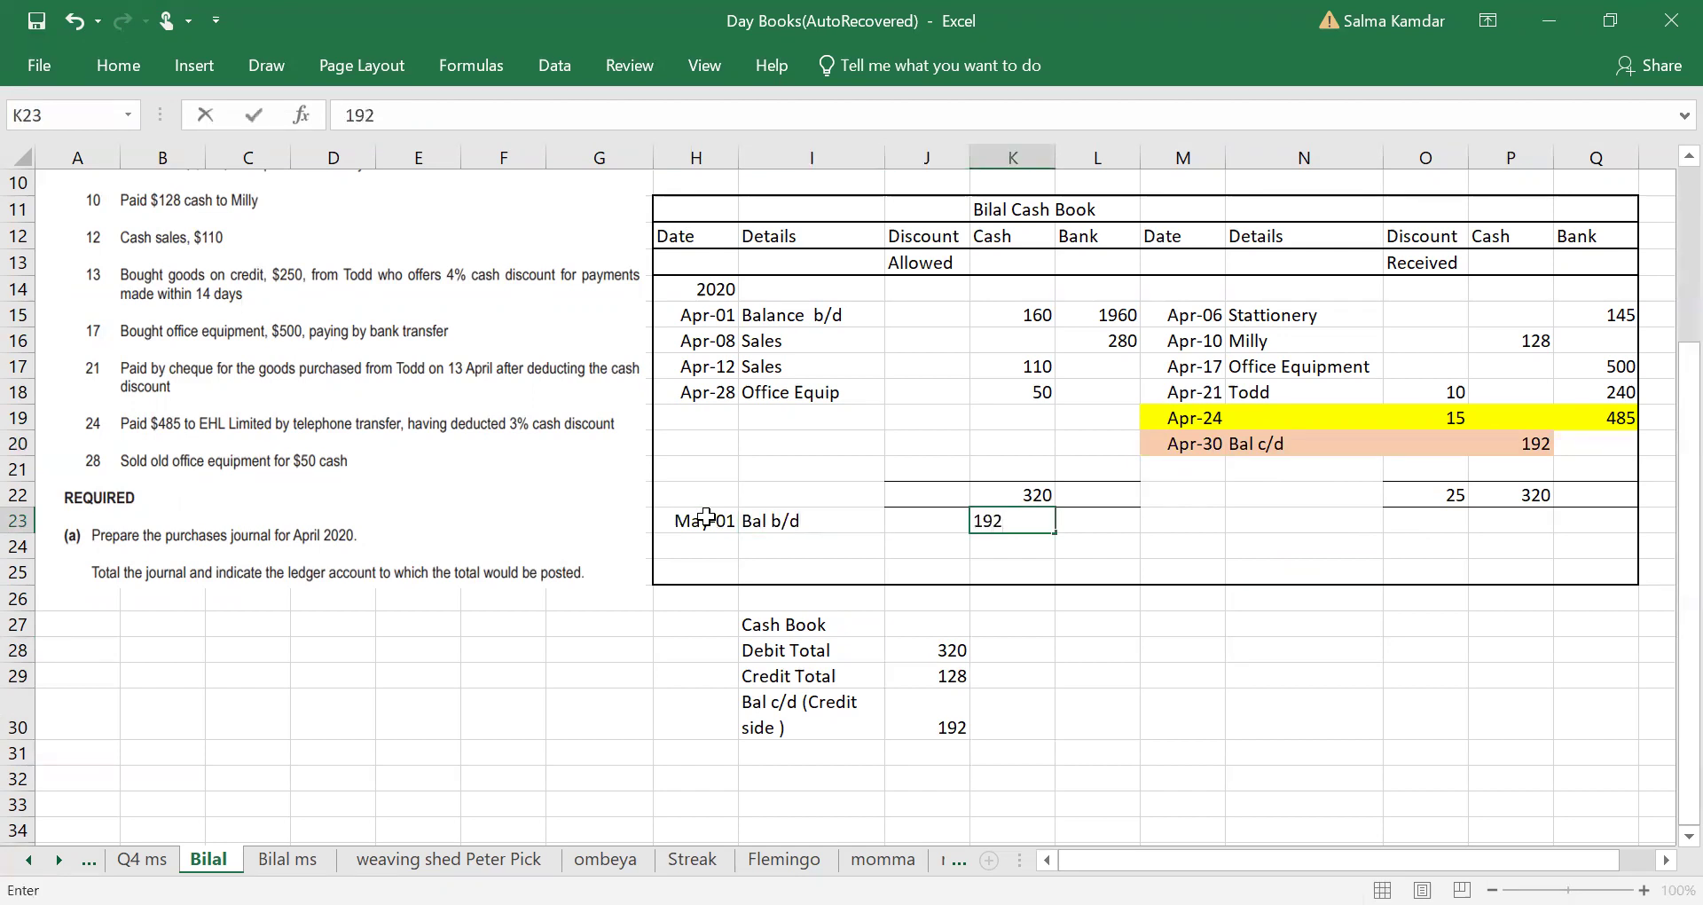
click(1499, 601)
Step: Fill the May 01 "Bal b/d" entry, H23:K23, with the same light orange
drag(693, 524, 1047, 529)
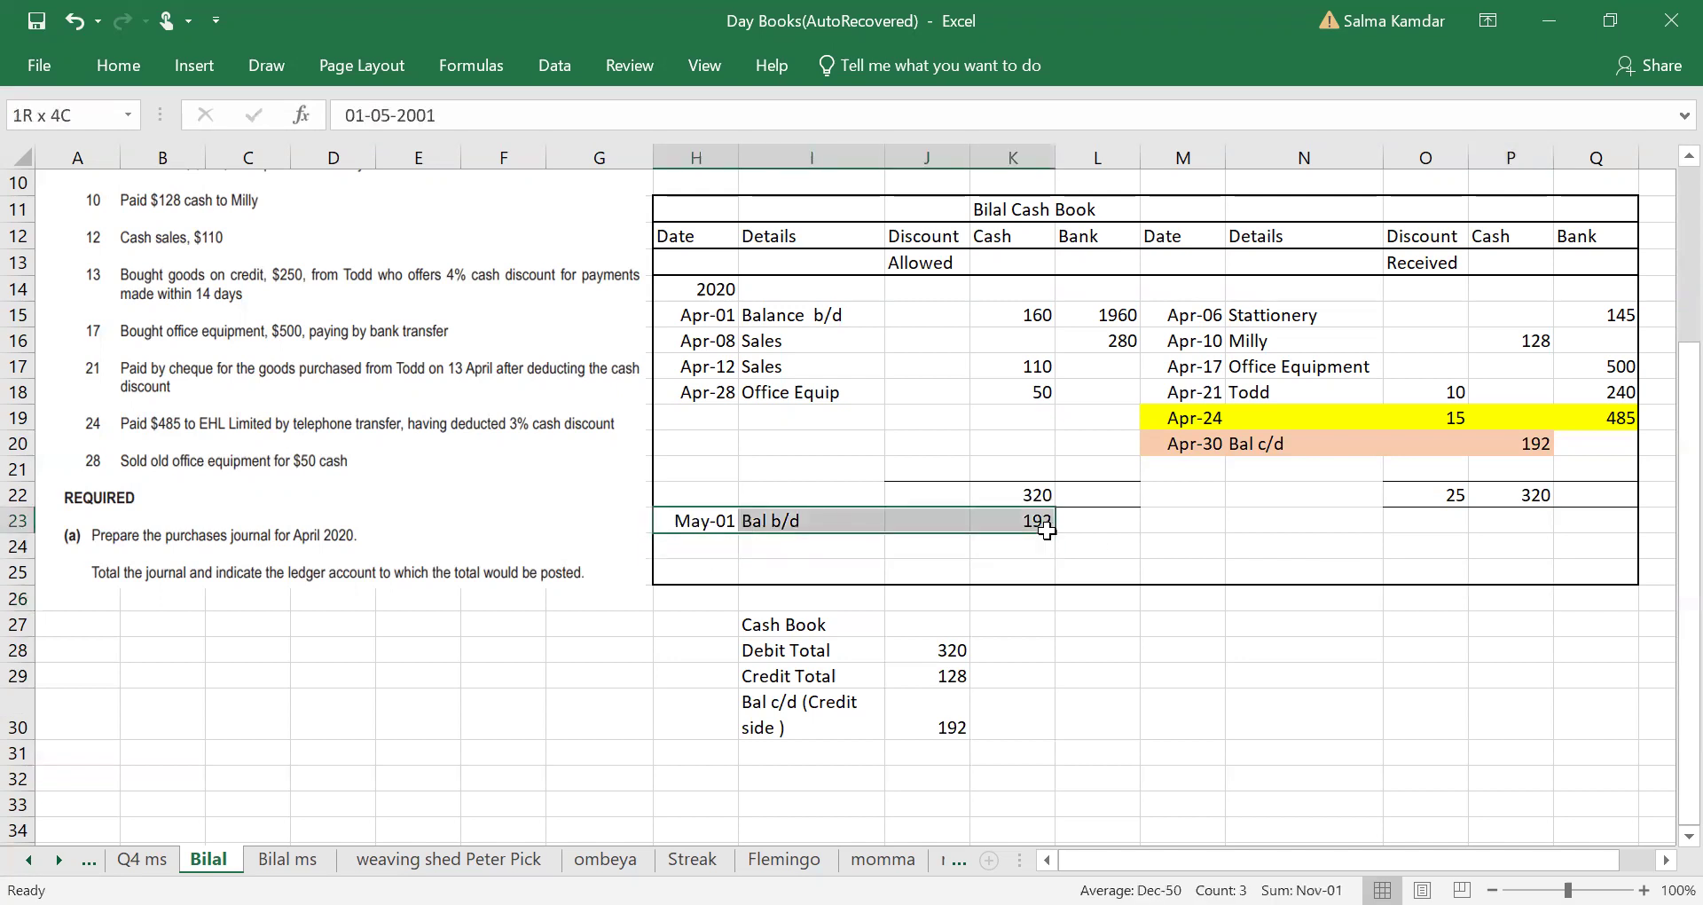
click(110, 73)
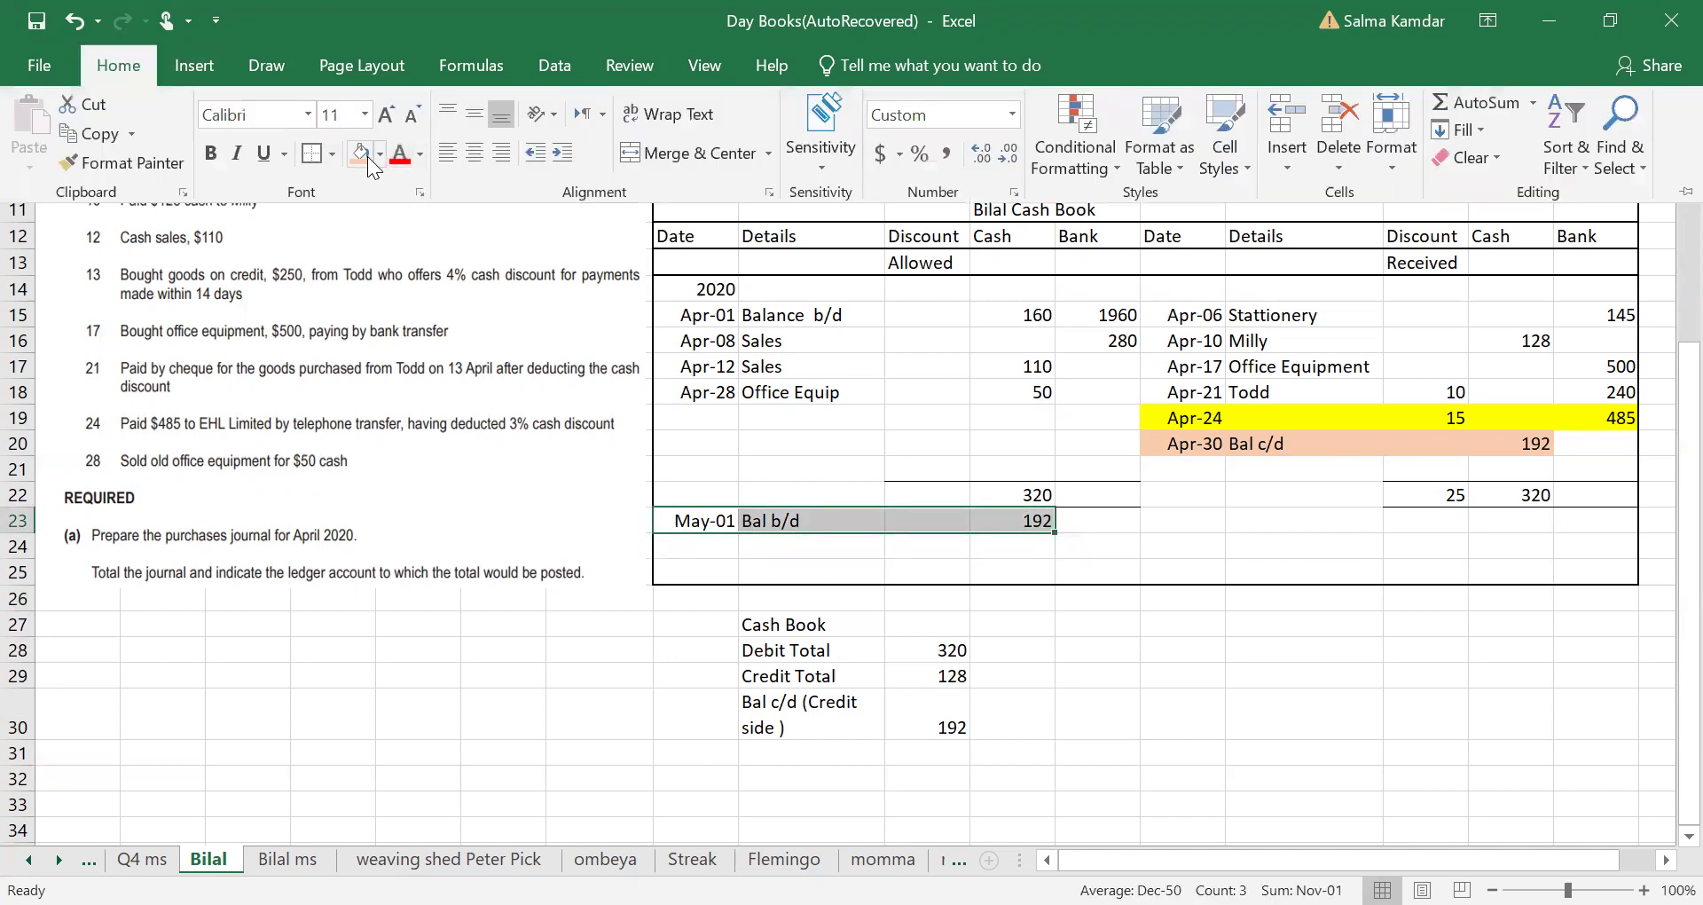
click(360, 152)
click(1263, 780)
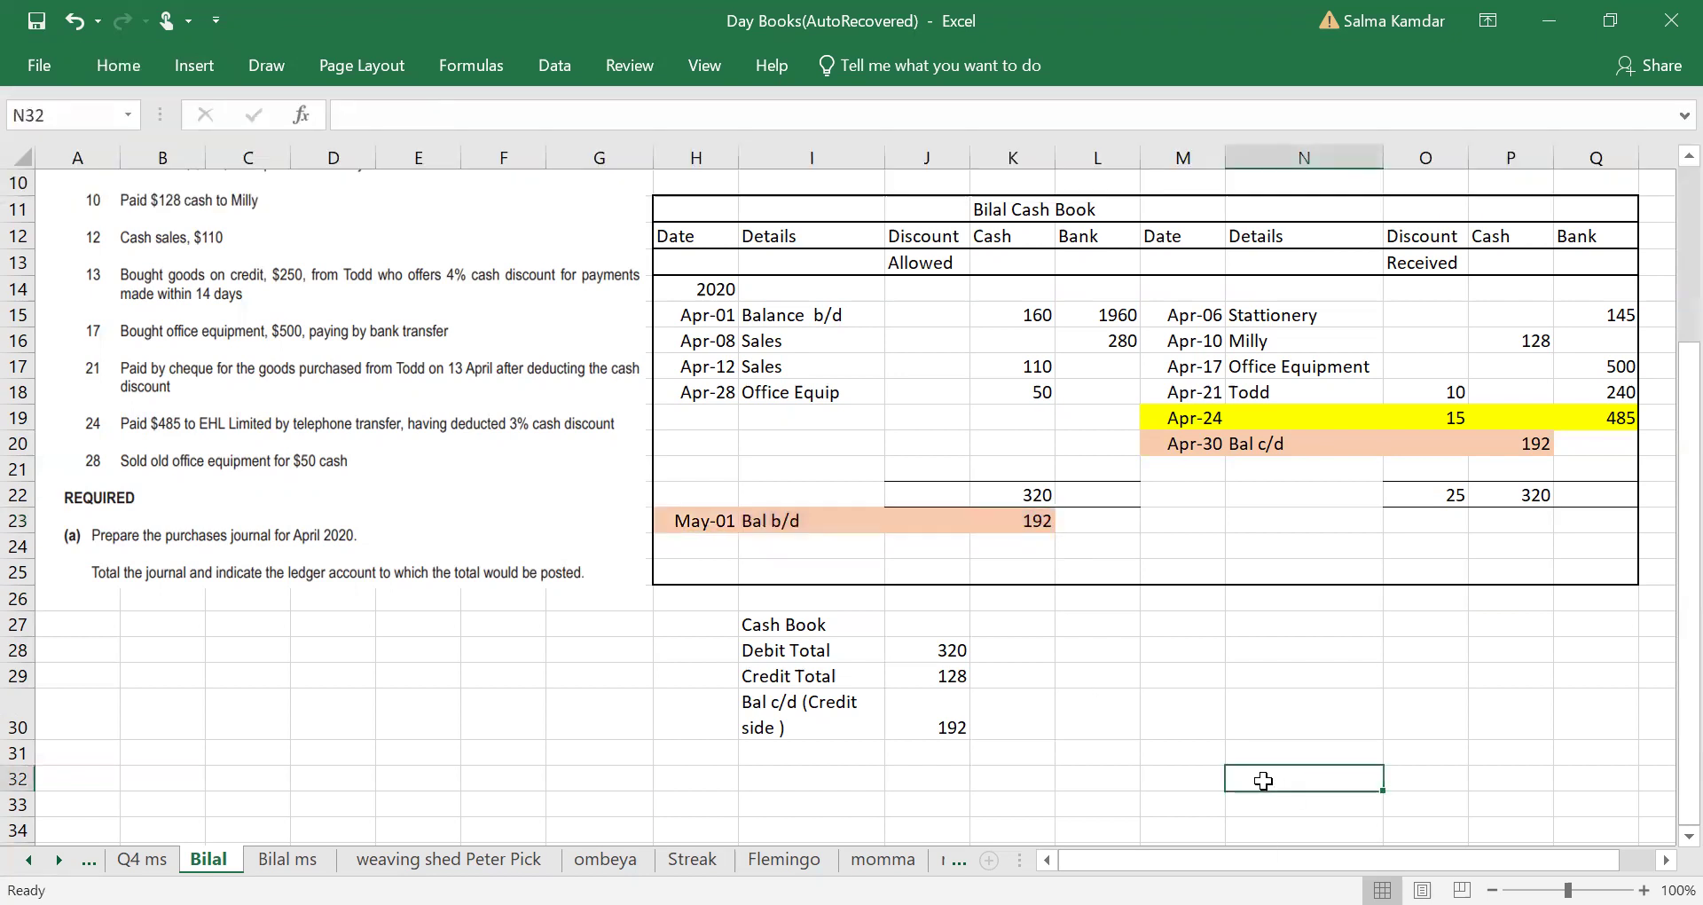
Step: Start the bank working beside the cash working with the heading "Bank" in L27 and 2240 in L28
click(1080, 630)
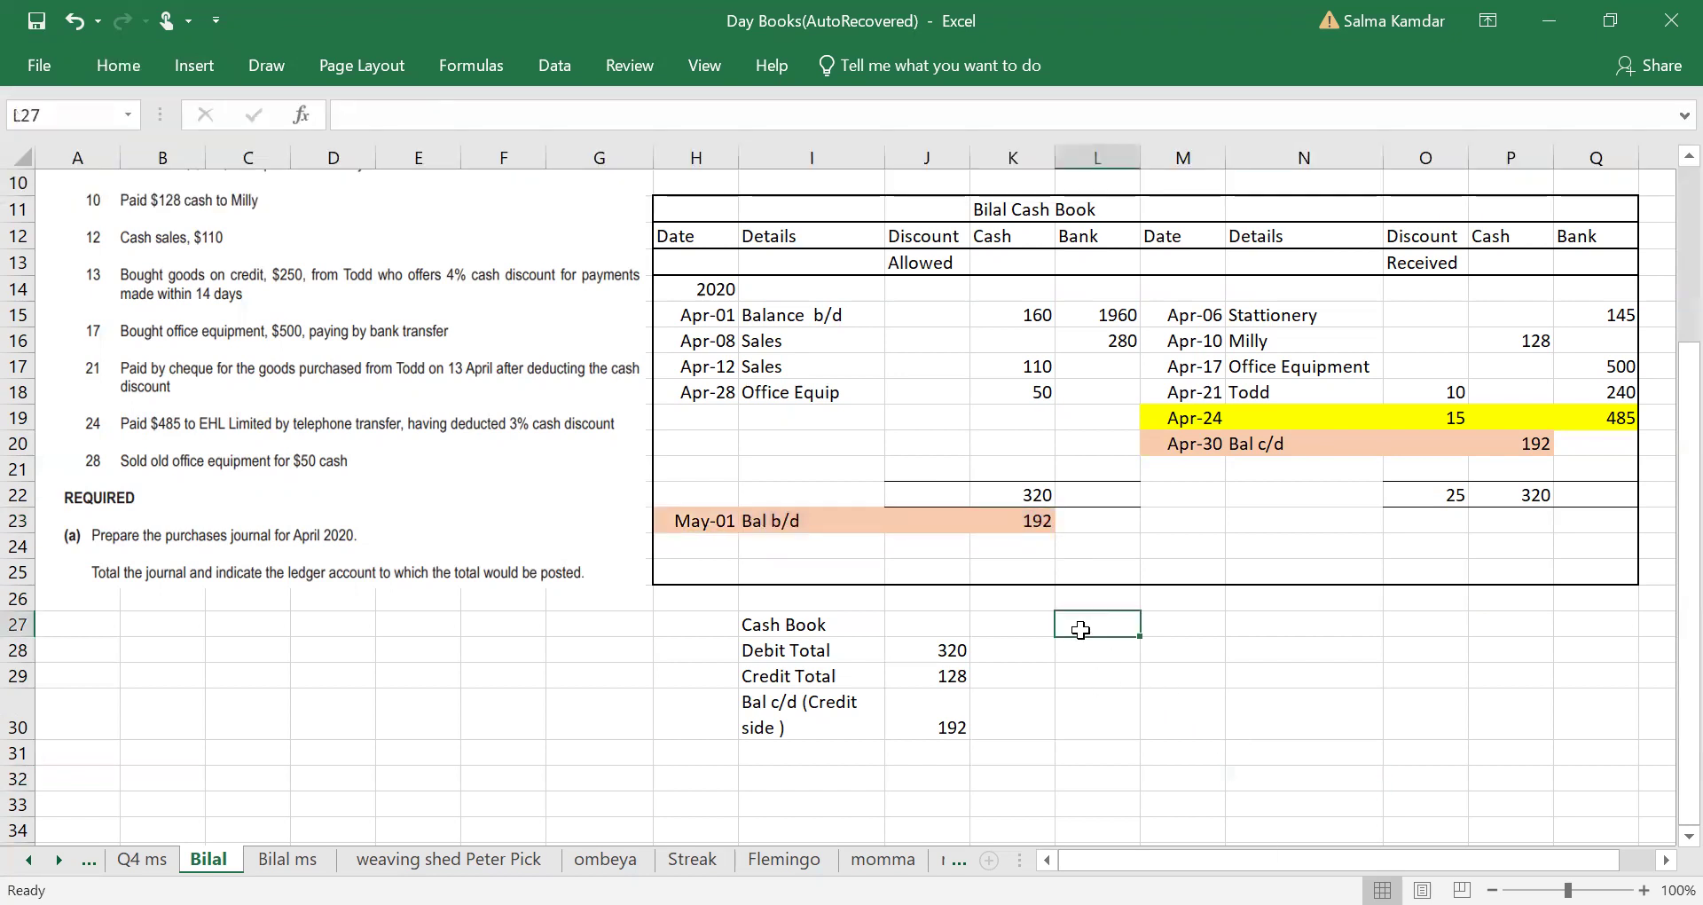
text(Bank)
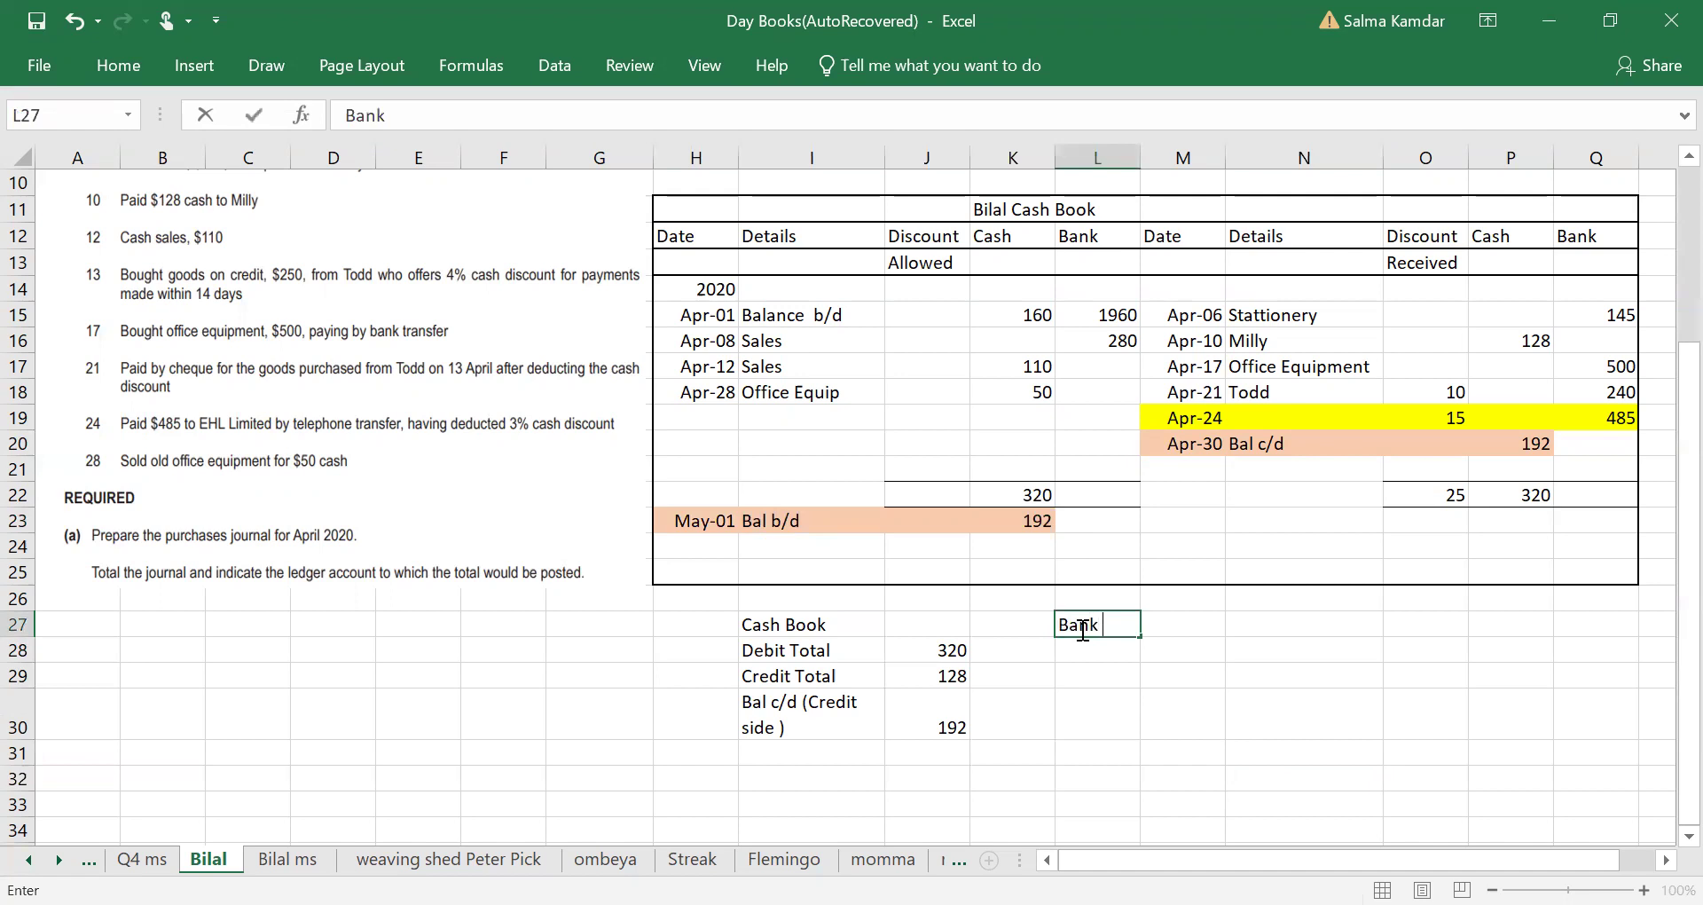
key(Return)
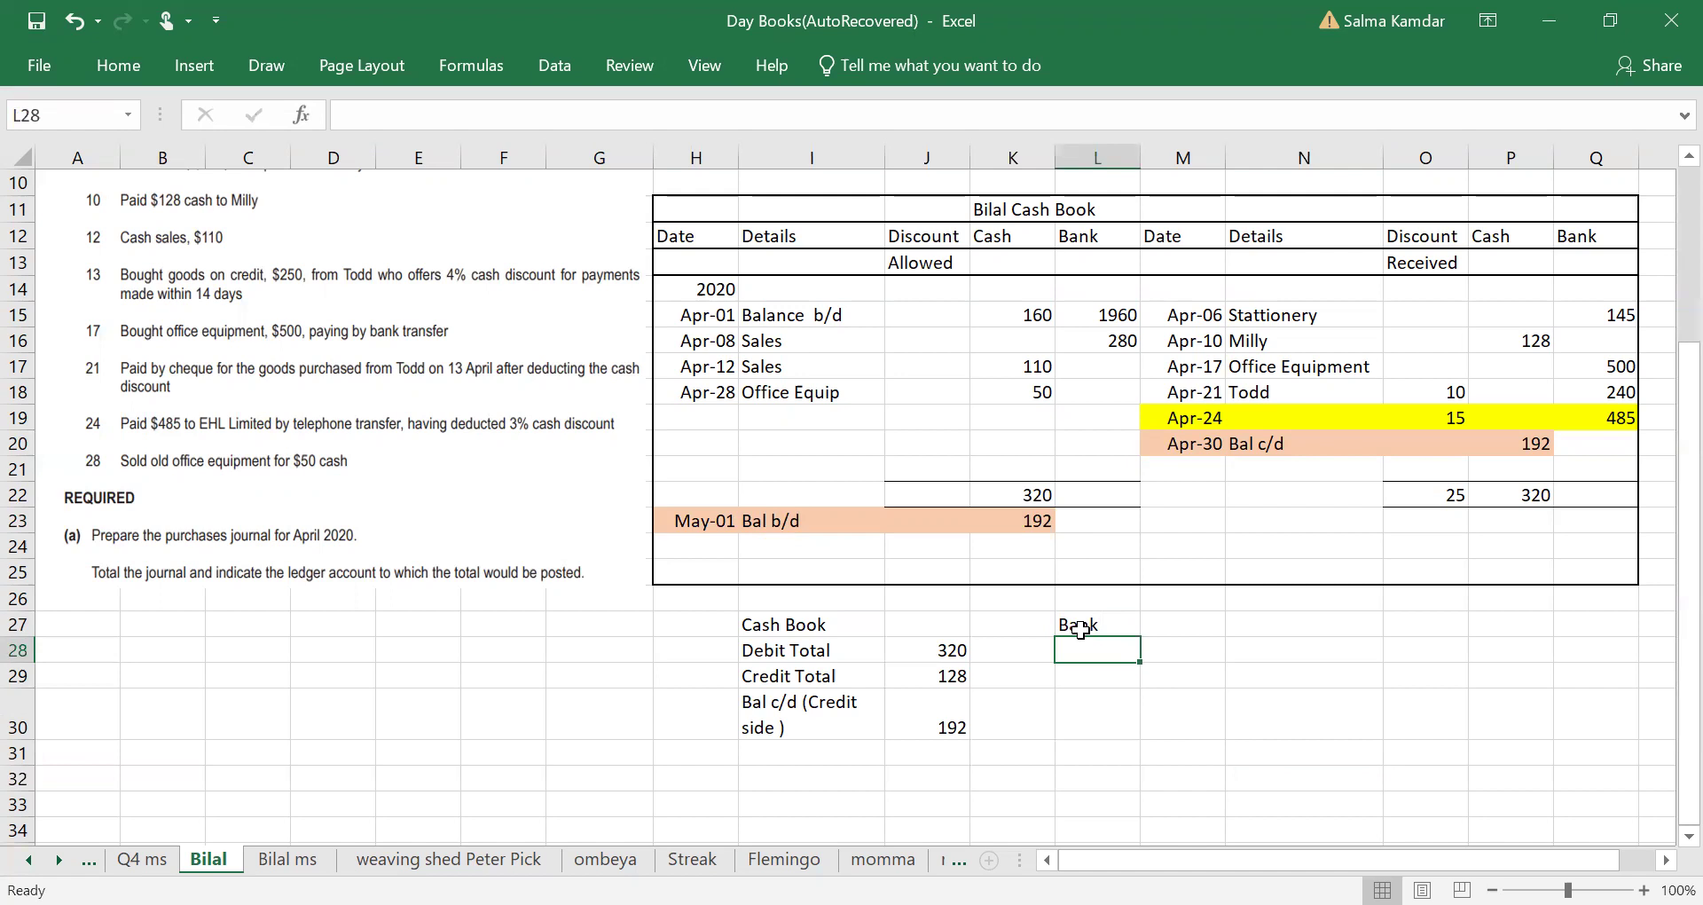
text(2240)
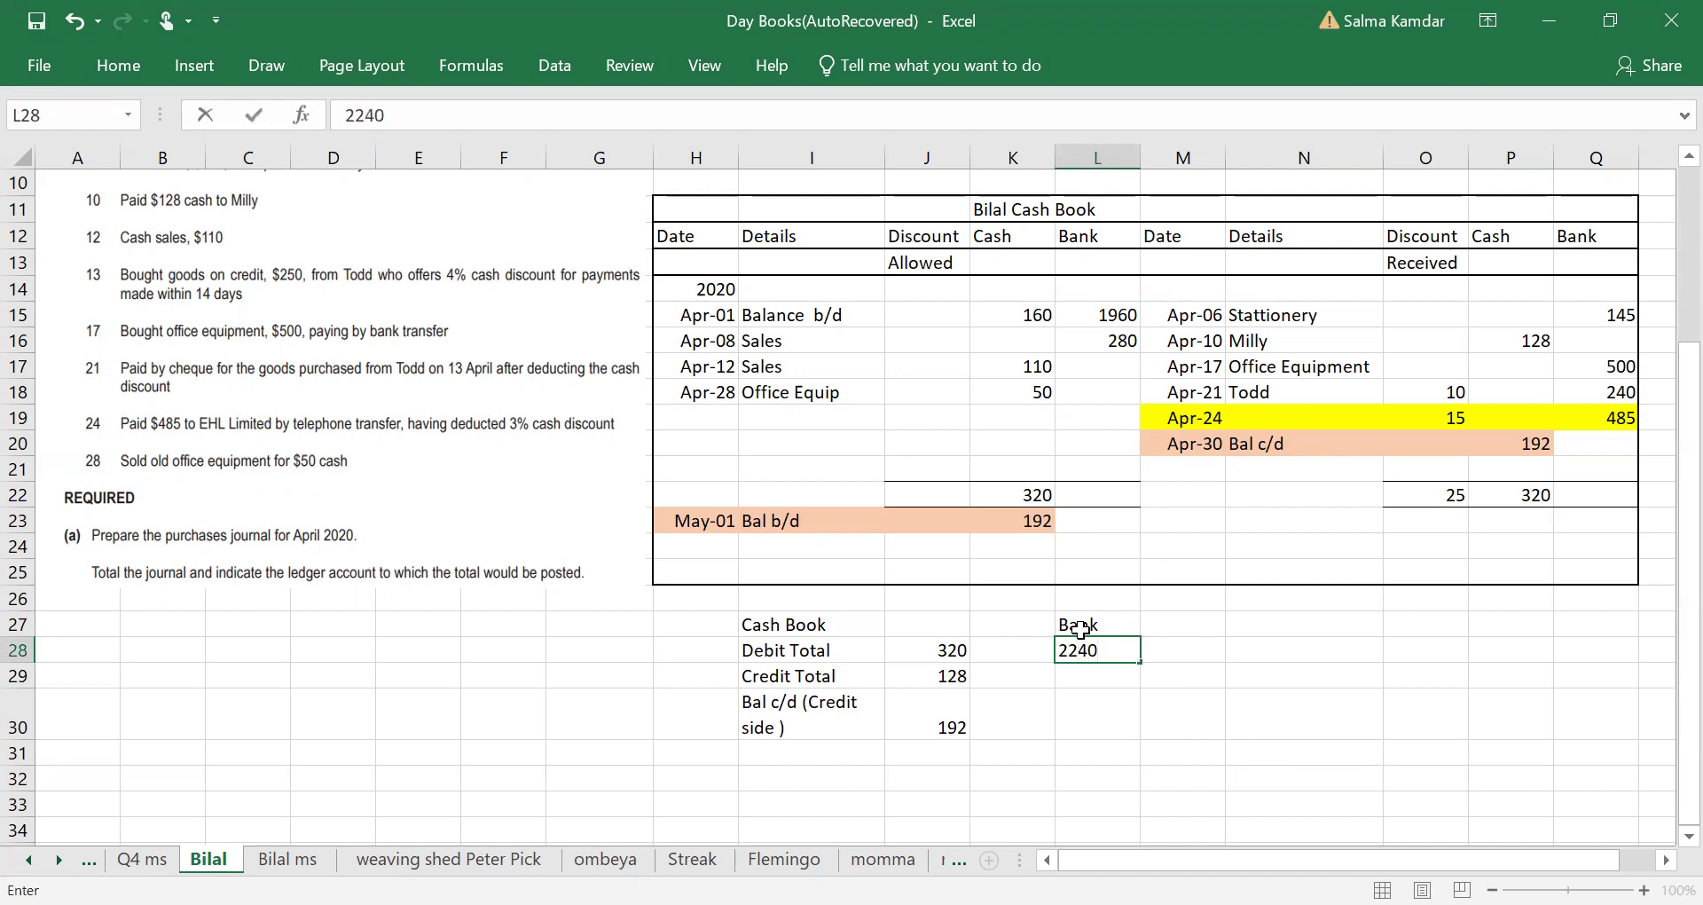
key(Return)
Step: Label the rows of the bank working "Dr Total" in K28 and "Cr Total" in K29
key(Up)
key(Left)
text(Dr Total)
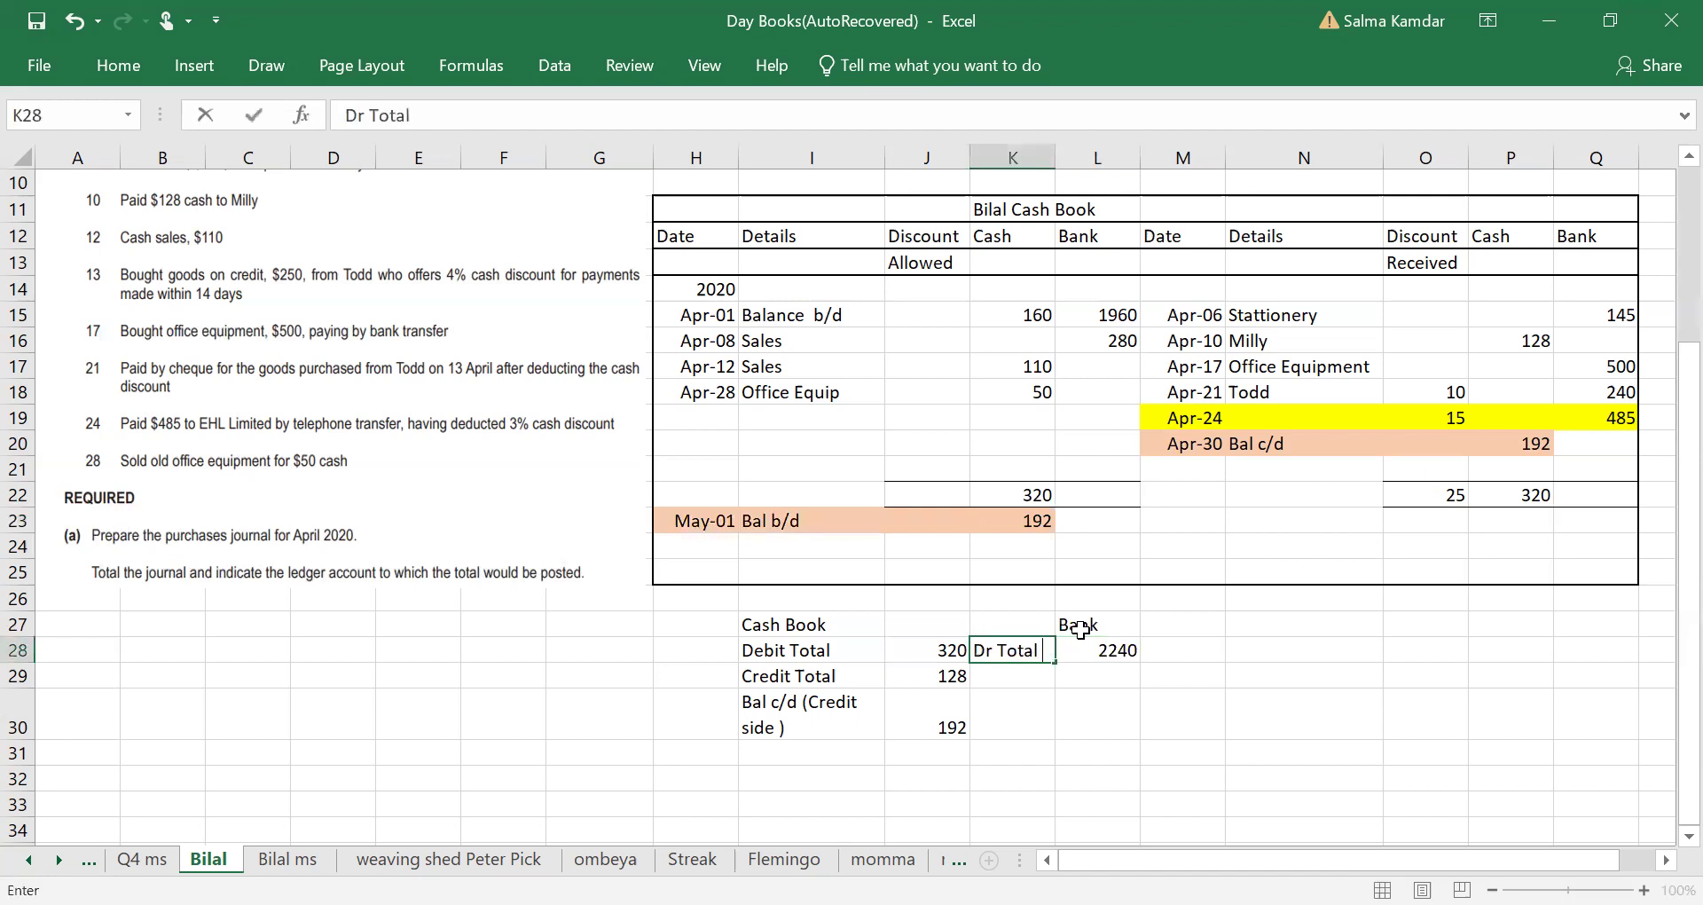
key(Return)
text(Cr Total)
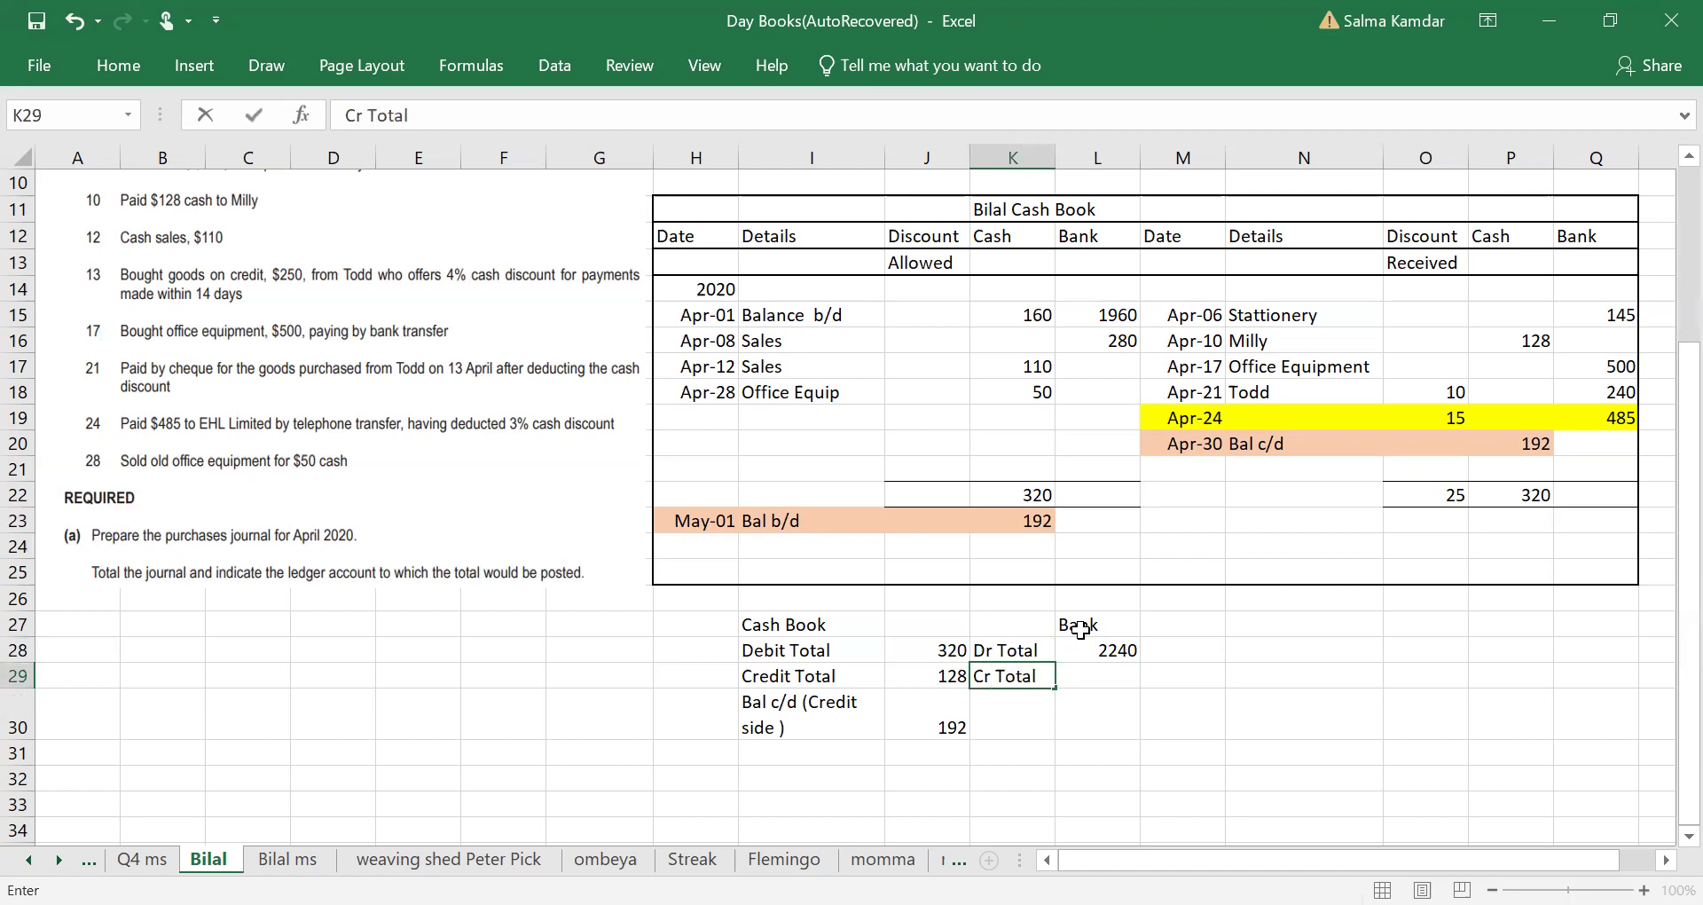
key(Tab)
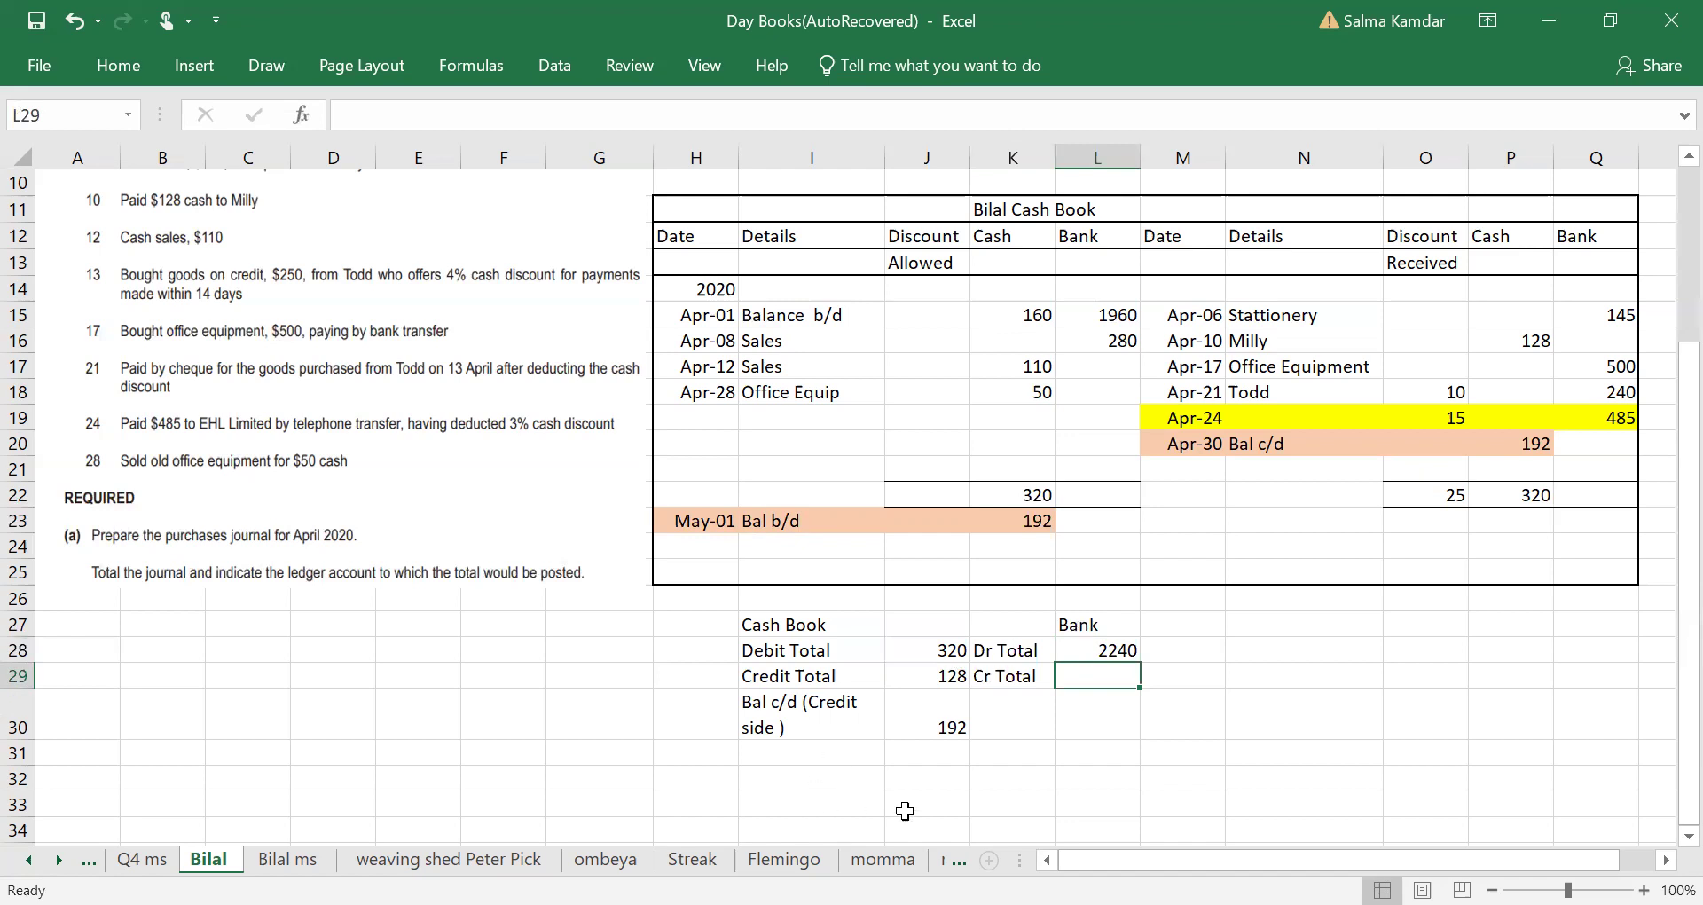
Step: Draw an outside border around the bank working, K27:N30
click(1195, 783)
click(1091, 684)
drag(1002, 621, 1239, 735)
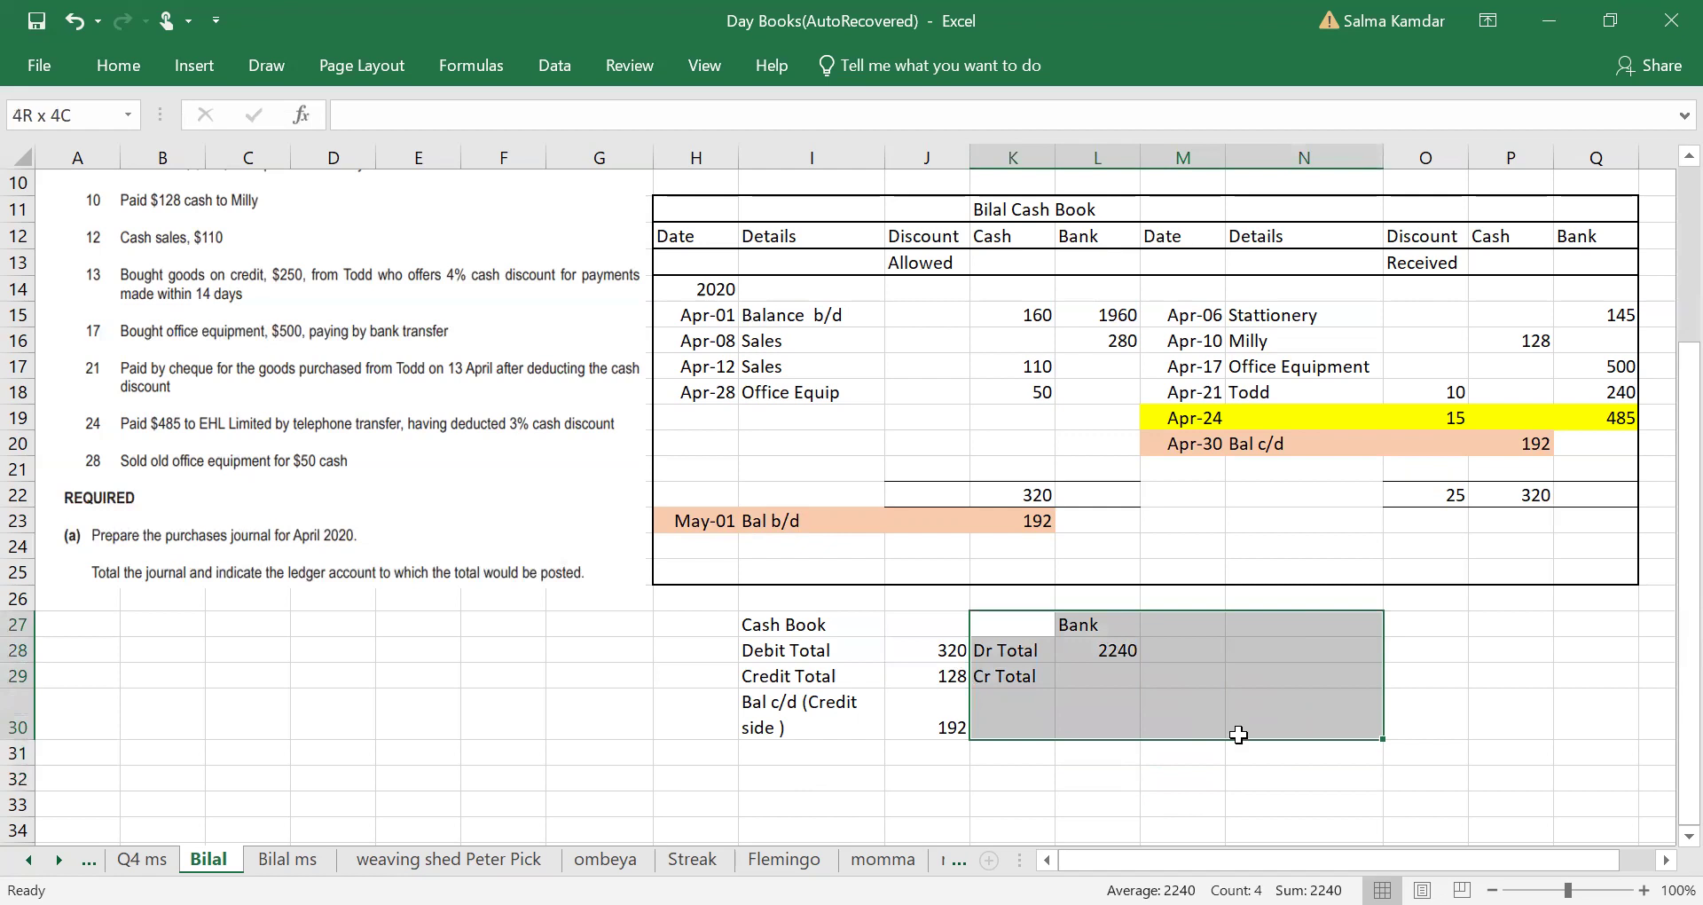
click(105, 81)
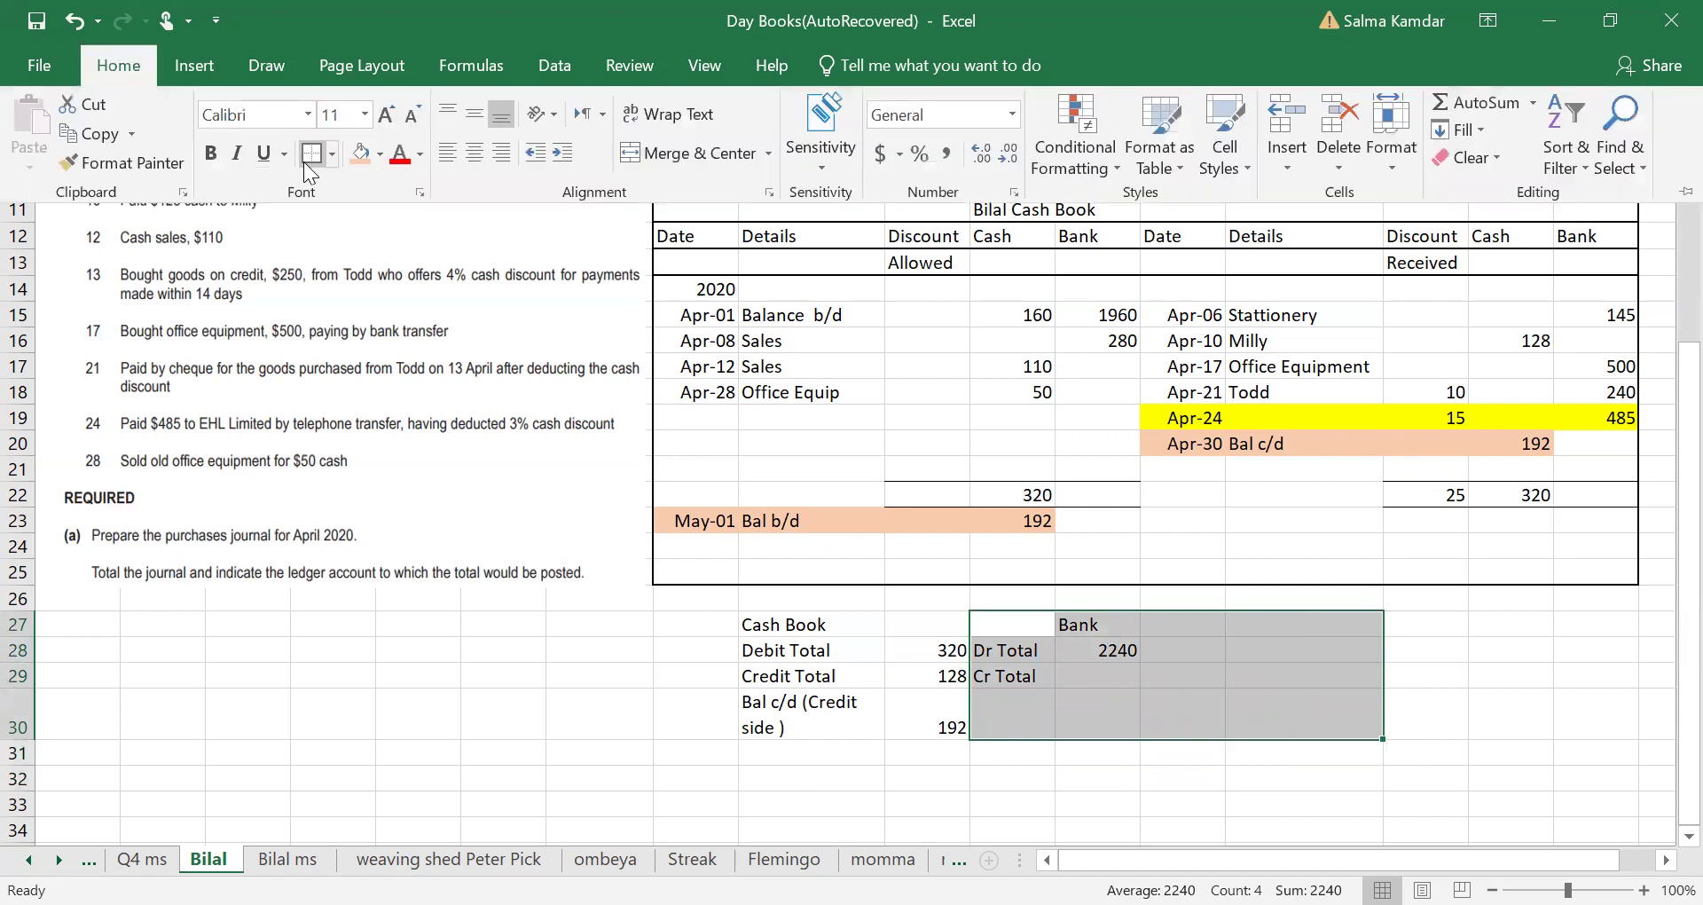
click(851, 804)
click(1596, 780)
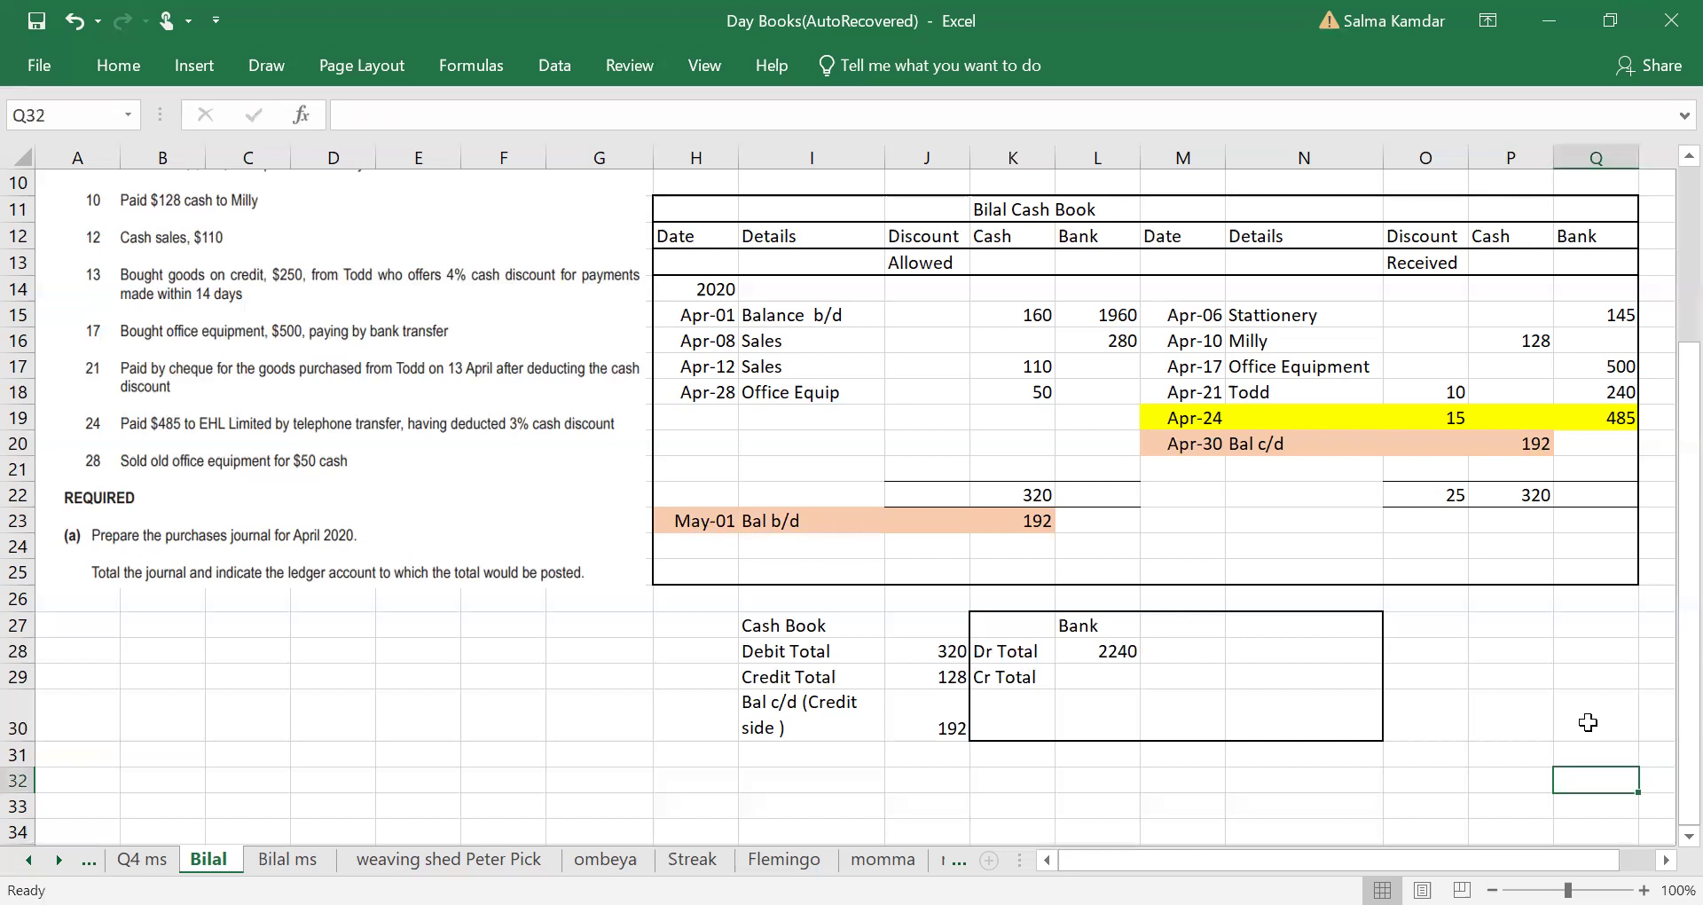
Step: Enter 1370 as the bank credit total in L29
click(1114, 676)
text(1)
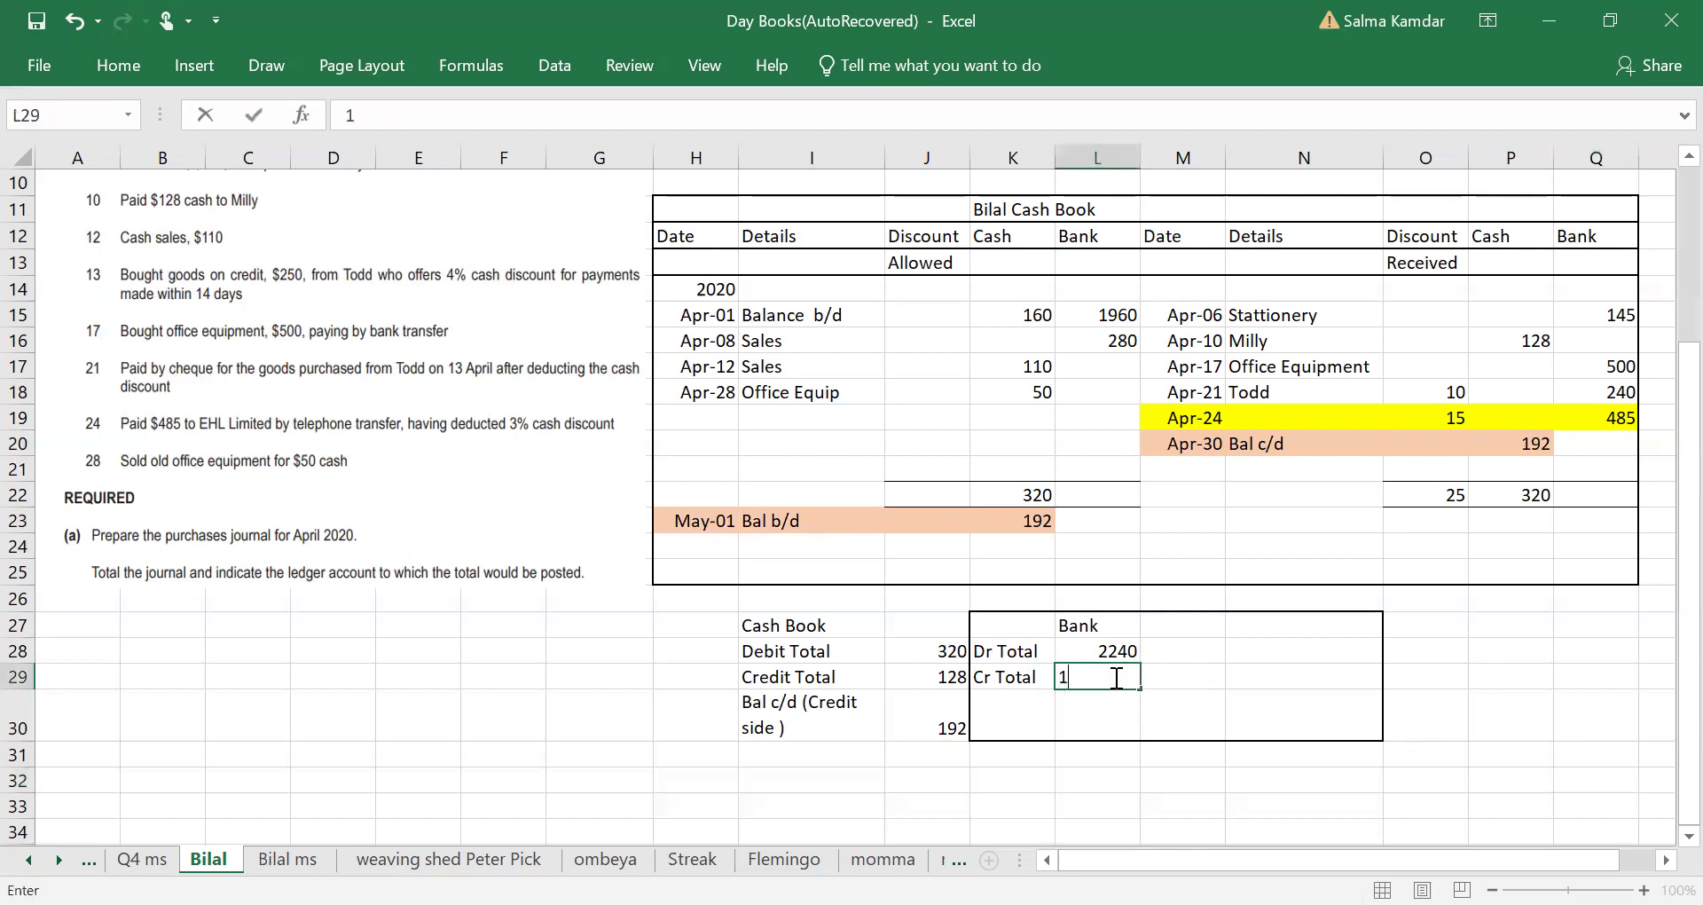
text(370)
click(1470, 718)
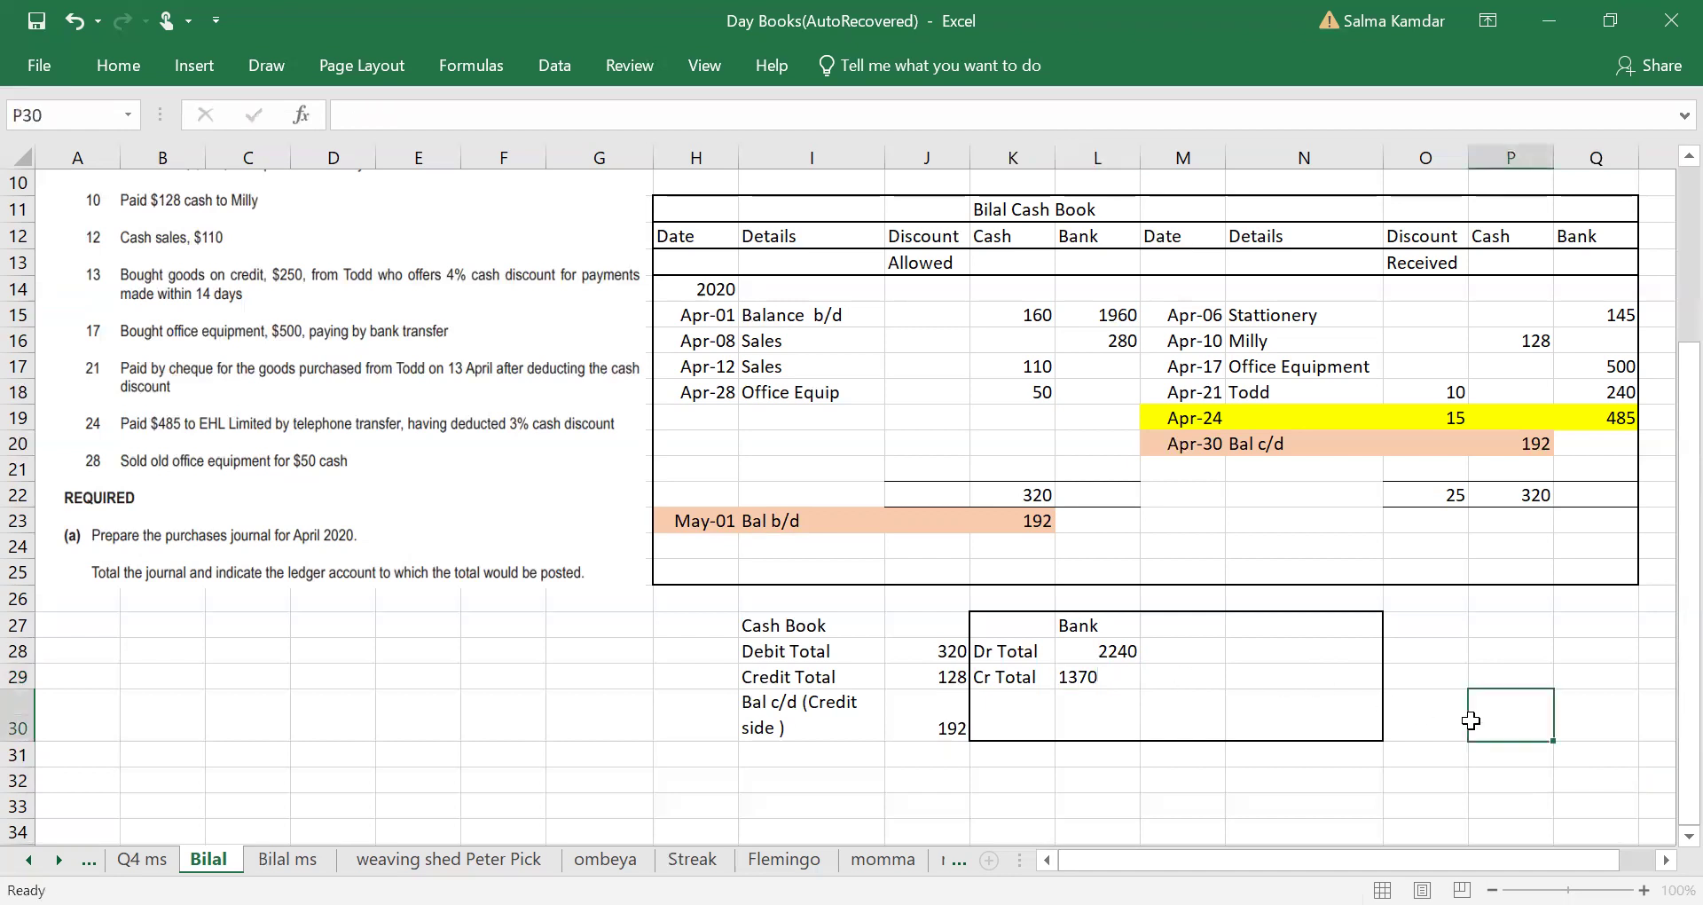
click(1104, 664)
click(1112, 685)
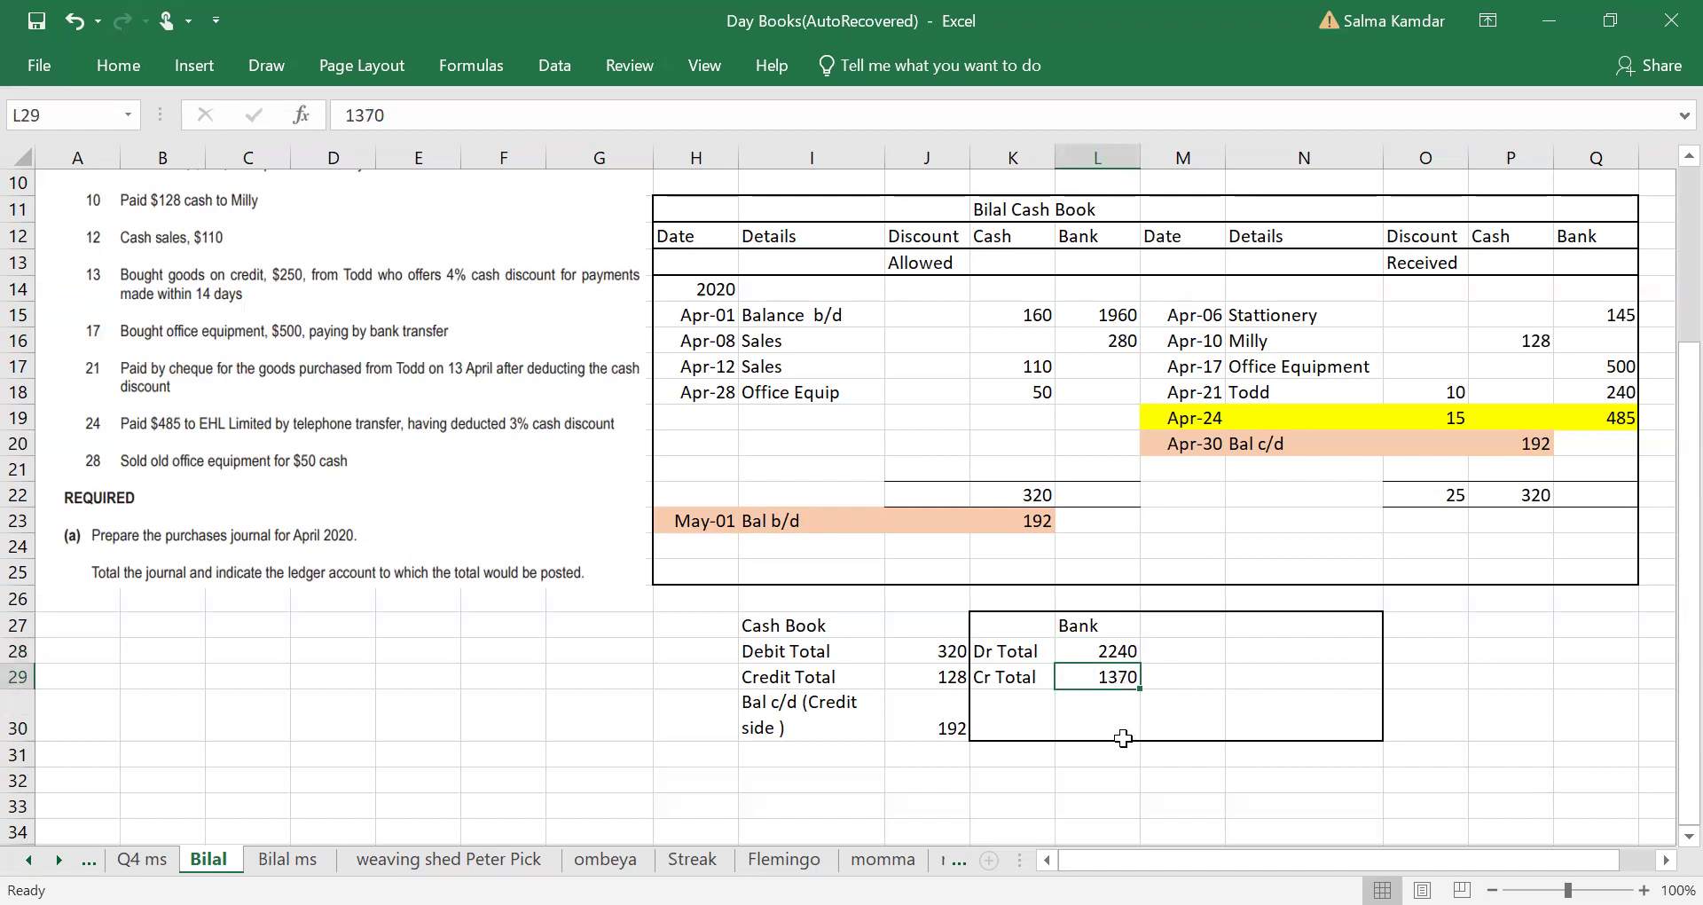
click(1093, 653)
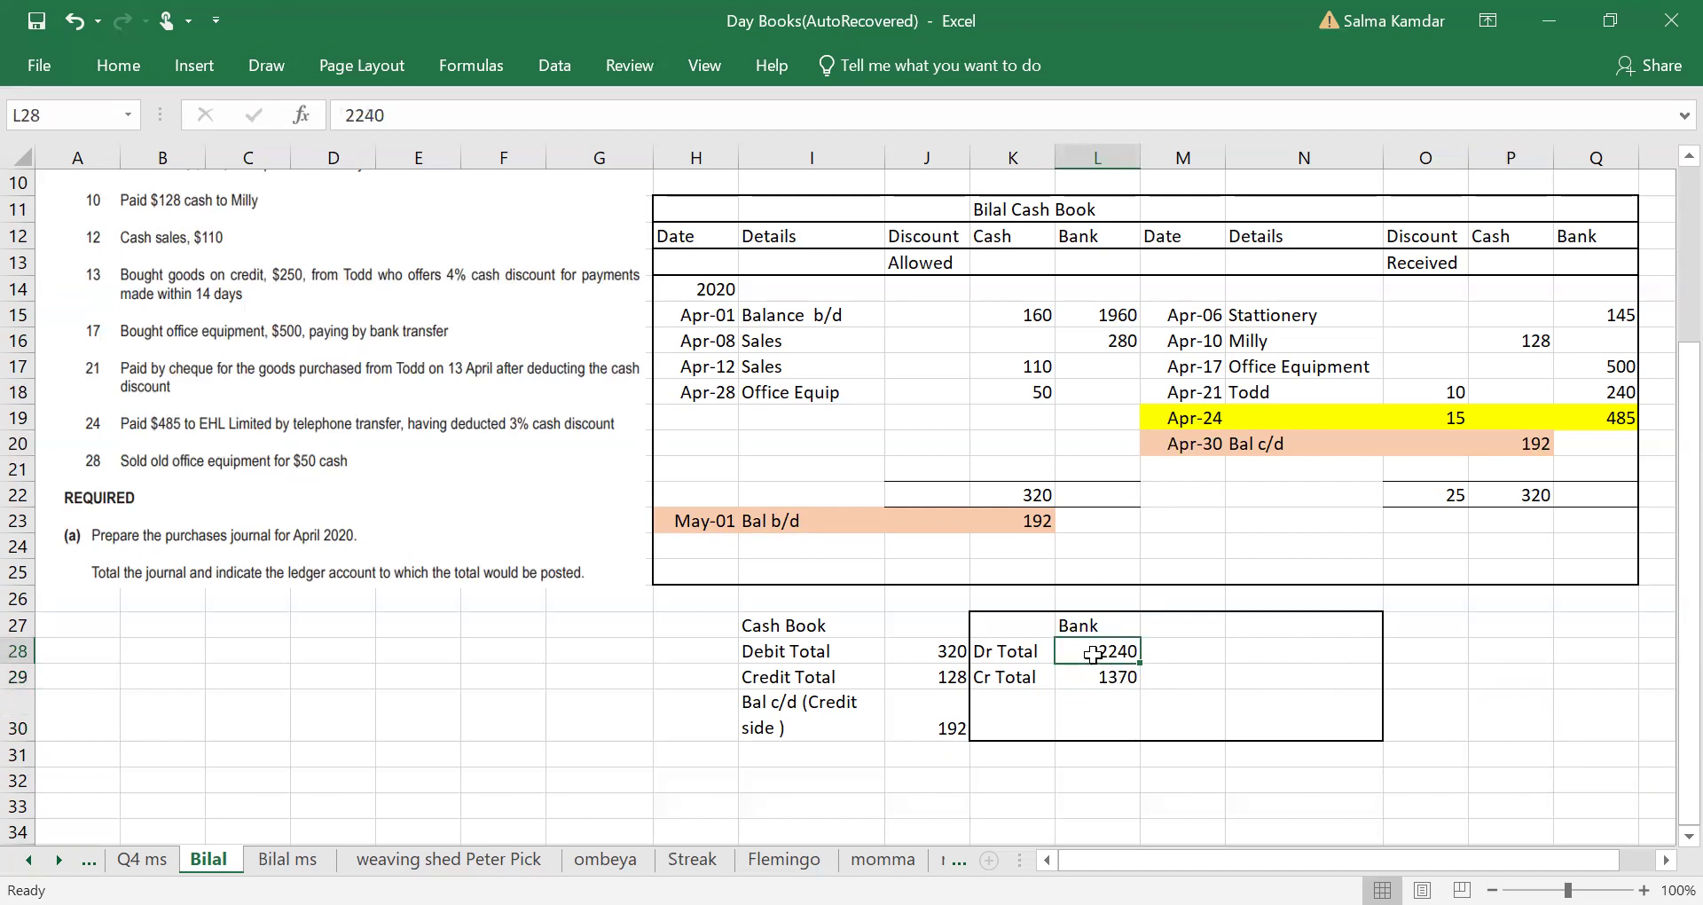
click(1101, 677)
Step: Enter 2240 as the bank column total on both sides of the cash book, in L22 and Q22
click(1123, 495)
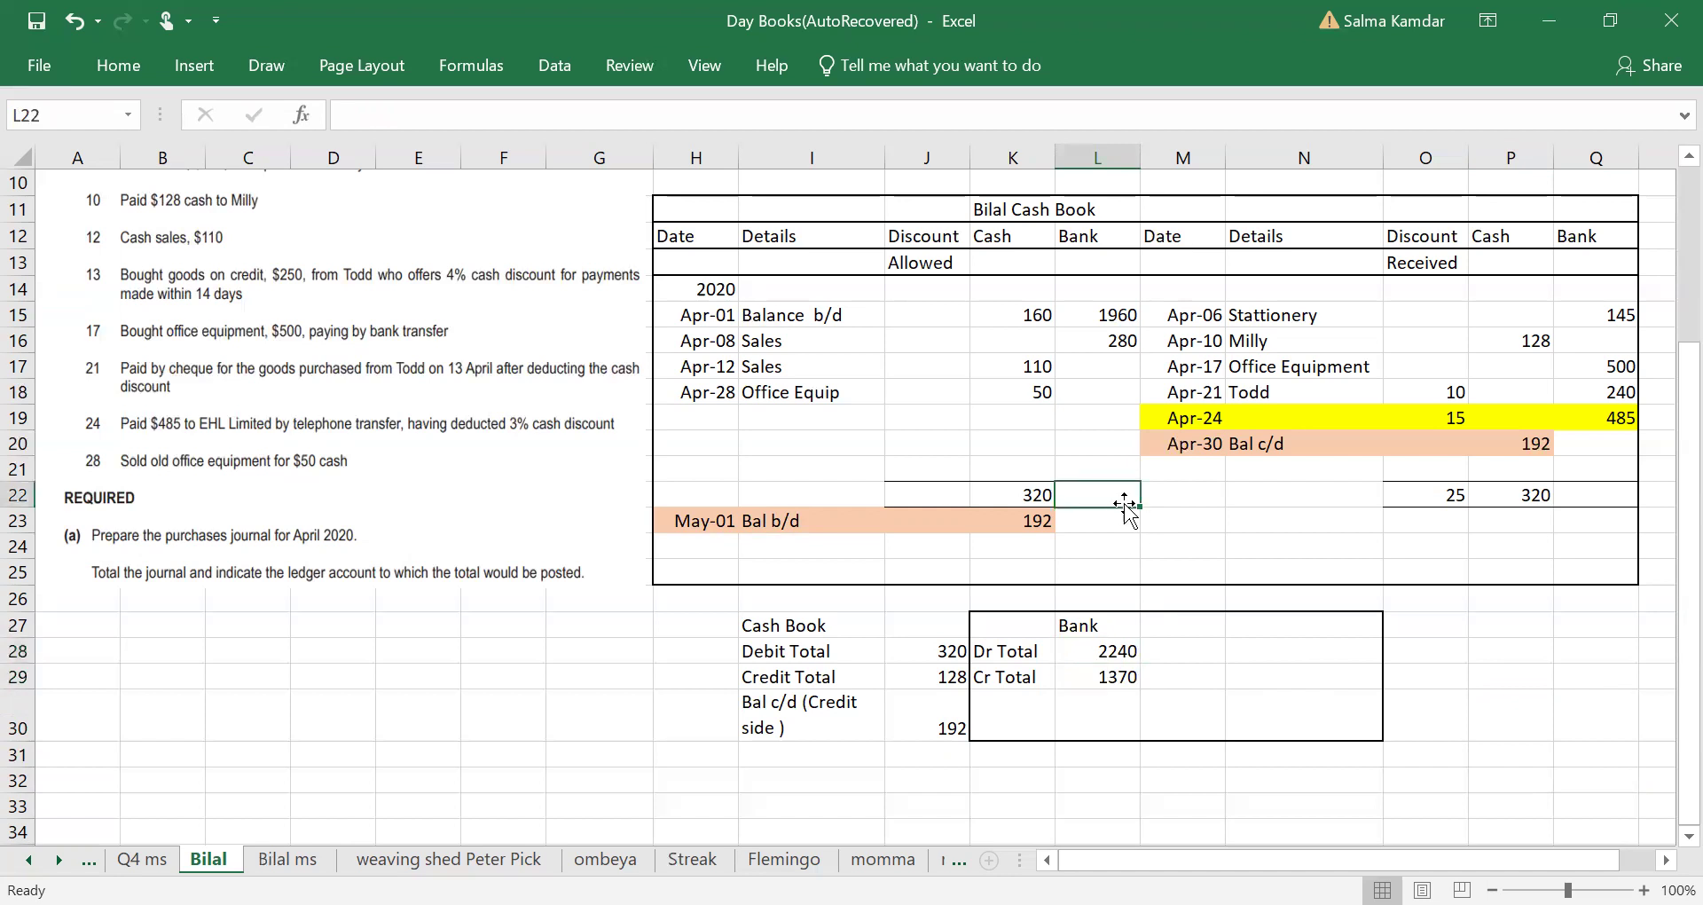
text(2240)
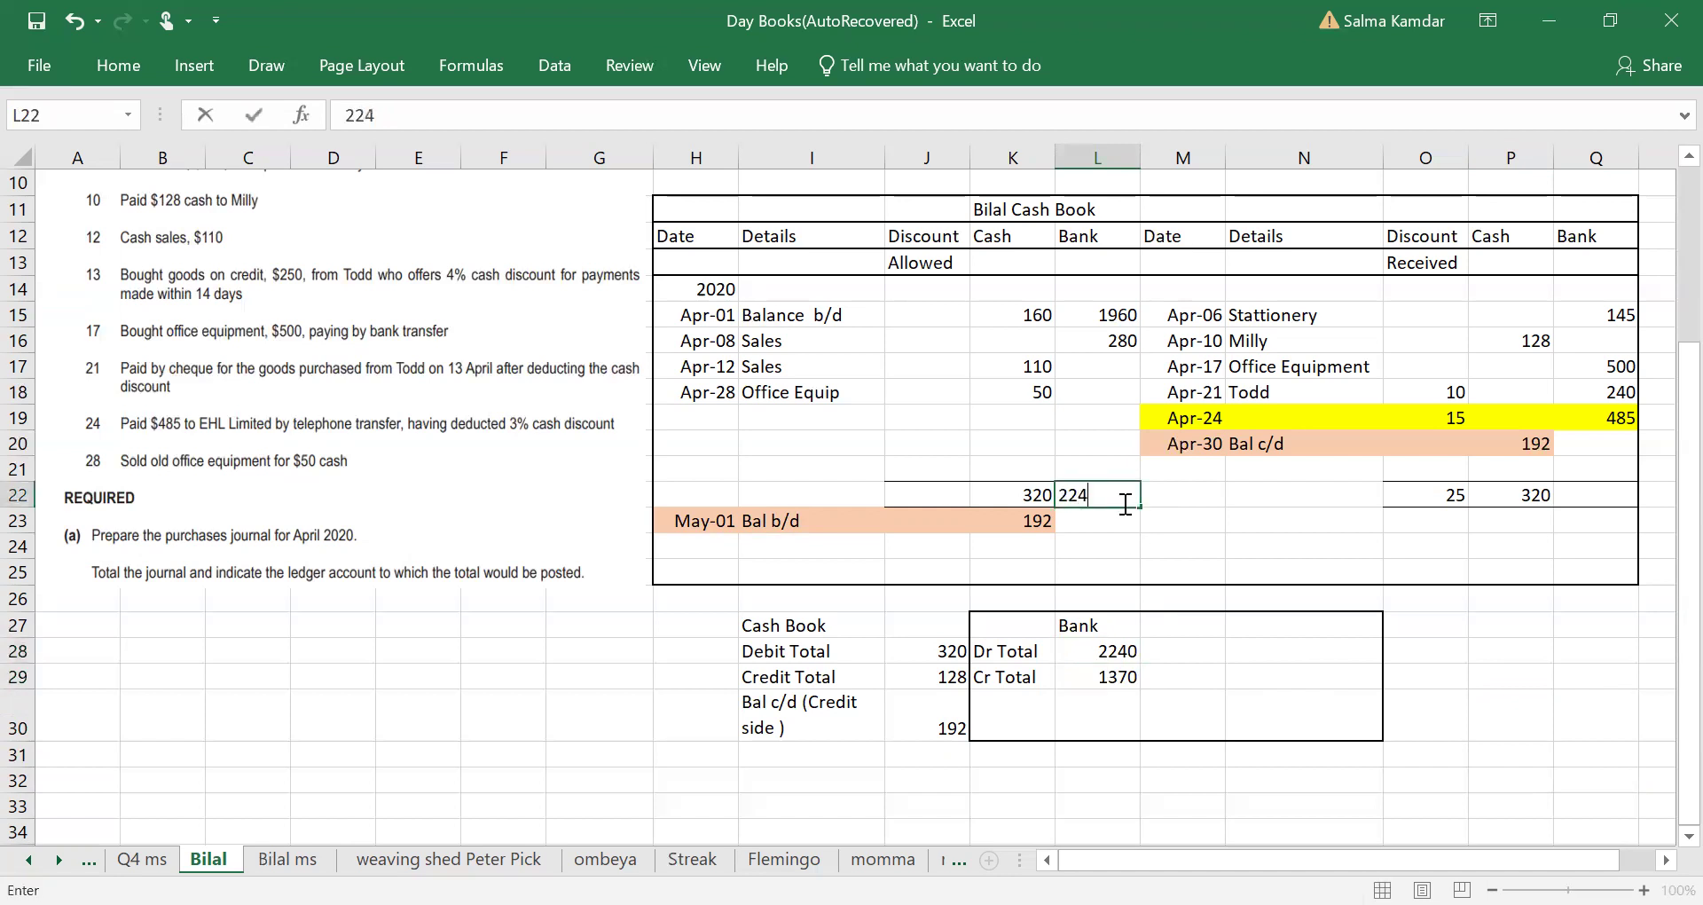
key(Right)
key(Right)
key(Right)
key(Right)
key(Right)
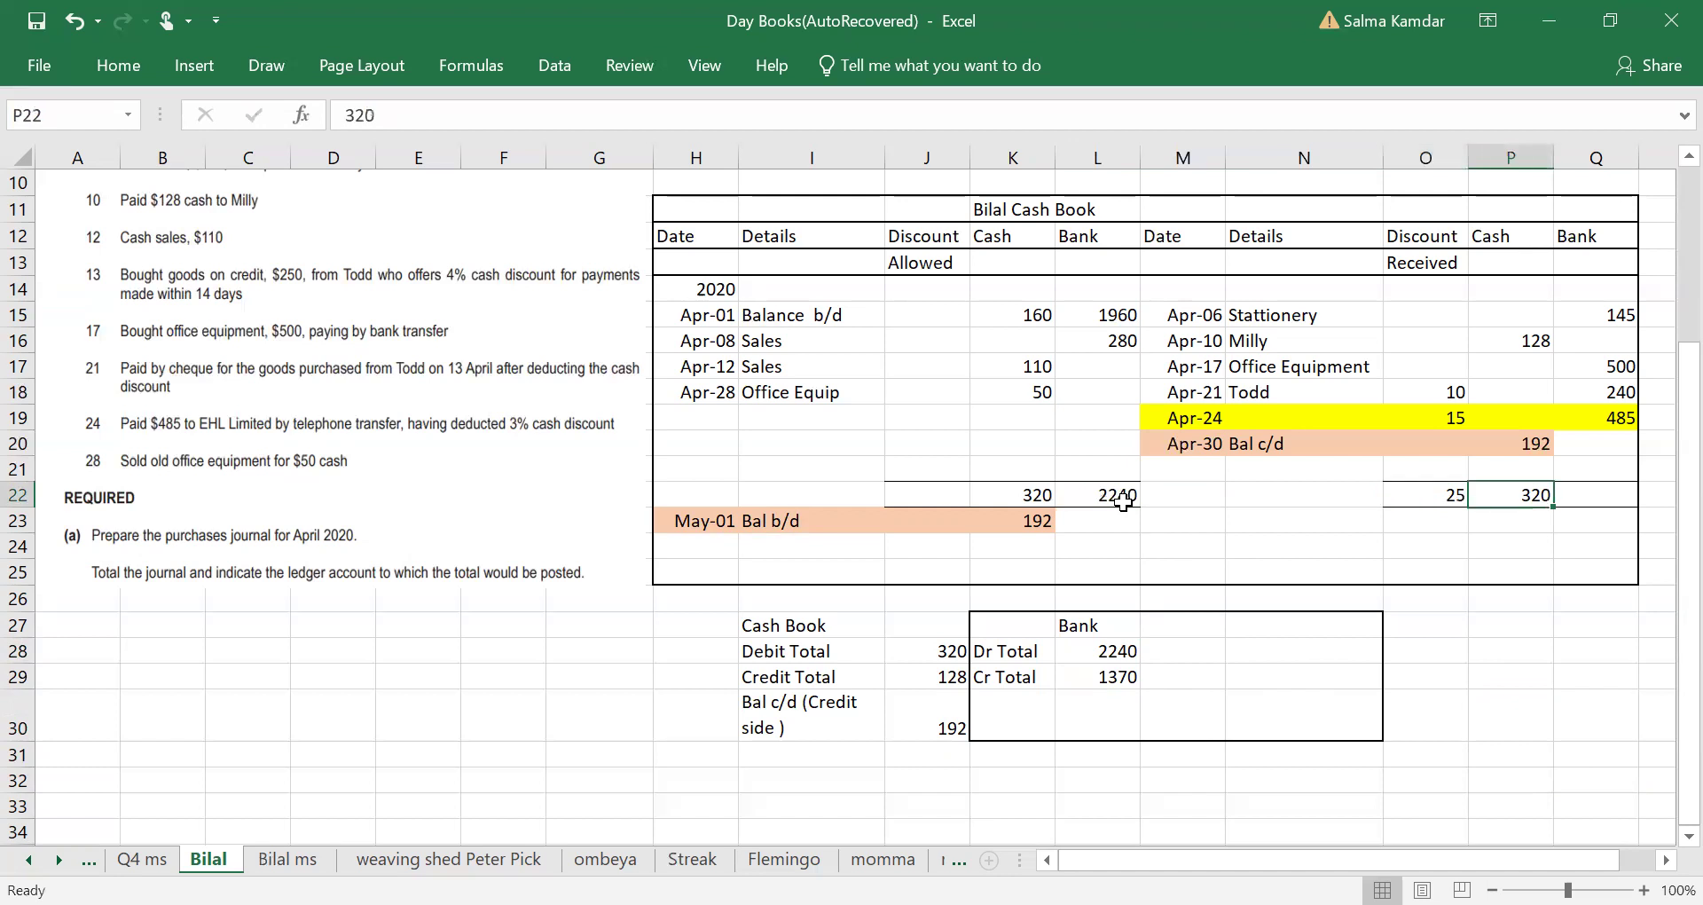
text(2240)
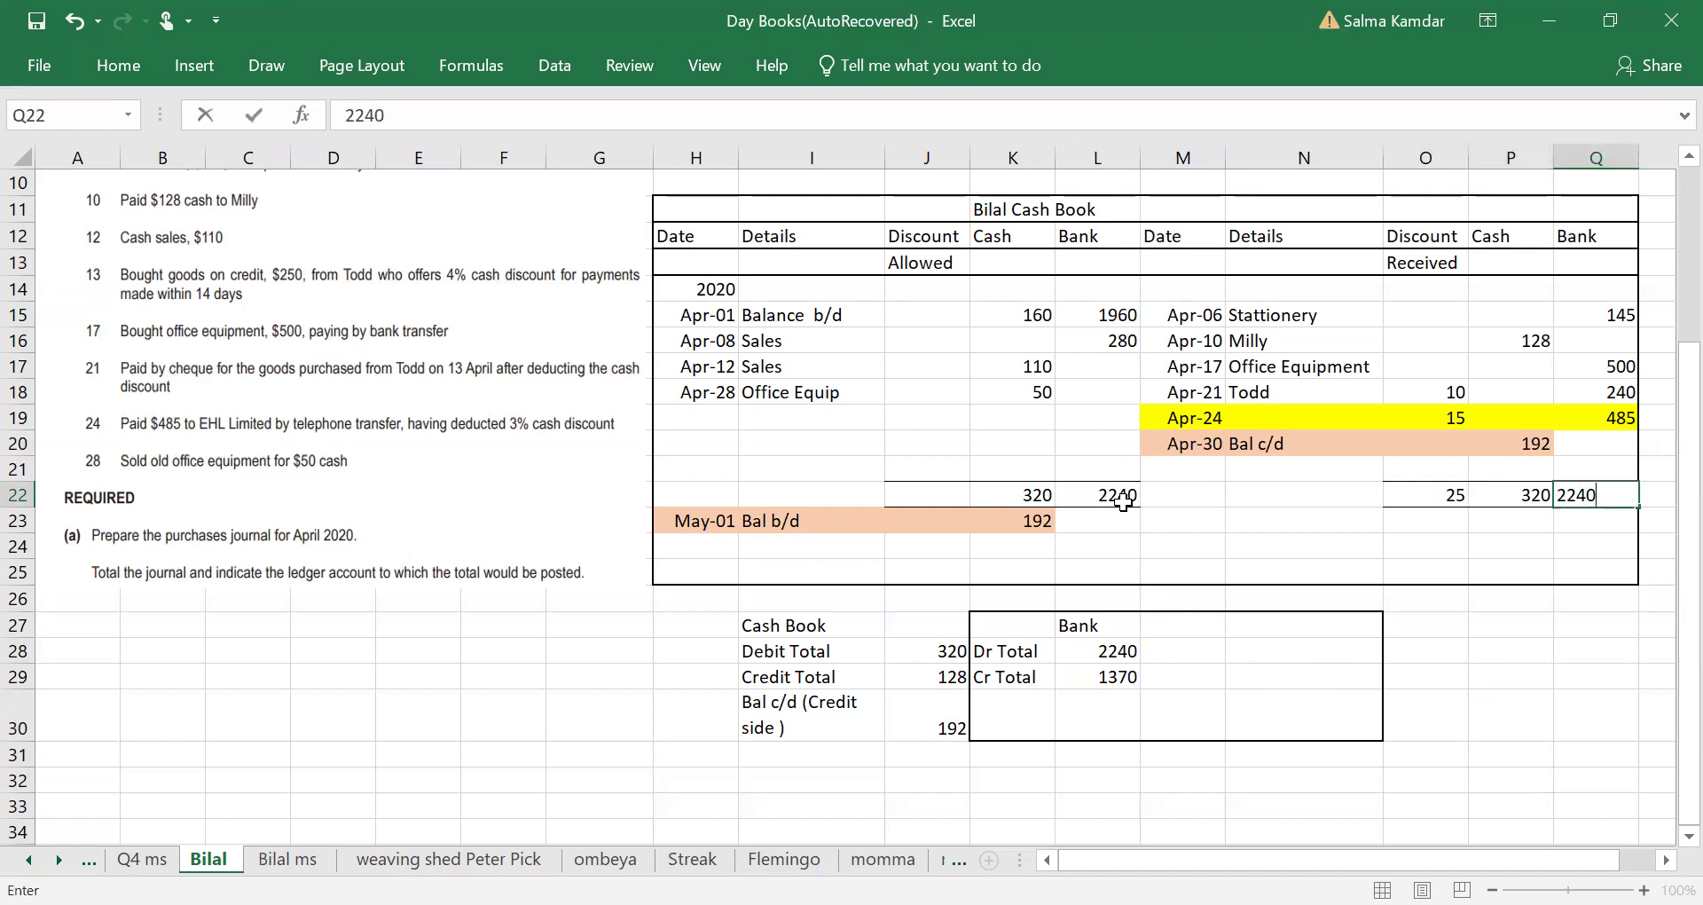
key(Up)
Step: Enter the difference between the bank debit and credit totals, 870, in L30
key(Up)
key(Up)
key(Up)
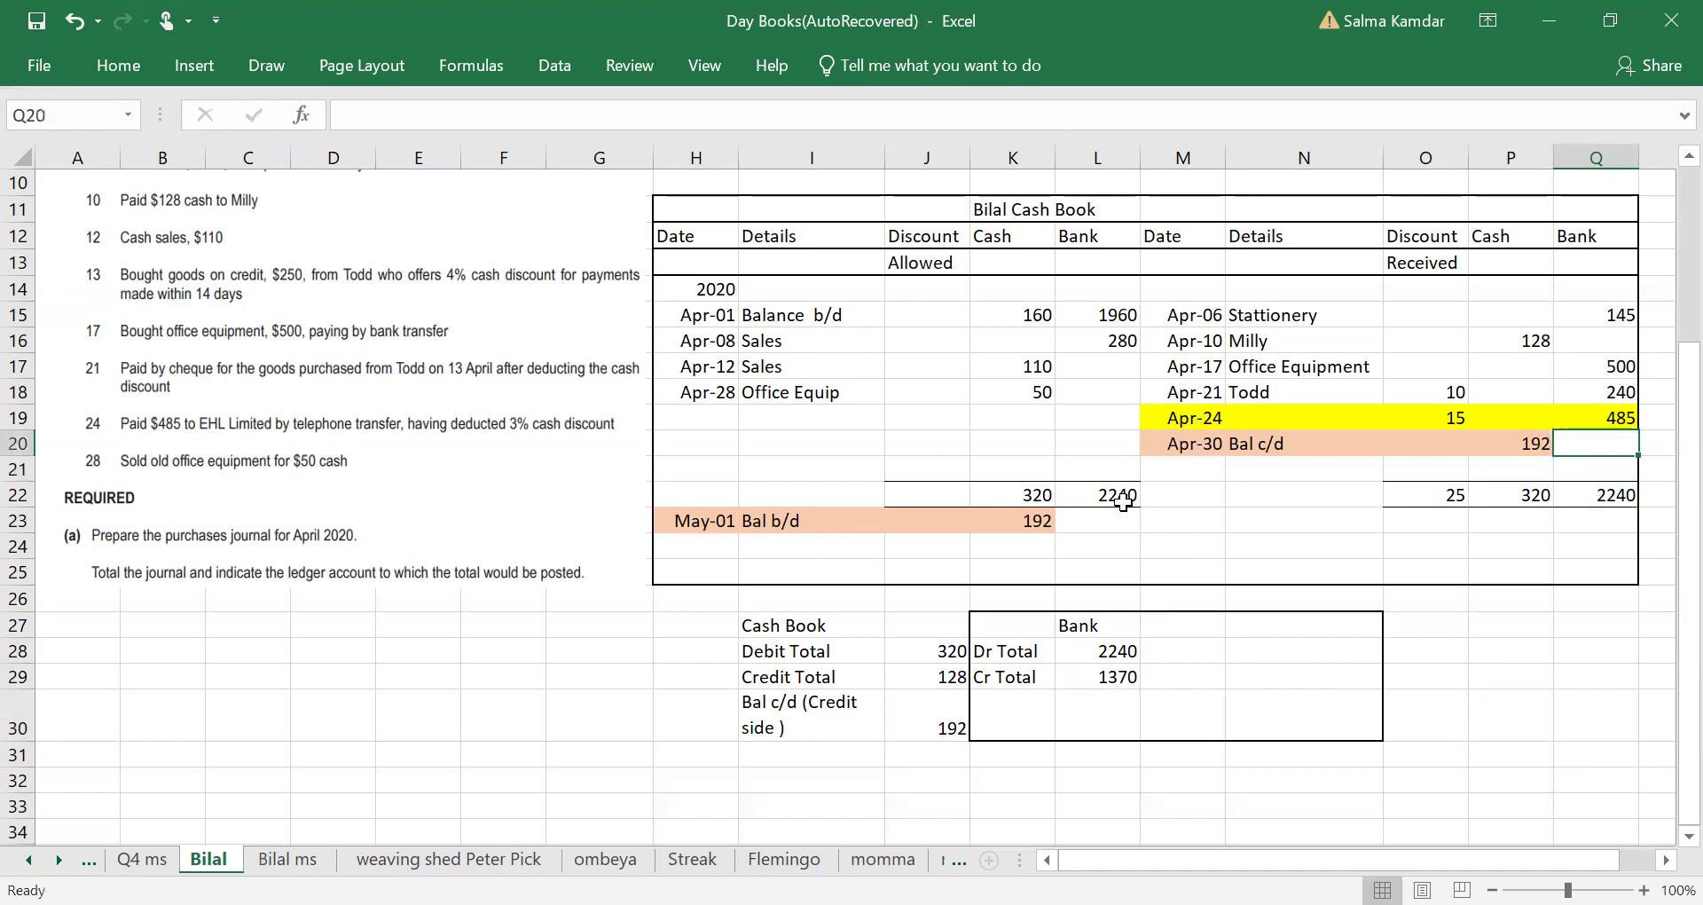
key(Down)
key(Down)
key(Down)
key(Down)
key(Down)
key(Down)
key(Down)
key(Down)
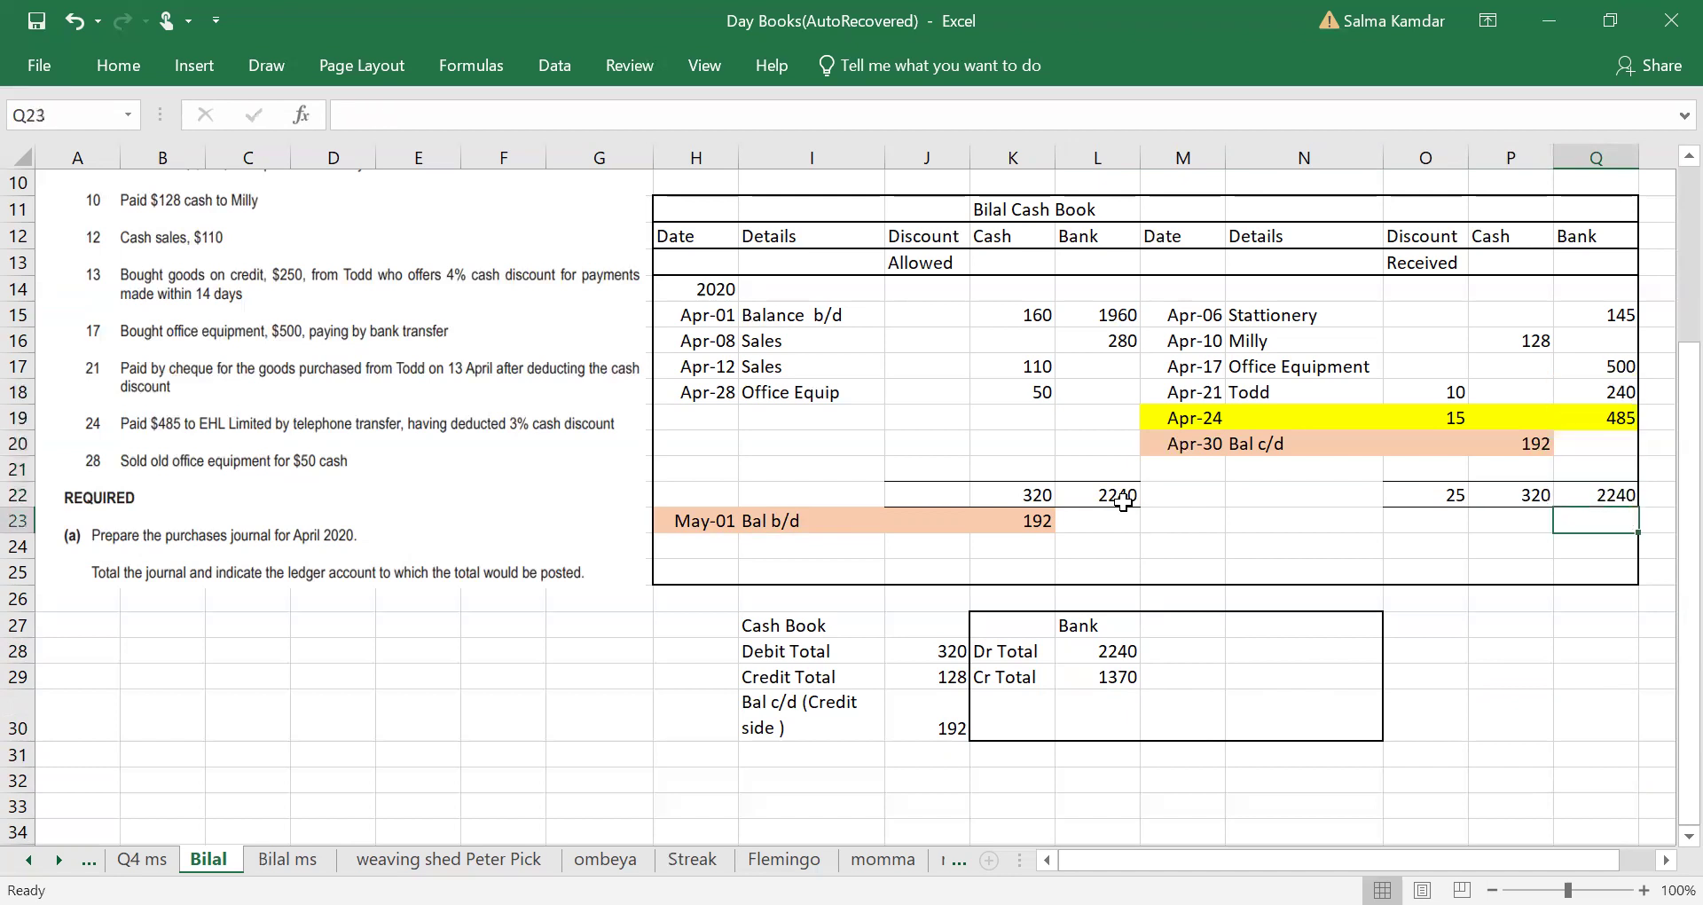
key(Left)
key(Left)
key(Left)
key(Left)
key(Left)
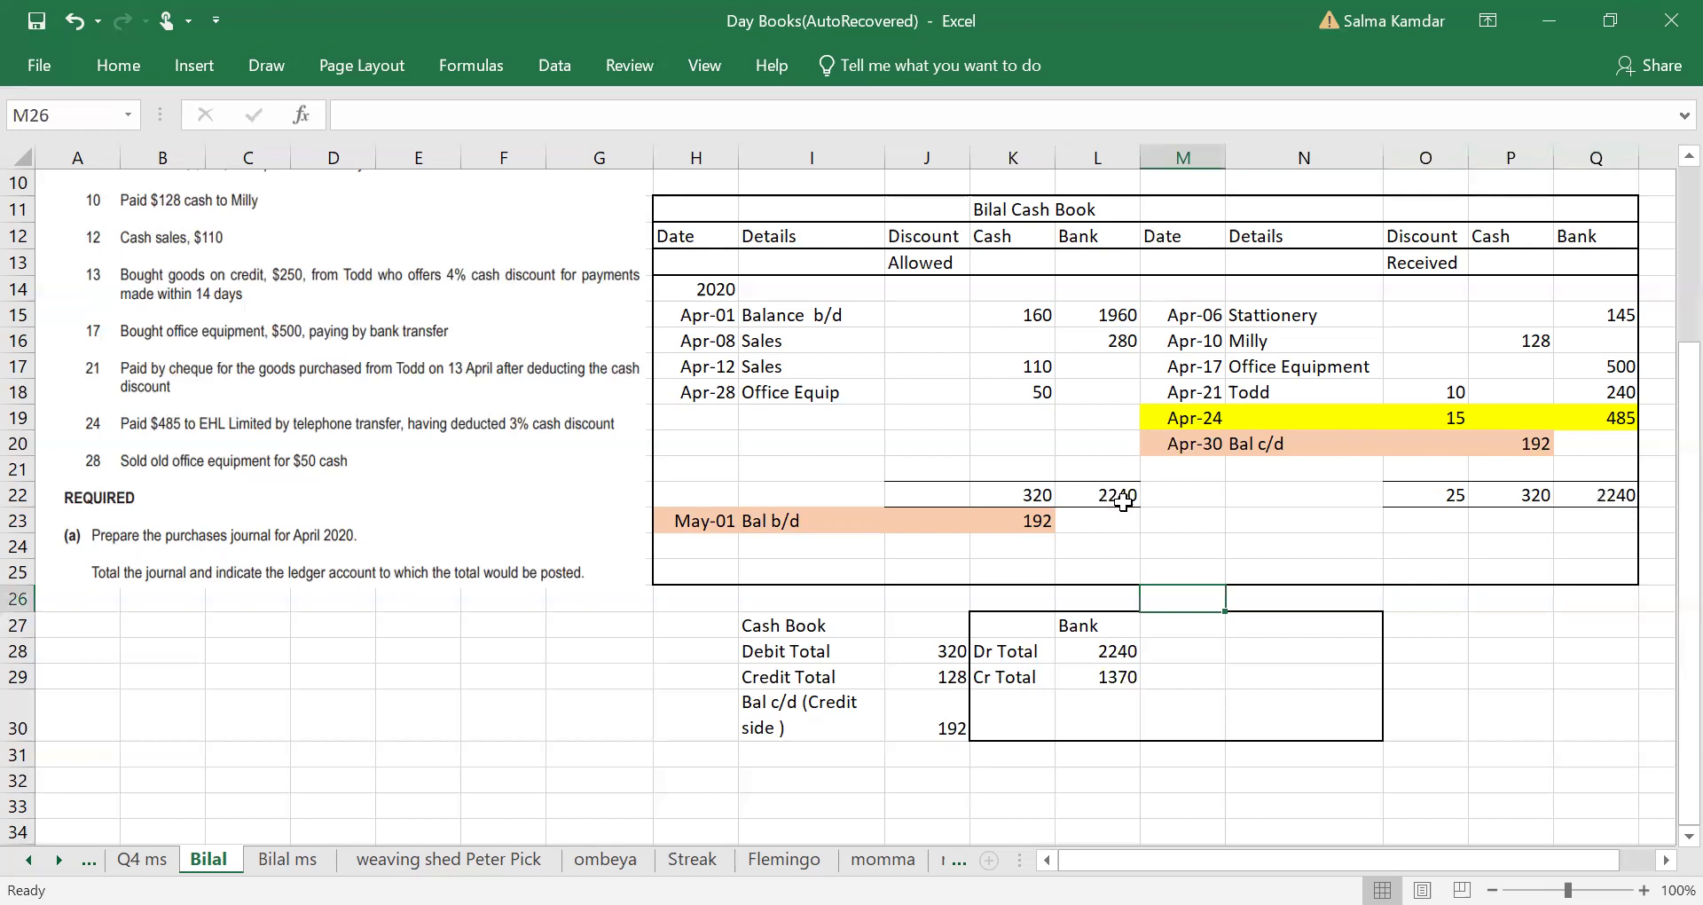
key(Down)
key(Down)
key(Down)
key(Down)
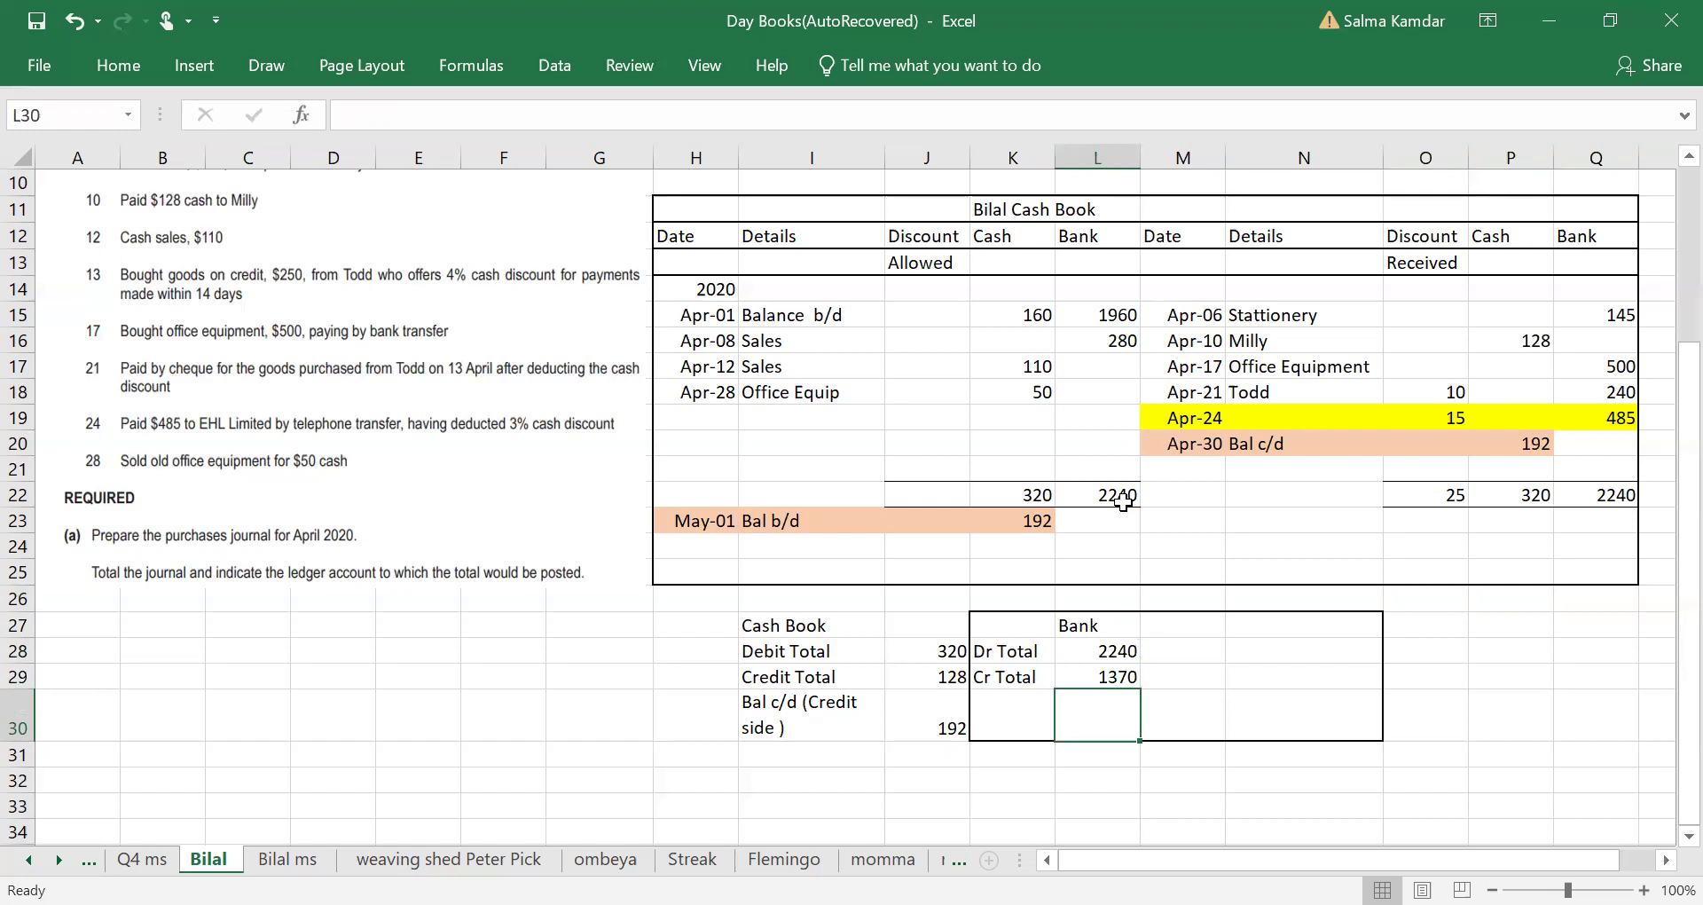
text(870)
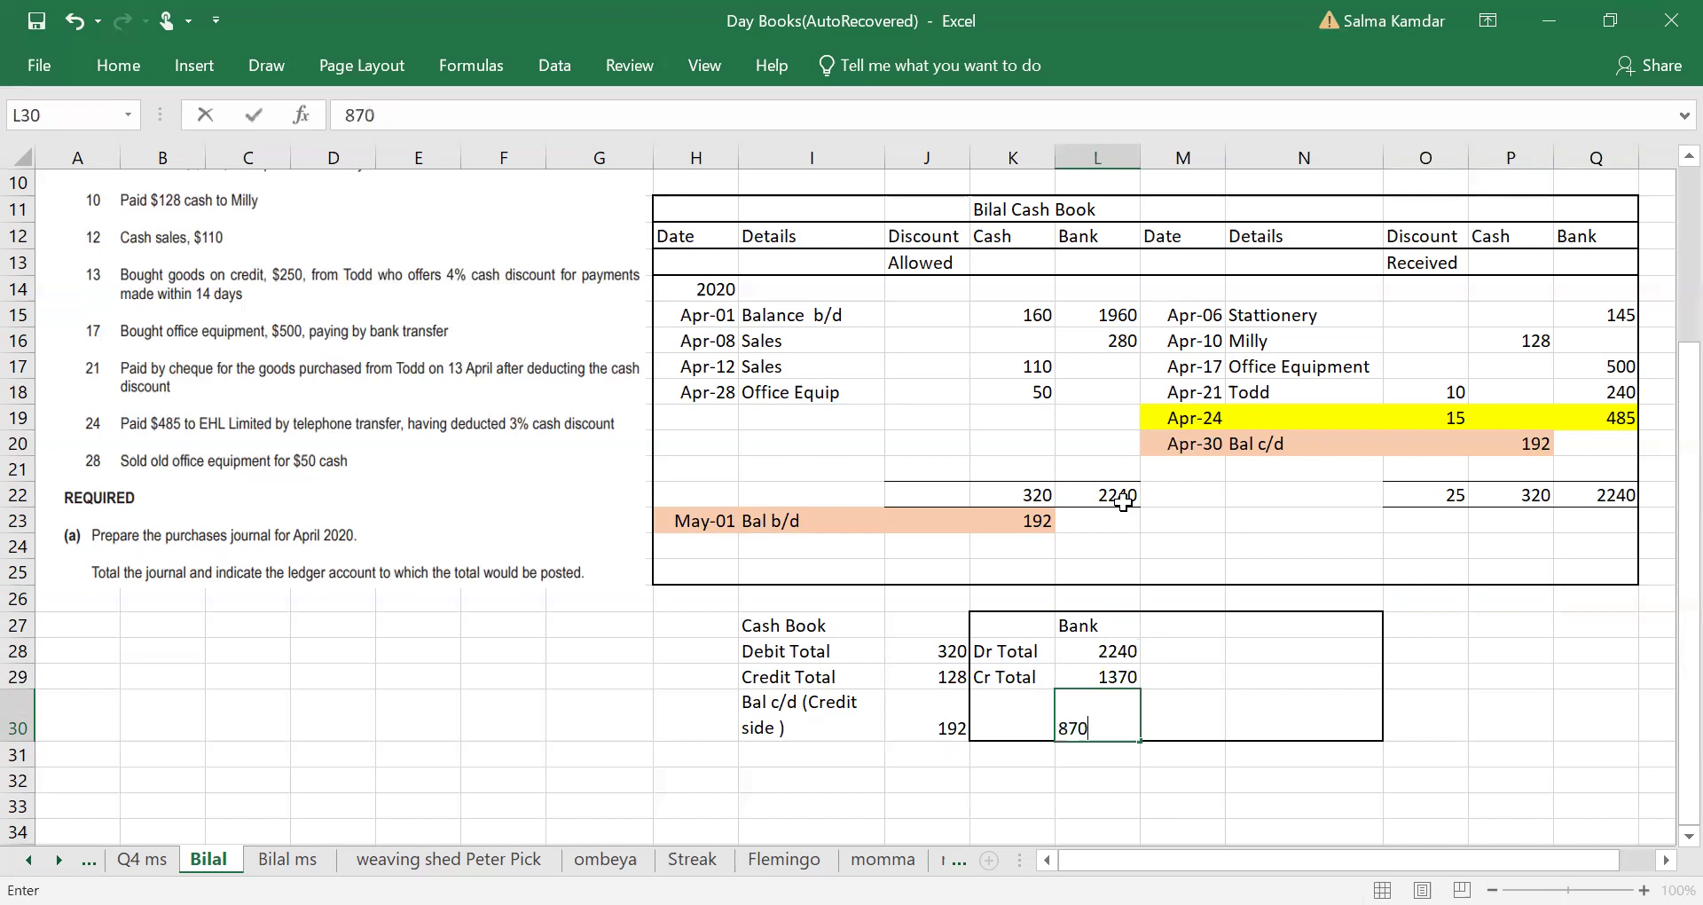
click(1387, 757)
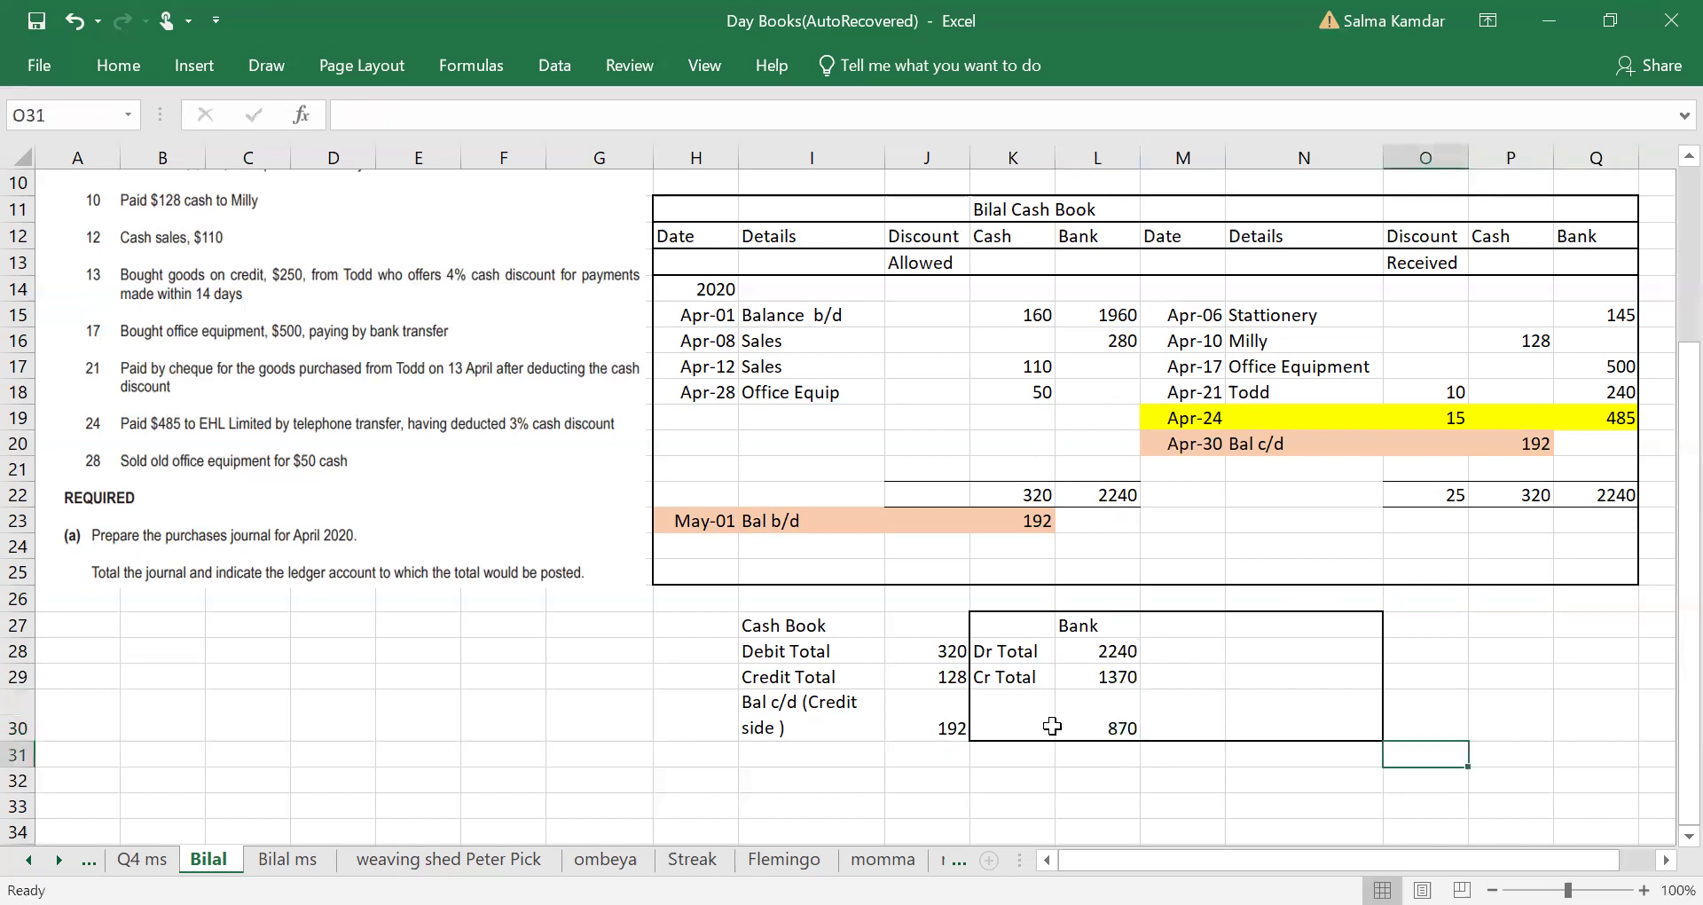
Step: Label the bank balance in the working as "cr side" in K30
click(1051, 726)
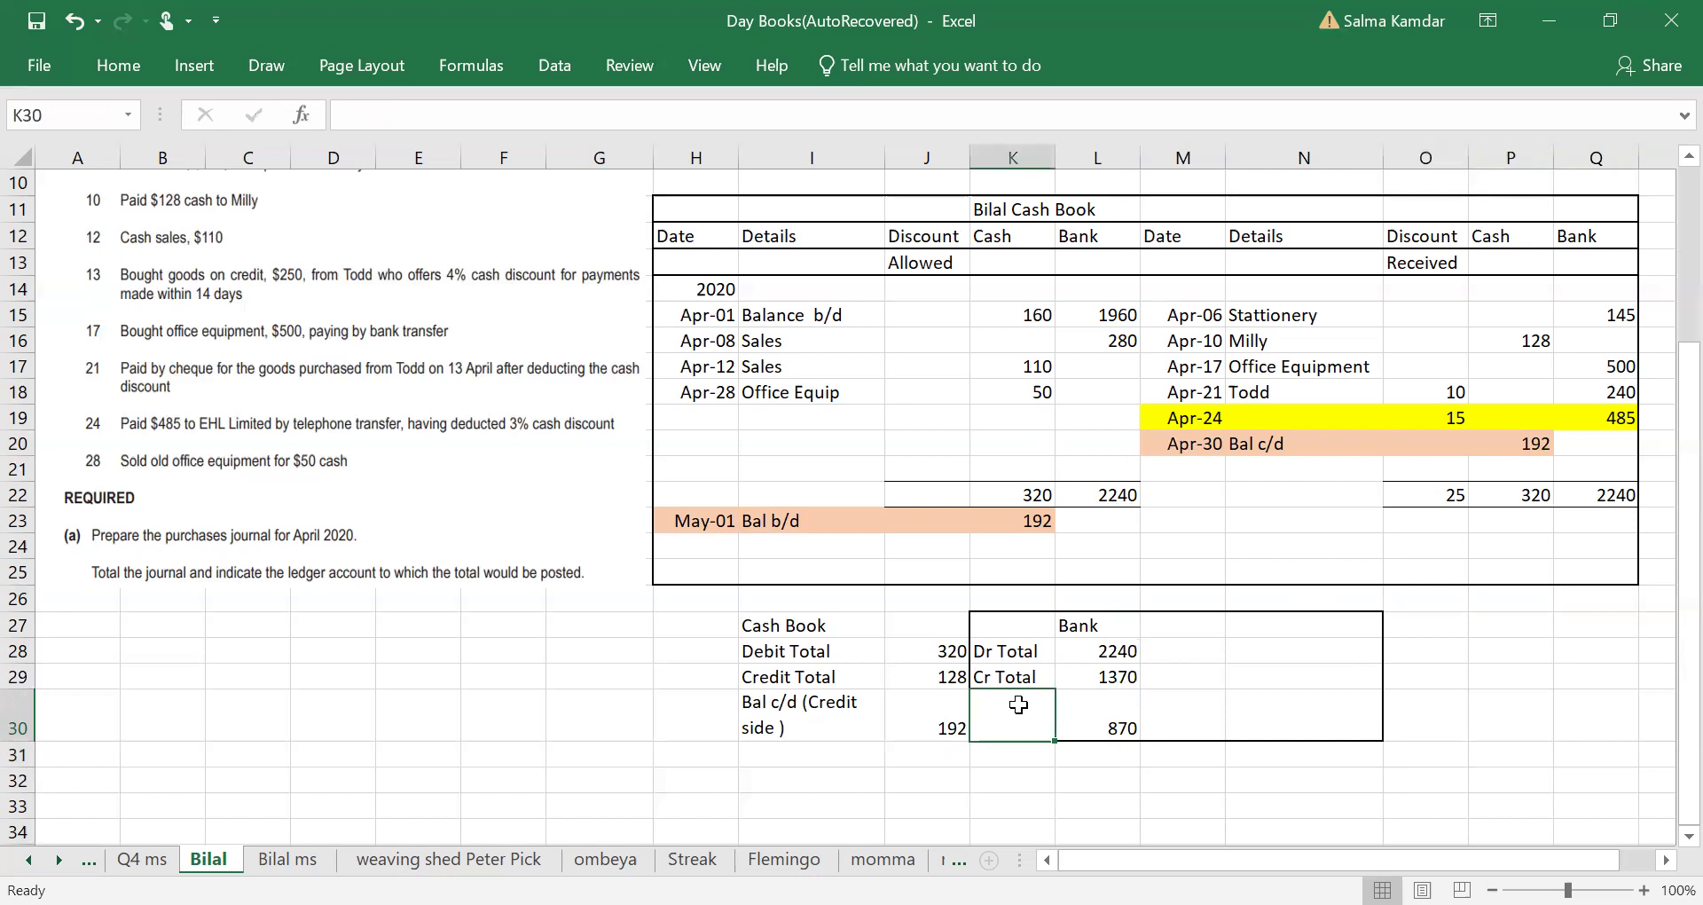
text(cr side)
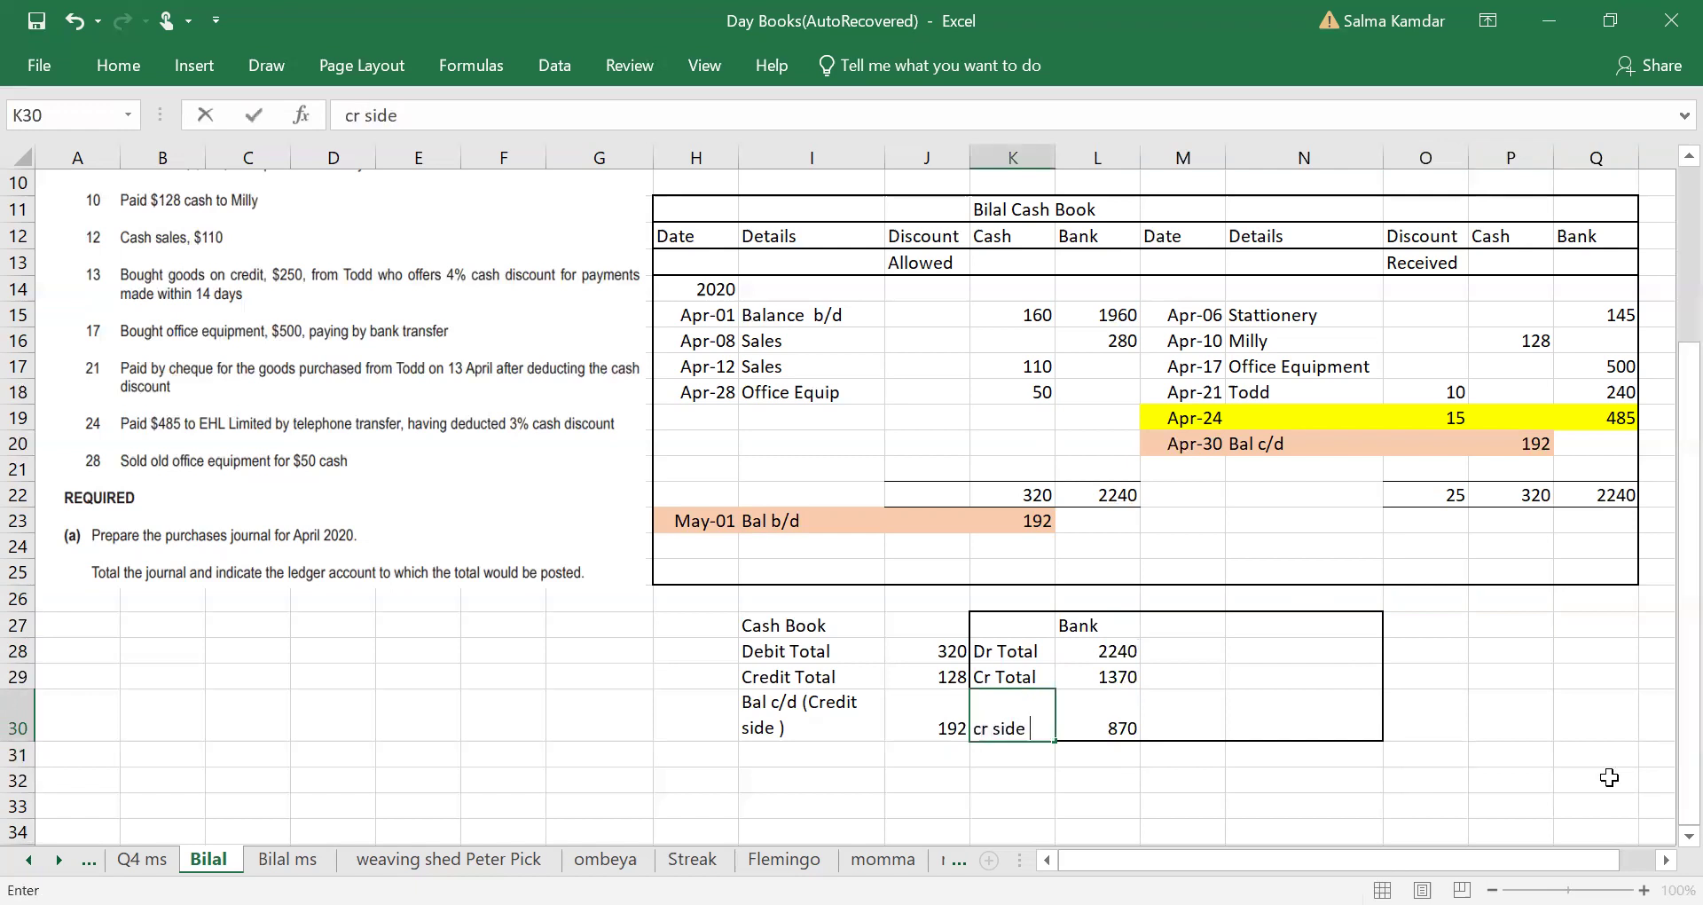
click(1453, 805)
Step: Enter 870 as the bank balance c/d in Q20 and as the bank balance b/d in L23
click(1626, 442)
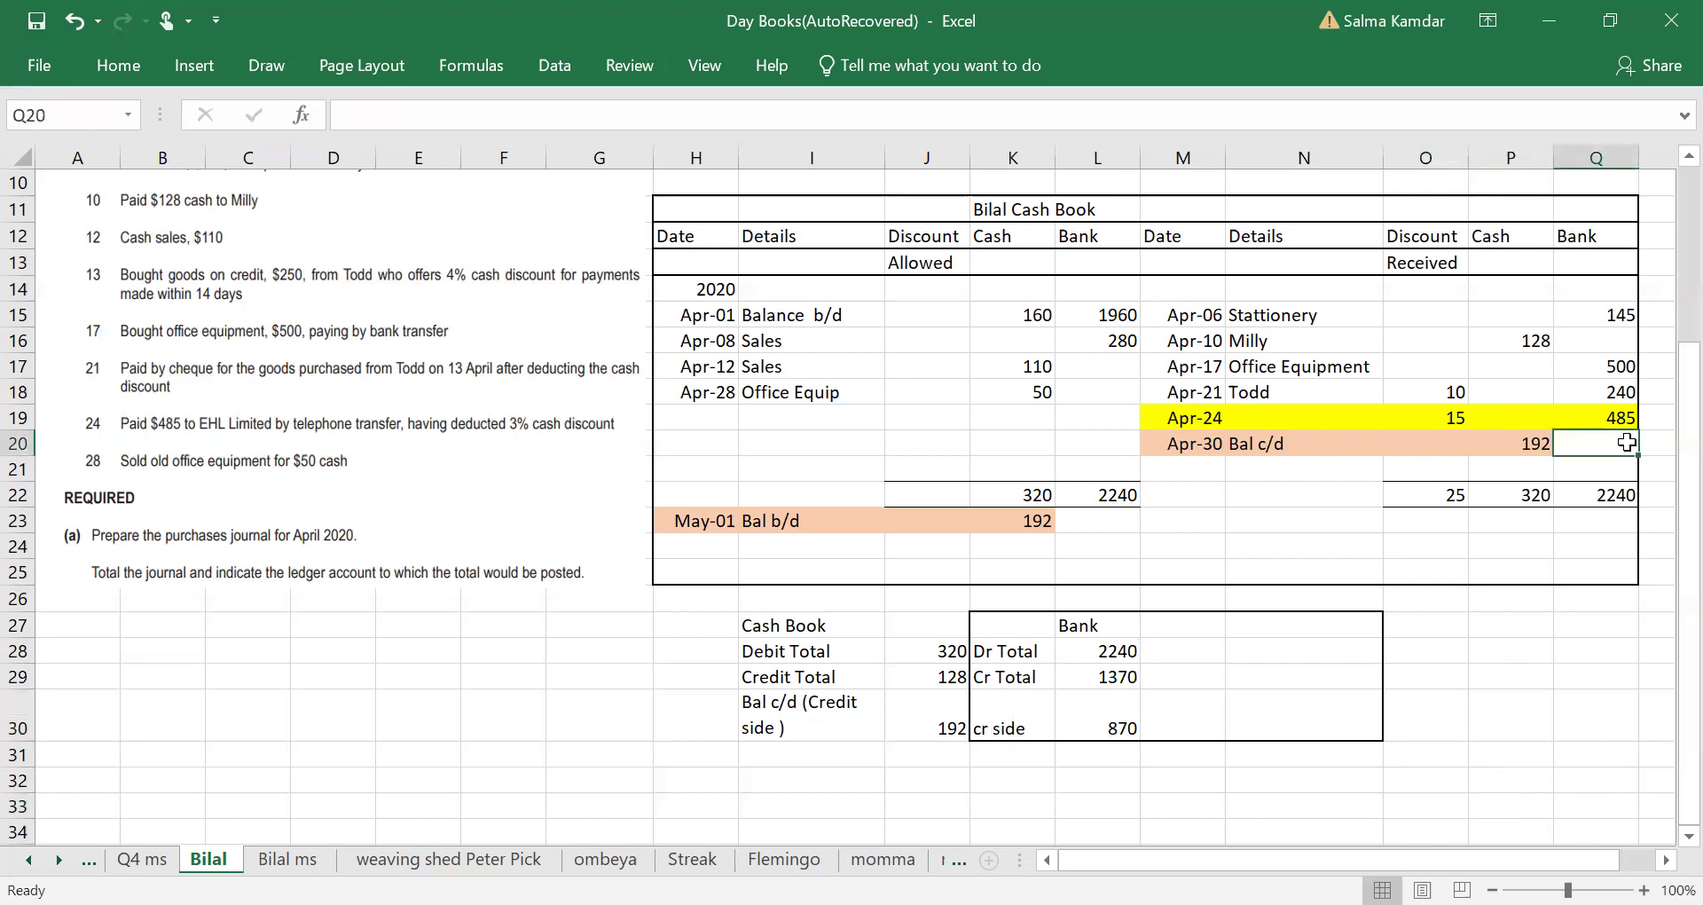
text(870)
click(1182, 541)
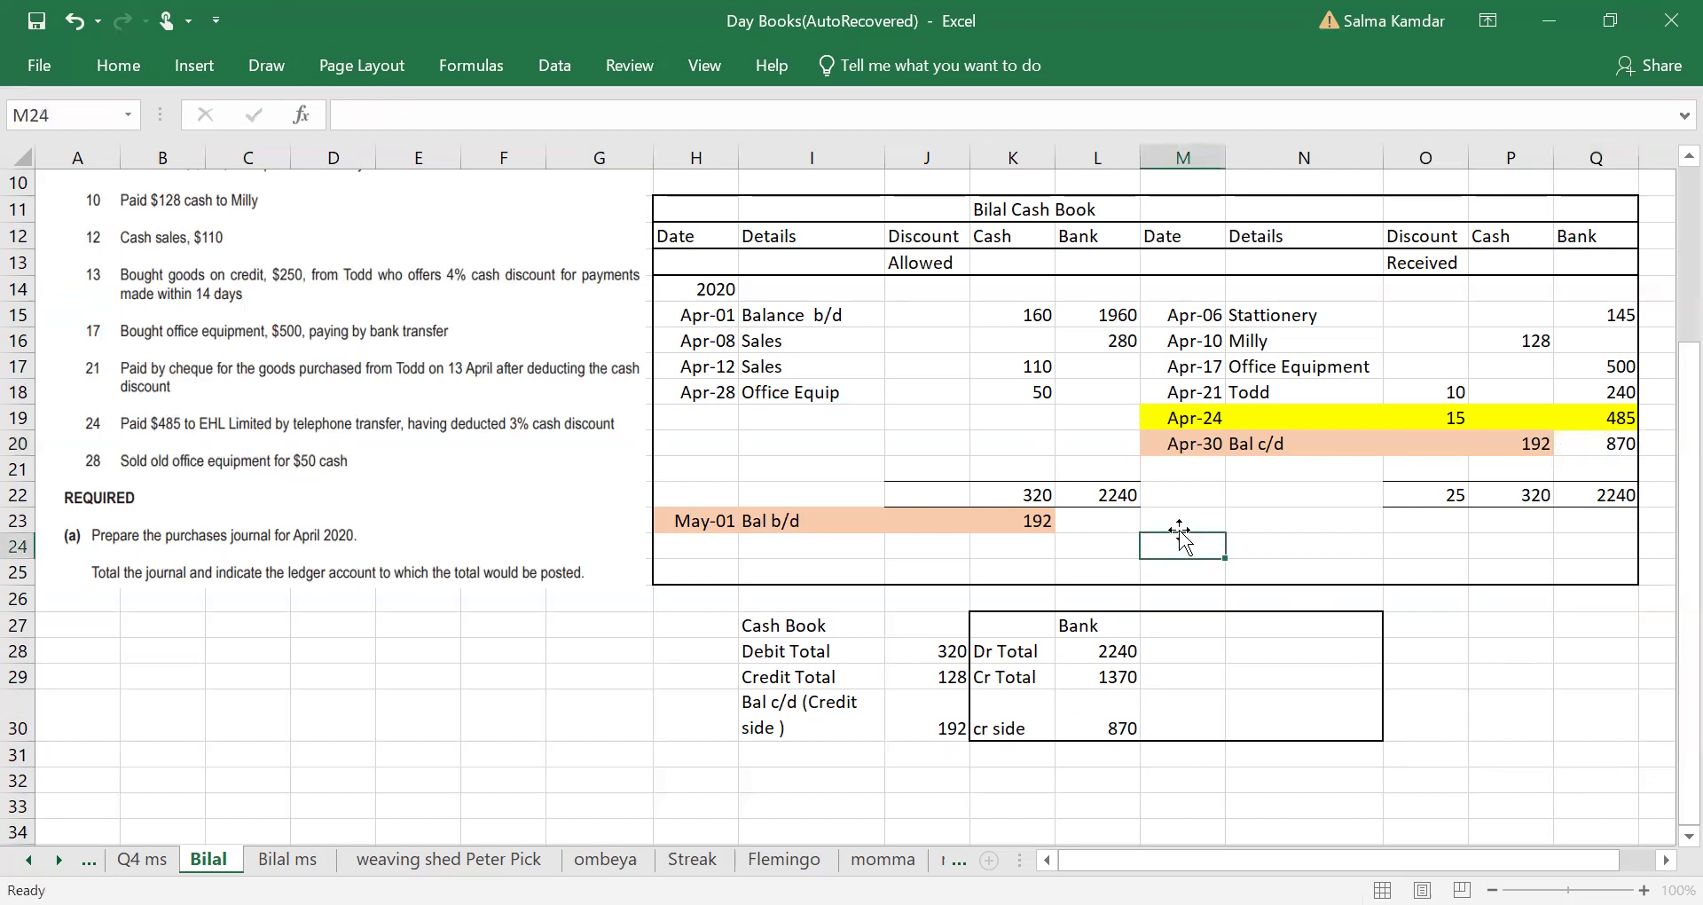
click(1119, 521)
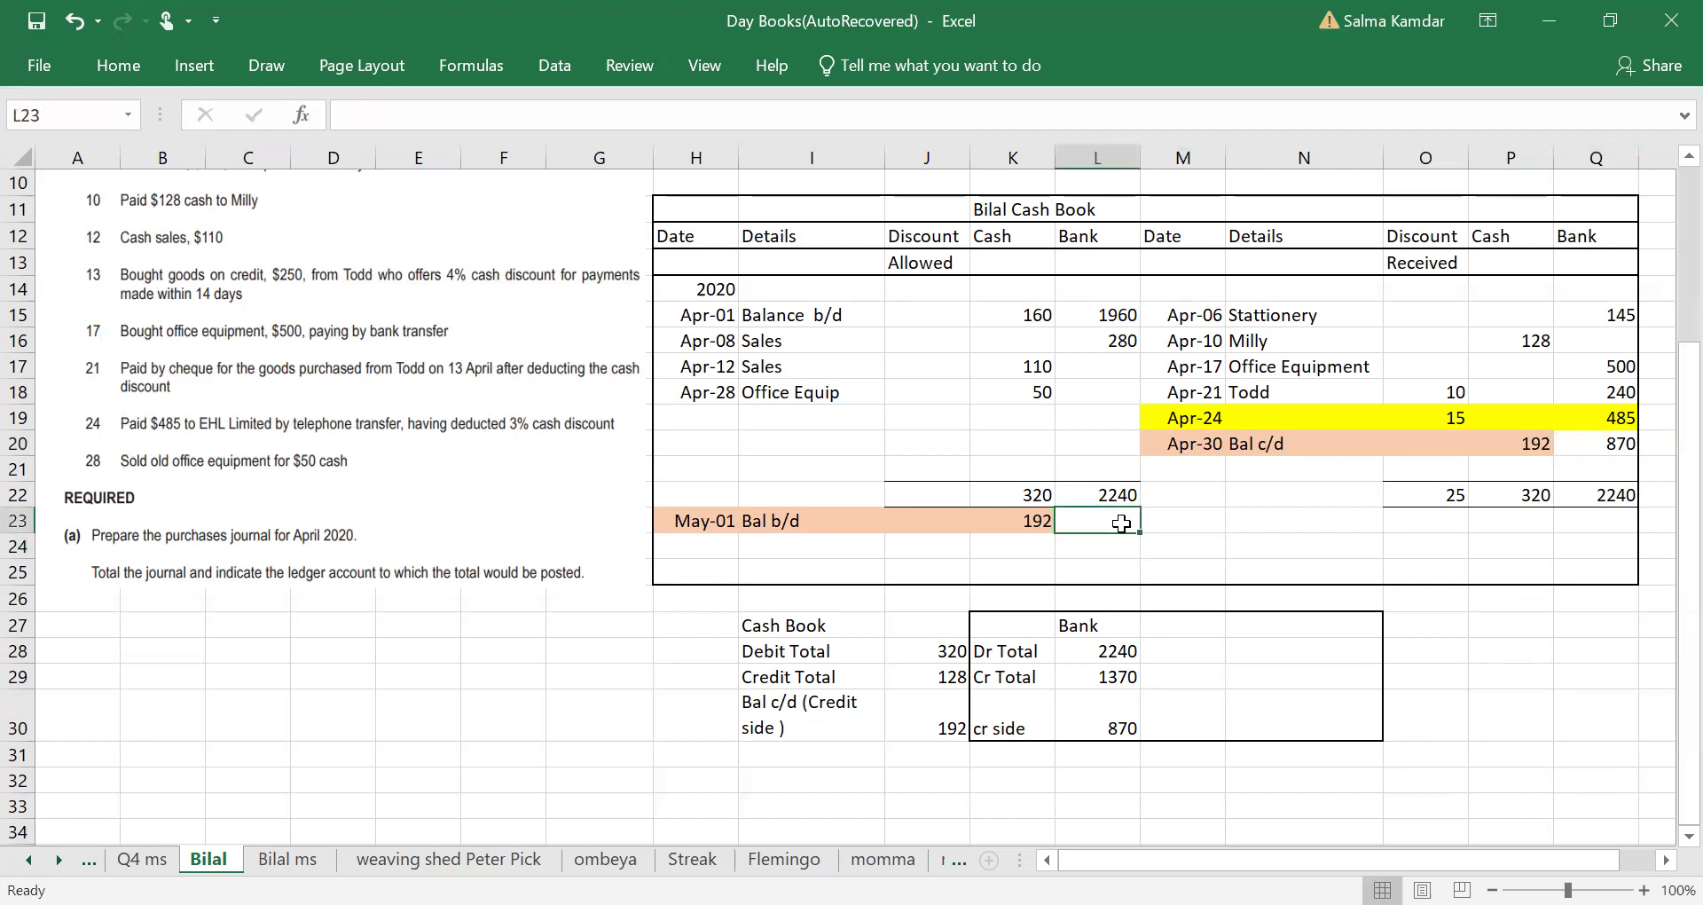
text(870)
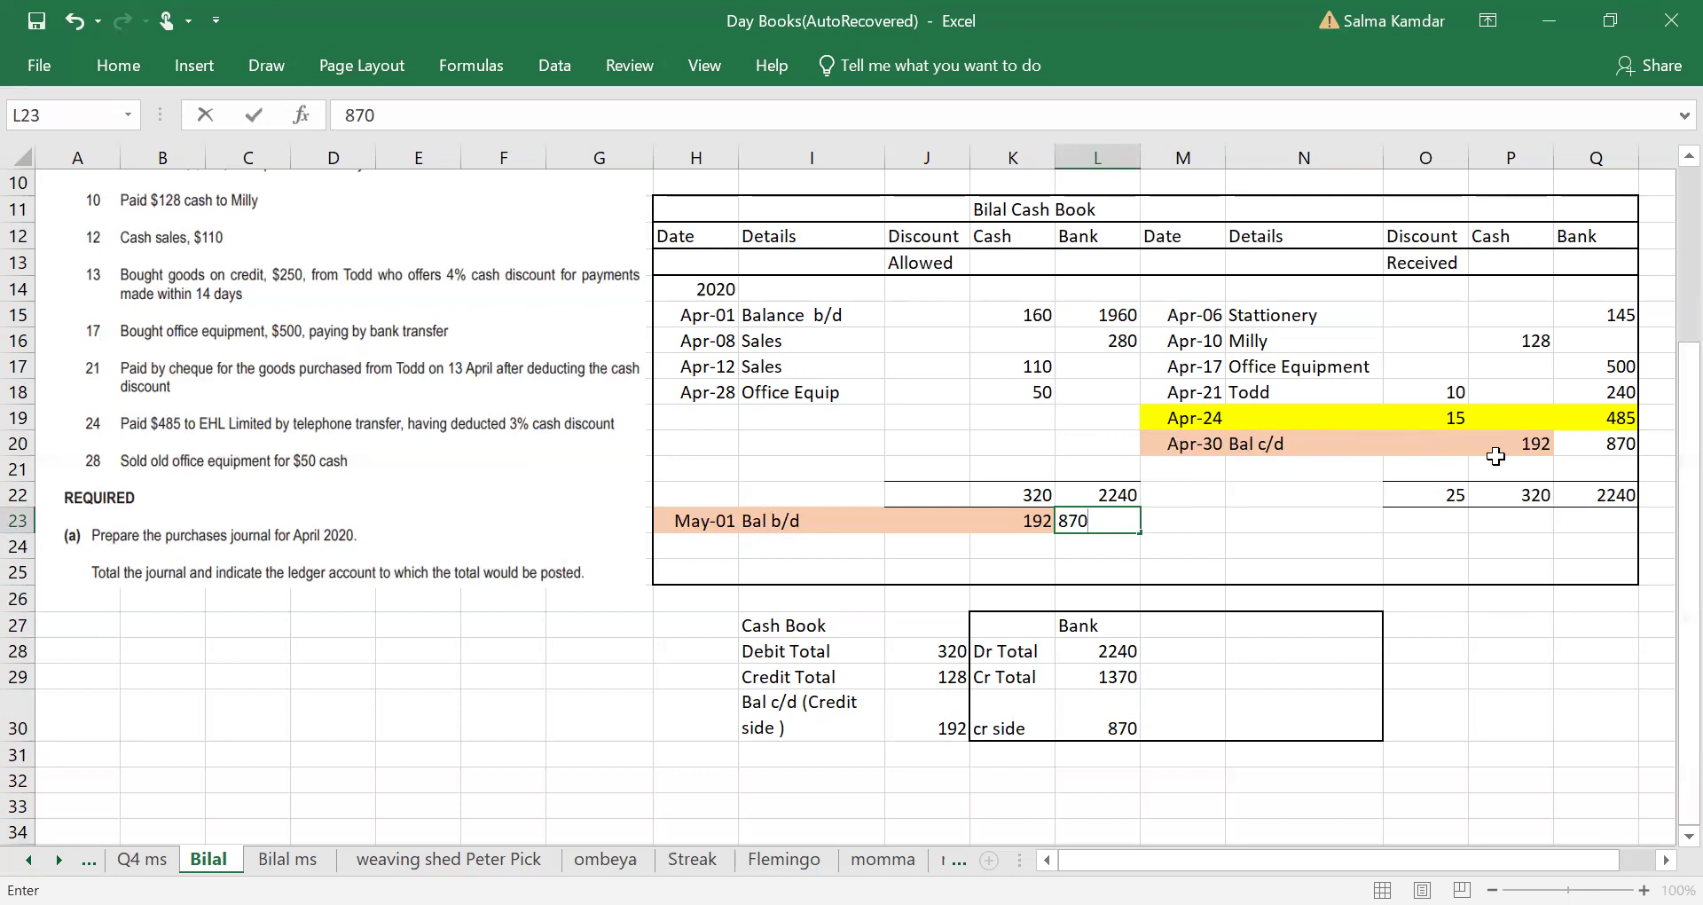
Step: Shade the bank balance cells Q20 and L23 with the same light orange fill as the rest of their balance rows
click(1599, 441)
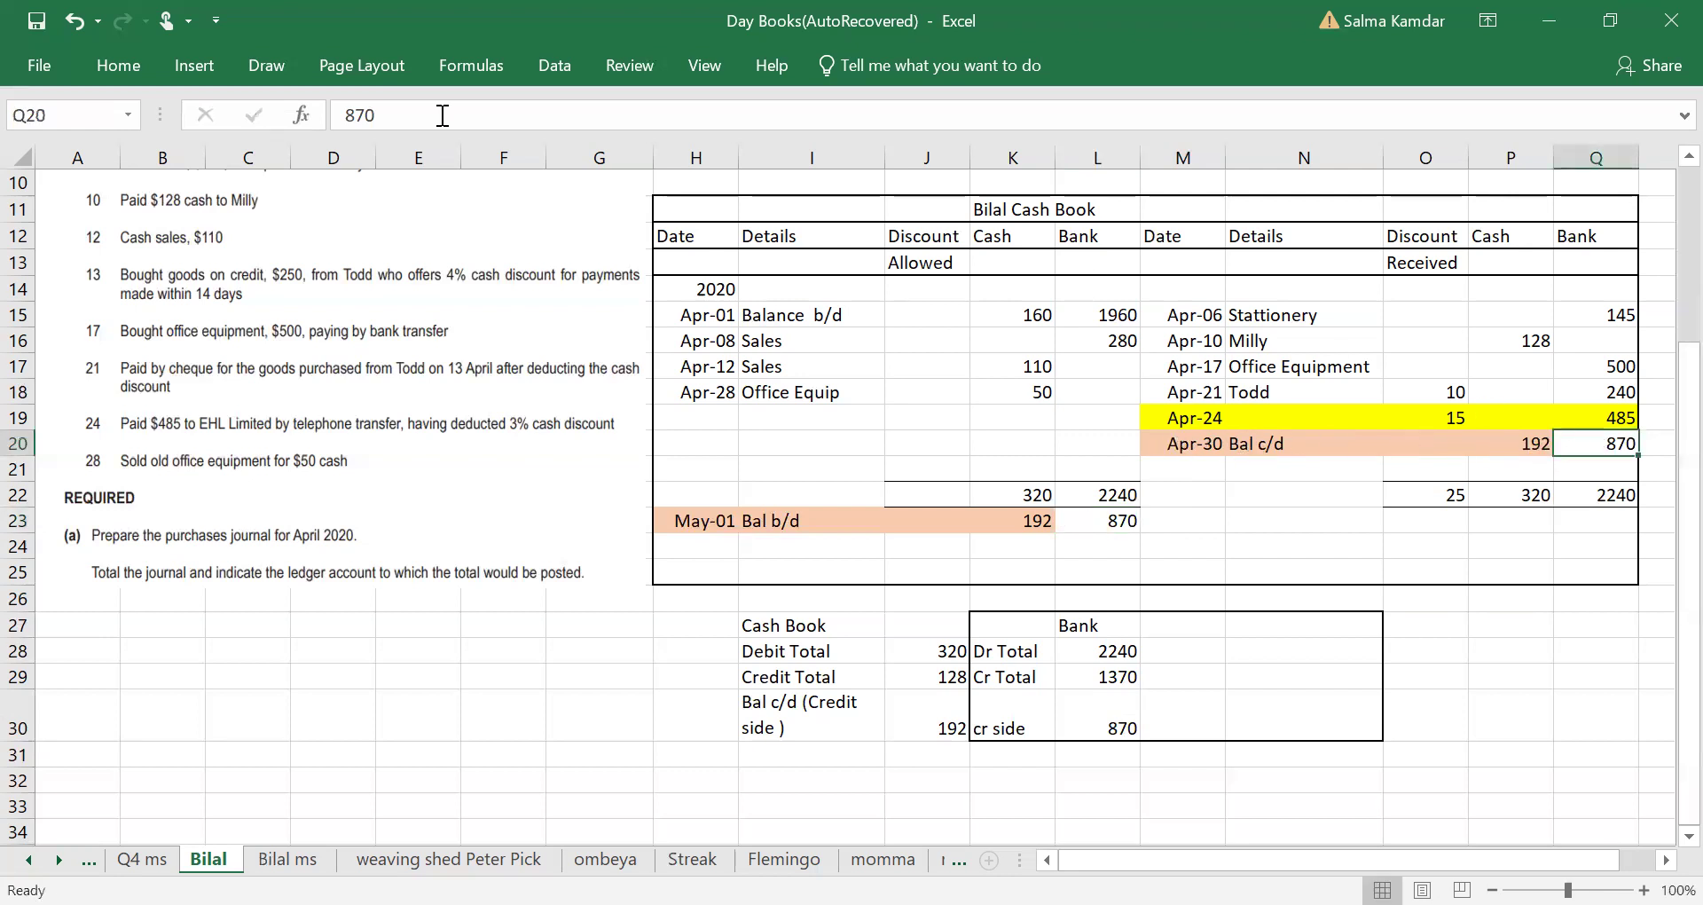
click(118, 65)
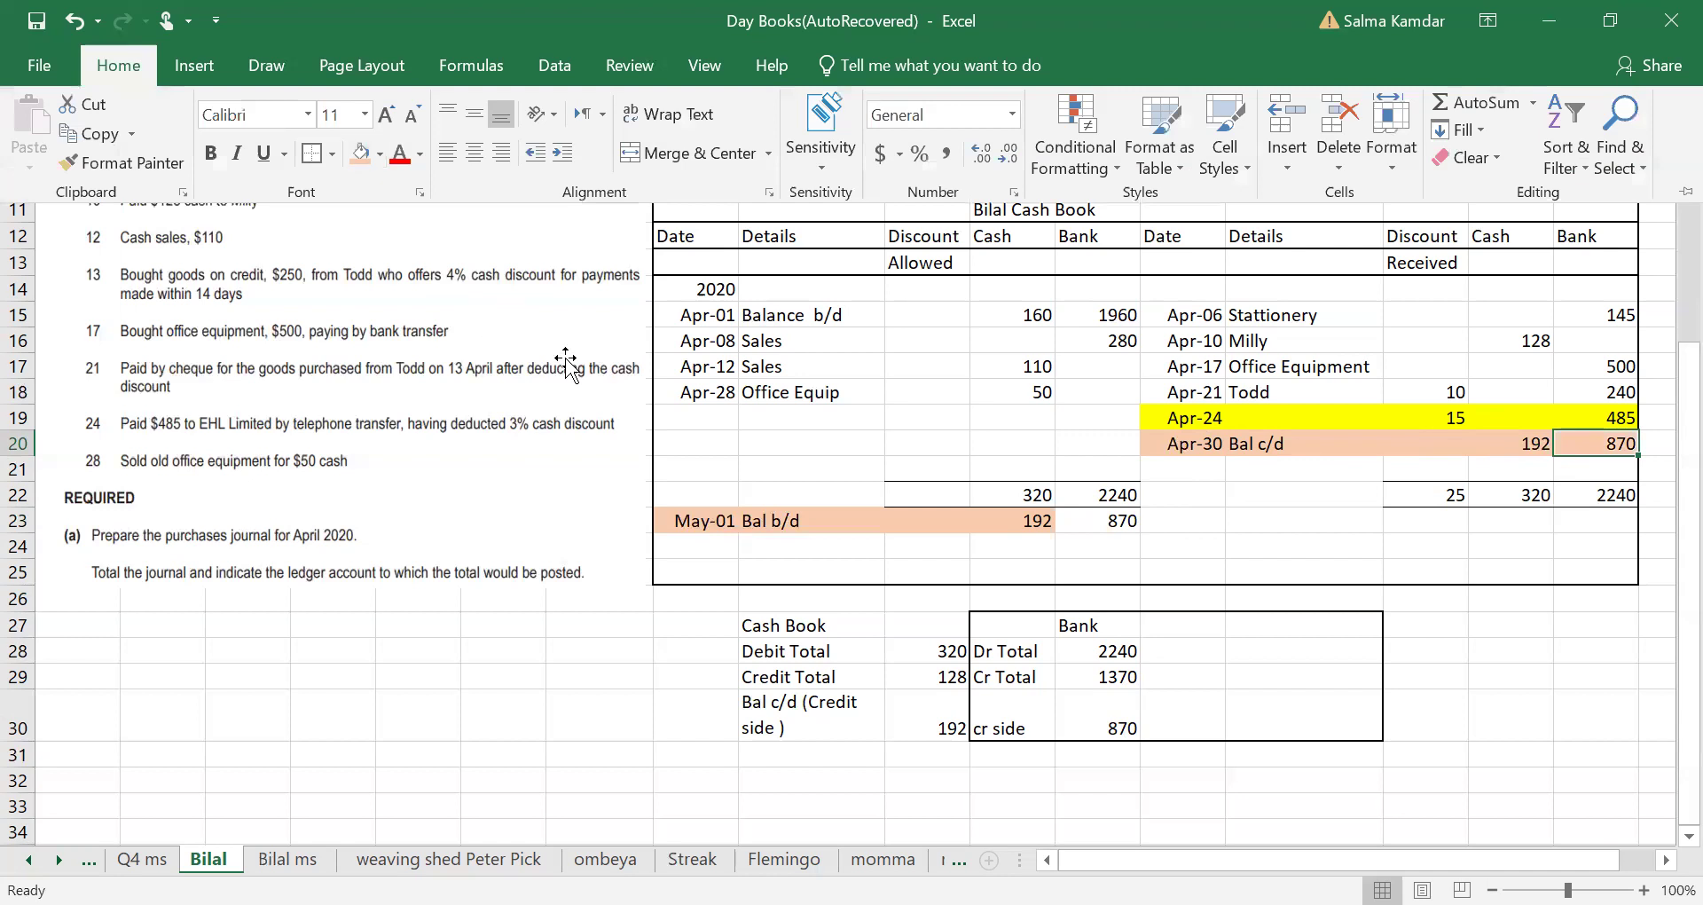
click(1109, 523)
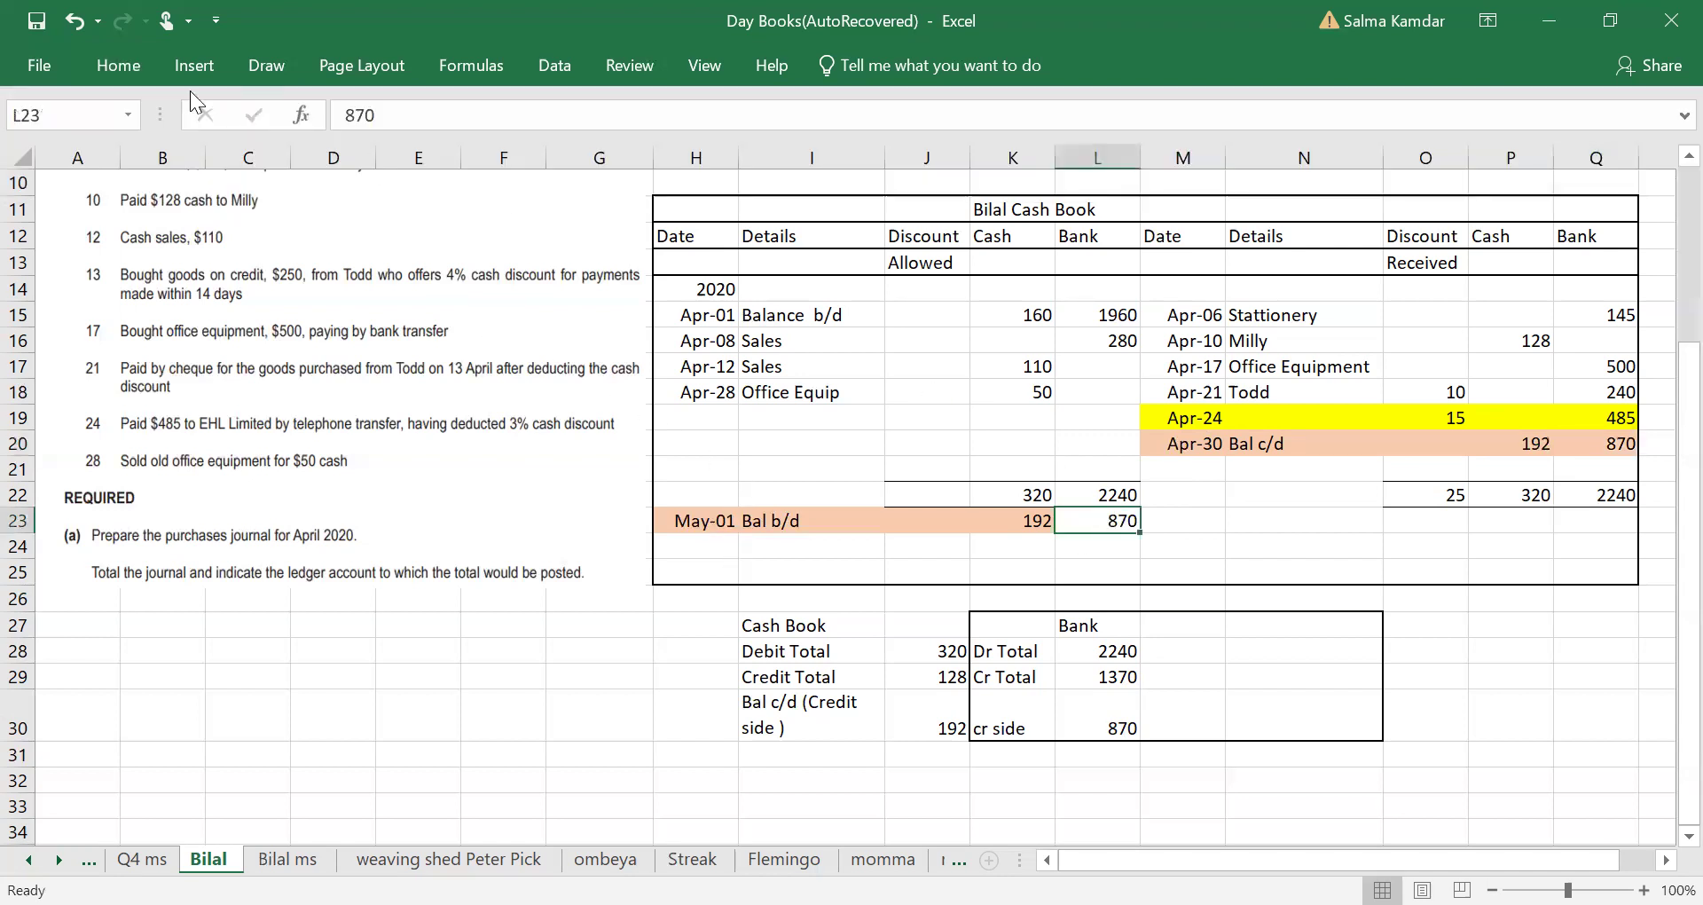
click(142, 66)
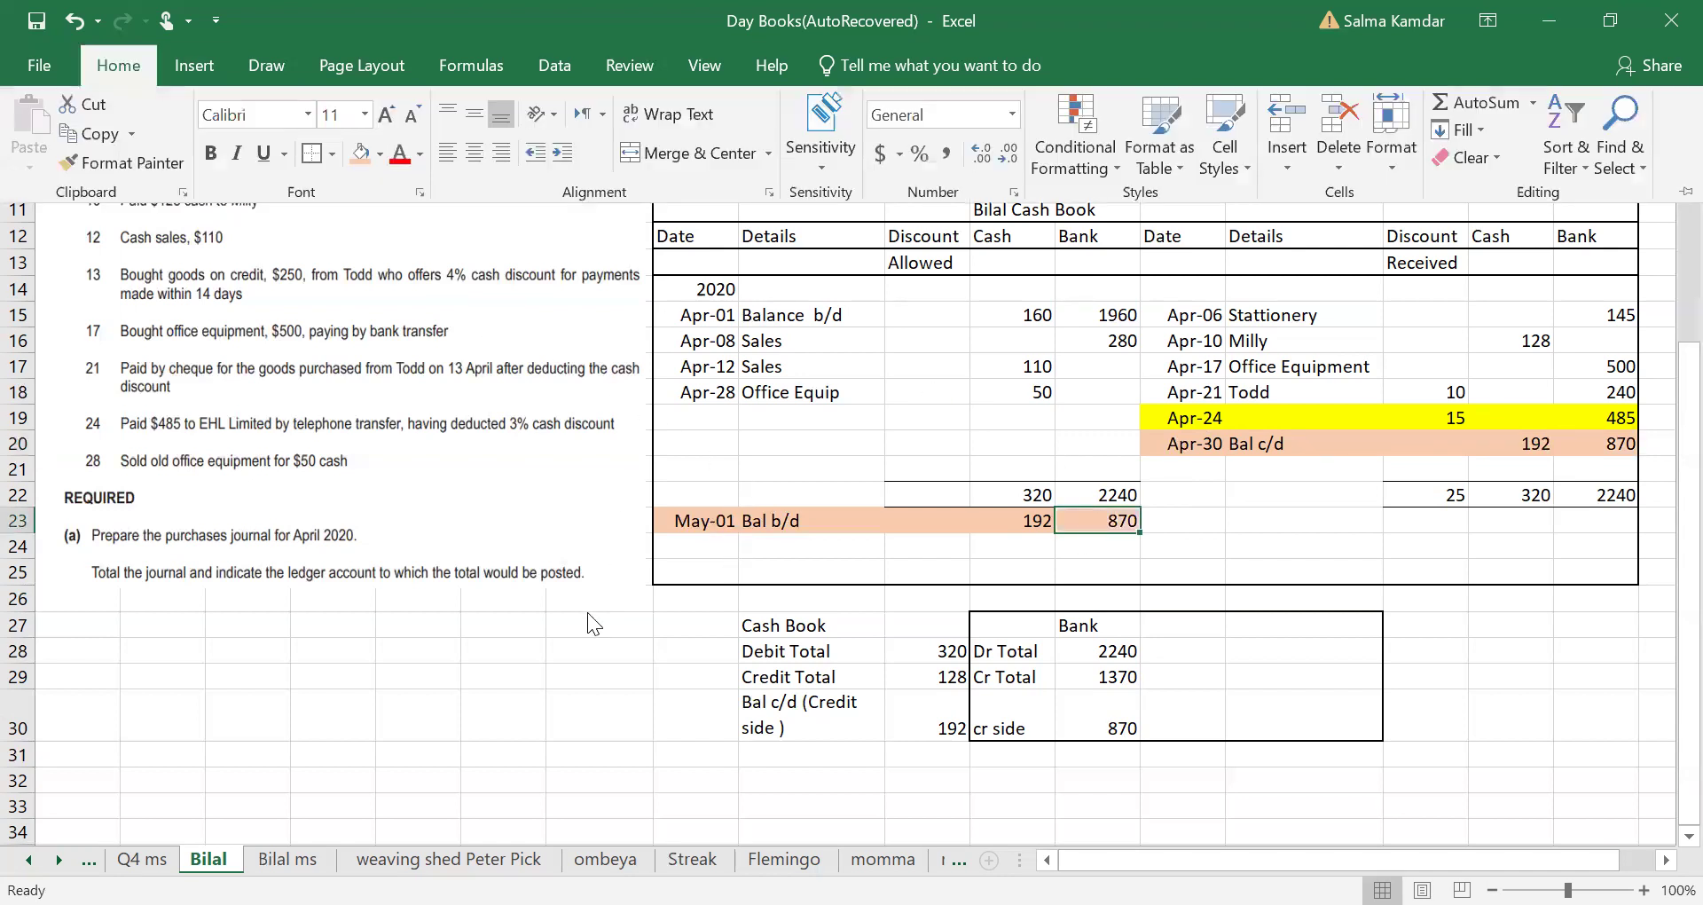
scroll(515, 701, up, 3)
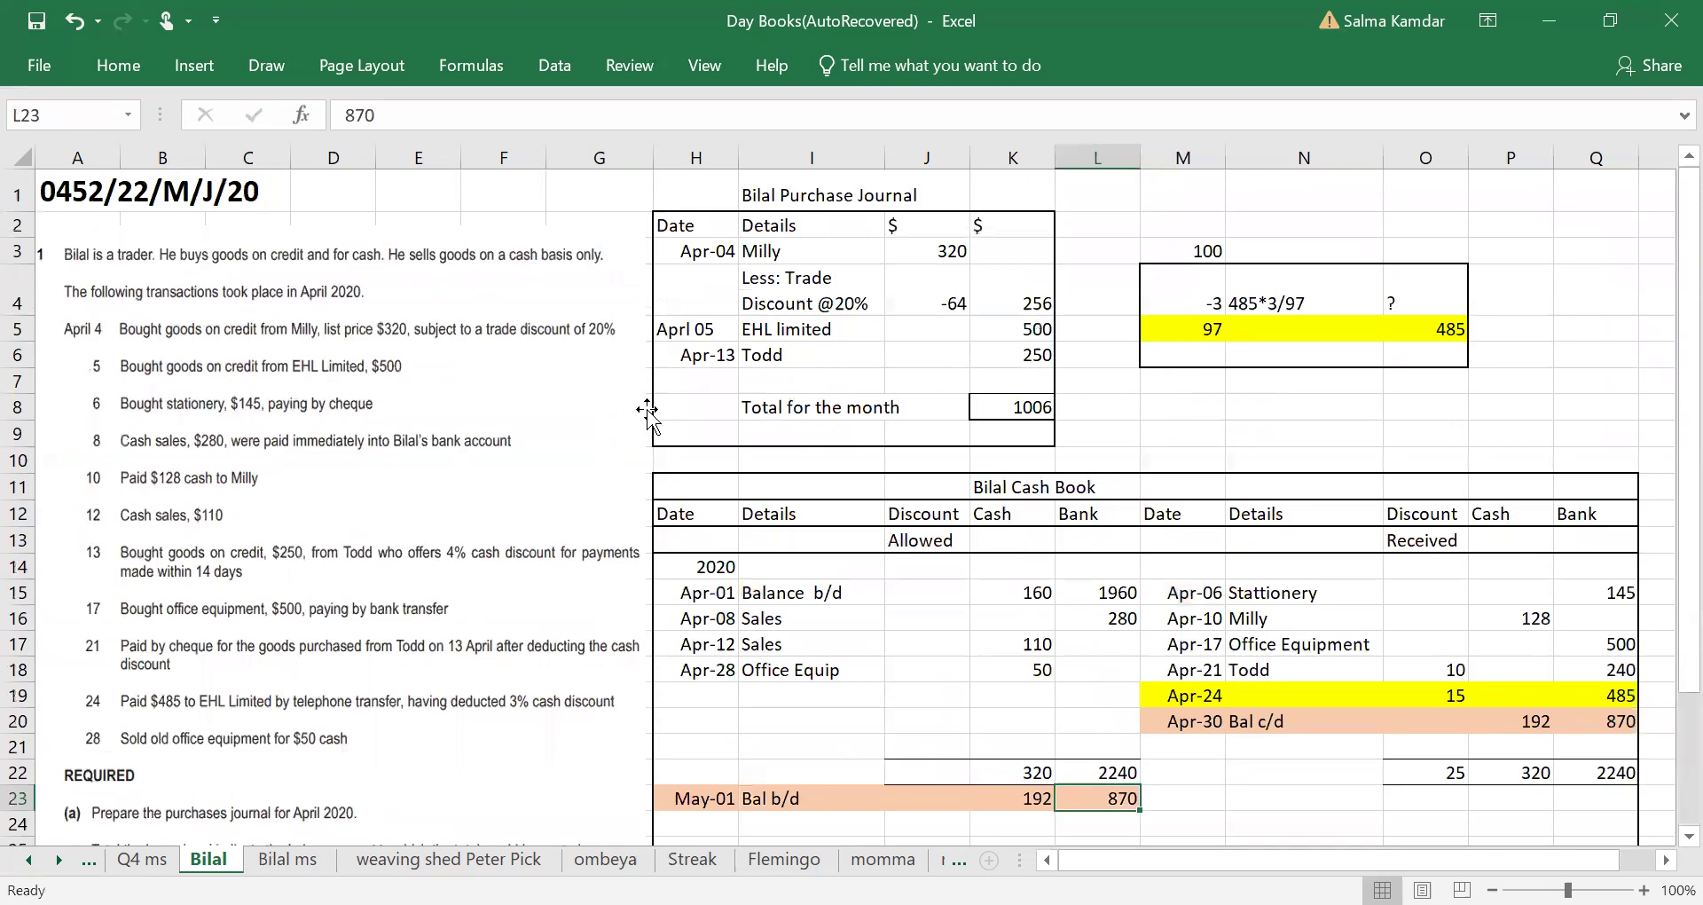